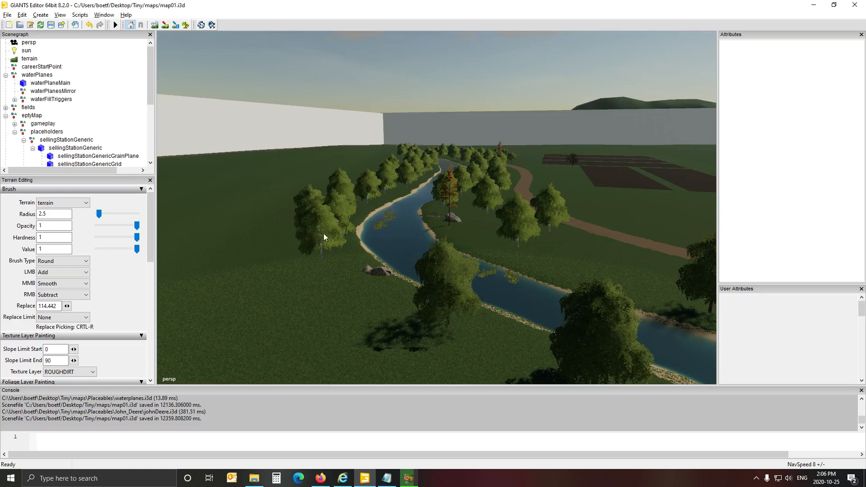
Look over the map's river, tree-lined banks, dirt roads, boundary walls and fields from several angles.
alt+drag(324, 233, 420, 221)
scroll(213, 210, up, 3)
scroll(213, 210, up, 1)
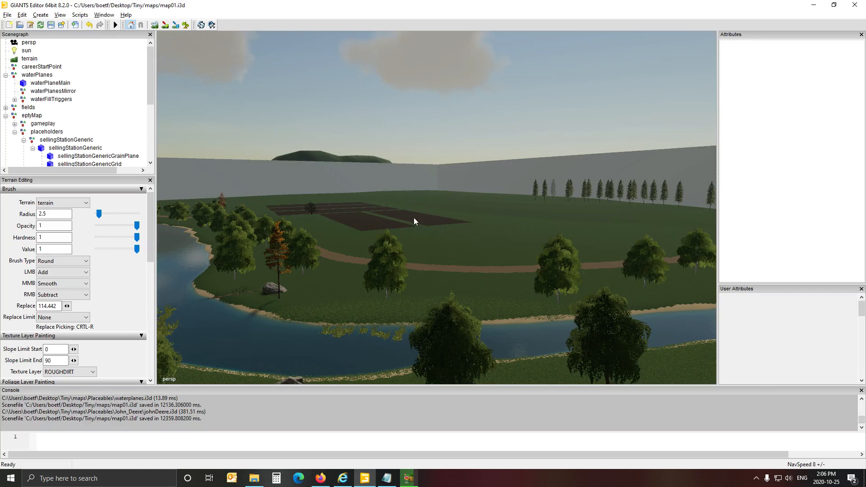
alt+drag(416, 217, 404, 204)
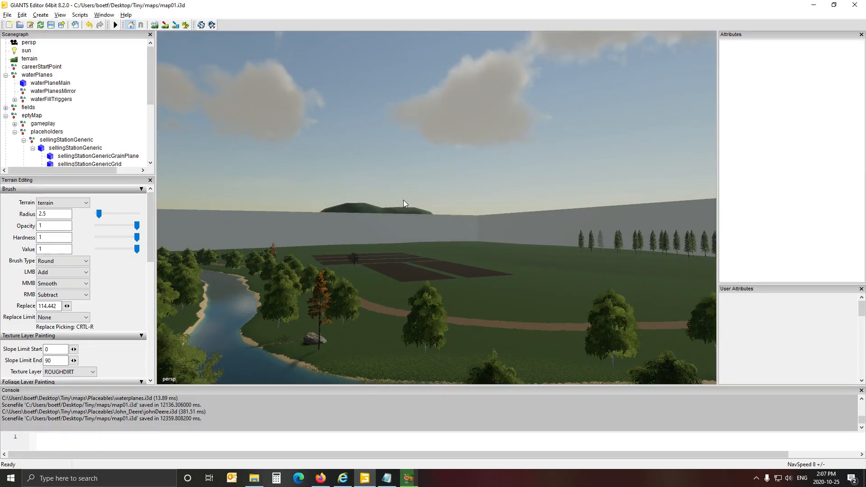
alt+drag(371, 247, 501, 346)
scroll(405, 343, down, 5)
scroll(388, 325, down, 5)
scroll(359, 272, up, 5)
alt+drag(407, 293, 216, 306)
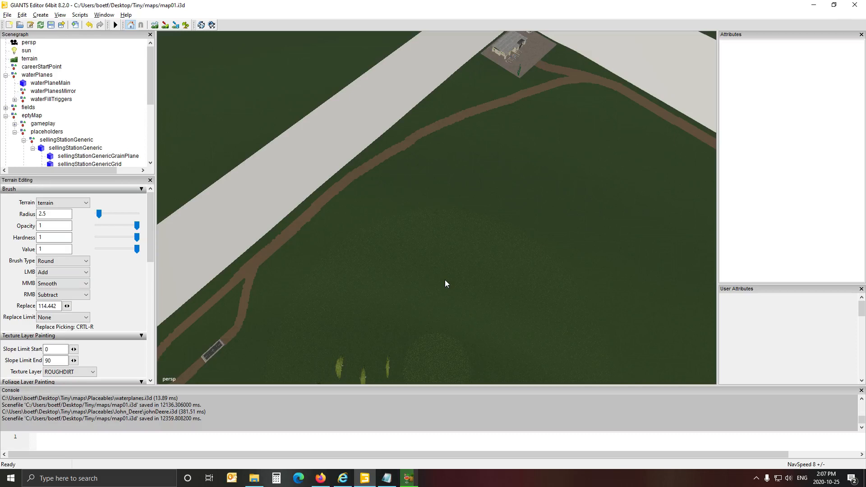
alt+drag(392, 286, 589, 243)
alt+drag(382, 241, 518, 293)
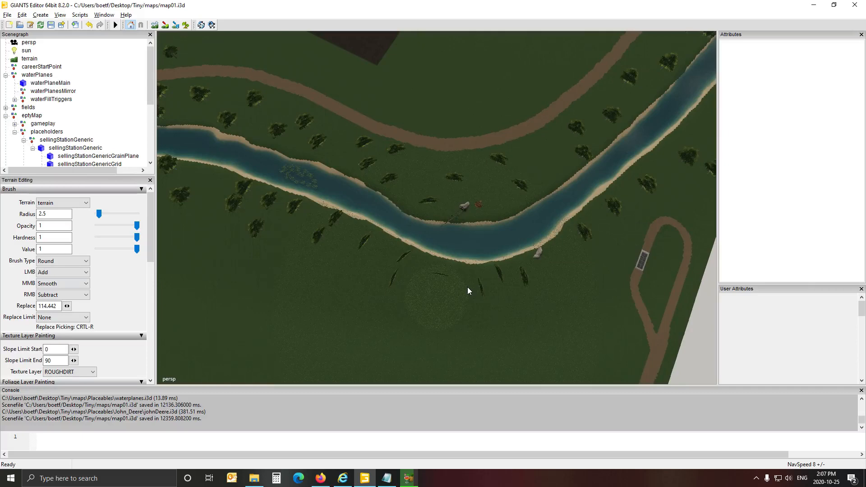
alt+drag(398, 285, 292, 199)
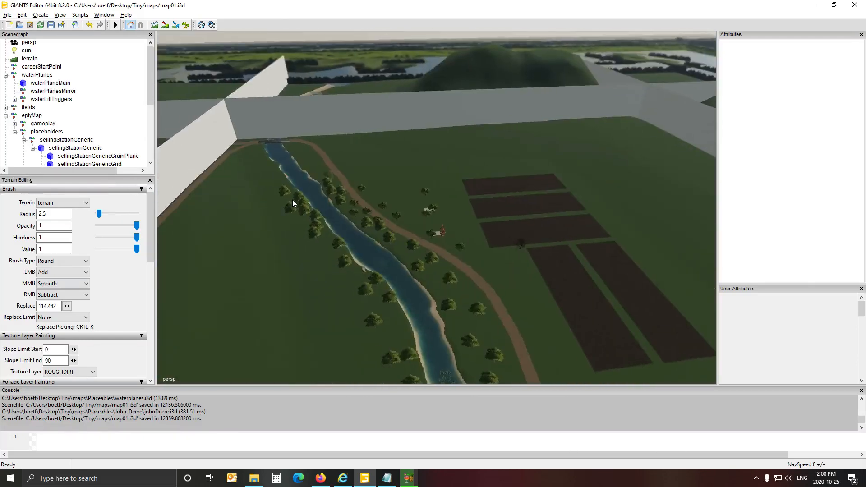
alt+drag(396, 242, 375, 237)
alt+drag(359, 271, 590, 305)
key(Right)
key(Right)
key(Right)
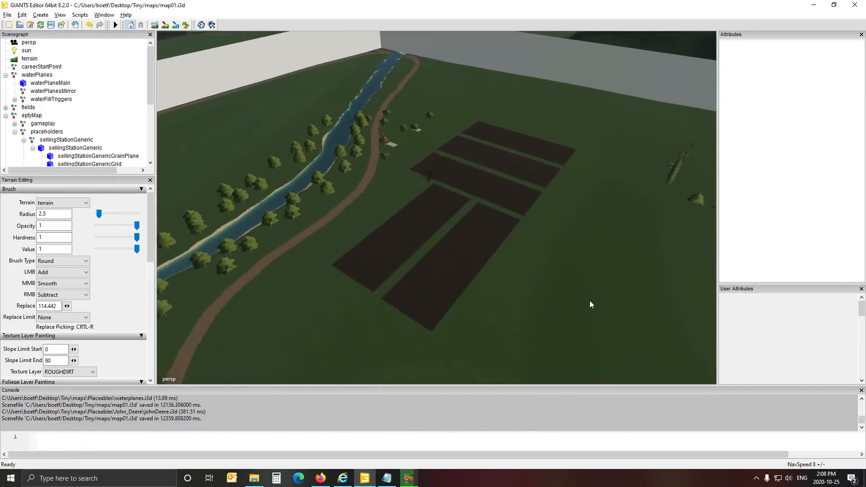
Examine the spruce forest along the boundary wall and the hillside behind it.
scroll(590, 301, down, 8)
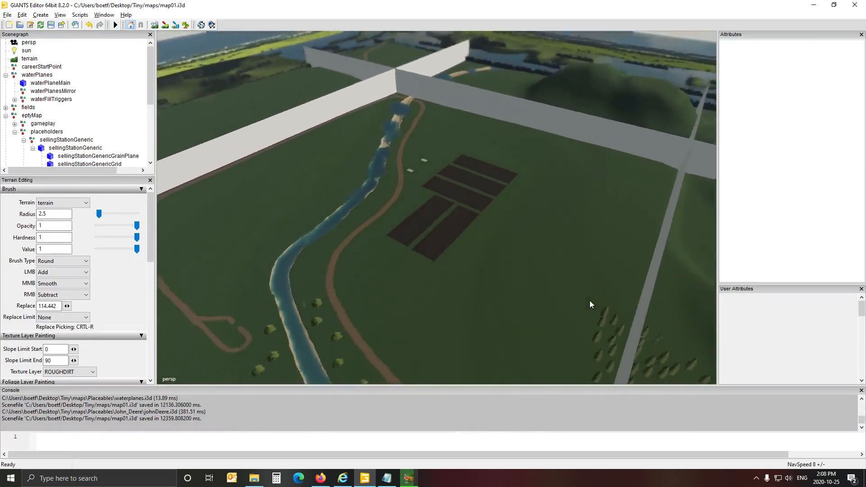
alt+drag(590, 305, 643, 290)
alt+drag(387, 280, 395, 337)
scroll(394, 337, up, 4)
scroll(395, 337, up, 5)
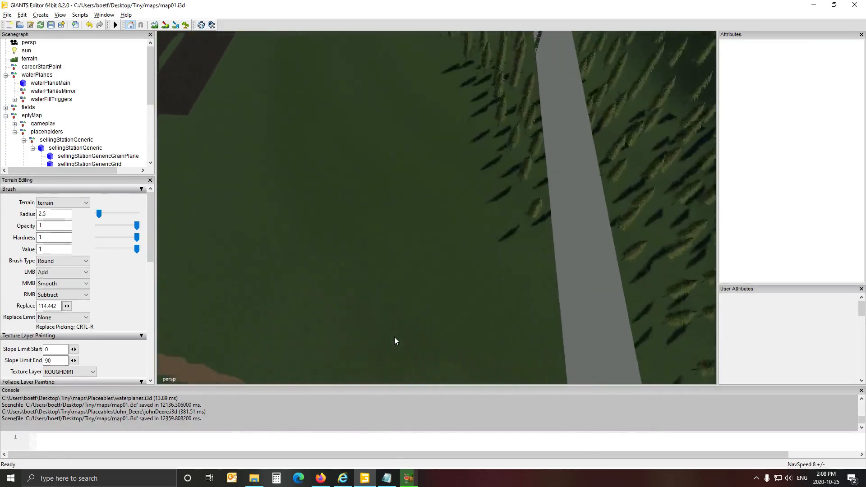
alt+drag(422, 277, 459, 245)
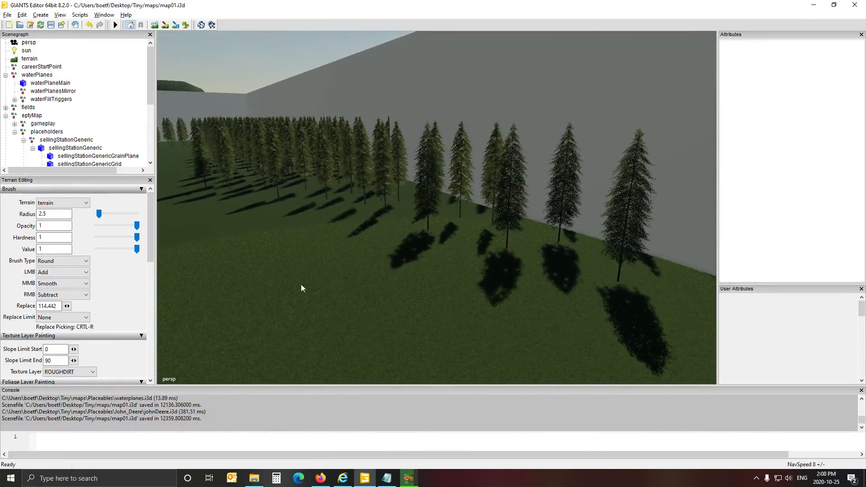
alt+drag(301, 288, 284, 280)
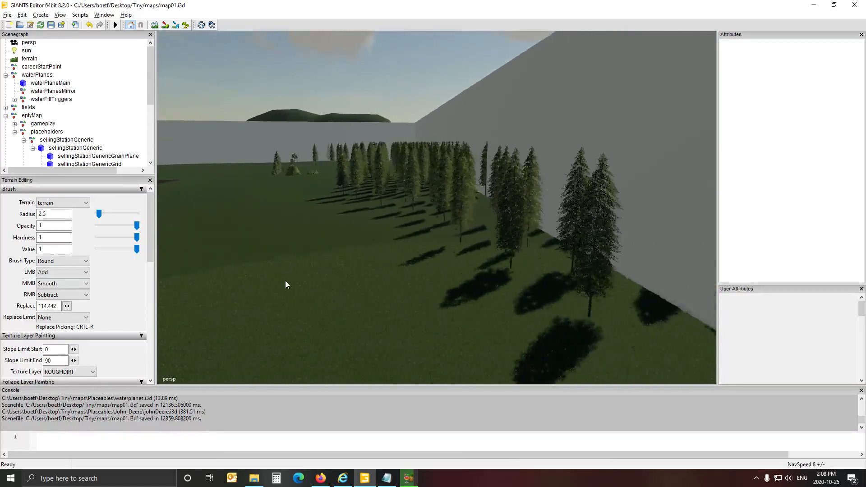
scroll(285, 281, up, 5)
alt+drag(285, 280, 277, 251)
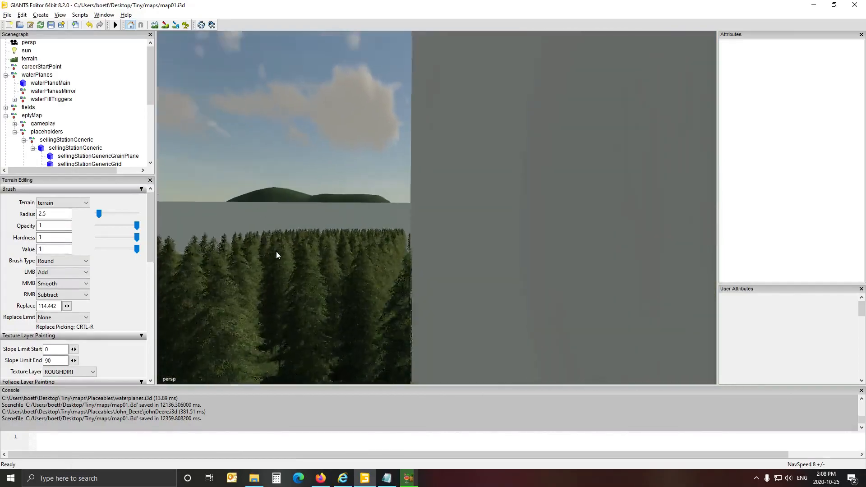
scroll(276, 253, down, 5)
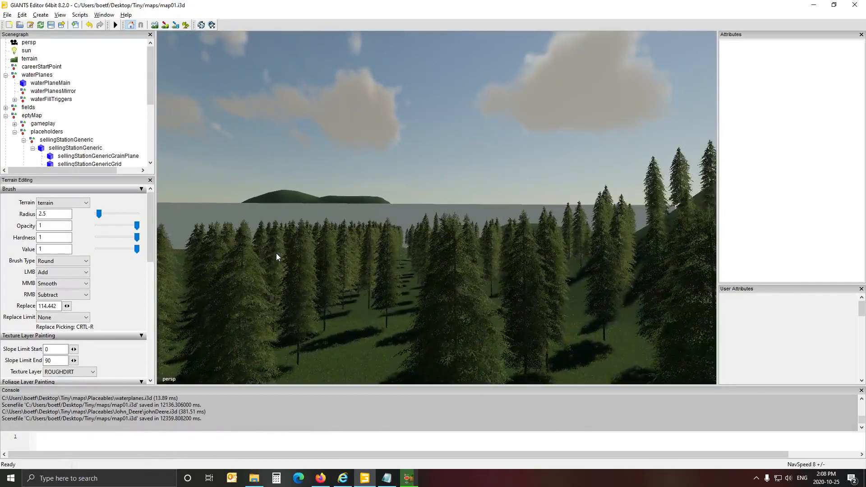
alt+drag(276, 253, 567, 258)
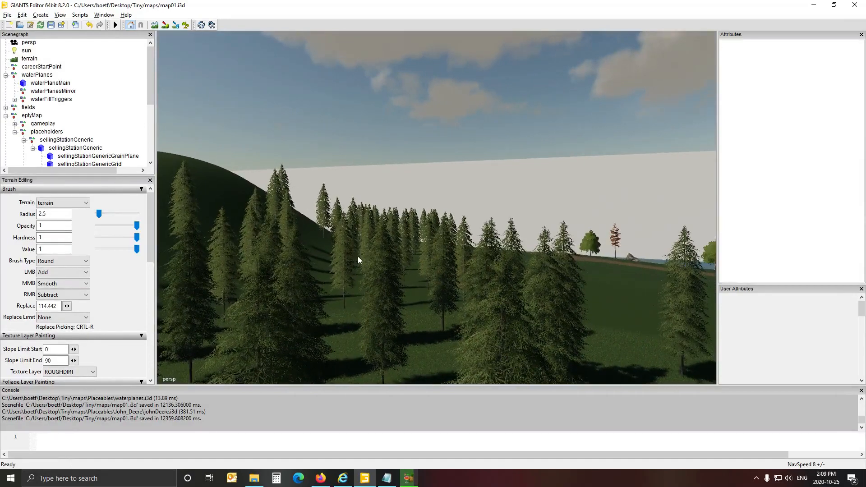
alt+drag(358, 256, 87, 258)
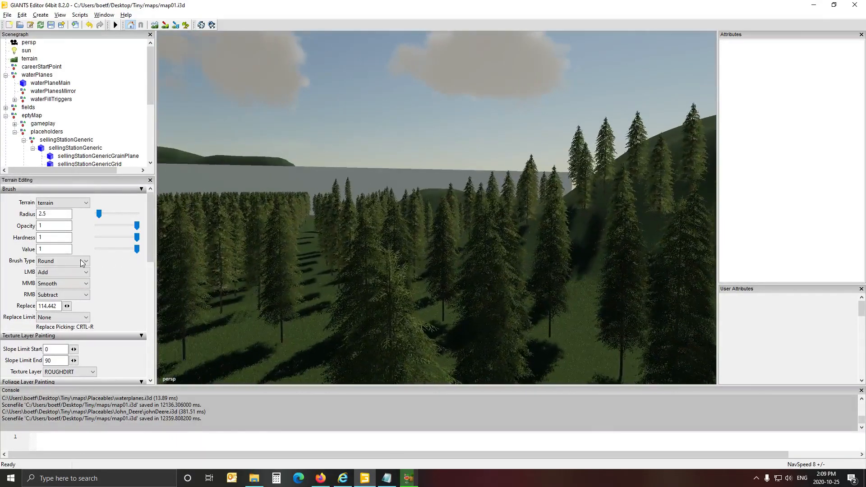
mouse_move(299, 269)
alt+mouse_down()
mouse_move(258, 275)
mouse_move(247, 253)
mouse_move(266, 251)
mouse_move(268, 266)
mouse_move(190, 291)
mouse_move(253, 312)
mouse_move(293, 312)
mouse_move(313, 279)
alt+mouse_up()
Move a spruce_stage5 tree on the forest slope onto nearby open ground at about X 211.5, Y 108.6, Z 512.8 with interactive placement.
click(318, 271)
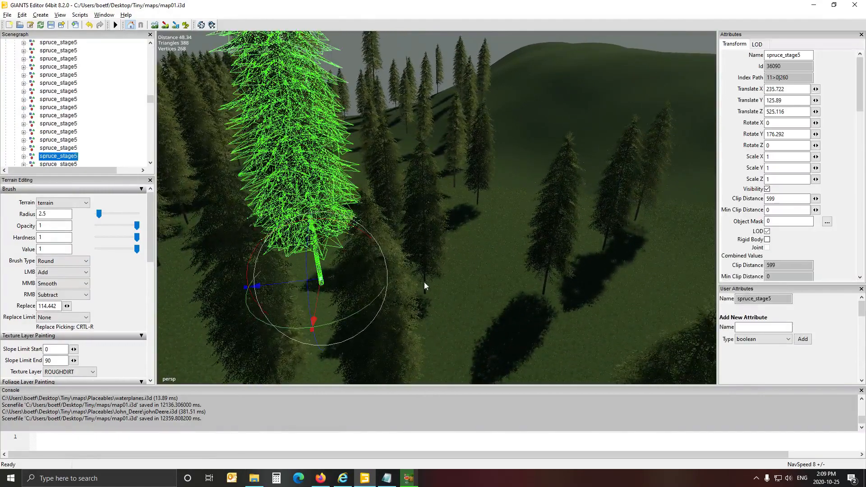
alt+drag(424, 282, 368, 324)
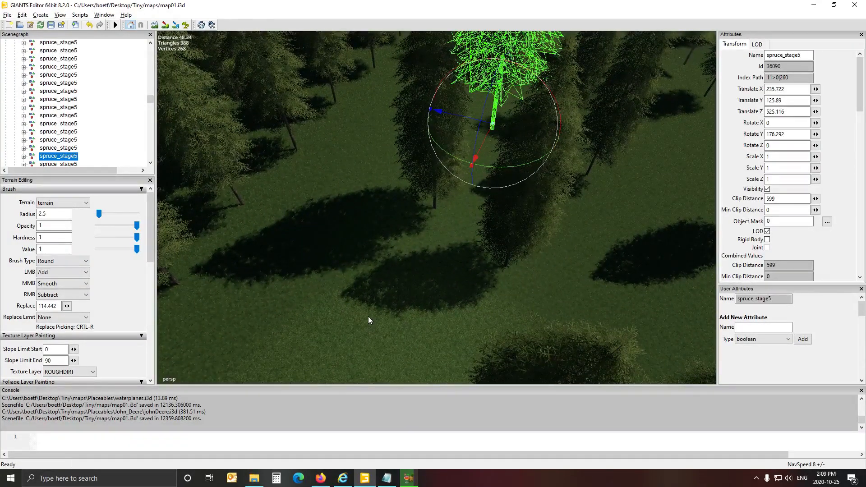
key(ctrl+b)
click(351, 313)
Select another spruce in the forest, and survey the forest, the river and the surrounding terrain.
alt+drag(505, 289, 472, 212)
click(466, 190)
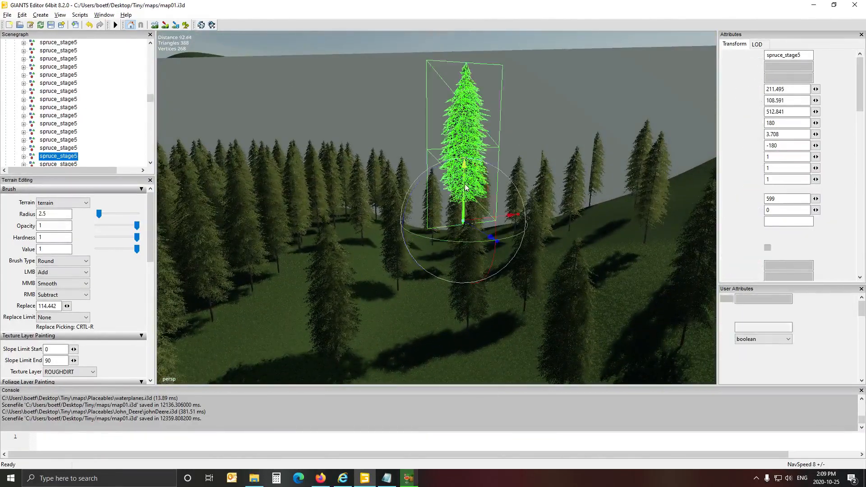
alt+drag(542, 243, 513, 308)
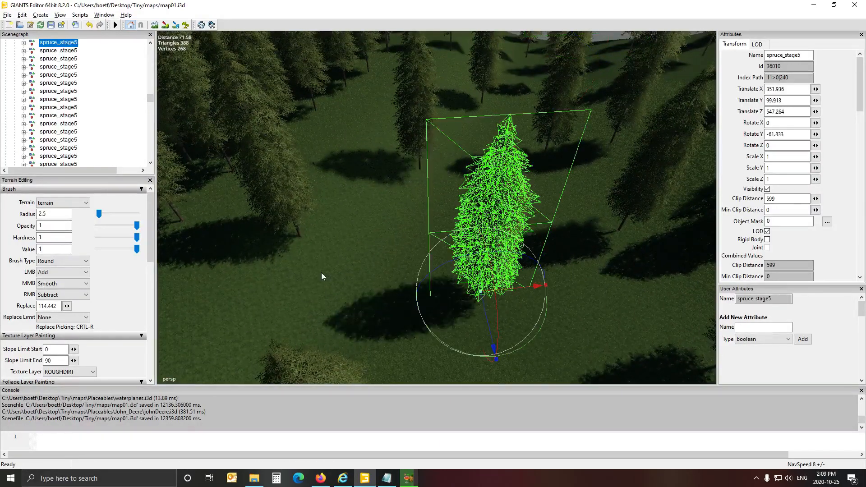
middle_drag(322, 276, 334, 301)
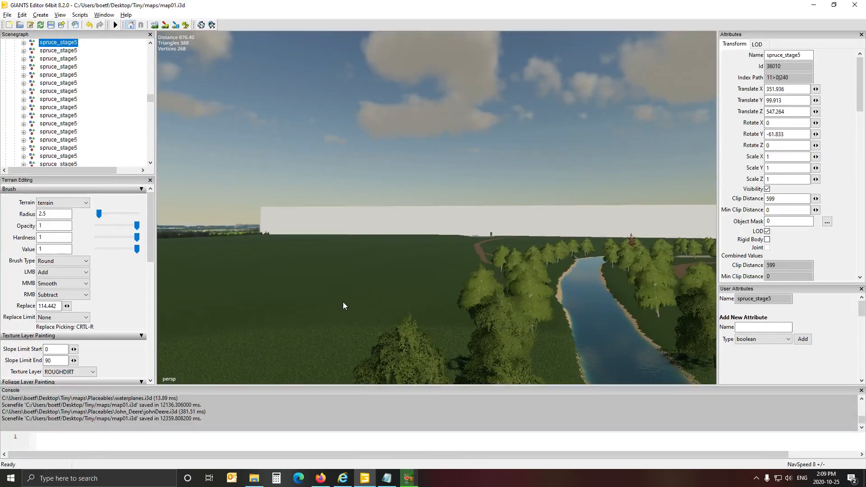
middle_drag(390, 289, 472, 335)
scroll(472, 334, up, 1)
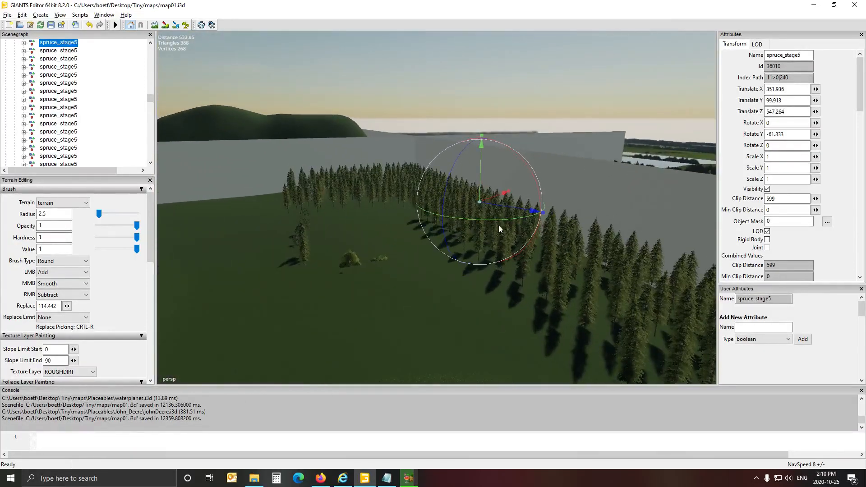
middle_drag(335, 322, 394, 291)
scroll(393, 290, up, 10)
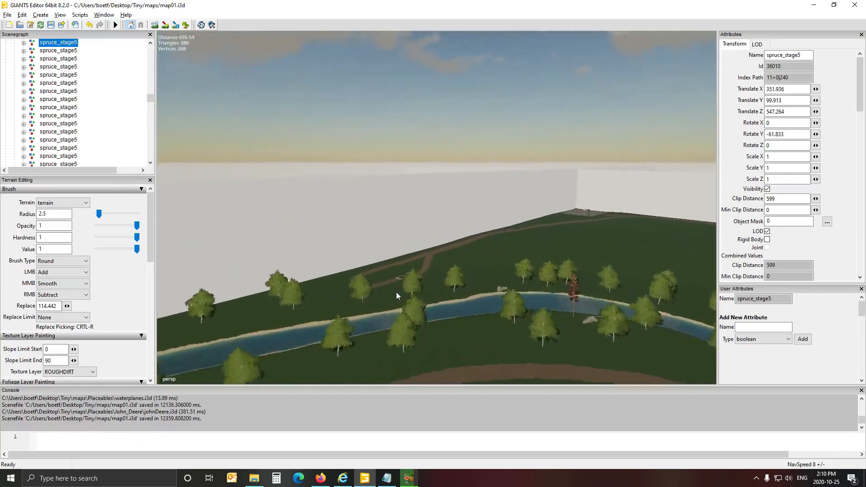
Select the whole sellingStationGeneric group for the unloading grate on the looped dirt road.
alt+drag(396, 291, 308, 401)
scroll(299, 383, up, 4)
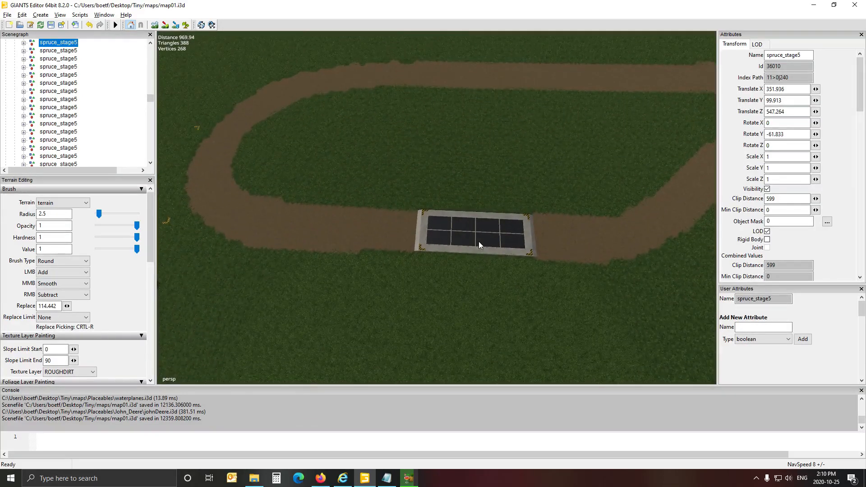
click(485, 231)
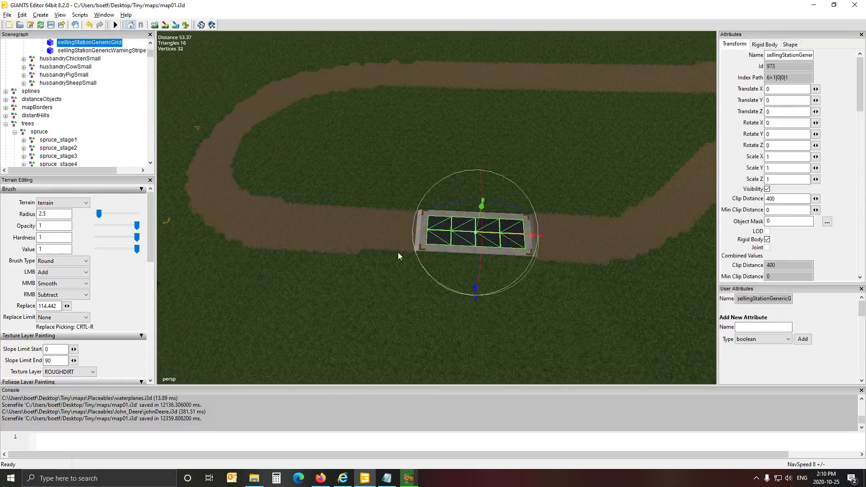
scroll(51, 107, up, 4)
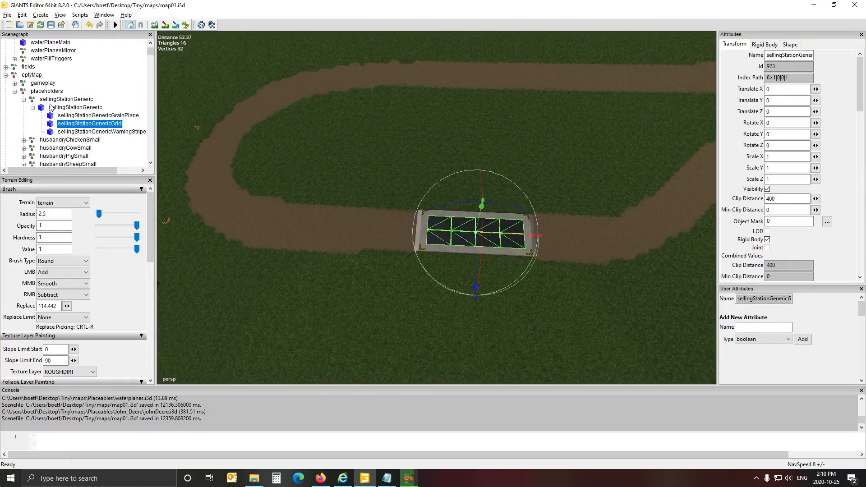
click(66, 100)
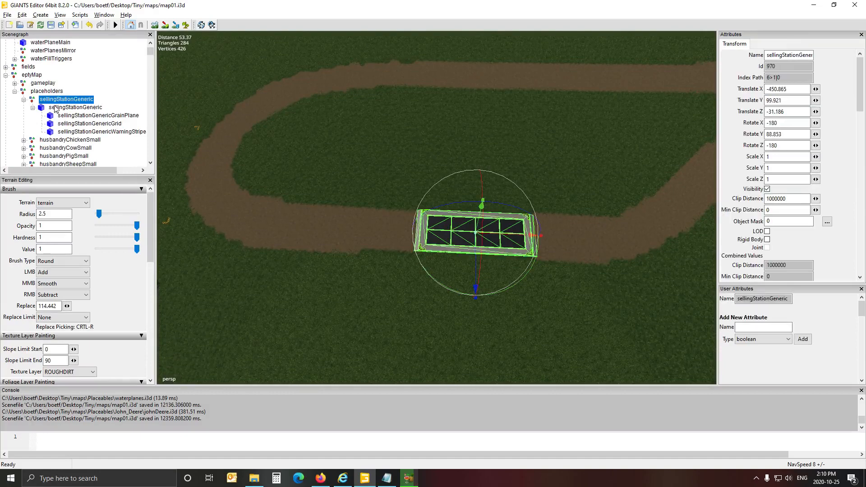
alt+drag(251, 218, 206, 210)
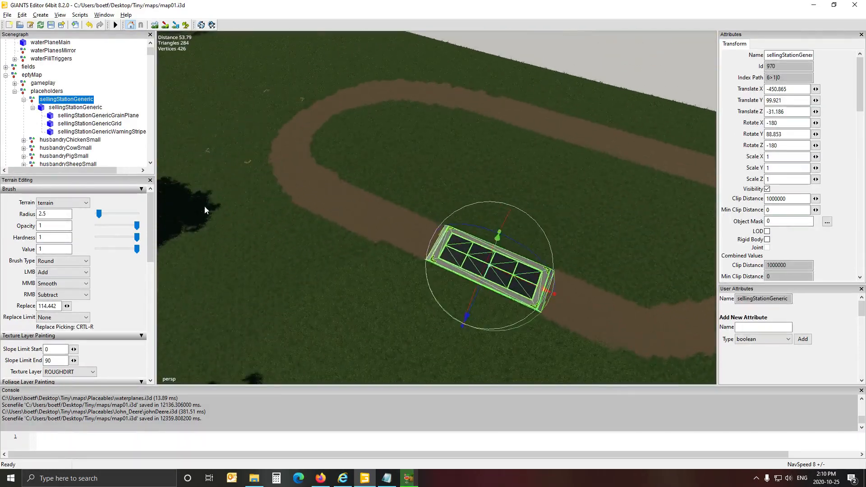
Select the whole warningStripesAnimalDealer group beside the dirt road and inspect its animal loading trigger area.
click(248, 164)
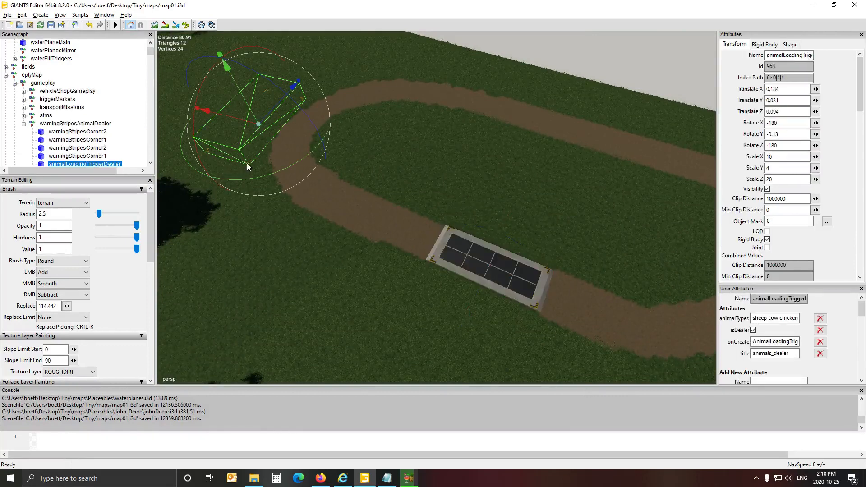
click(63, 124)
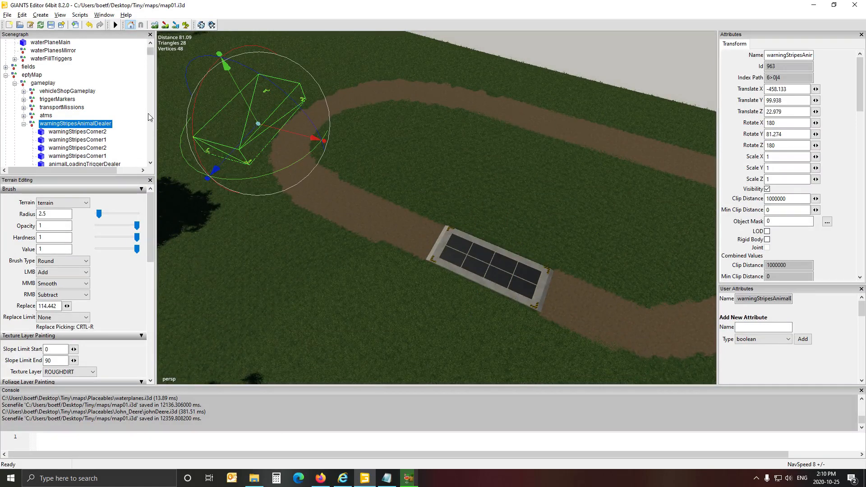
alt+drag(317, 231, 338, 229)
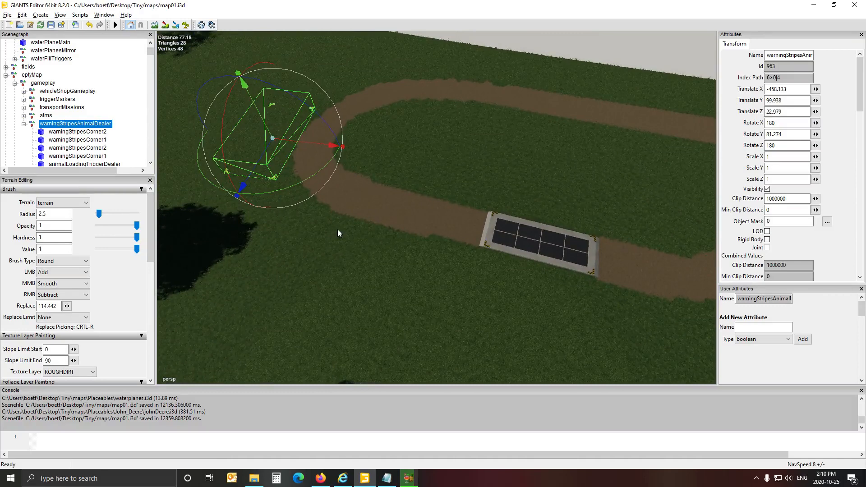
Lower the whole sellingStationGeneric group into the dirt road to Translate Y 99.7 and check it from above.
click(545, 245)
alt+drag(393, 257, 448, 258)
scroll(449, 282, up, 3)
scroll(446, 256, down, 2)
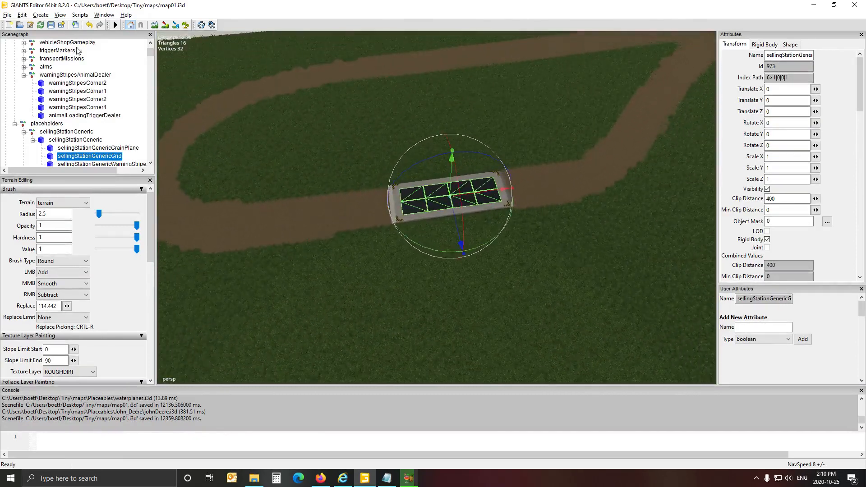
click(64, 133)
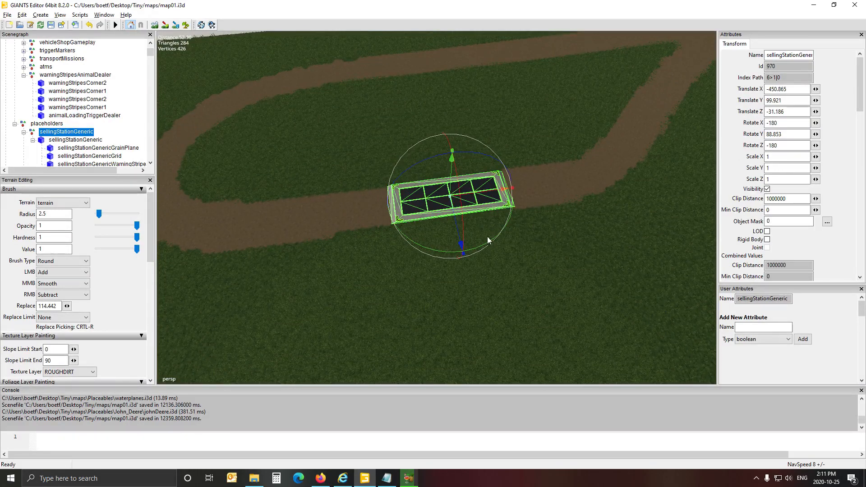
scroll(469, 255, up, 10)
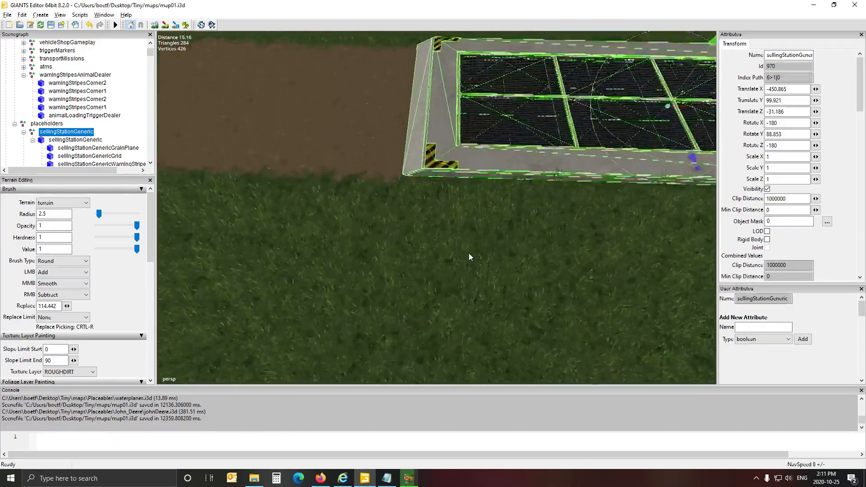
alt+drag(469, 254, 548, 221)
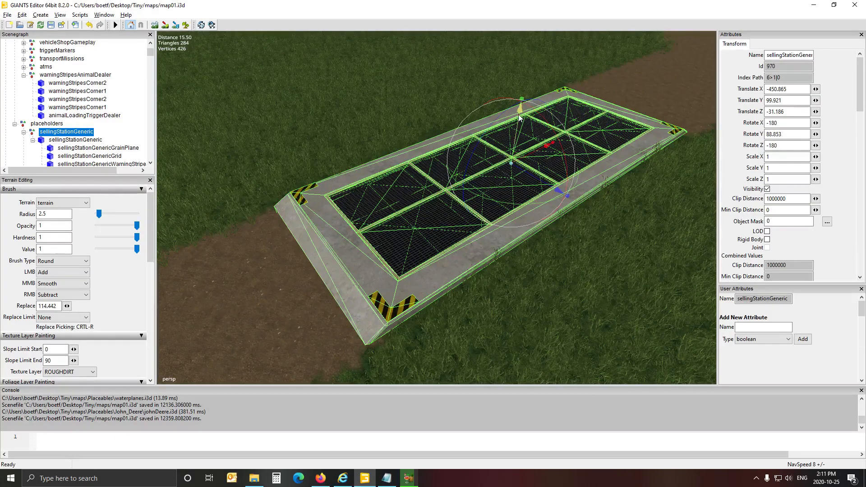
drag(520, 119, 524, 121)
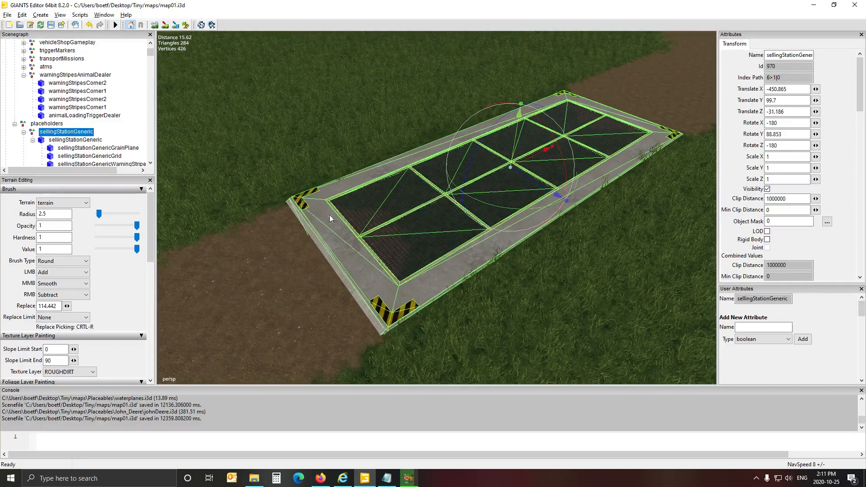
alt+drag(329, 217, 432, 285)
scroll(432, 284, down, 6)
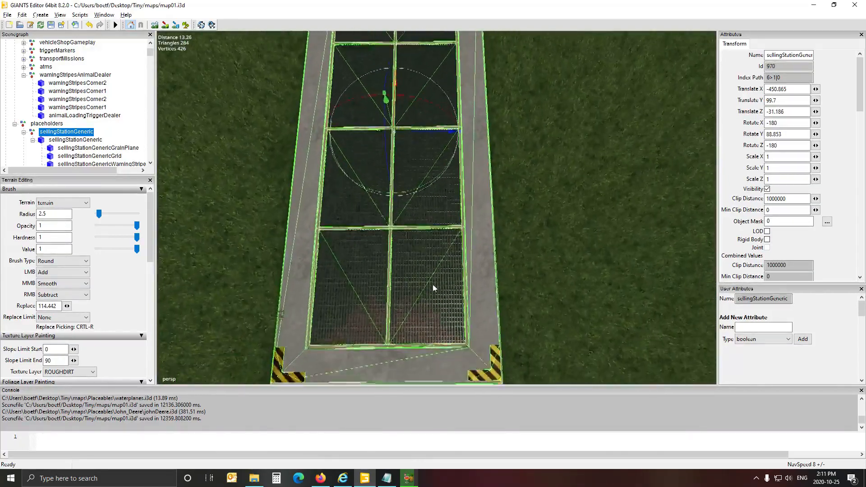
Inspect the lowered selling station grate in the dirt road from several angles, clearing its selection for an unobstructed view.
scroll(435, 257, down, 3)
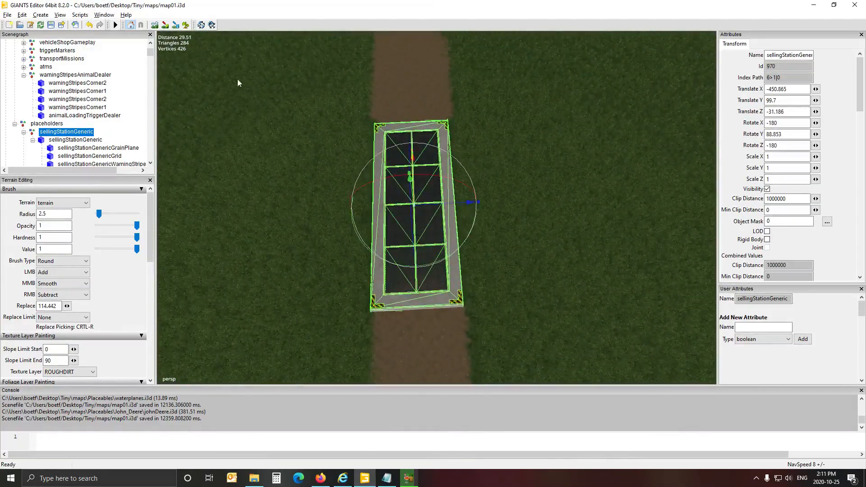
click(165, 24)
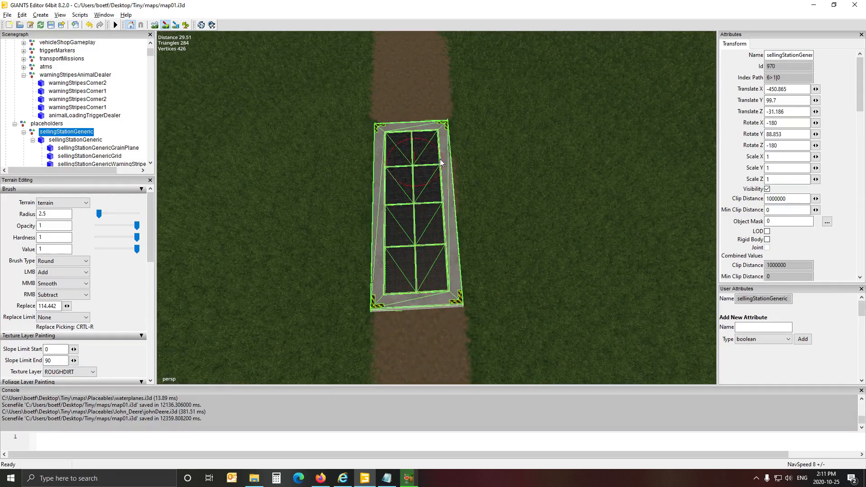
scroll(294, 229, up, 5)
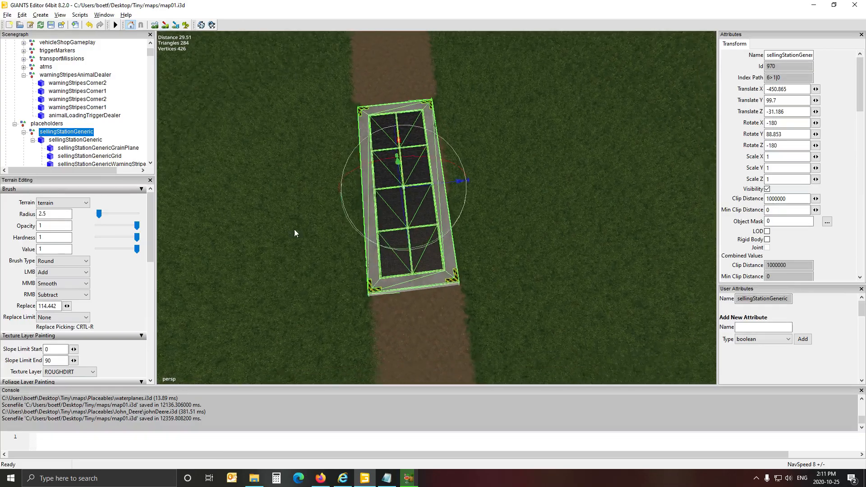
scroll(299, 231, up, 3)
alt+drag(298, 232, 197, 202)
scroll(118, 226, up, 4)
scroll(260, 196, down, 7)
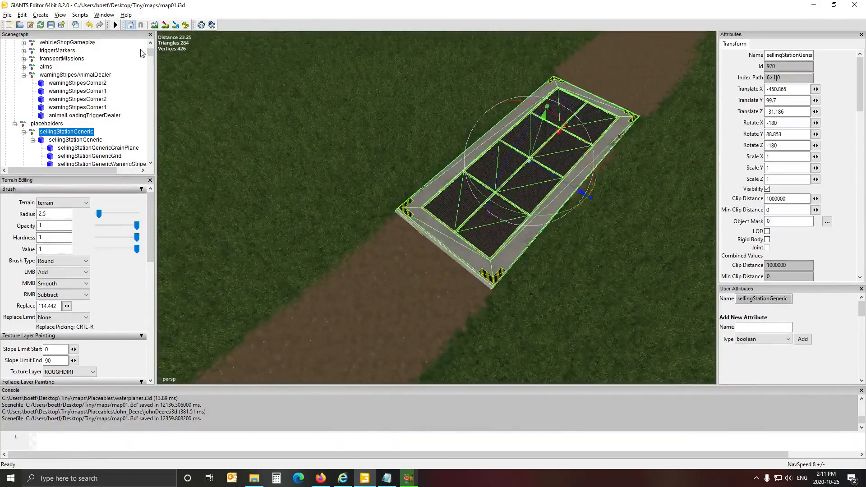
click(124, 50)
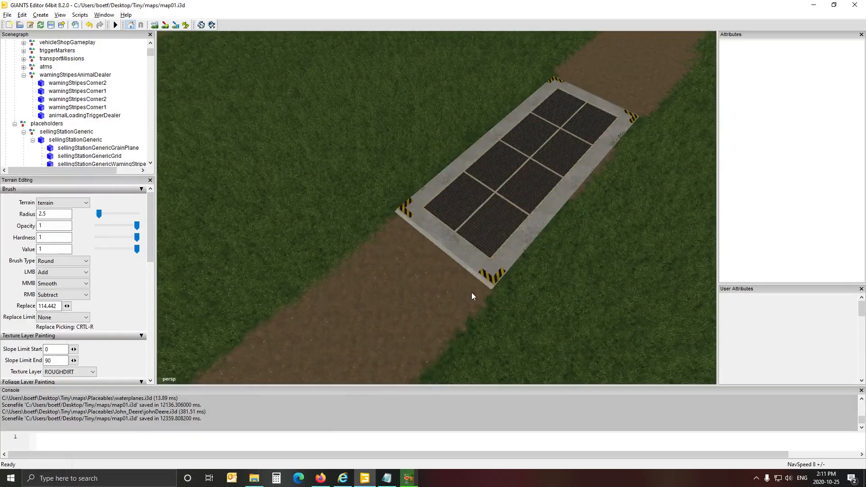
alt+drag(472, 293, 442, 281)
key(Right)
scroll(392, 277, up, 3)
scroll(386, 286, down, 5)
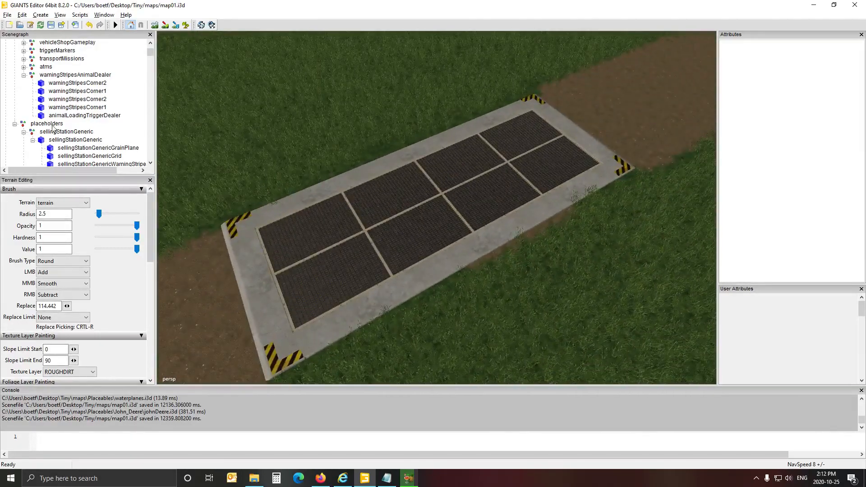
Select the sellingStationGeneric group and its parent placeholders group, and examine the grate and its surroundings.
click(65, 132)
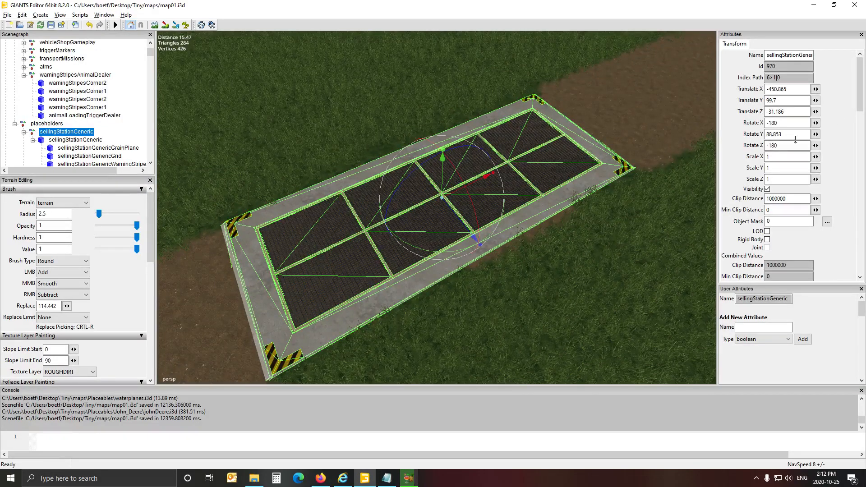
alt+drag(491, 291, 542, 281)
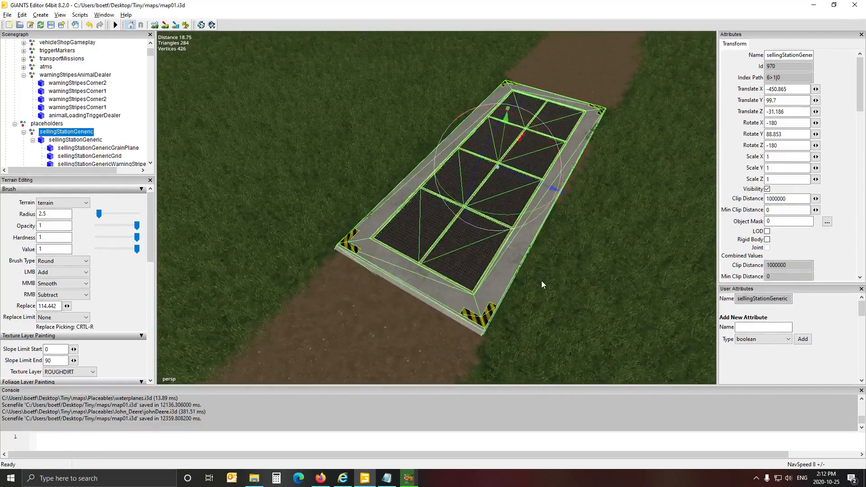
click(55, 124)
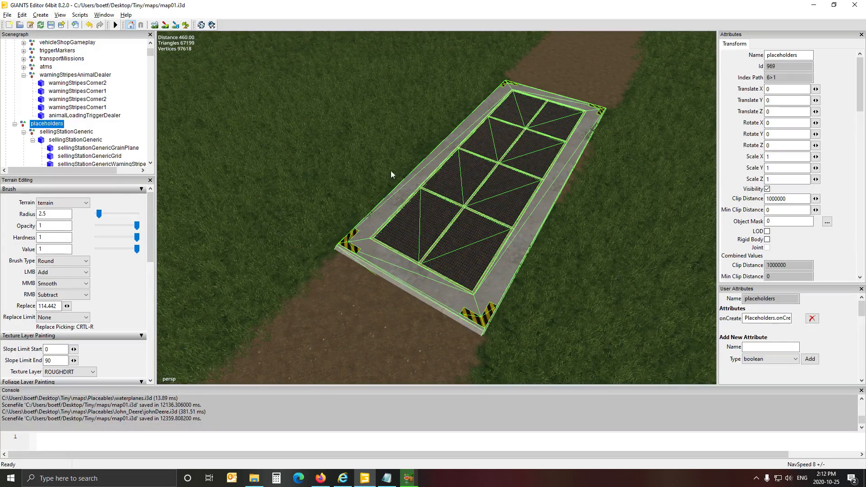
middle_drag(492, 253, 526, 228)
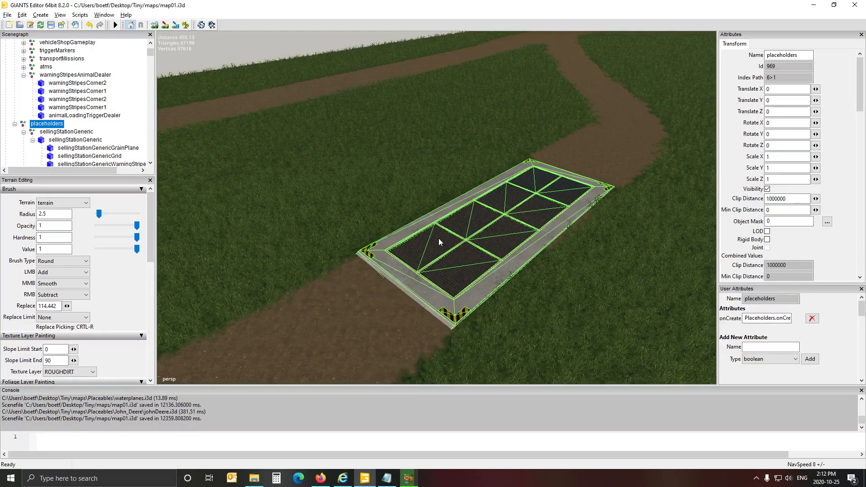
middle_drag(438, 238, 324, 249)
Select animalLoadingTriggerDealer beside the dirt road and examine its trigger area and surroundings.
click(388, 221)
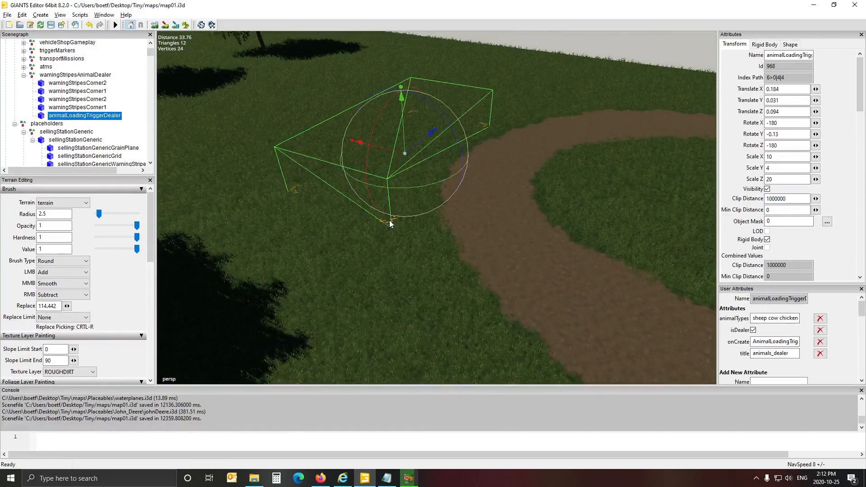
mouse_move(389, 220)
middle_down()
mouse_move(502, 271)
mouse_move(434, 251)
middle_up()
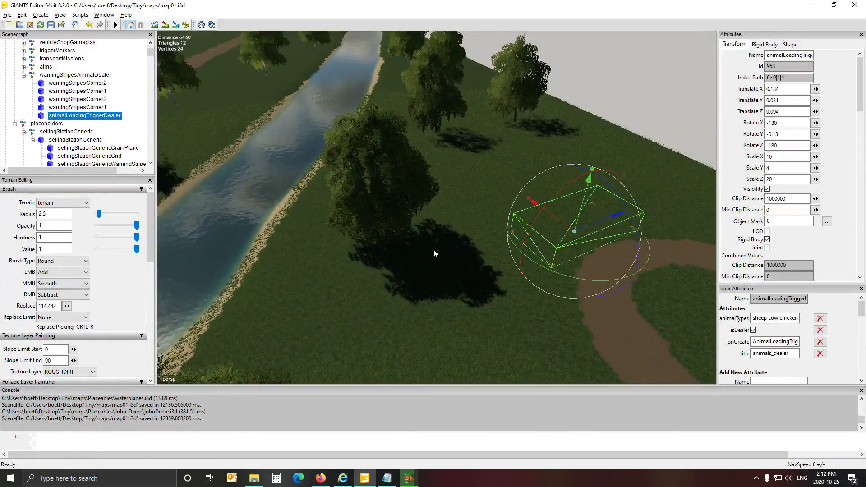
middle_drag(506, 180, 572, 274)
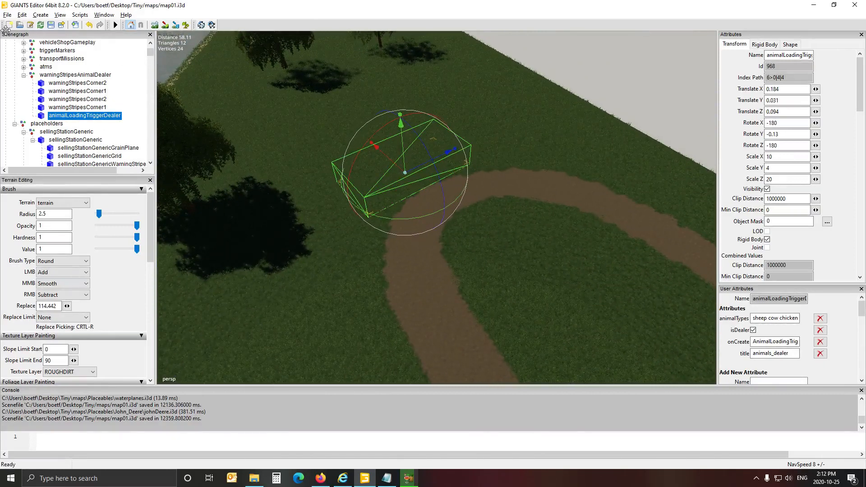
Start importing a file and look through the Farming Simulator 19 data/maps/mapDE folder for importable objects.
click(7, 15)
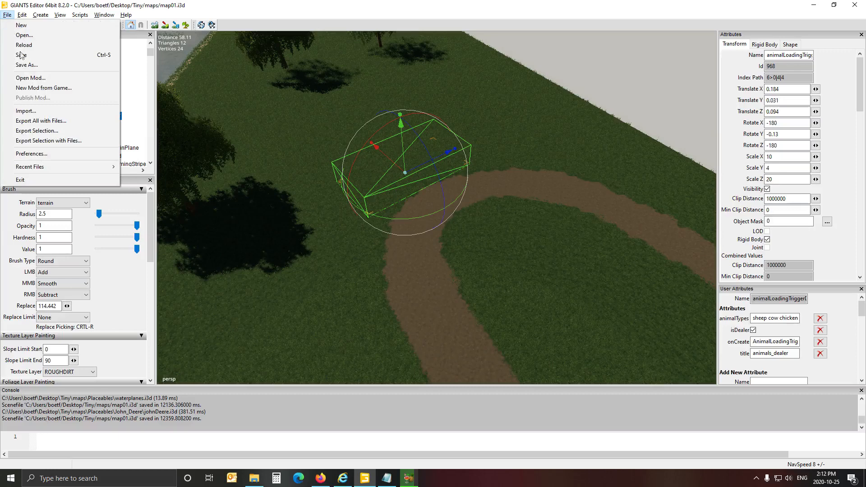
click(38, 115)
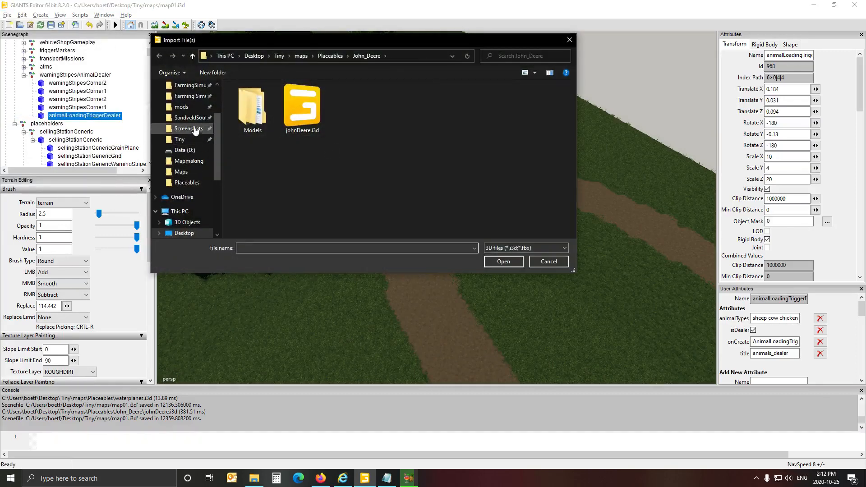
click(195, 97)
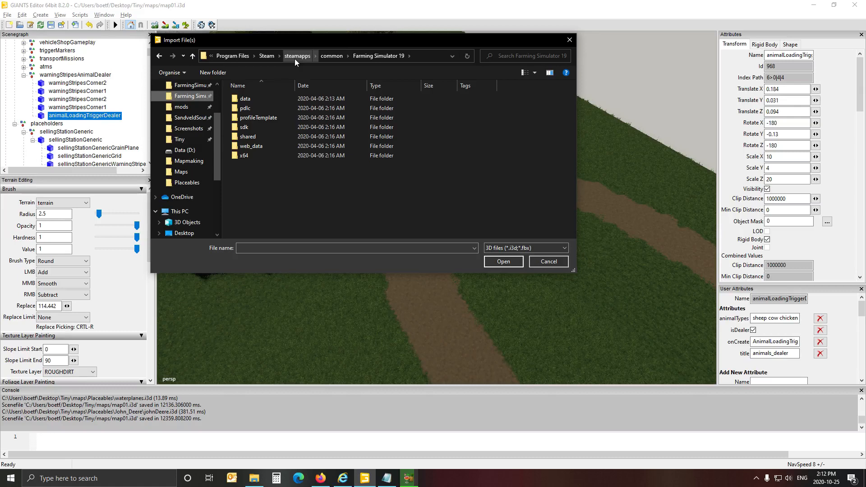
double_click(248, 99)
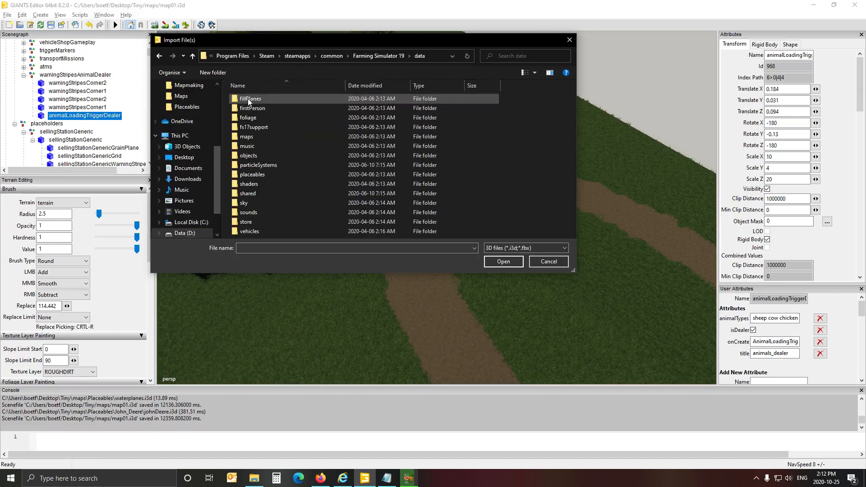
double_click(254, 136)
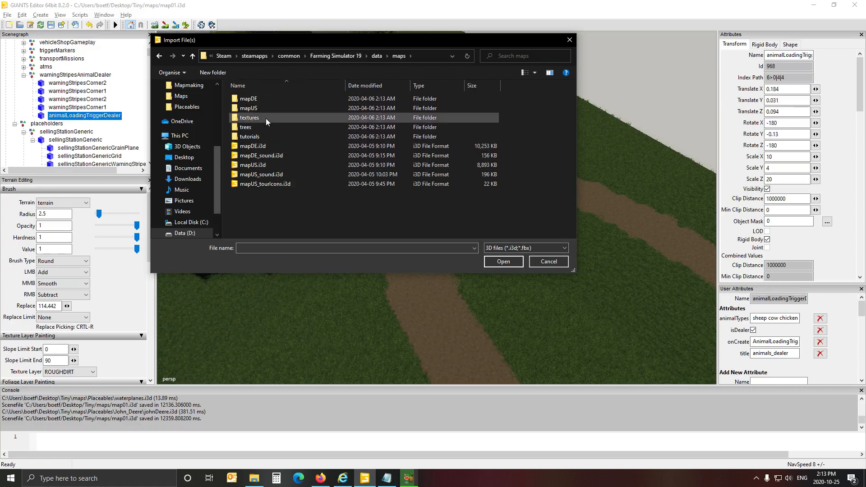
double_click(272, 98)
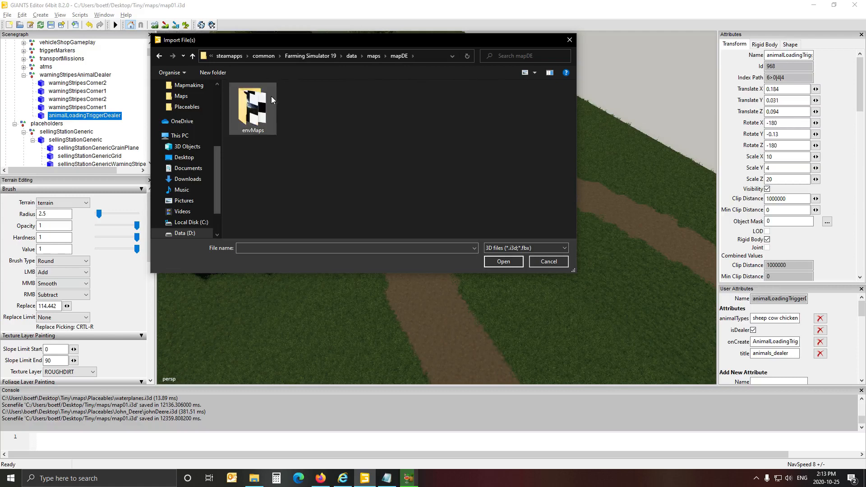
click(352, 57)
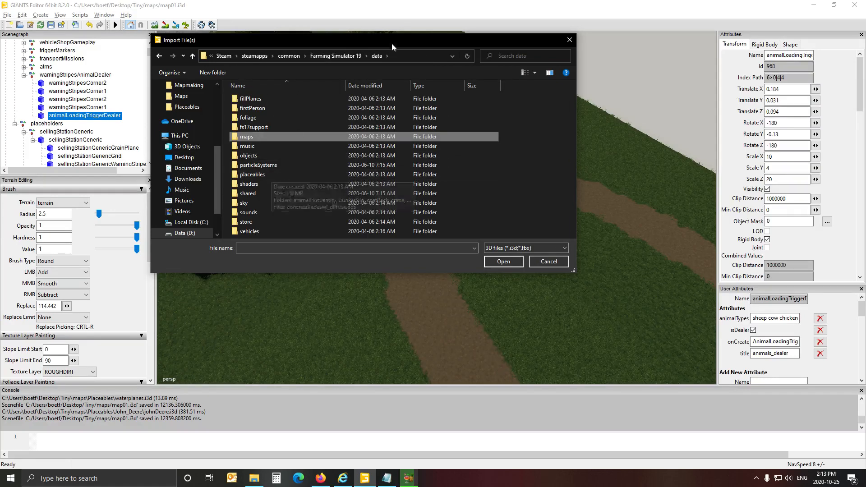
Import sellingStationGeneric.i3d from the game's data/placeables/mapDE/sellingStationGeneric folder.
double_click(259, 175)
scroll(303, 117, down, 2)
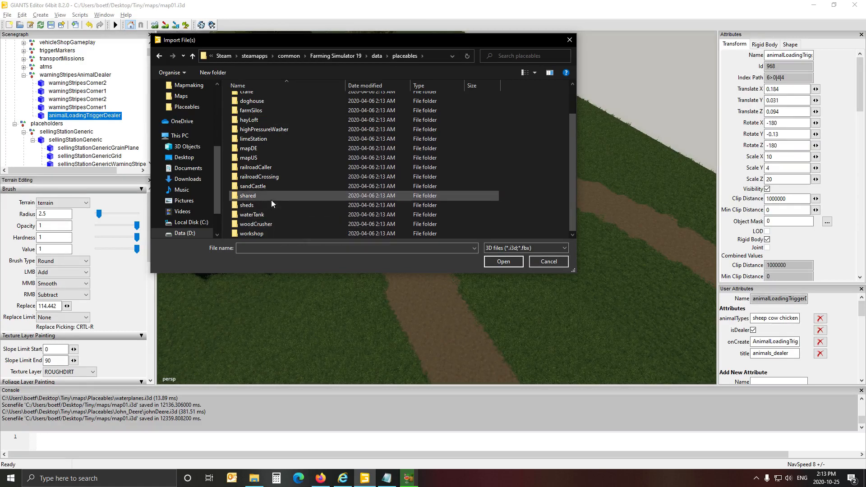
scroll(267, 131, up, 2)
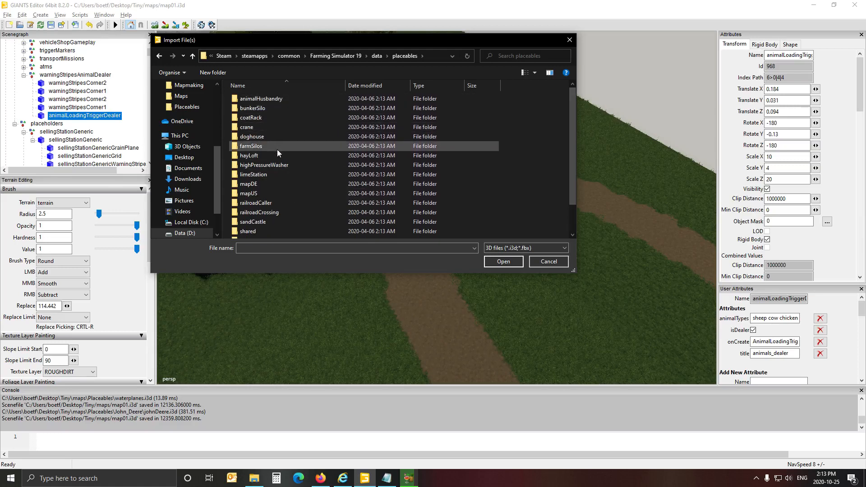
double_click(272, 186)
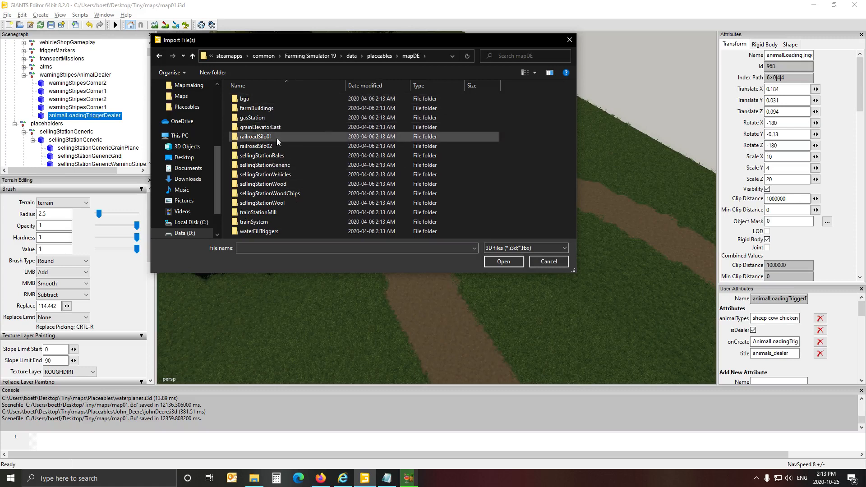
double_click(281, 166)
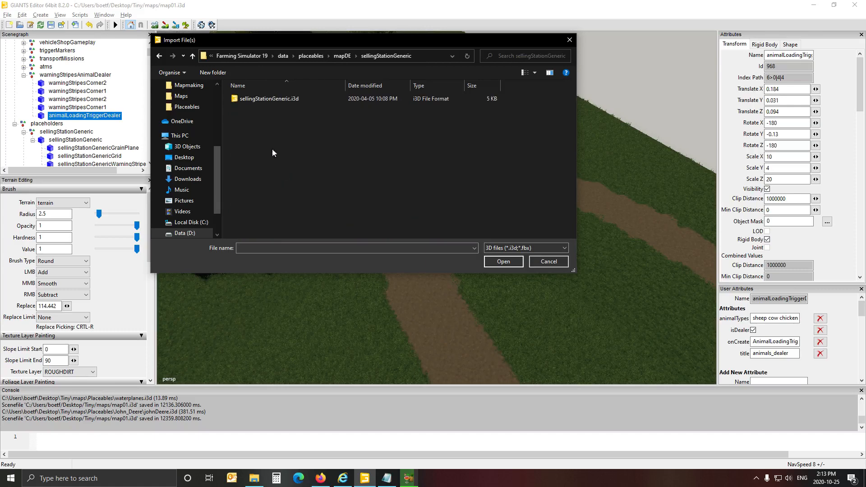
click(240, 98)
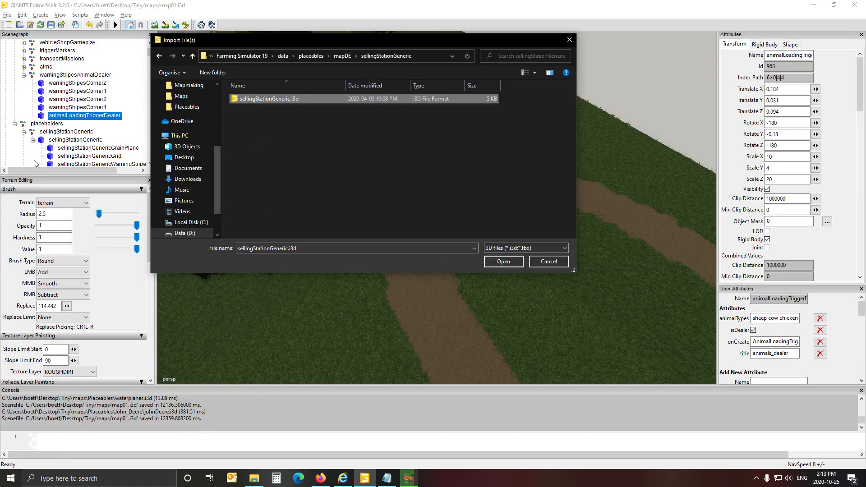
click(498, 261)
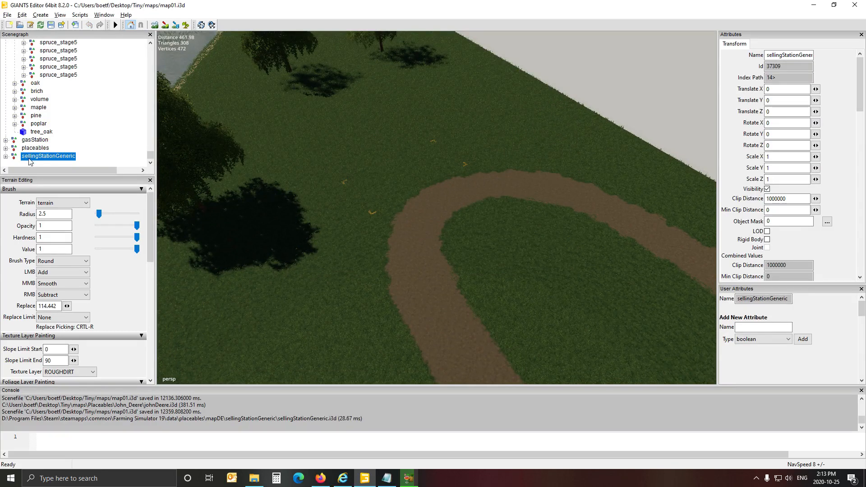
Collapse the whole scenegraph, select the placeholders group within eptyMap, and examine its selling station and the nearby animal dealer area.
scroll(77, 90, up, 4)
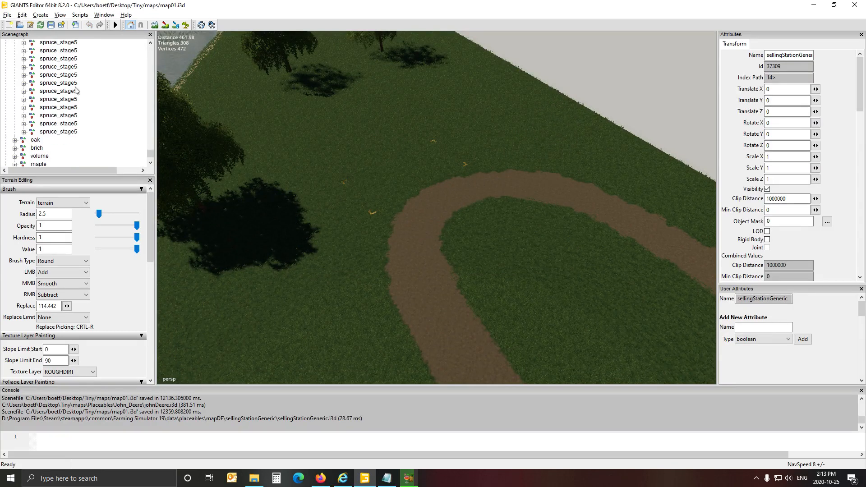
right_click(107, 94)
click(128, 110)
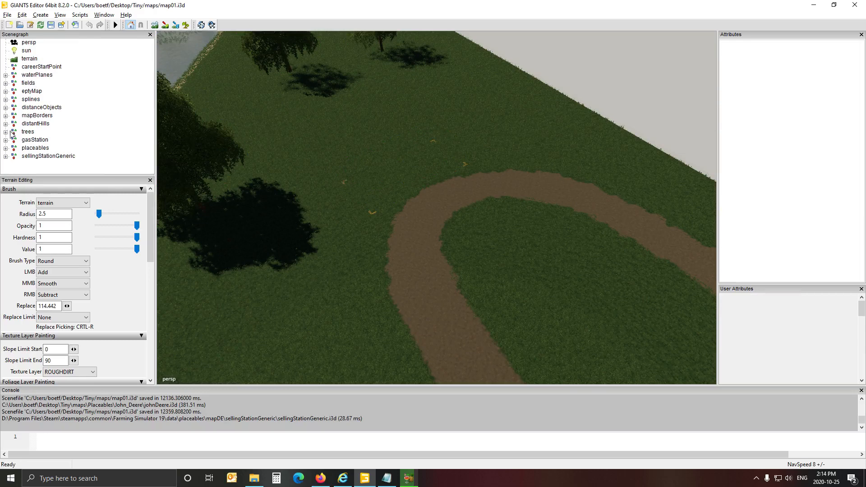
click(5, 91)
click(46, 108)
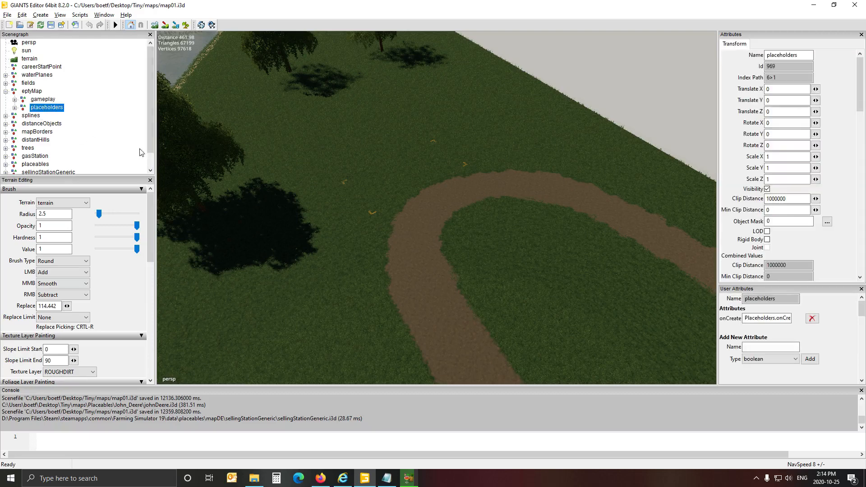
alt+drag(363, 257, 427, 252)
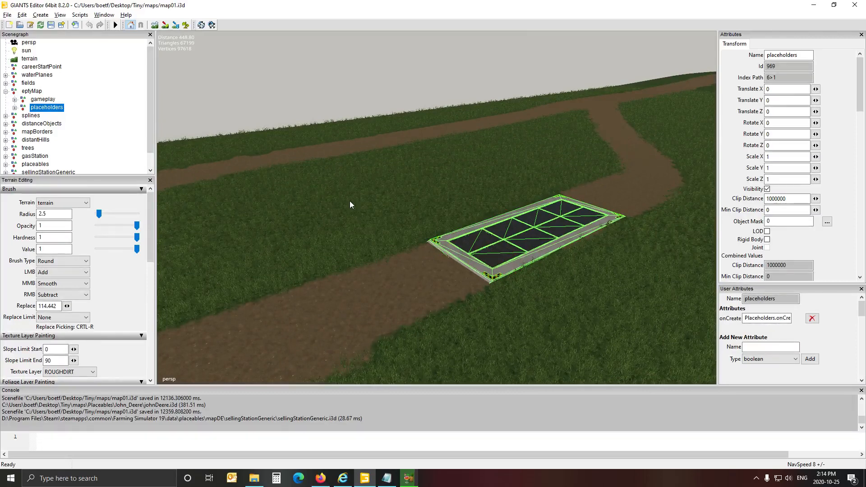
alt+drag(359, 170, 204, 184)
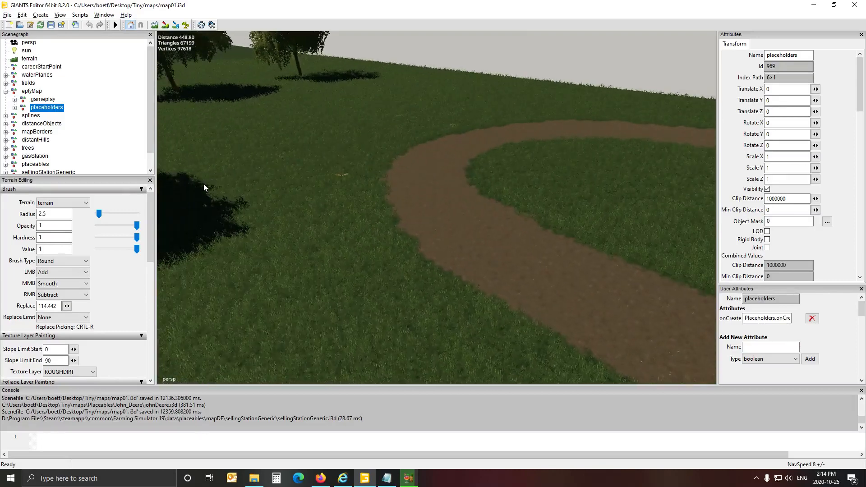
alt+drag(290, 193, 450, 197)
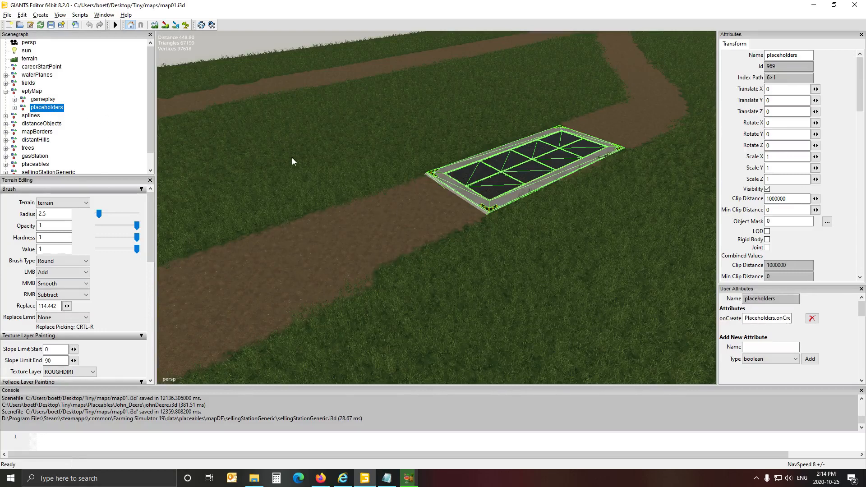
alt+drag(291, 158, 228, 169)
Delete the newly imported sellingStationGeneric group from the root of the scenegraph.
scroll(96, 140, down, 1)
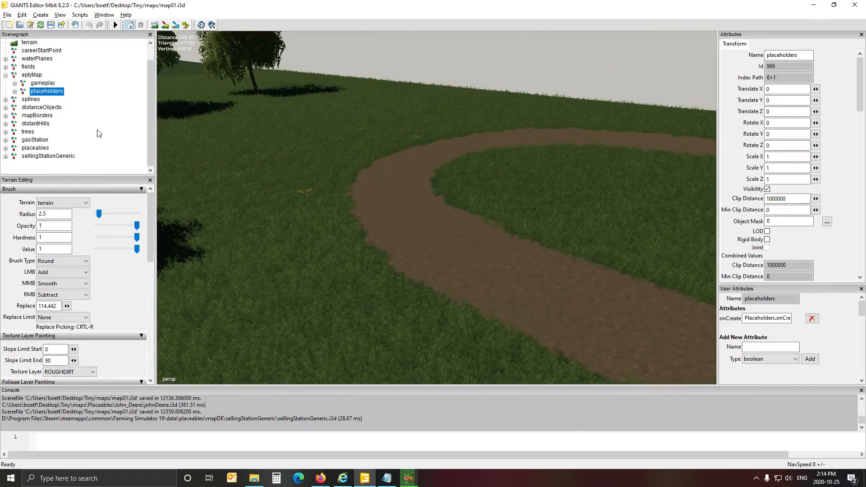
click(43, 158)
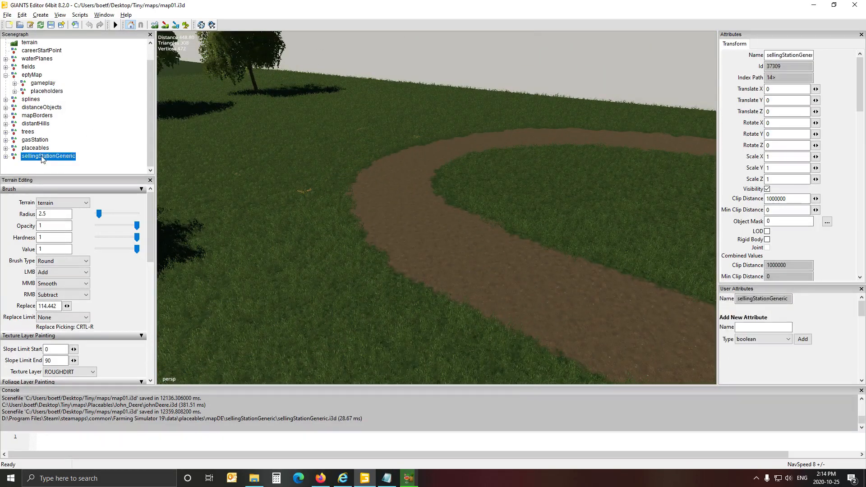
key(Delete)
Start importing a file and look through the game's data/placeables folder, including the mapDE and animalHusbandry subfolders, for importable objects.
click(7, 15)
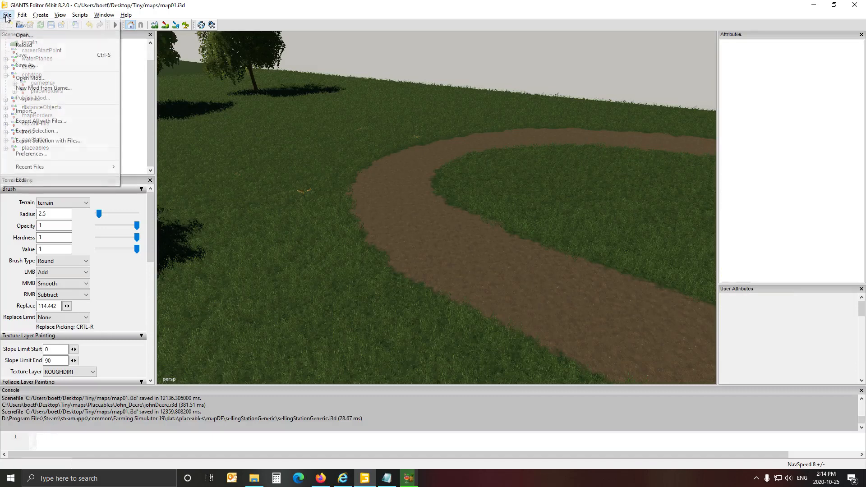
click(26, 111)
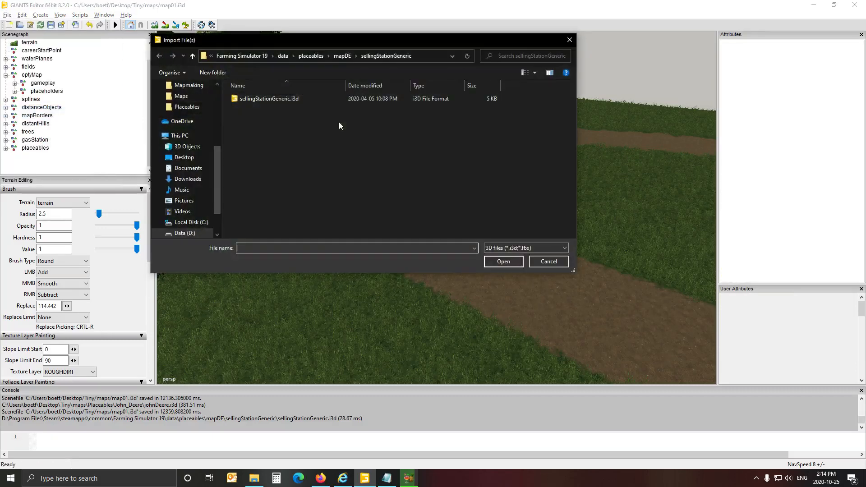
click(311, 55)
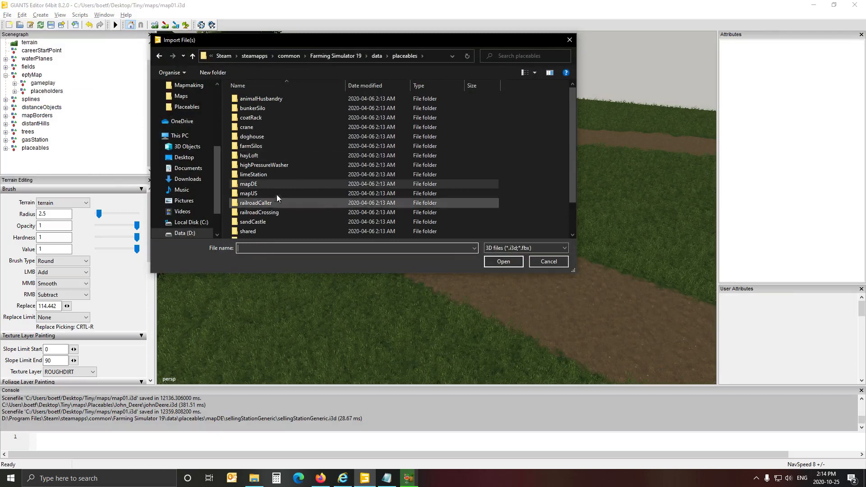
scroll(274, 187, down, 2)
double_click(269, 148)
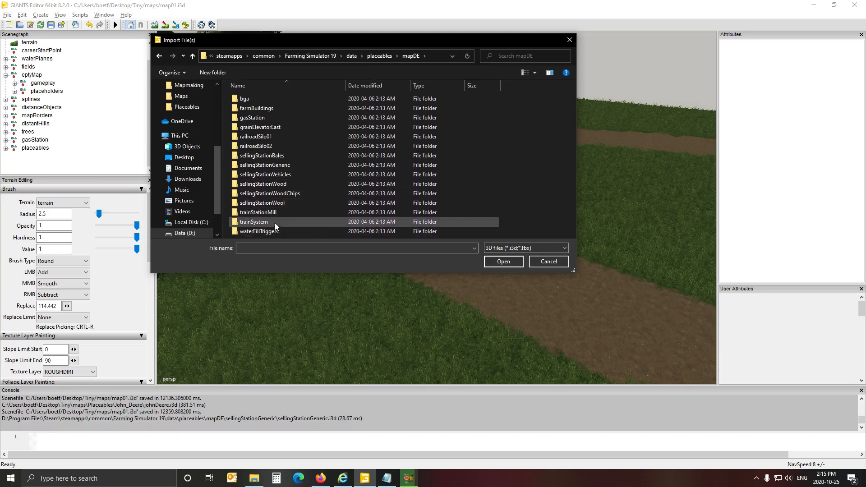
click(382, 55)
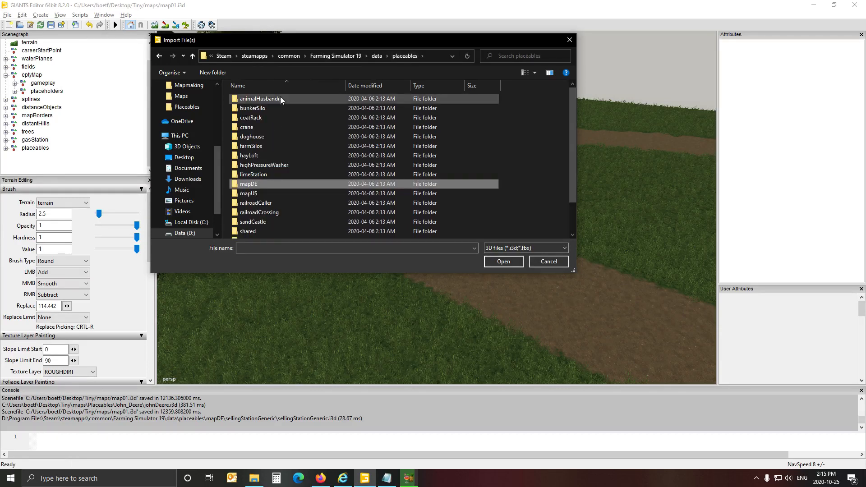
double_click(280, 98)
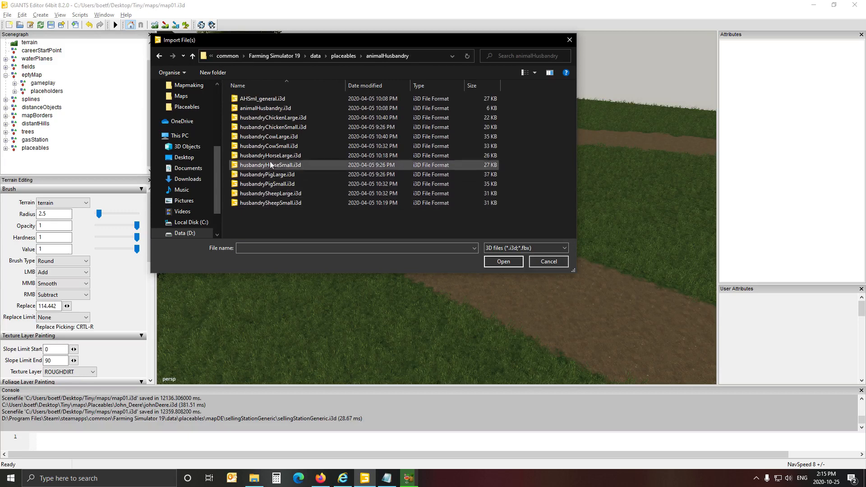
click(337, 52)
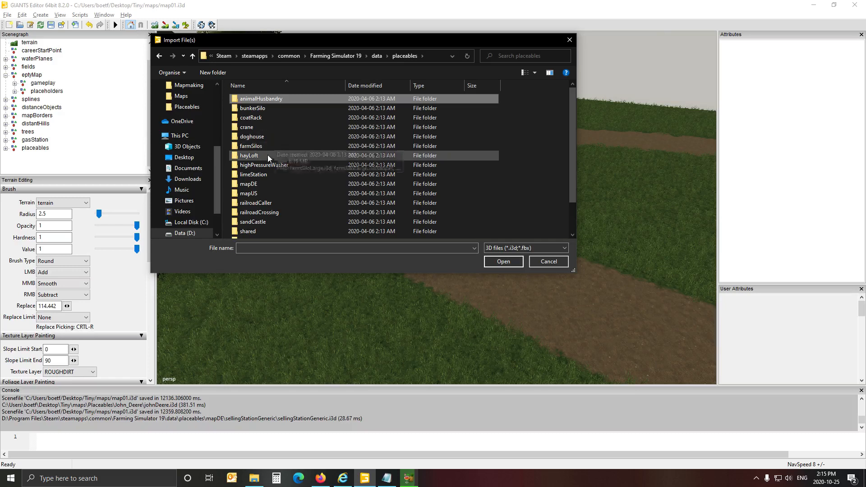
scroll(267, 156, down, 2)
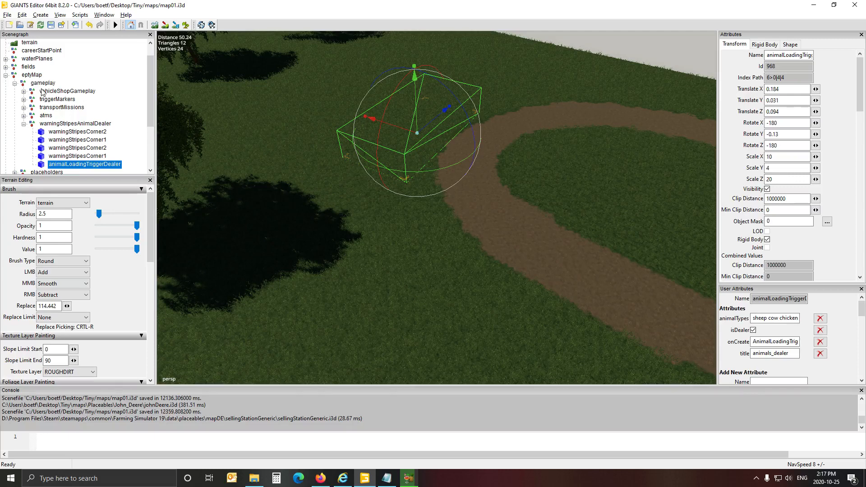
Compare the attributes of the warningStripesAnimalDealer group with those of its animalLoadingTriggerDealer object, ending with the group selected.
click(46, 128)
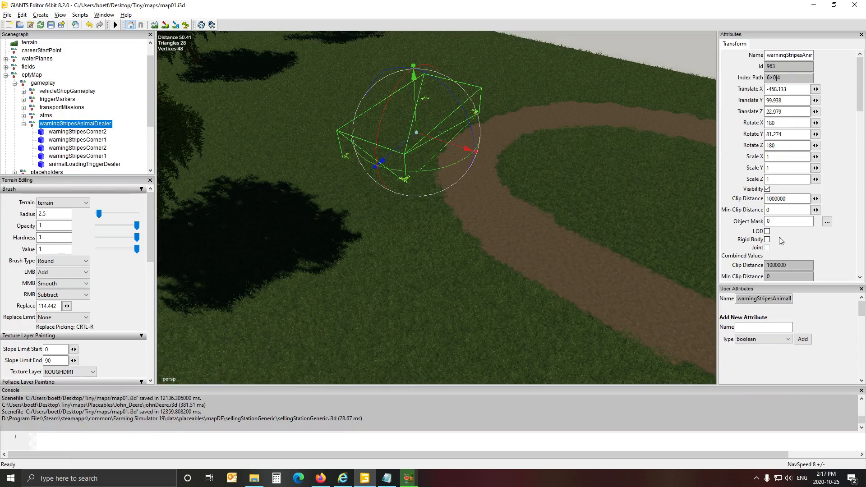
click(68, 165)
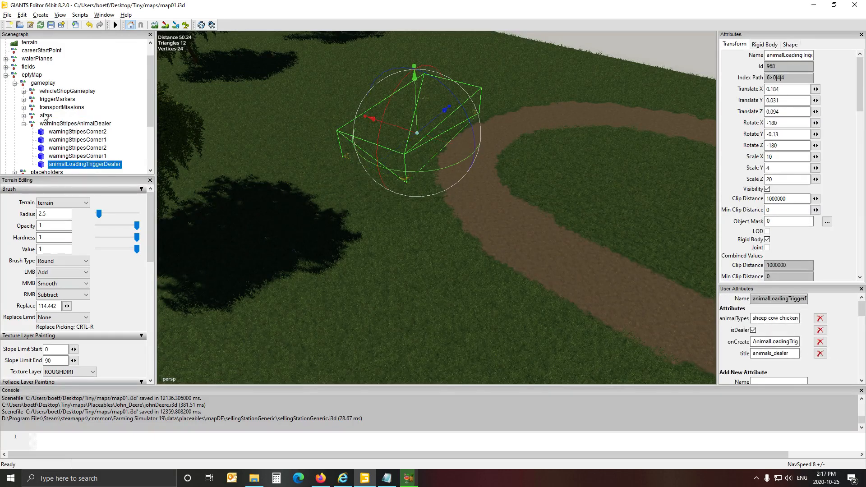
click(57, 124)
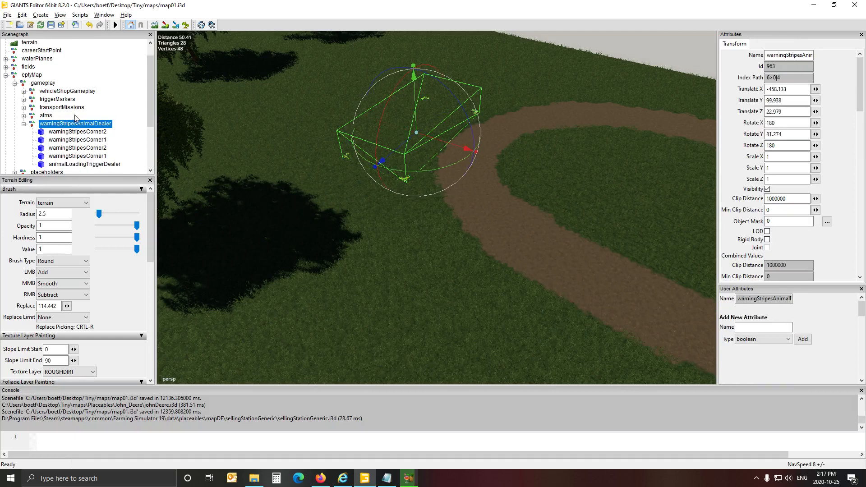
click(7, 15)
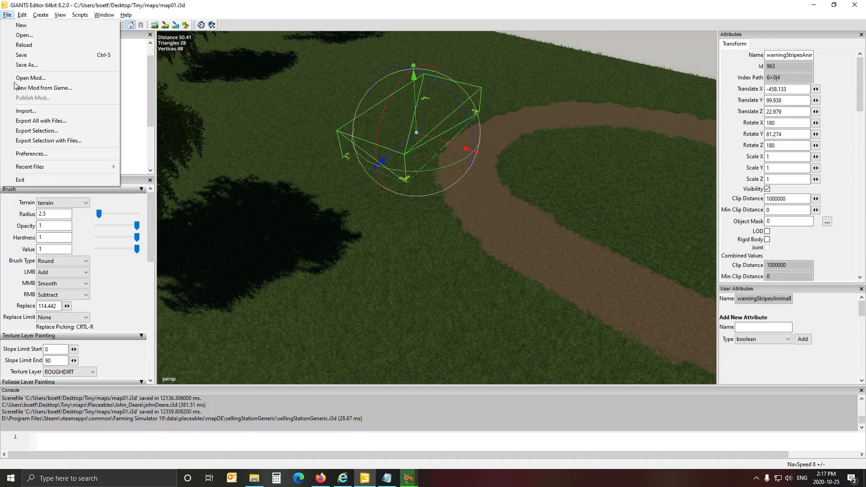
click(36, 144)
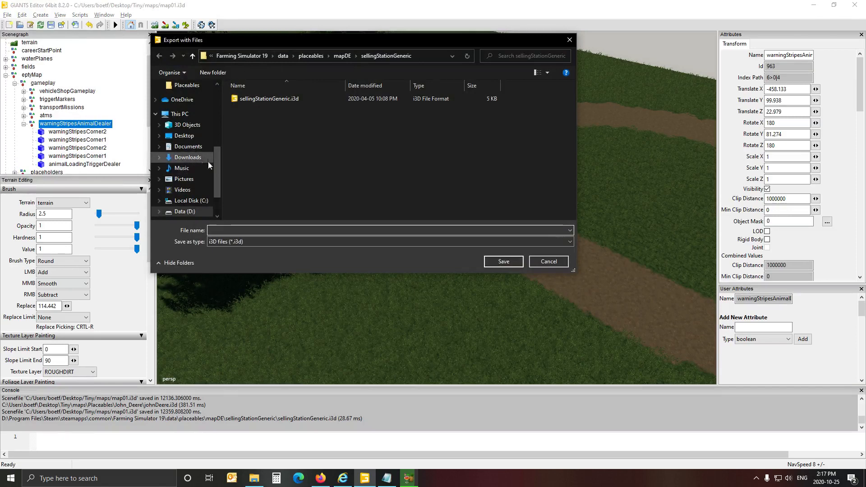
drag(215, 165, 221, 129)
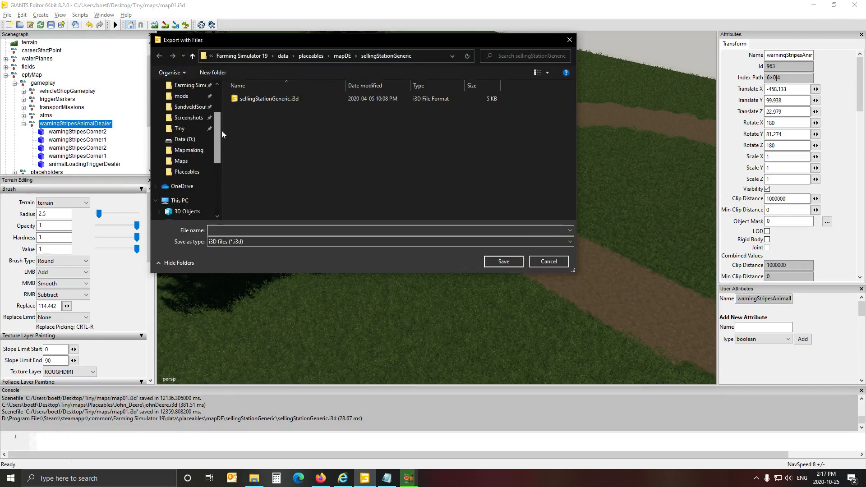
click(189, 130)
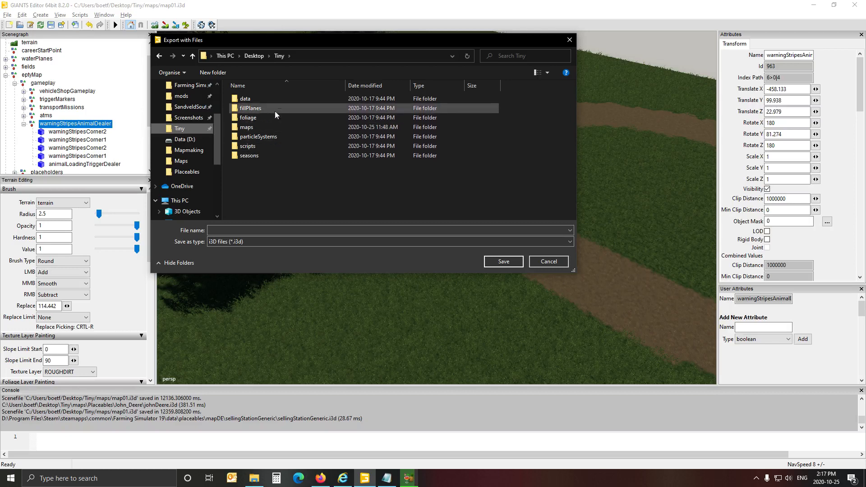
double_click(277, 126)
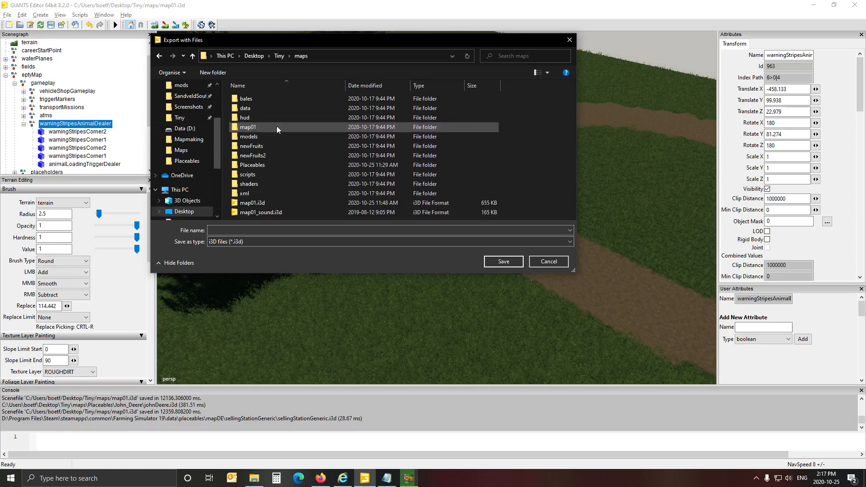
double_click(279, 164)
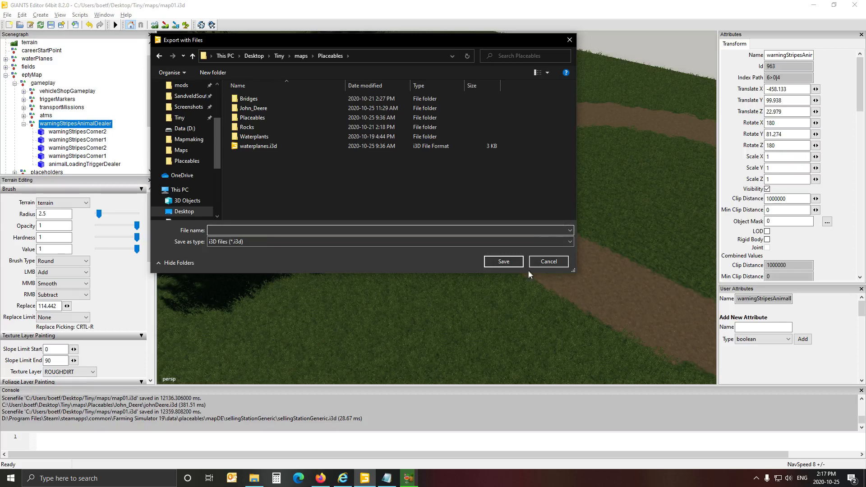
click(549, 261)
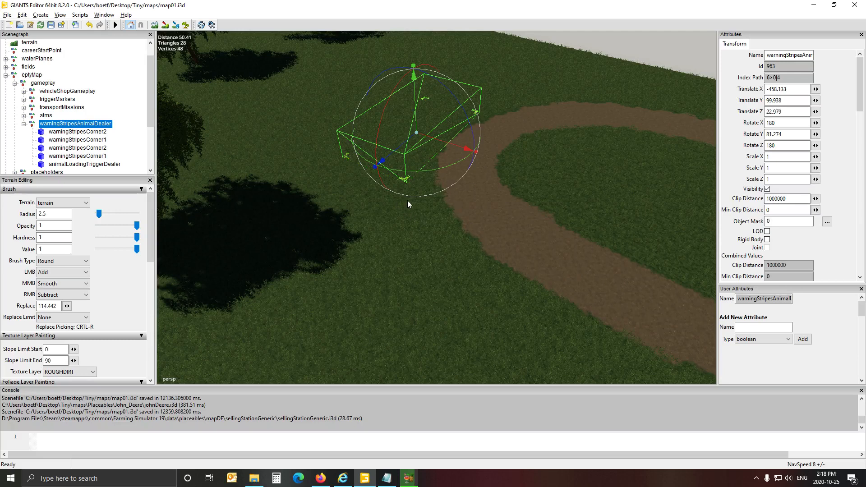
Examine the animal dealer's trigger box and warning stripes beside the dirt road loop from several angles.
mouse_move(420, 251)
alt+mouse_down()
mouse_move(383, 232)
mouse_move(437, 238)
mouse_move(430, 237)
alt+mouse_up()
scroll(383, 231, up, 2)
scroll(430, 238, down, 2)
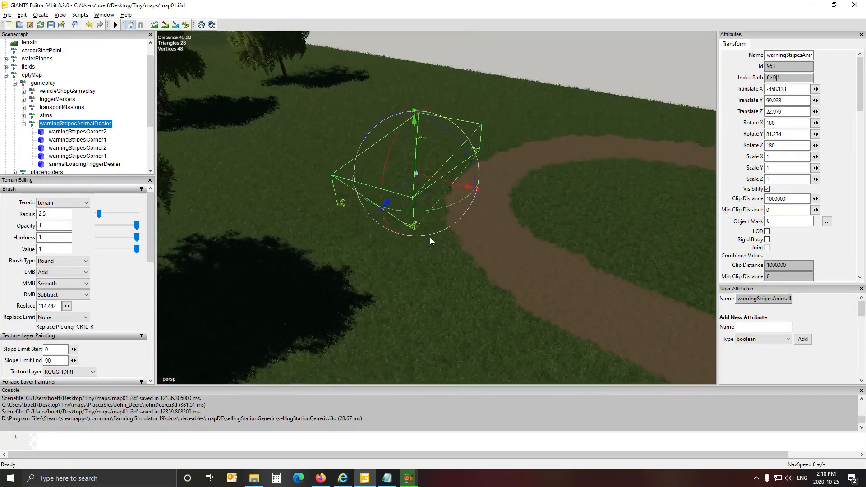
key(d)
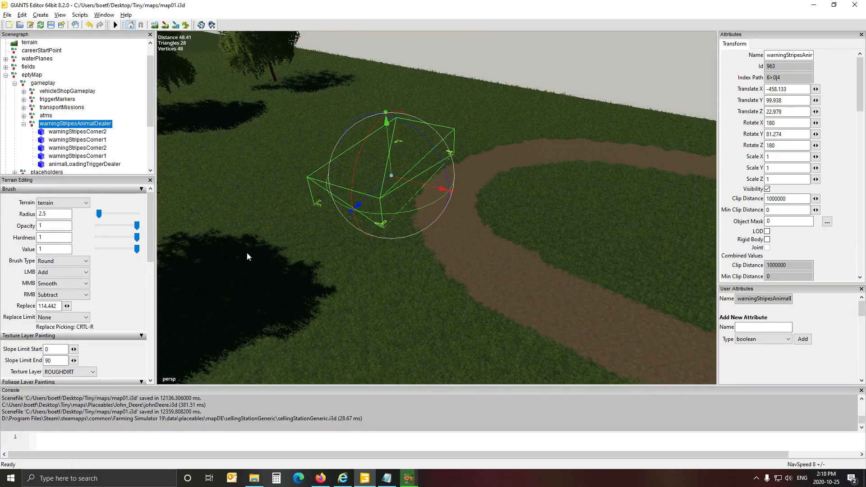
alt+drag(251, 255, 283, 256)
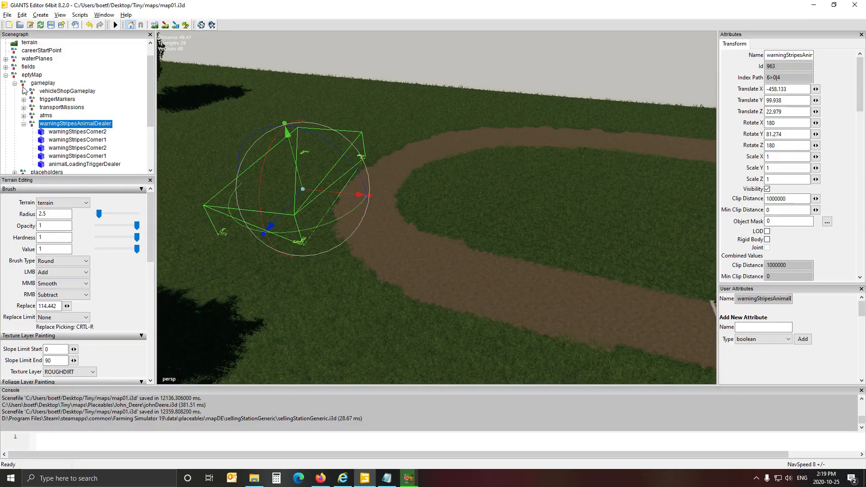
alt+drag(511, 258, 460, 267)
scroll(456, 242, up, 3)
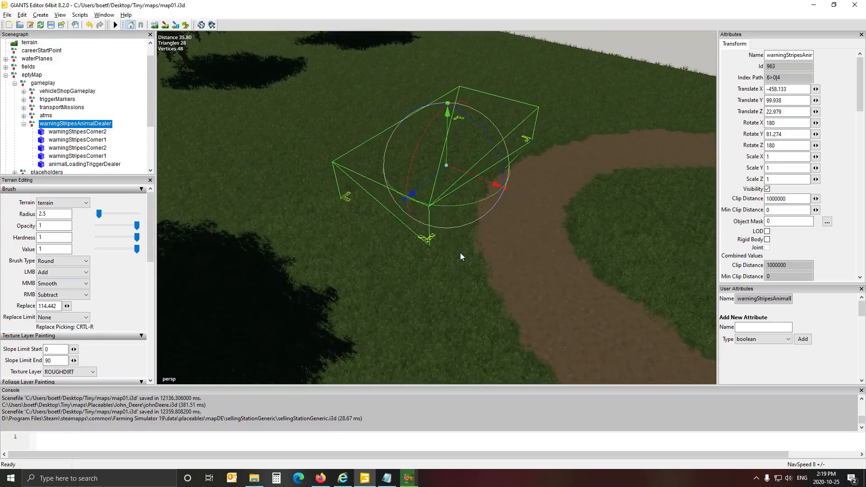
Collapse the warningStripesAnimalDealer group and examine the area around the animal dealer, the selling station and the dirt road.
click(23, 123)
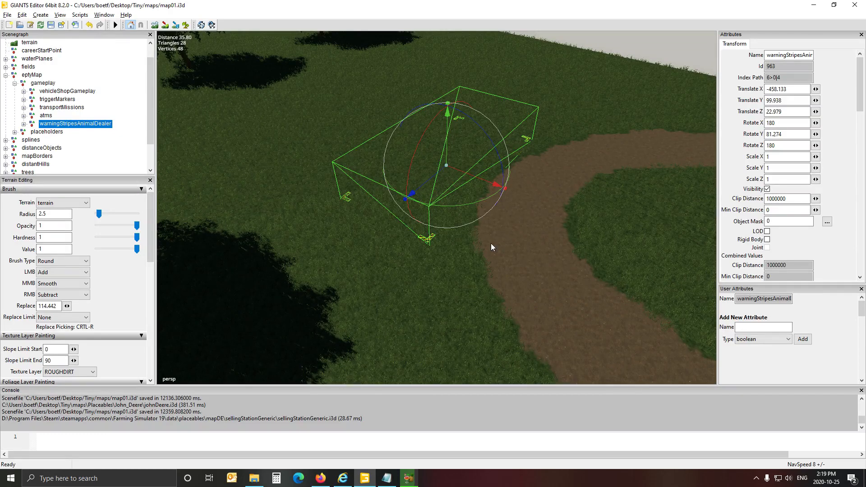
right_drag(487, 181, 505, 324)
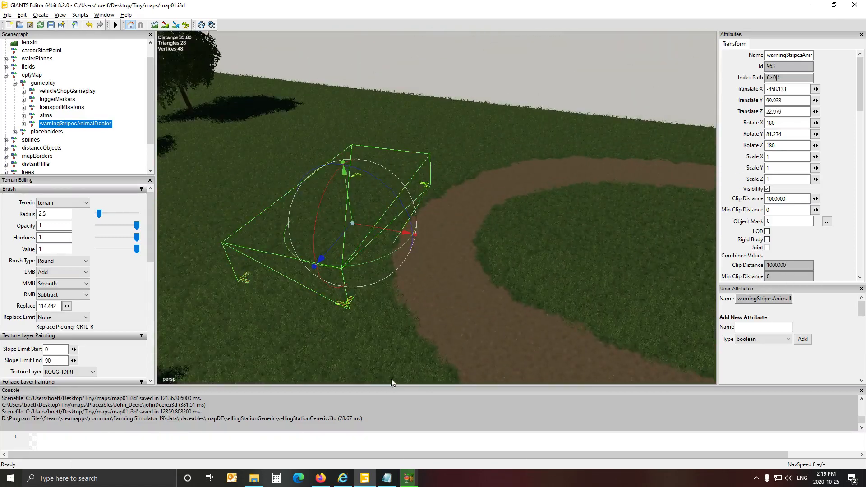
alt+drag(391, 380, 541, 341)
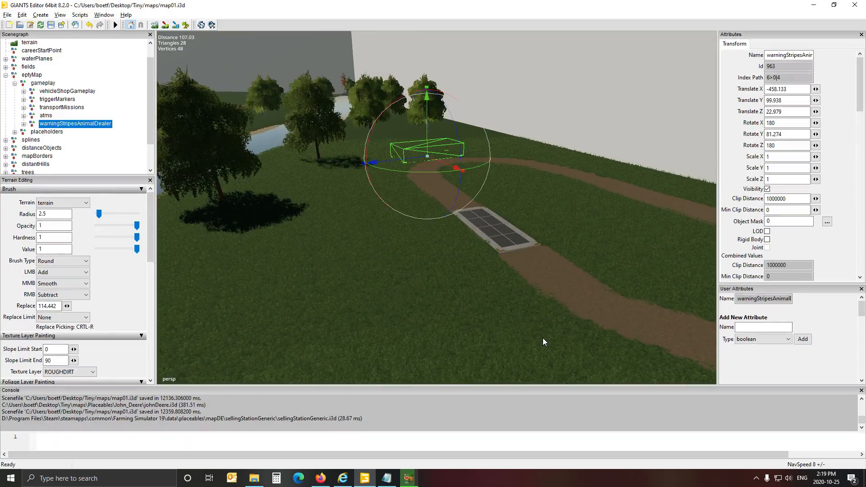
alt+drag(409, 292, 458, 243)
scroll(401, 266, up, 3)
scroll(415, 312, down, 6)
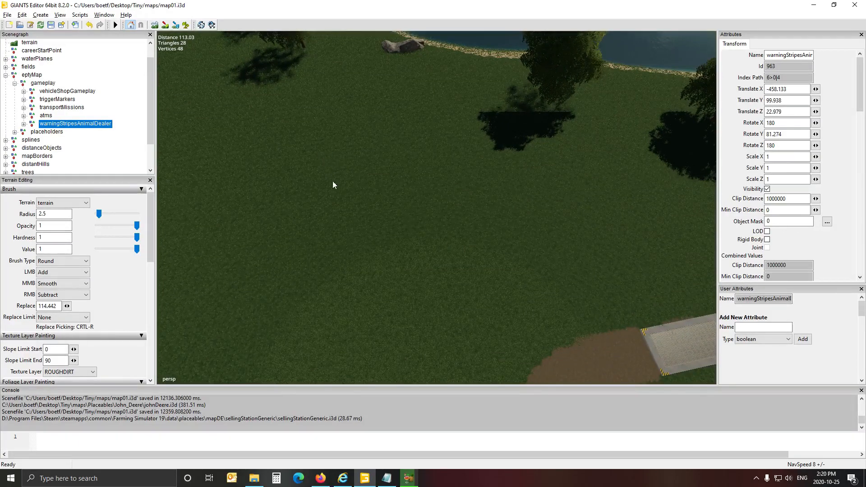
alt+drag(332, 180, 483, 144)
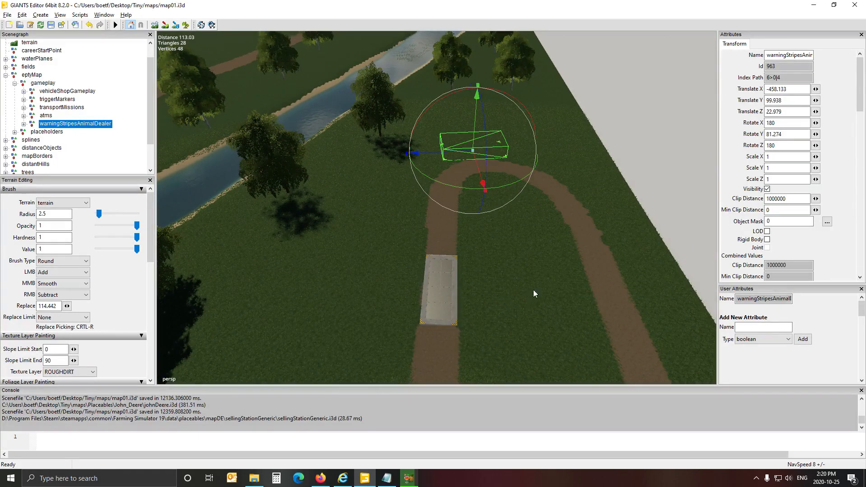
Select the selling station's grid on the dirt road and examine its position and surroundings.
click(442, 292)
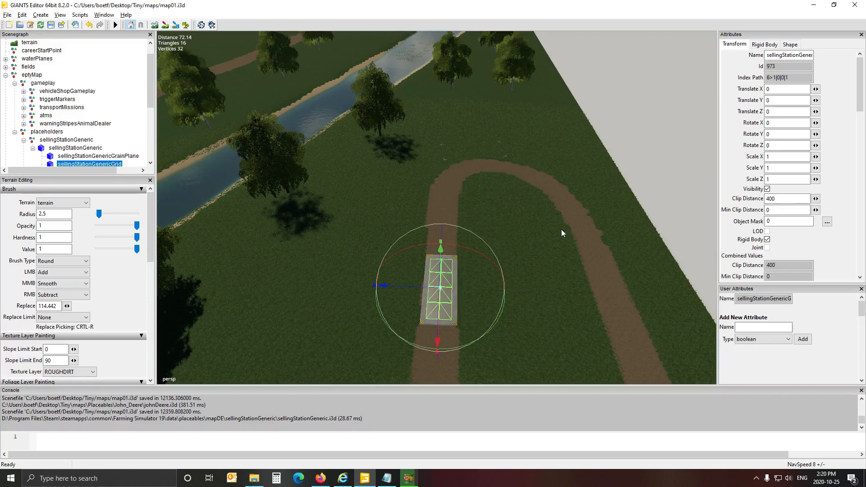
alt+drag(542, 277, 445, 293)
key(Left)
key(Right)
key(Right)
key(Left)
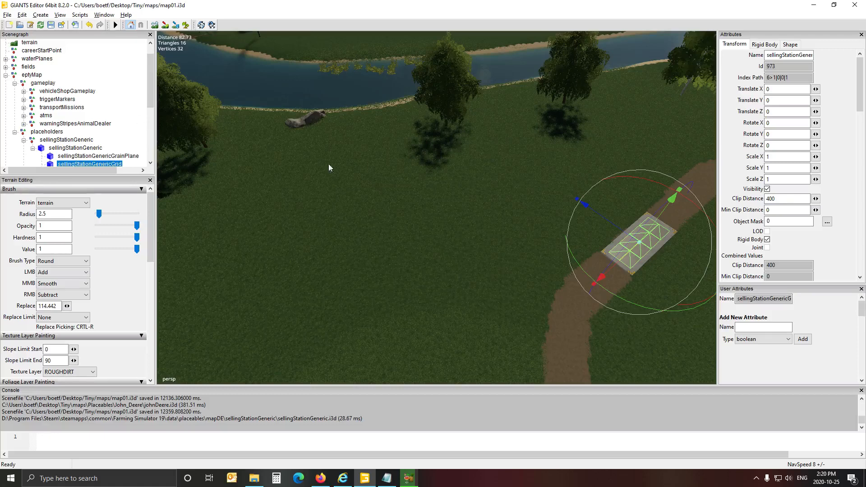
Survey the grassland, river and tree-covered terrain beyond the selling station across the map.
alt+drag(358, 153, 339, 158)
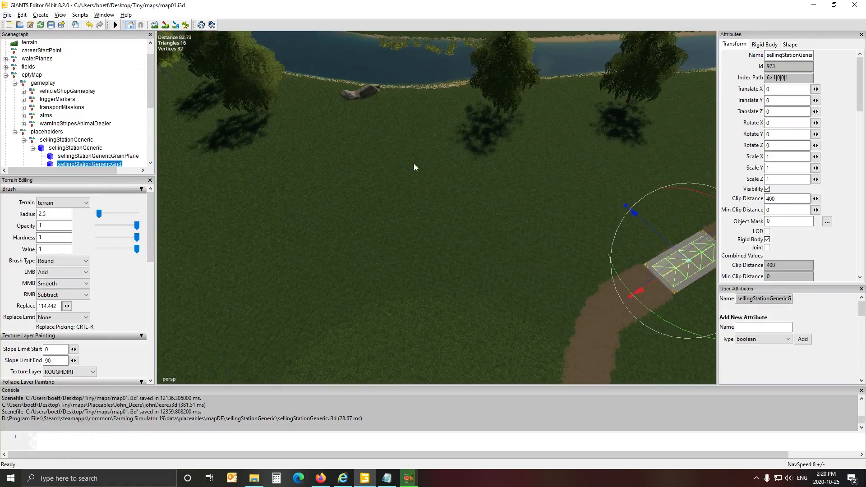
alt+drag(414, 167, 403, 91)
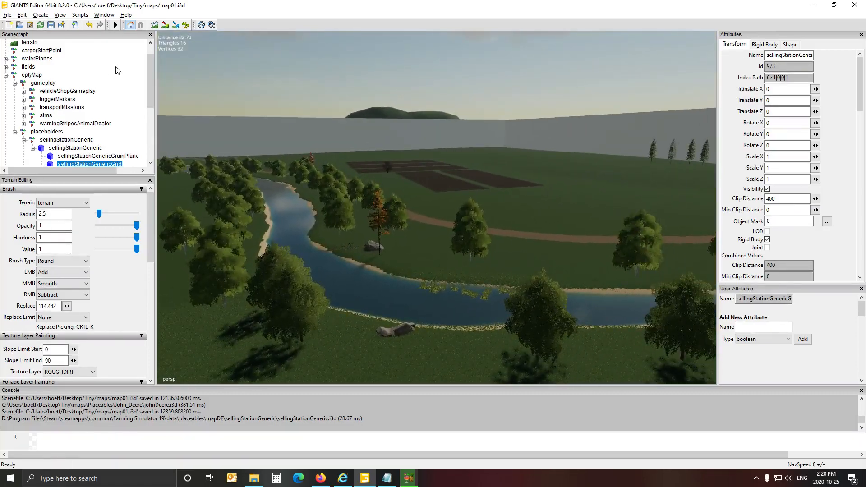
mouse_move(286, 153)
alt+mouse_down()
mouse_move(282, 127)
mouse_move(296, 169)
mouse_move(293, 160)
alt+mouse_up()
alt+drag(292, 157, 160, 175)
scroll(315, 148, up, 8)
scroll(365, 262, down, 8)
scroll(345, 245, up, 6)
scroll(216, 158, up, 6)
mouse_move(216, 162)
alt+mouse_down()
mouse_move(502, 168)
mouse_move(503, 240)
mouse_move(494, 183)
mouse_move(510, 245)
mouse_move(491, 277)
alt+mouse_up()
scroll(503, 237, down, 6)
scroll(492, 277, down, 3)
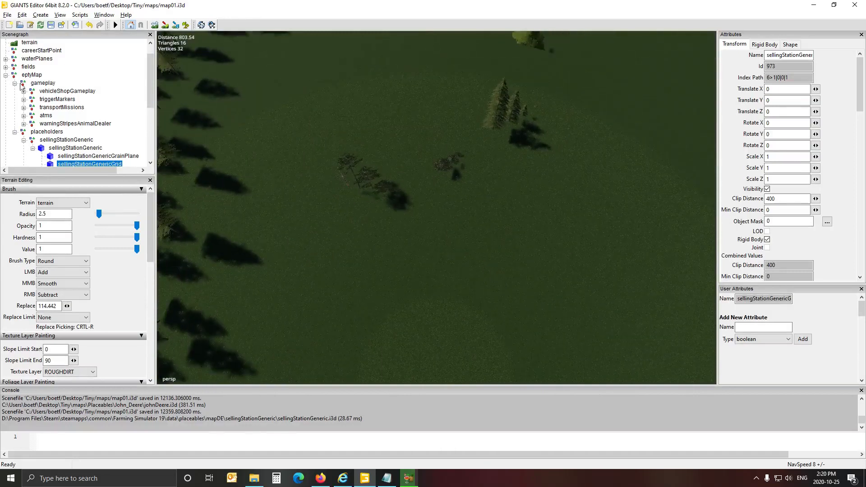
Look through the objects listed under the gameplay and placeholders groups of eptyMap in the scenegraph.
scroll(53, 129, down, 1)
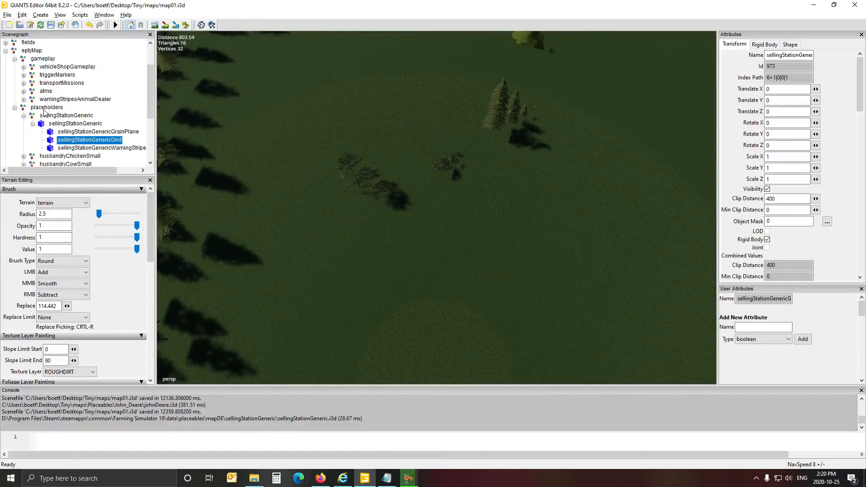
scroll(66, 133, down, 2)
scroll(66, 131, down, 1)
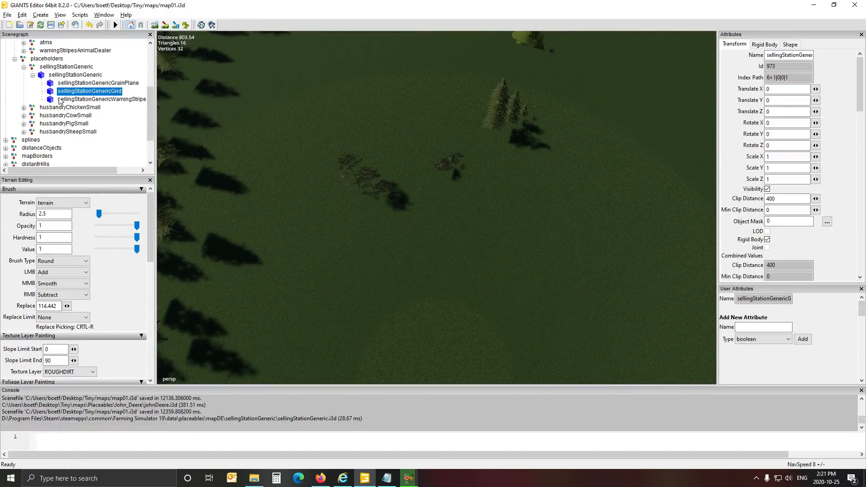
scroll(49, 92, up, 2)
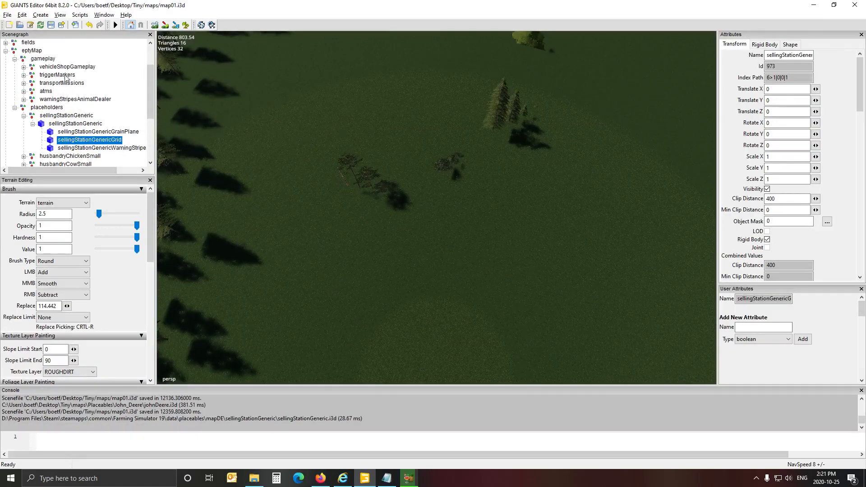
Place the warningStripesVehicleSelling marker from triggerMarkers on the paved yard of the vehicle dealership, near the two green tractors.
click(23, 75)
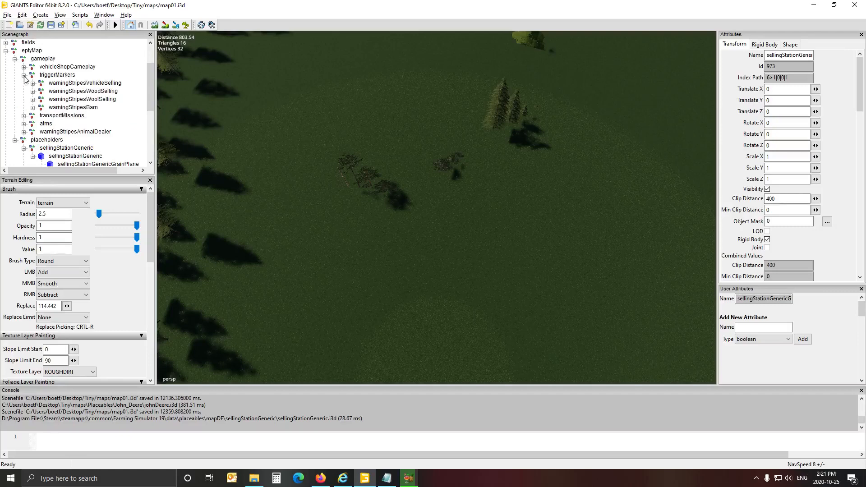
click(71, 83)
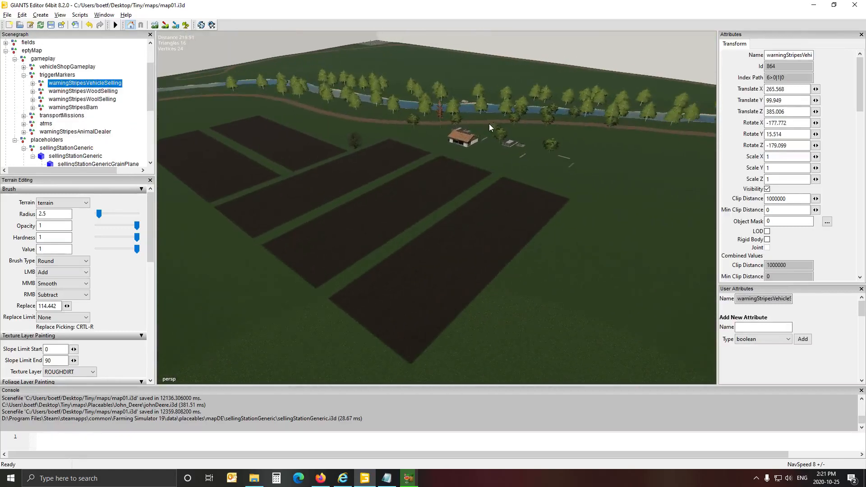
right_click(252, 136)
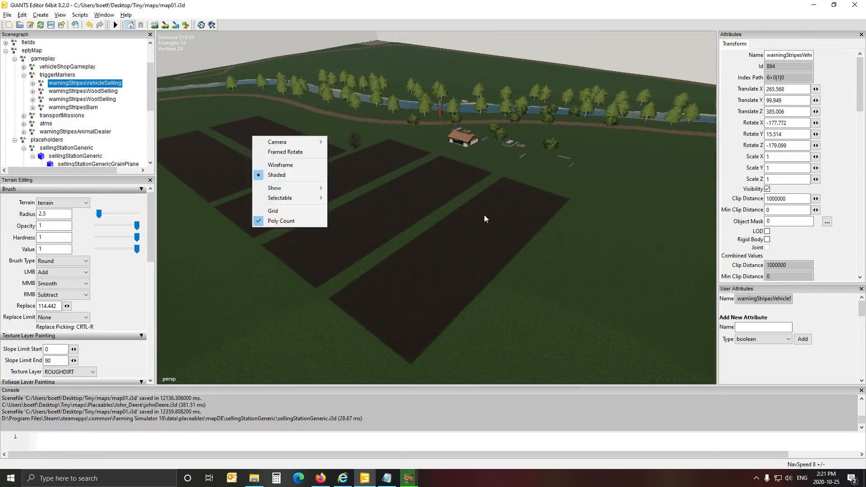
right_click(549, 225)
alt+drag(431, 308, 332, 429)
scroll(418, 268, up, 3)
scroll(424, 274, up, 10)
scroll(418, 280, up, 8)
scroll(401, 313, up, 3)
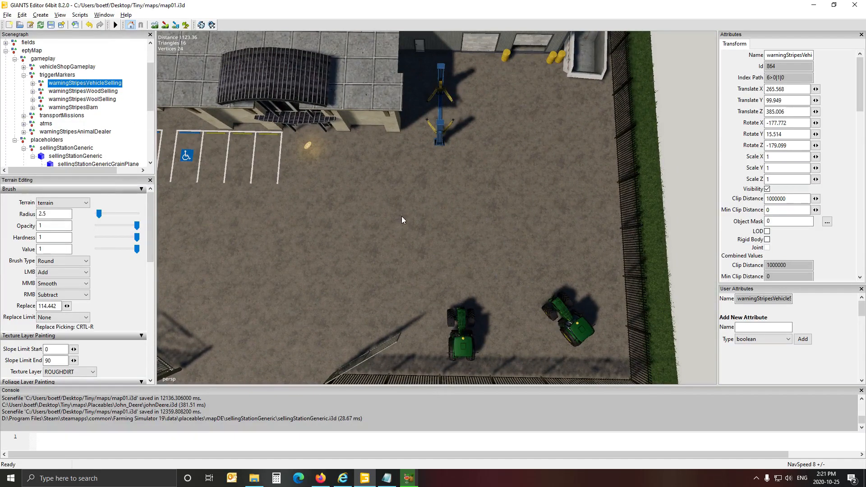
key(ctrl+b)
click(530, 182)
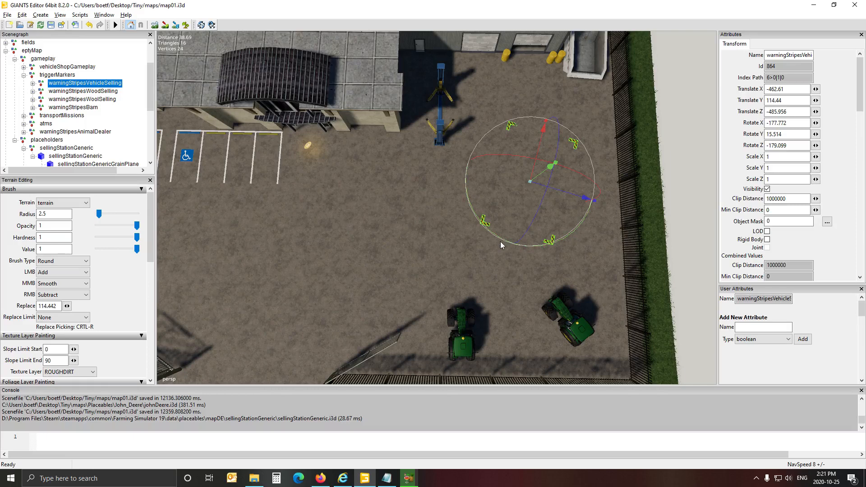
Square the vehicle selling marker with the yard at about 0.6° Y rotation and shift it closer to the tractors.
drag(500, 242, 516, 246)
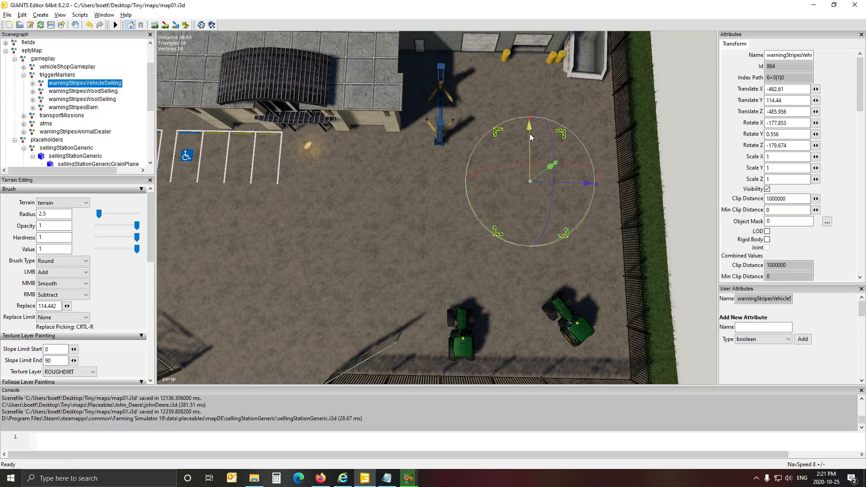
drag(532, 144, 533, 185)
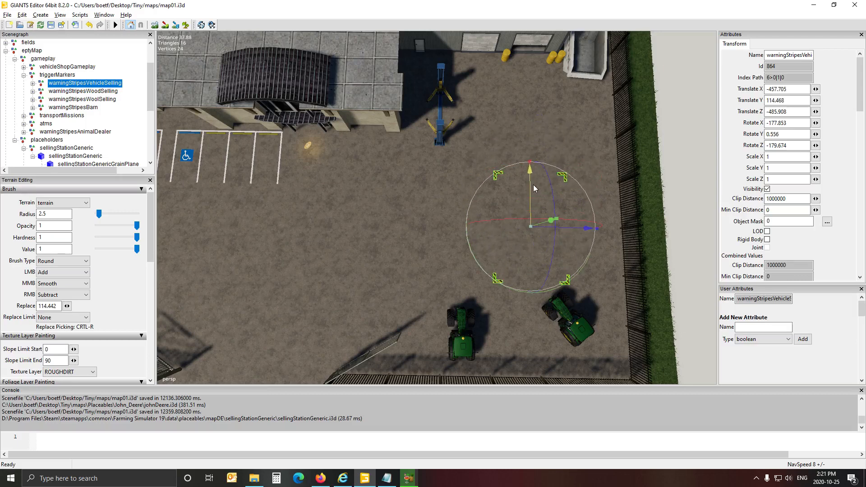
mouse_move(590, 231)
mouse_down()
mouse_move(618, 232)
mouse_move(589, 233)
mouse_up()
Place the warningStripesWoodSelling marker on the grass between the river trees and the dirt road, and rotate it to about 81° Y.
alt+drag(358, 240, 199, 112)
alt+drag(365, 159, 338, 172)
alt+scroll(372, 130, up, 8)
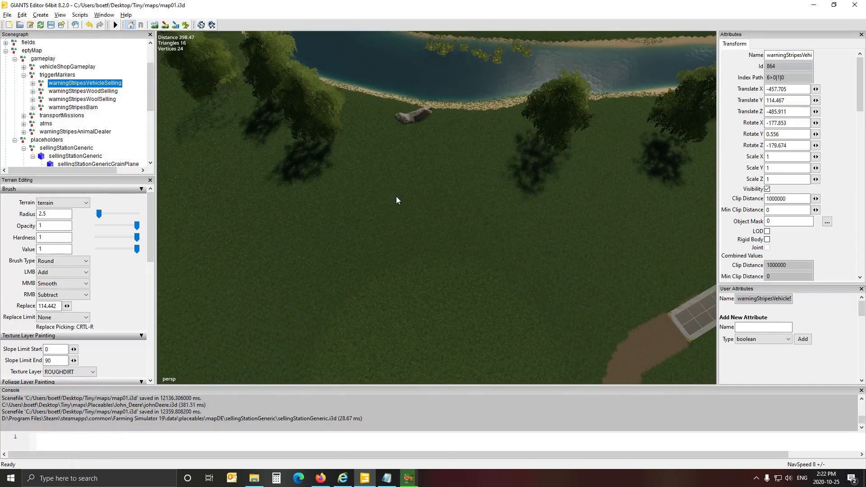
alt+drag(396, 196, 450, 230)
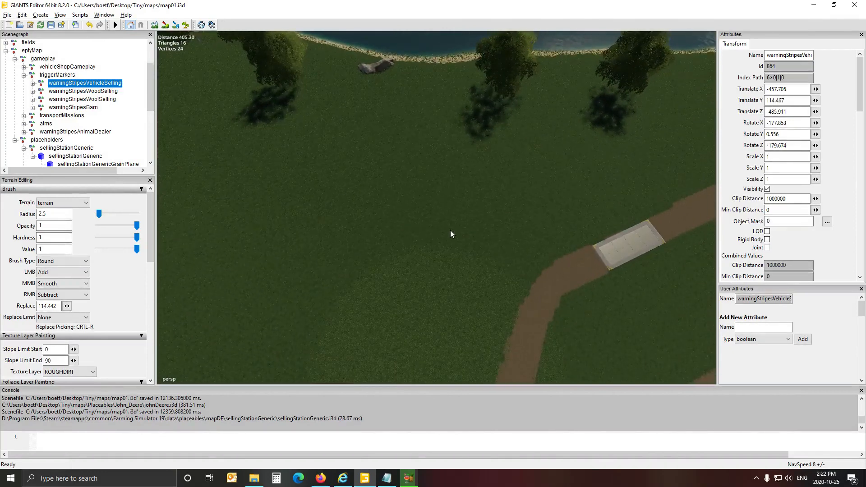
click(95, 92)
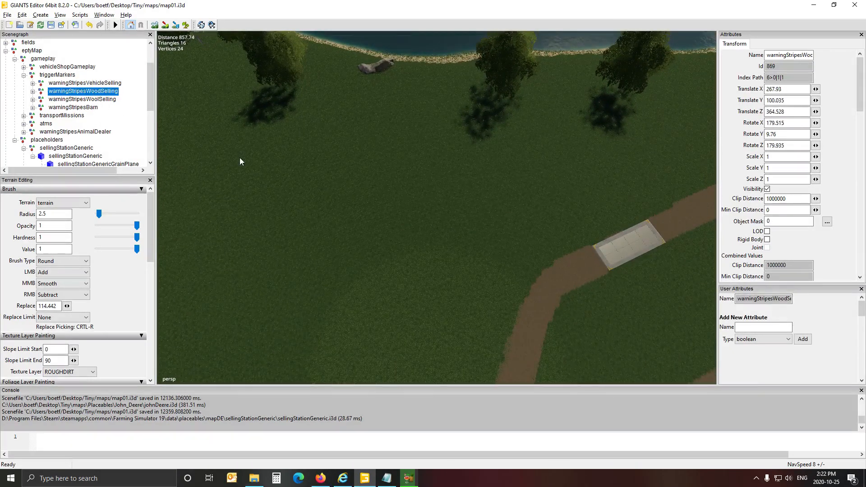
key(ctrl+b)
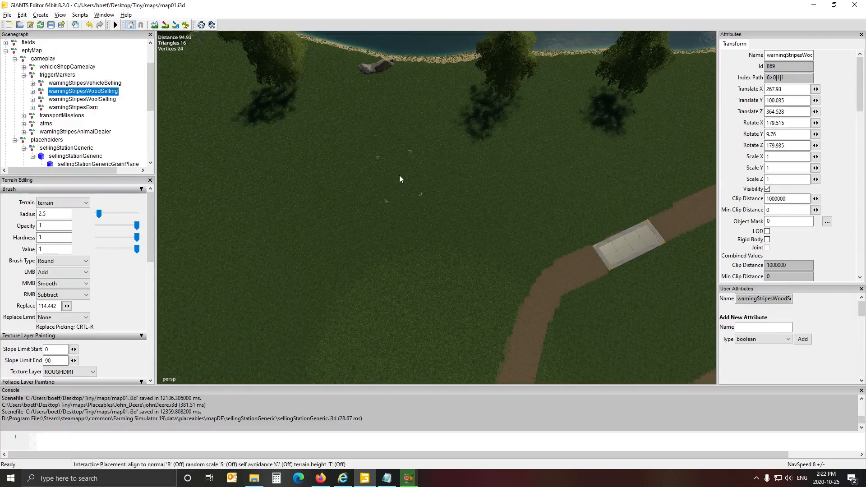
click(350, 166)
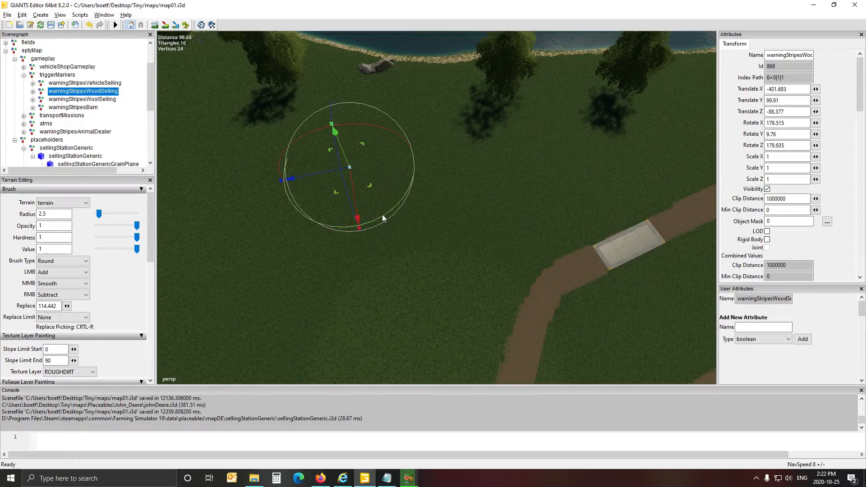
drag(382, 219, 303, 195)
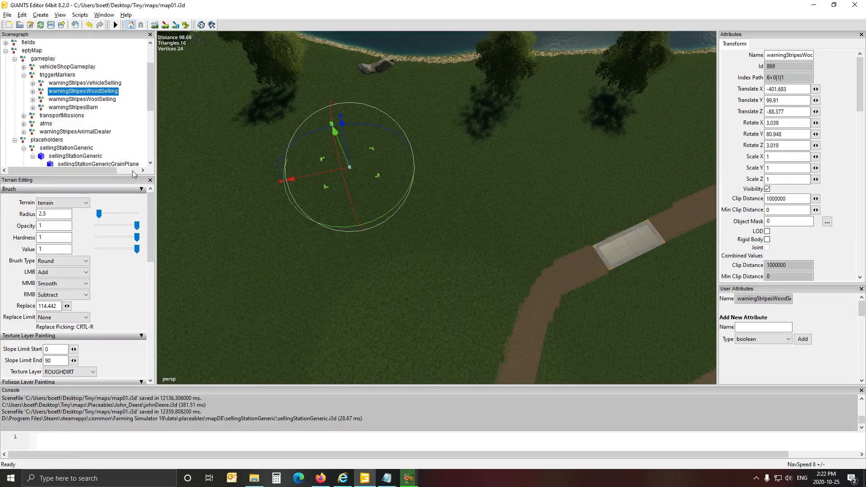
Place the warningStripesWoolSelling marker on the grass between the dirt road and the riverside trees.
click(69, 100)
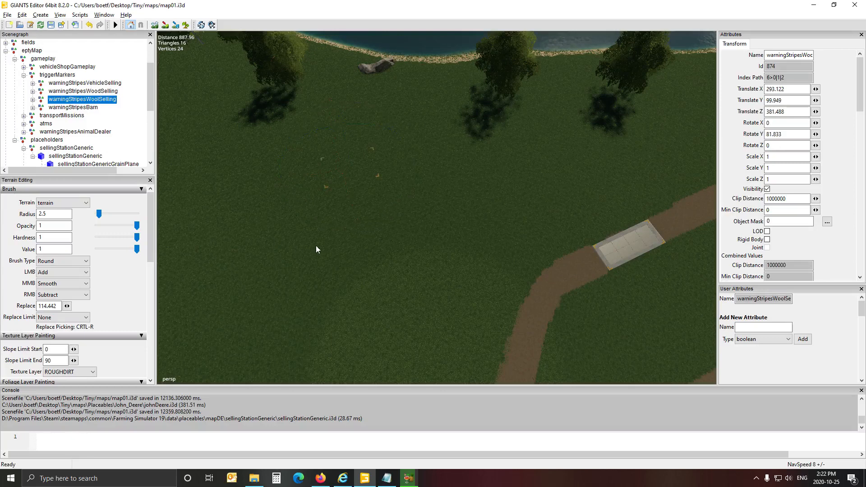
alt+drag(317, 246, 174, 176)
alt+drag(366, 213, 588, 202)
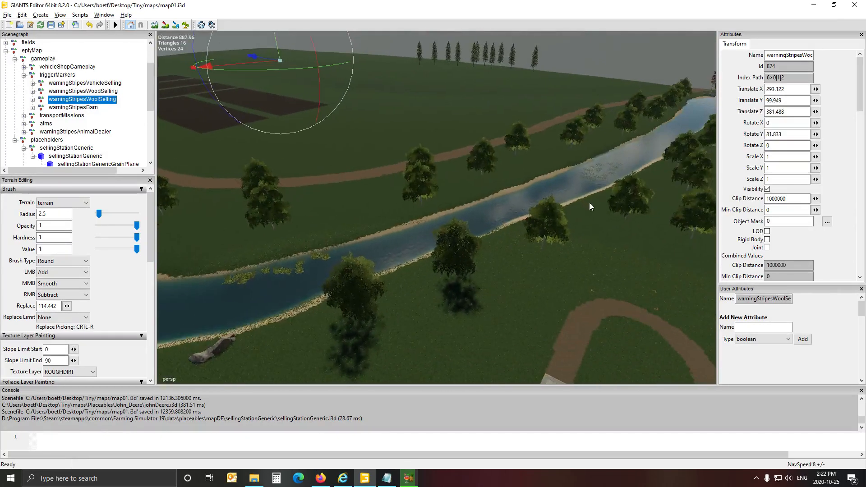
alt+drag(396, 237, 661, 304)
scroll(417, 185, up, 6)
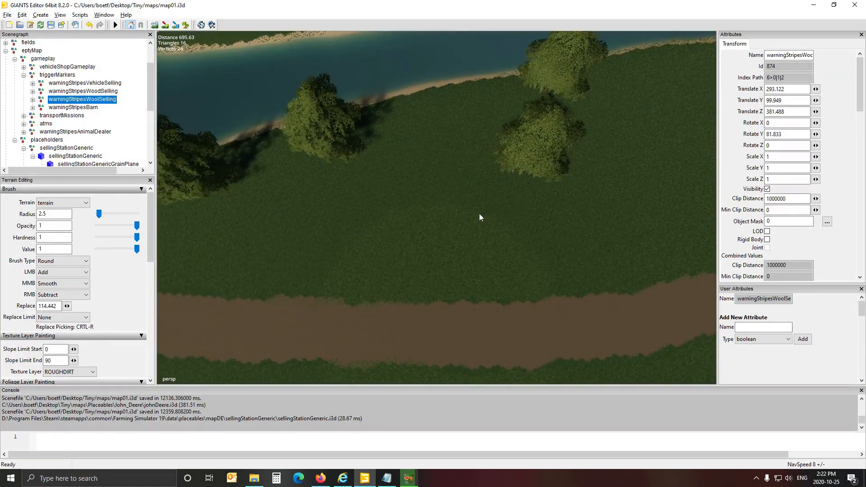
key(ctrl+b)
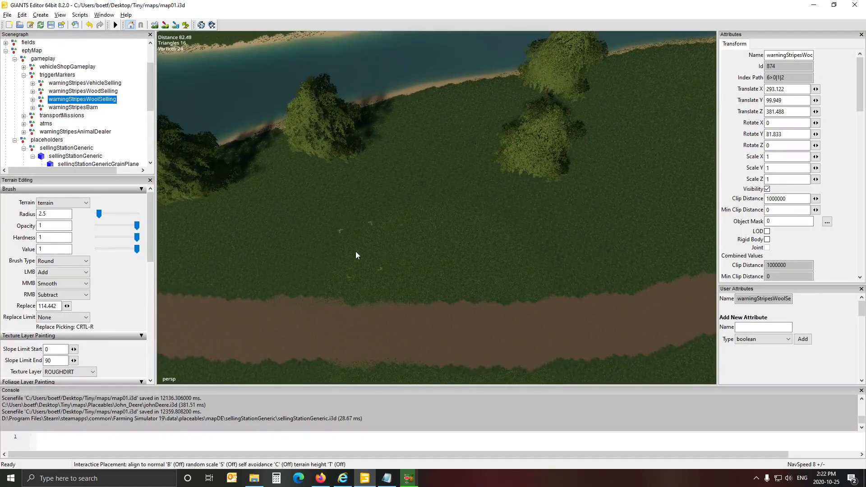
click(365, 259)
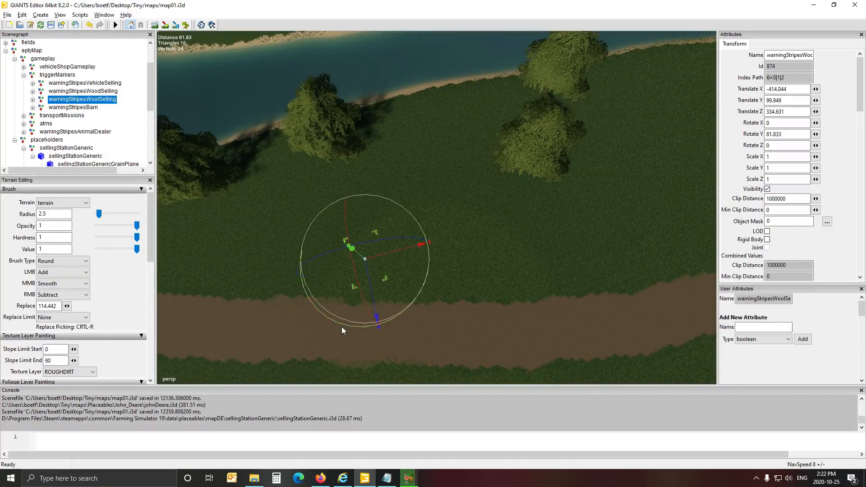
Rotate the wool selling marker to about 24.7° Y and reposition it farther along the road, near X -422, Z 356.
drag(345, 326, 421, 293)
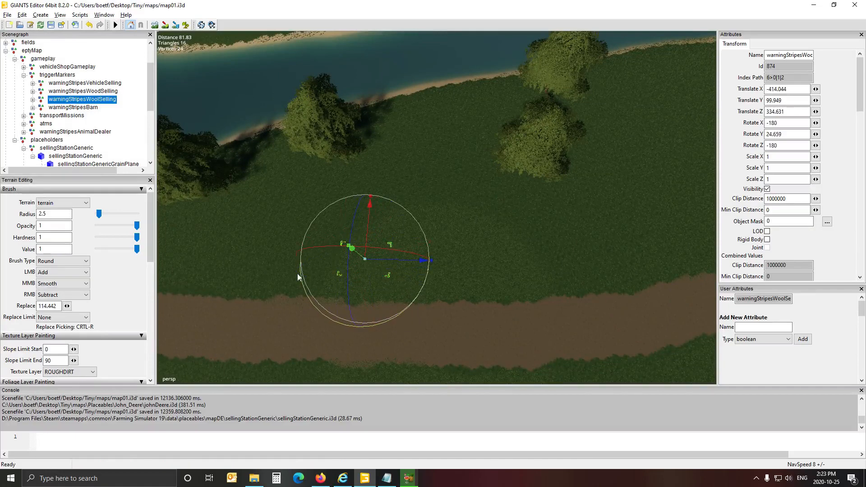
key(ctrl+shift+m)
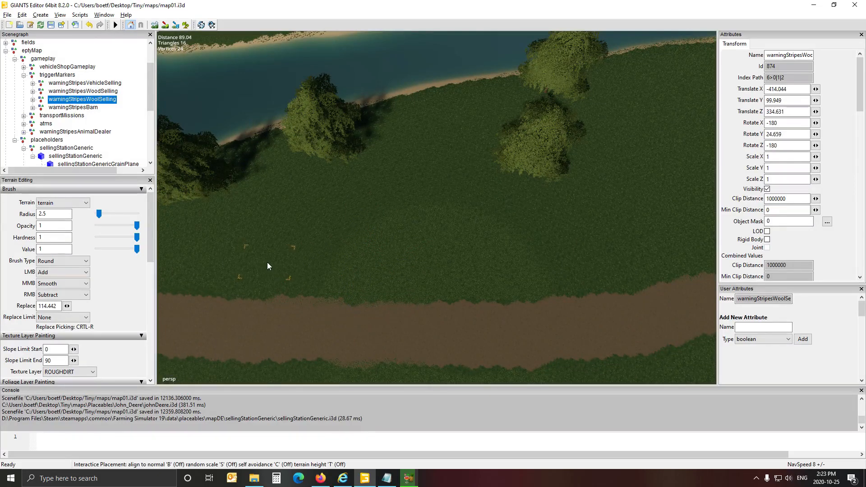
click(268, 262)
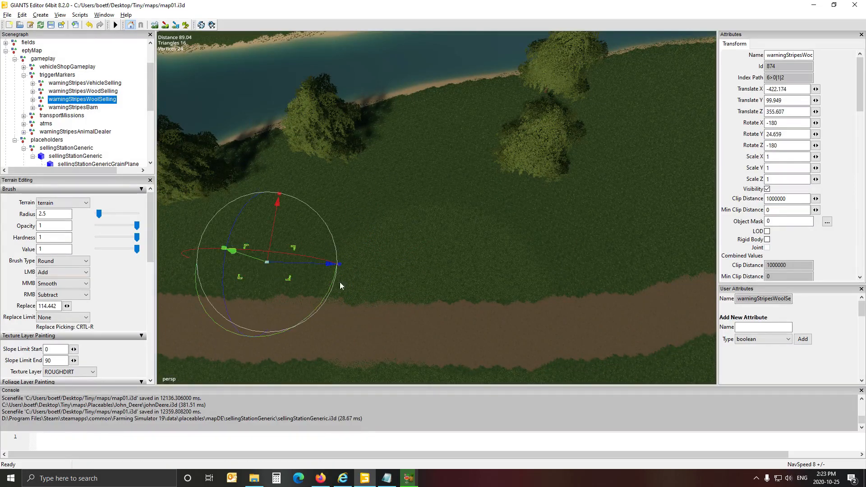
Move the volumeTree standing in the grass beside the dirt road to about X -576, Z -244, clear of the marker area.
click(62, 108)
mouse_move(360, 246)
alt+mouse_down()
mouse_move(463, 206)
mouse_move(334, 277)
mouse_move(365, 254)
mouse_move(343, 250)
alt+mouse_up()
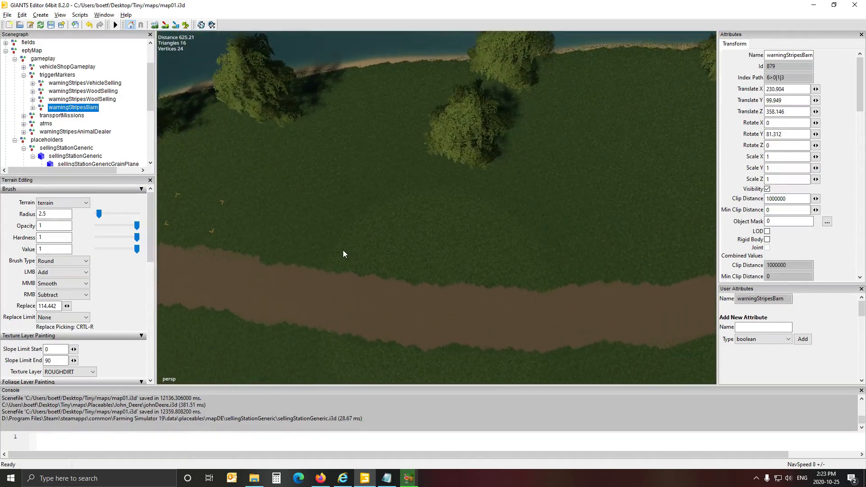
click(467, 132)
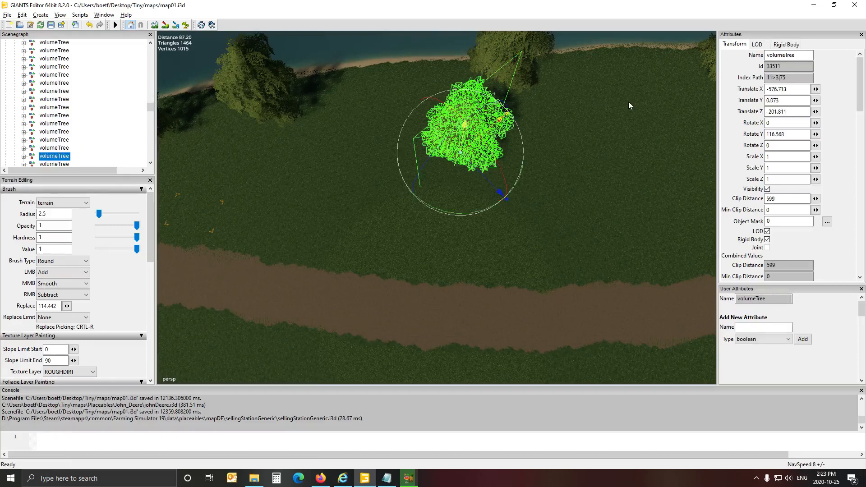
key(ctrl+b)
click(618, 114)
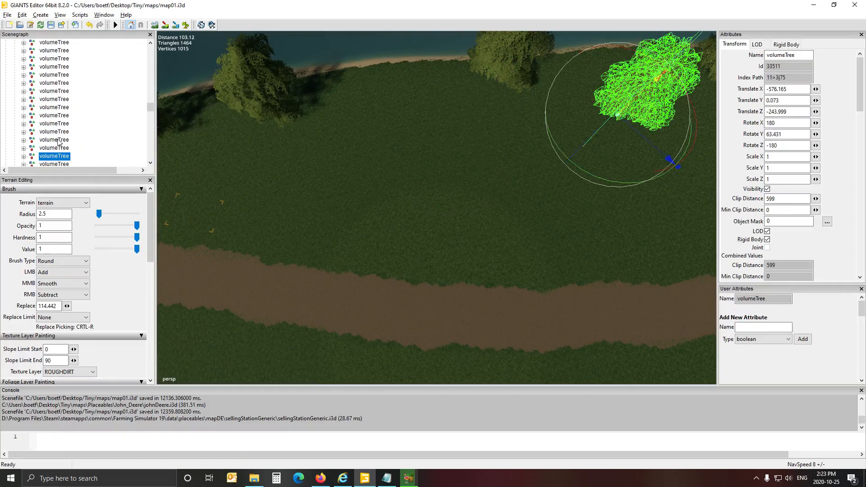
Collapse the whole scenegraph, then expand eptyMap down to the warningStripesAnimalDealer and triggerMarkers groups in gameplay.
right_click(111, 103)
click(124, 120)
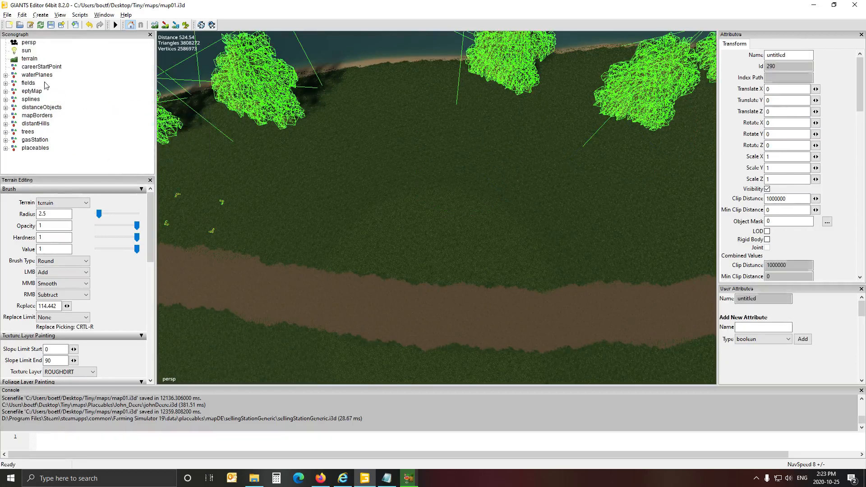
click(6, 91)
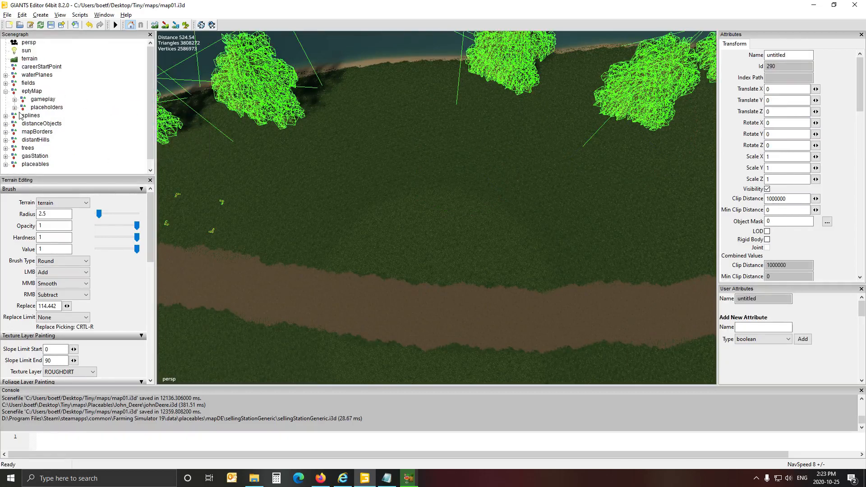
click(15, 99)
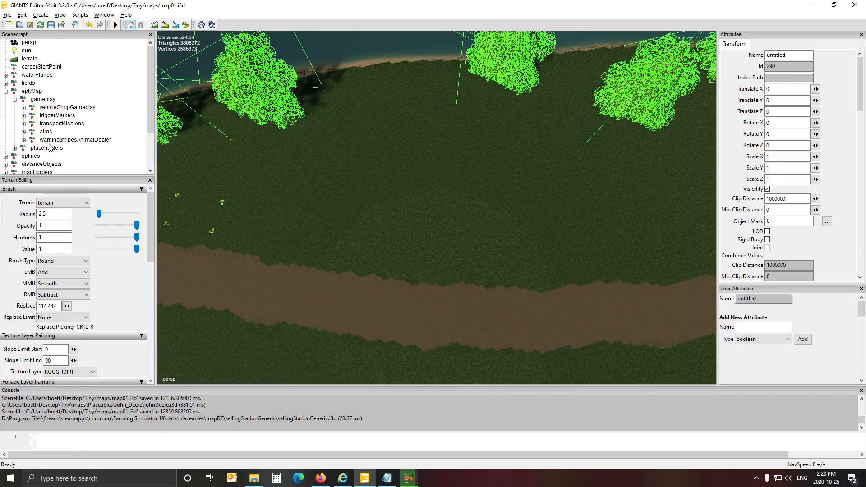
click(24, 140)
scroll(94, 137, down, 2)
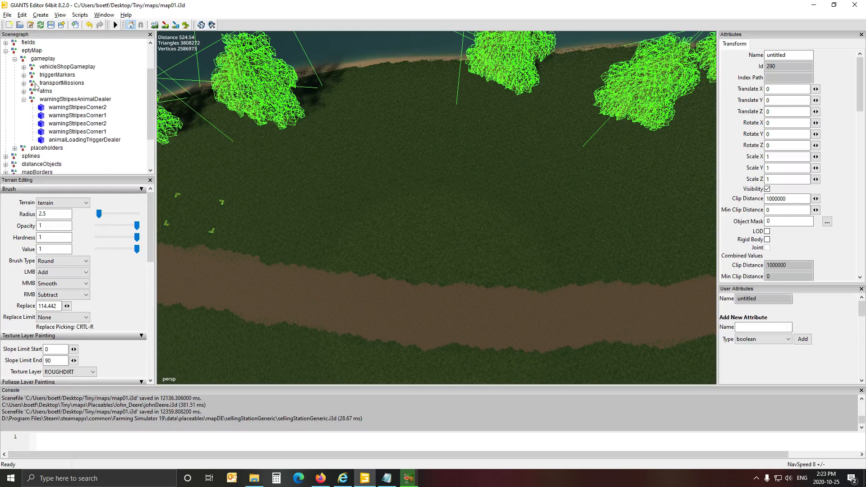
click(23, 75)
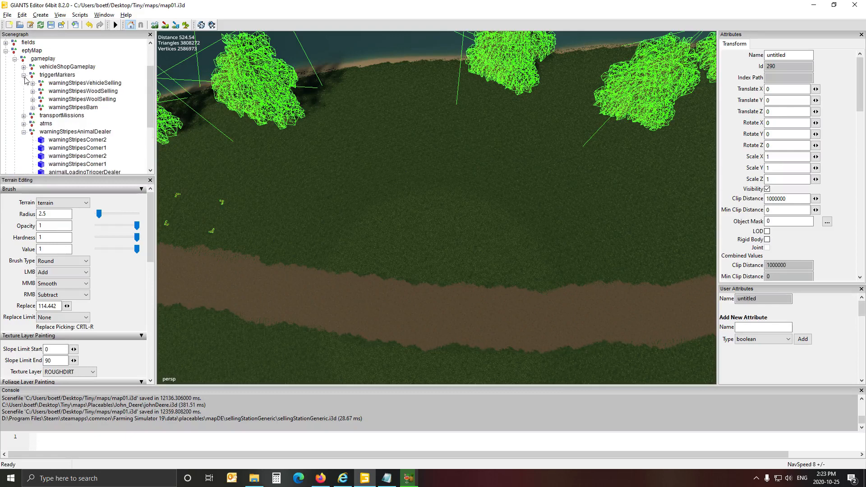
Place the warningStripesBarn marker on the grass beside the dirt road and rotate it to about 25° Y, in line with the road.
click(54, 108)
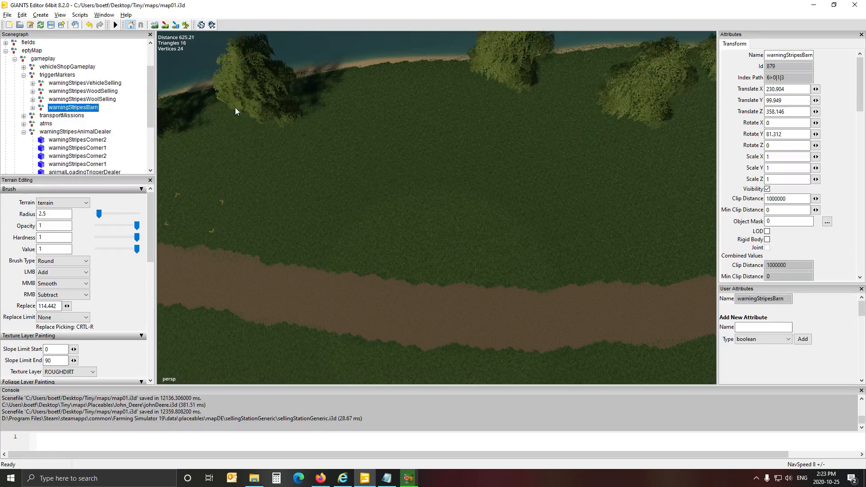
key(ctrl+b)
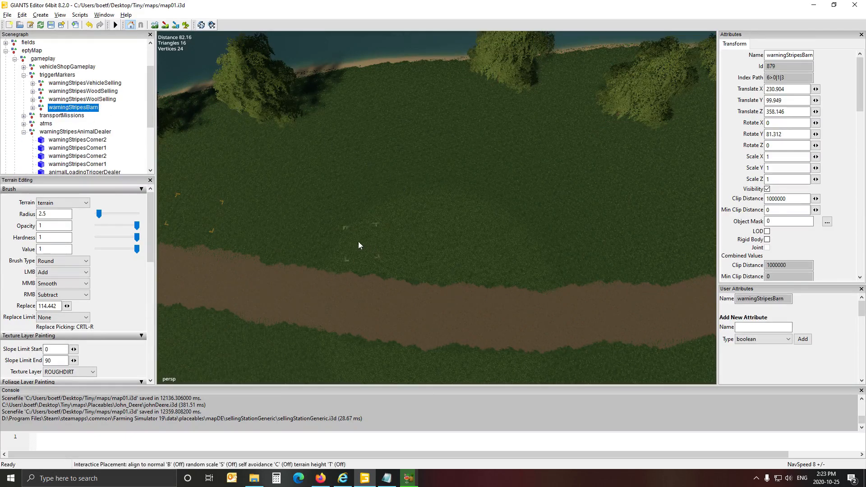
click(350, 240)
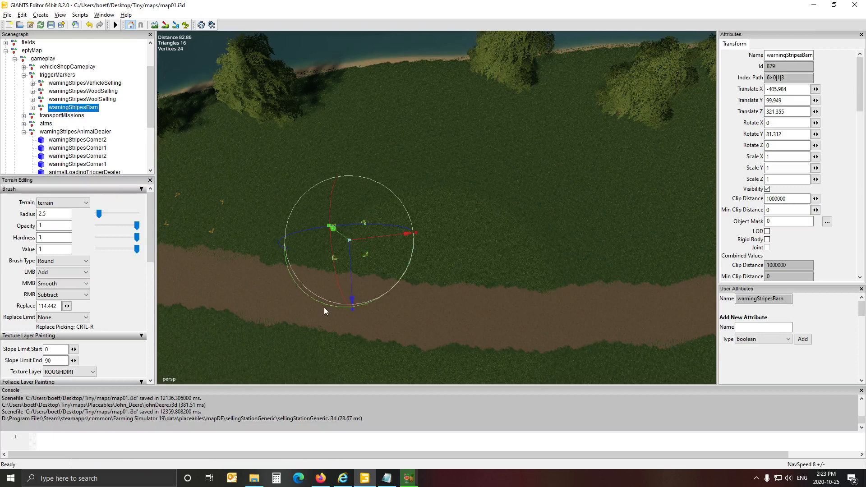
drag(345, 308, 382, 264)
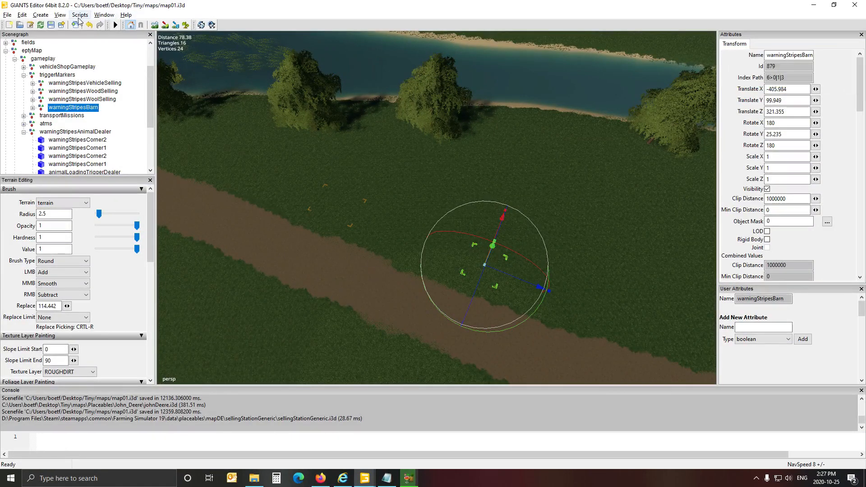
Open the prefab library and bring its first categories, from All and Building onward, into reach.
click(105, 16)
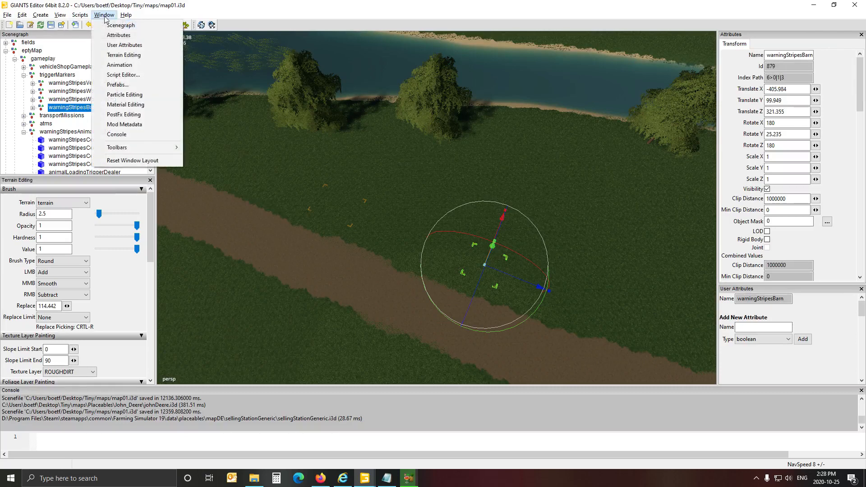
click(132, 85)
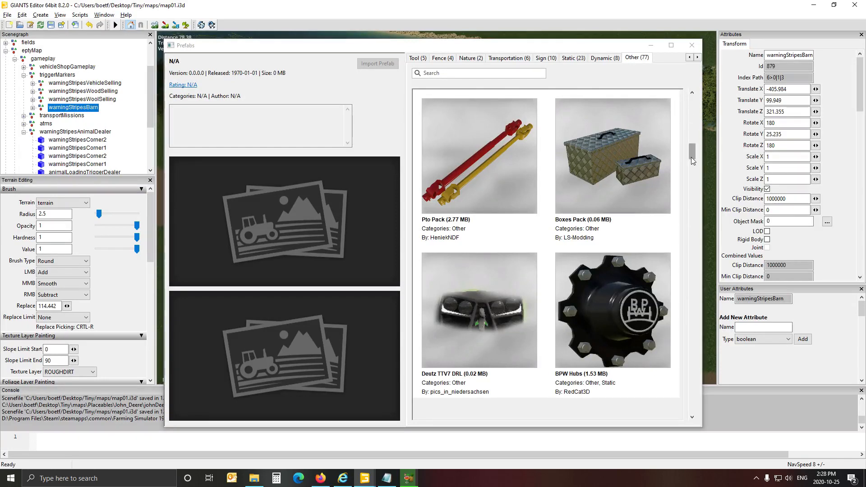
drag(692, 152, 690, 107)
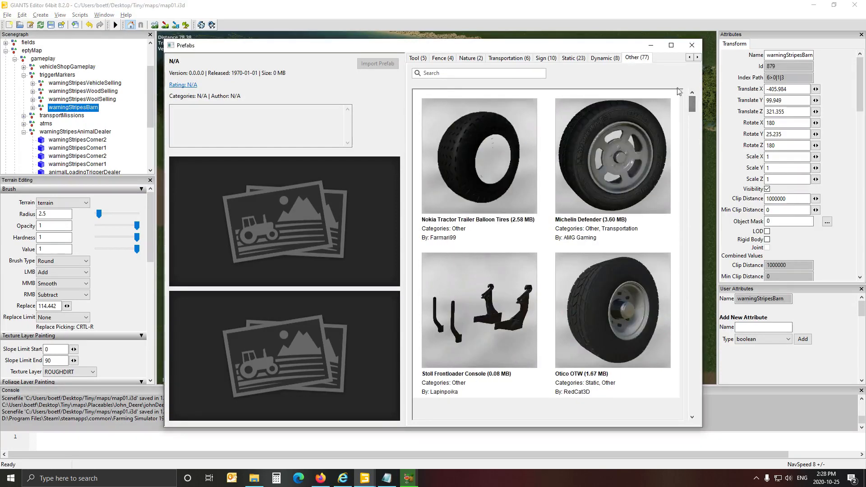
click(689, 58)
click(689, 58)
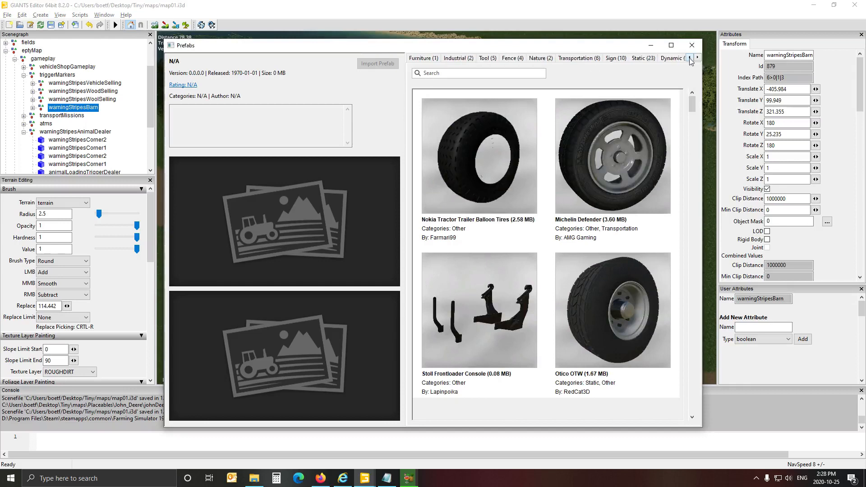
click(690, 57)
click(690, 58)
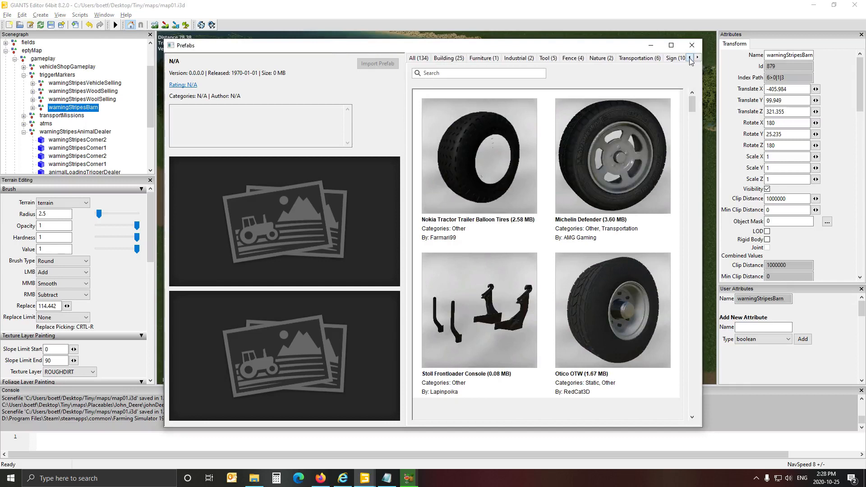
Look through the Building prefabs, from sheds and silos down to the farmhouse, for objects usable on the map.
click(454, 59)
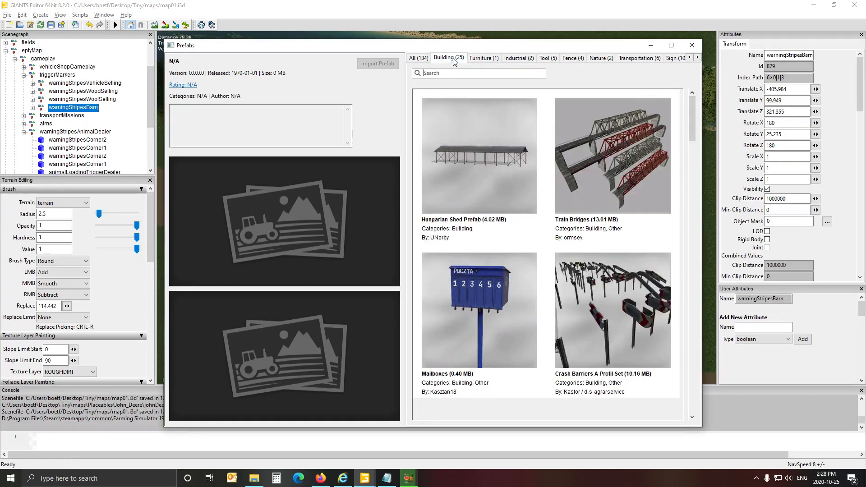
scroll(564, 181, down, 6)
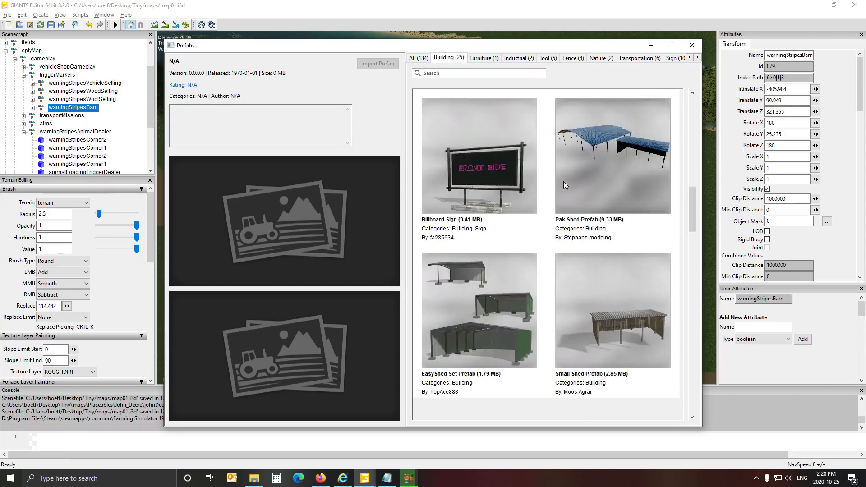
scroll(564, 181, up, 3)
scroll(645, 290, down, 3)
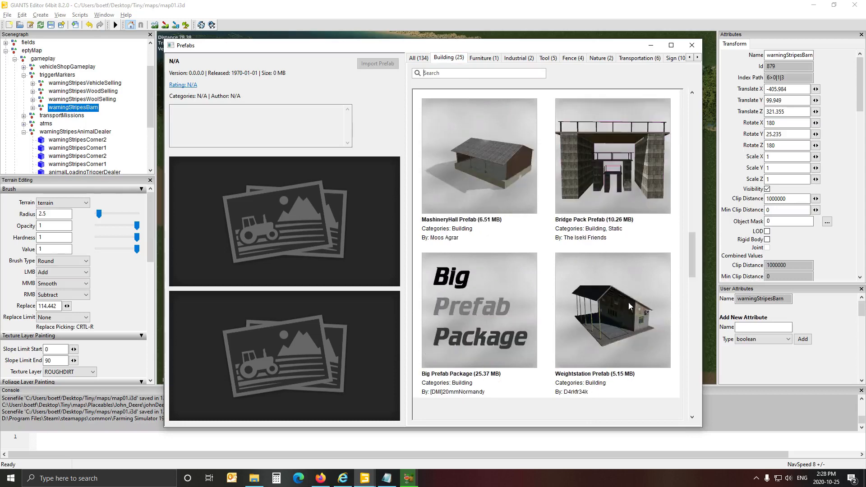
scroll(610, 313, down, 3)
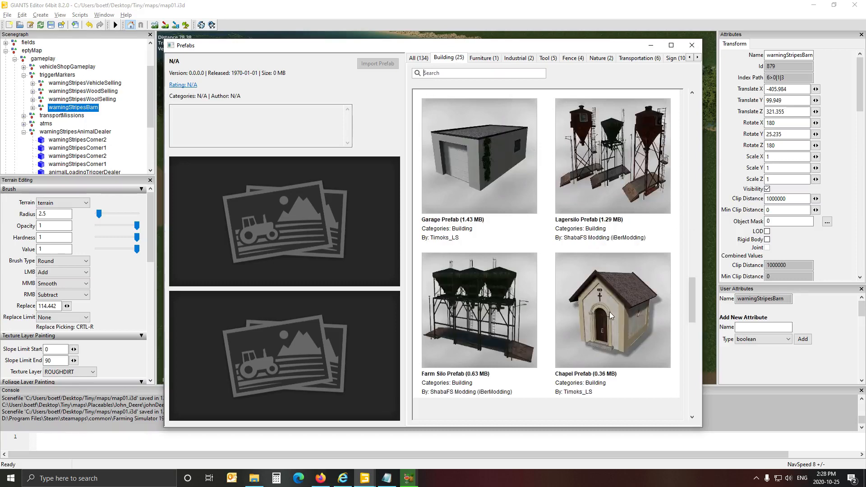
scroll(610, 312, down, 3)
scroll(609, 312, down, 3)
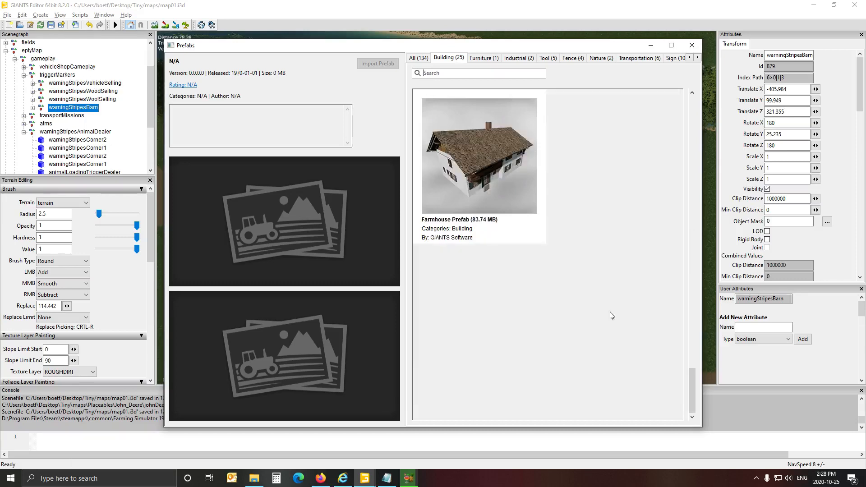
scroll(577, 314, up, 6)
scroll(483, 320, down, 3)
scroll(453, 325, up, 3)
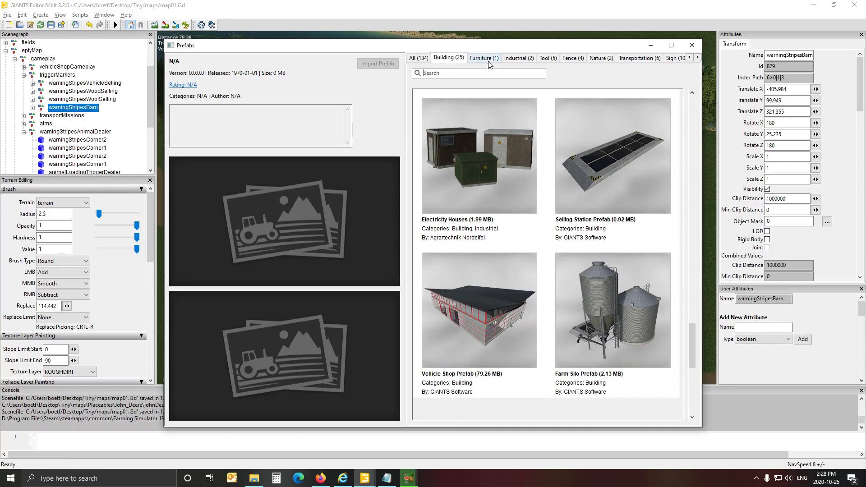
Check the prefabs offered in the Fence, Nature and Transportation categories.
click(574, 60)
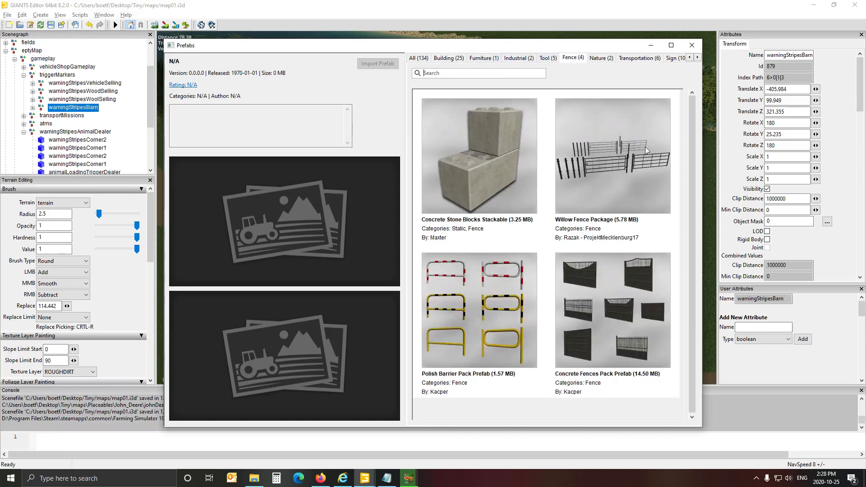
click(606, 61)
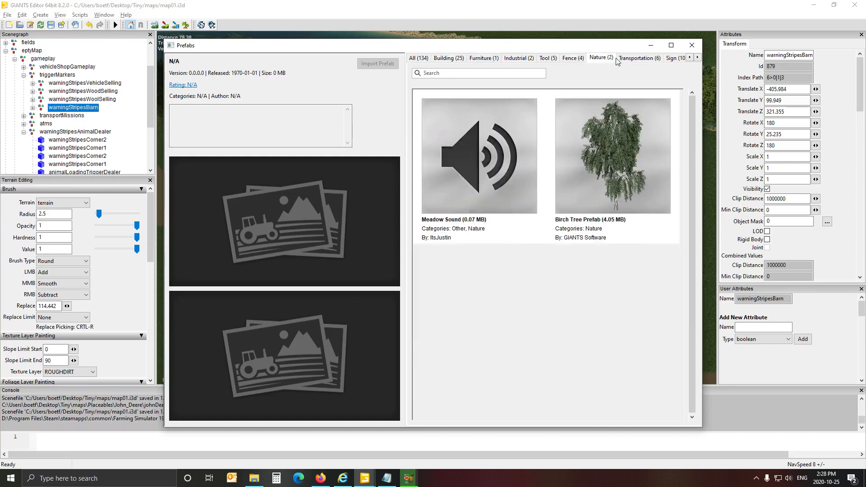
click(647, 61)
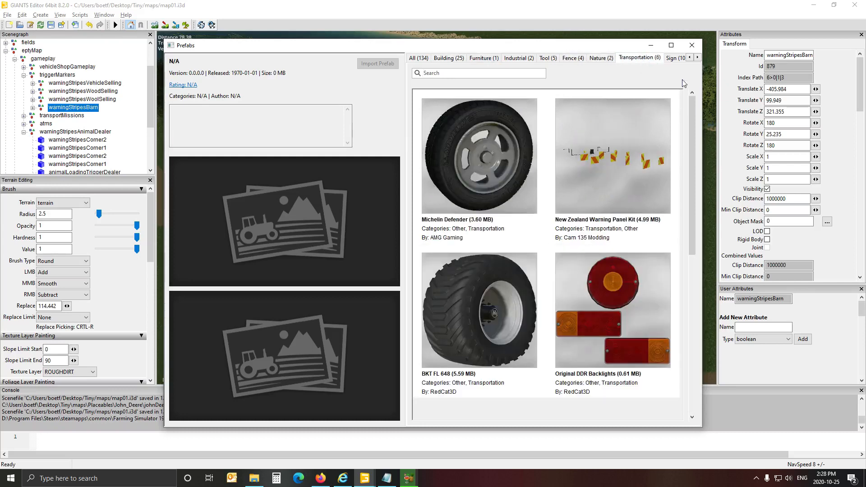
Look through the Sign prefabs for road signs, billboards and reflector posts.
click(697, 58)
click(698, 58)
click(698, 57)
click(698, 58)
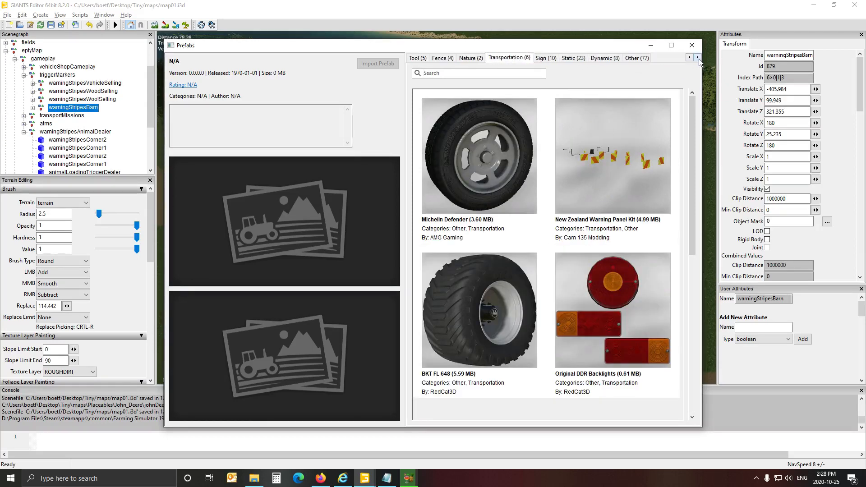
click(545, 57)
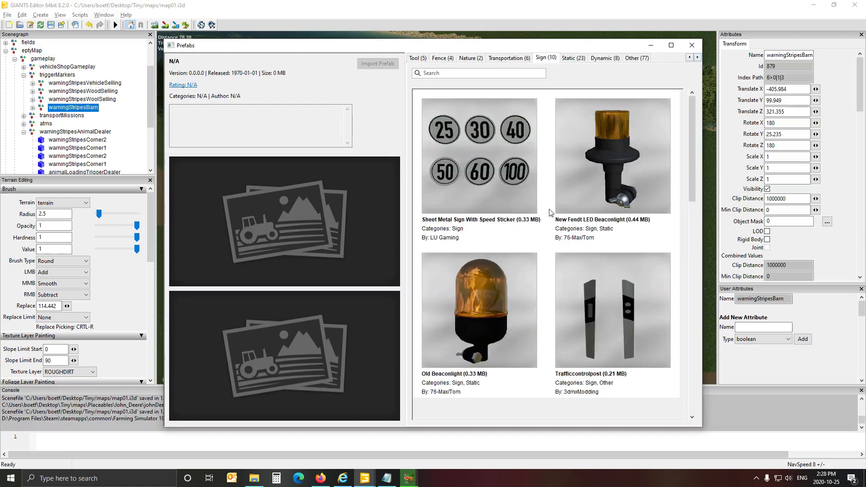
scroll(550, 231, down, 5)
scroll(550, 231, down, 3)
scroll(549, 231, up, 3)
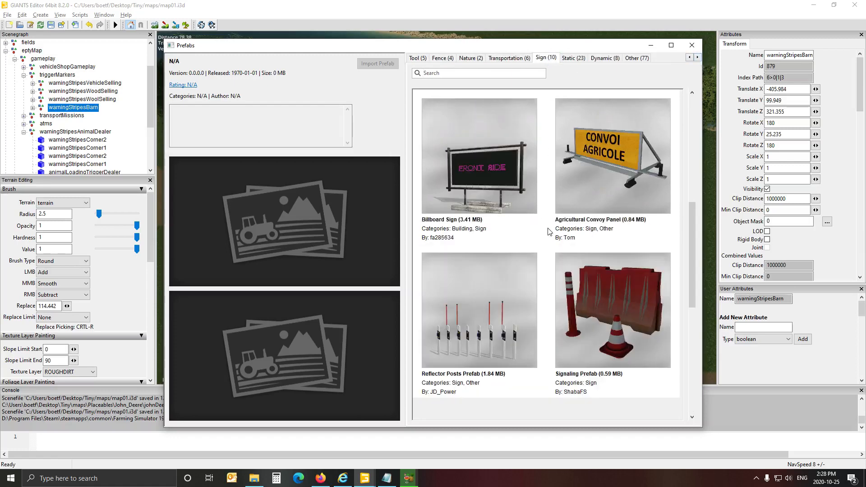
Look through the whole list of Static prefabs and return to its beginning.
click(574, 57)
scroll(552, 240, down, 4)
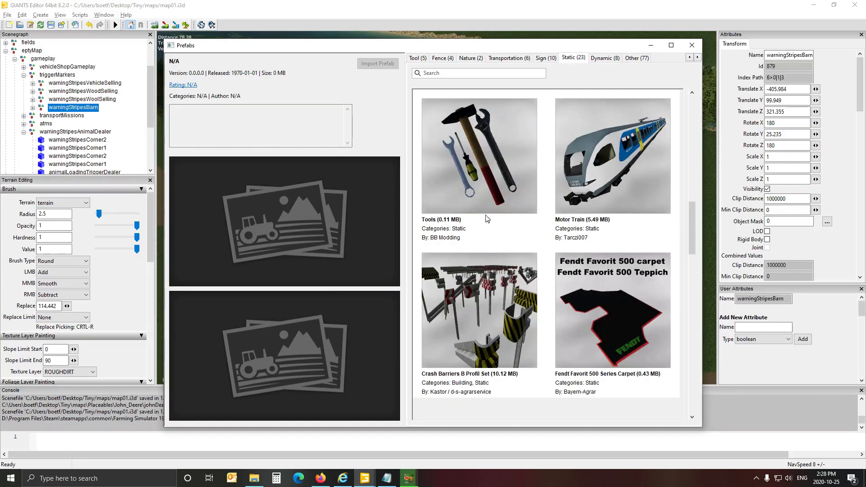
scroll(560, 302, down, 3)
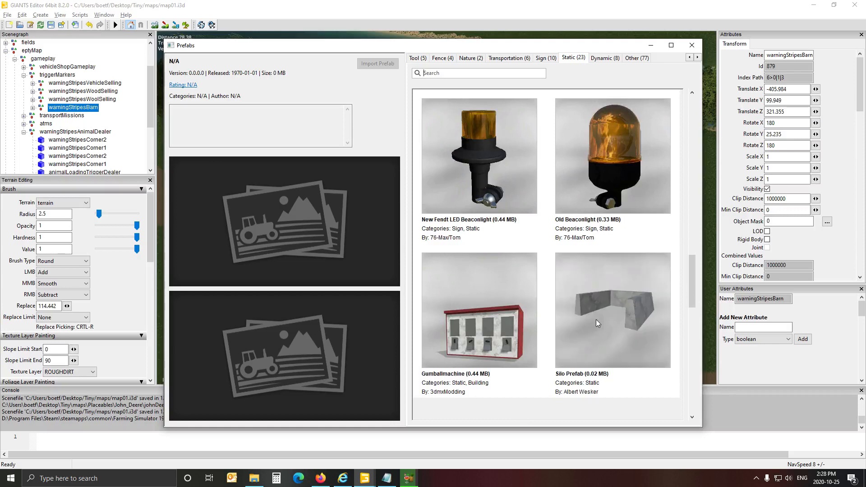
scroll(605, 316, down, 3)
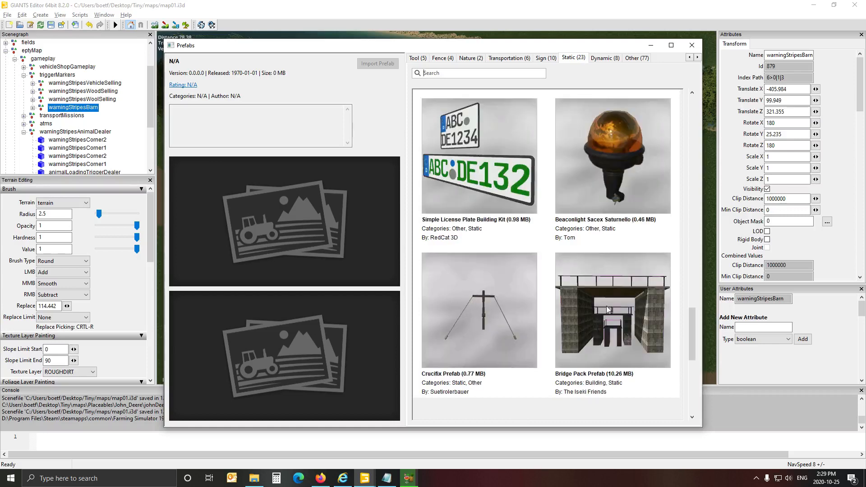
scroll(627, 304, down, 3)
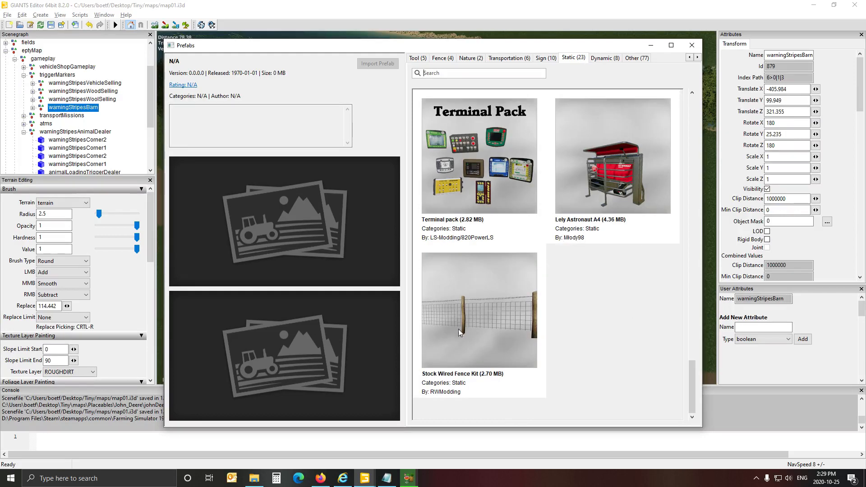
scroll(591, 302, up, 10)
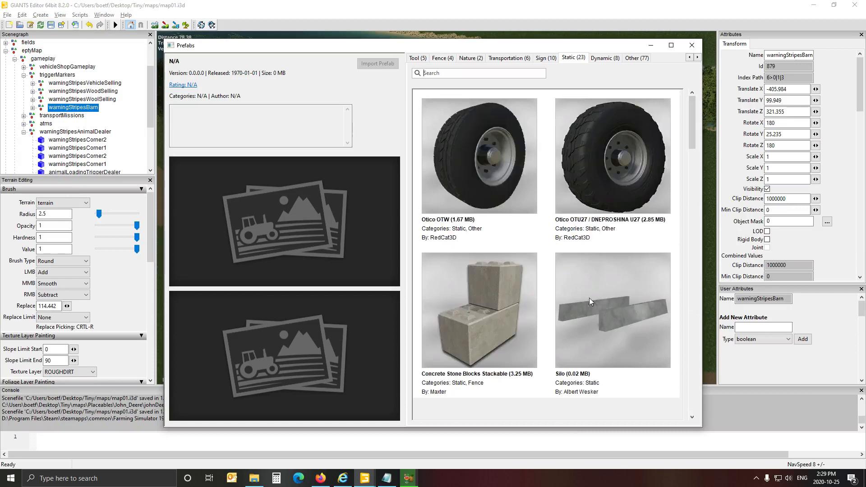
Look through the Other prefabs, including road signs, telephone lines and ambient sounds, and close the prefab library.
click(633, 57)
scroll(609, 220, down, 4)
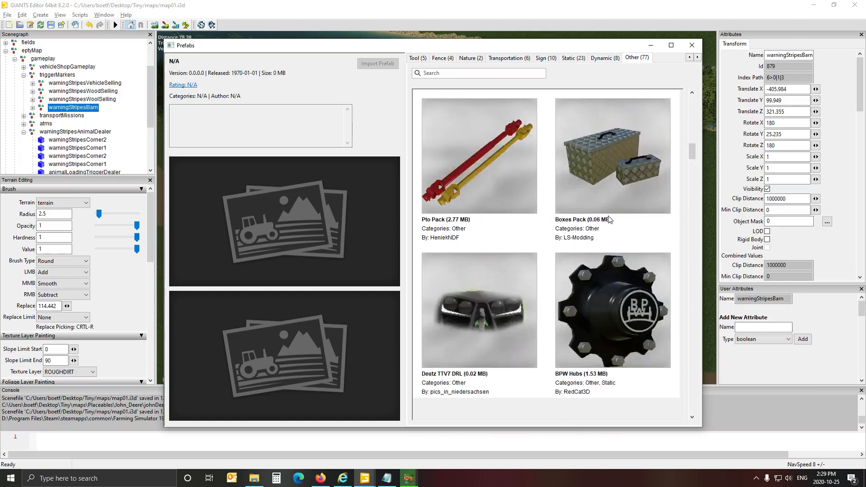
scroll(609, 220, down, 5)
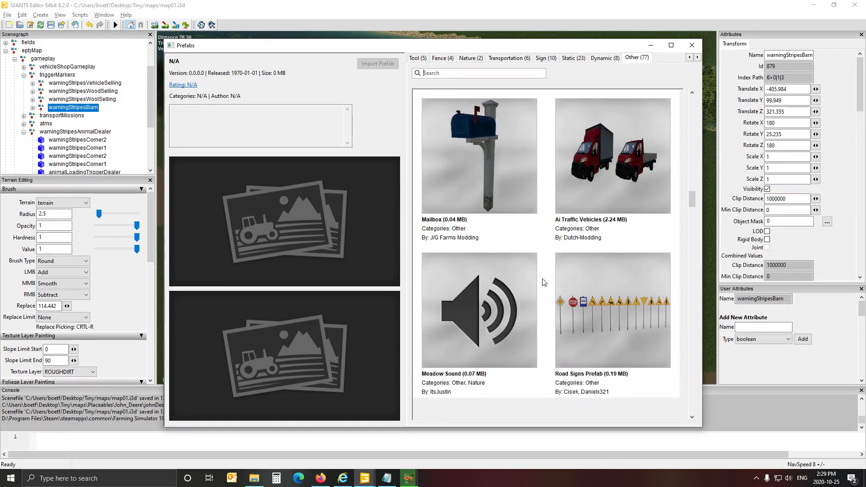
scroll(544, 282, down, 3)
scroll(583, 318, down, 3)
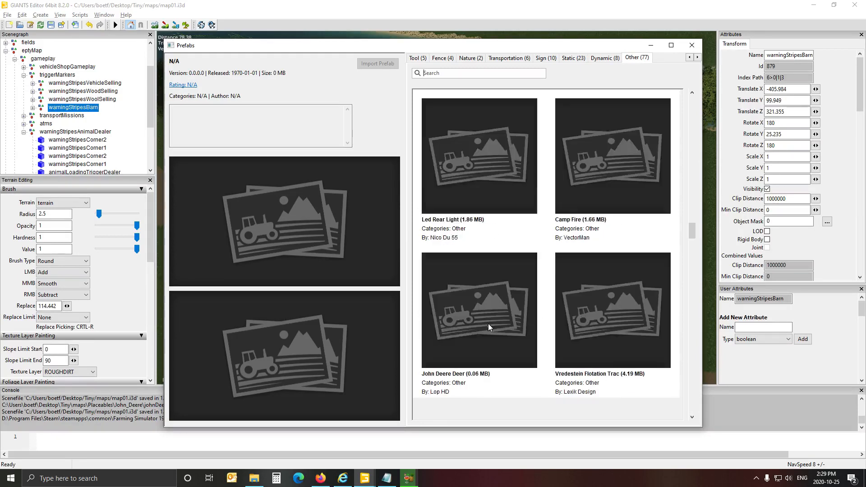
scroll(512, 320, down, 3)
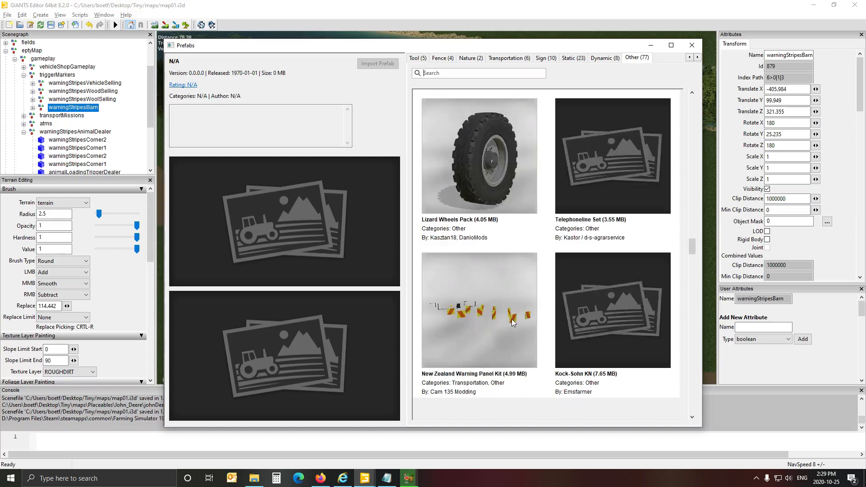
scroll(511, 321, down, 3)
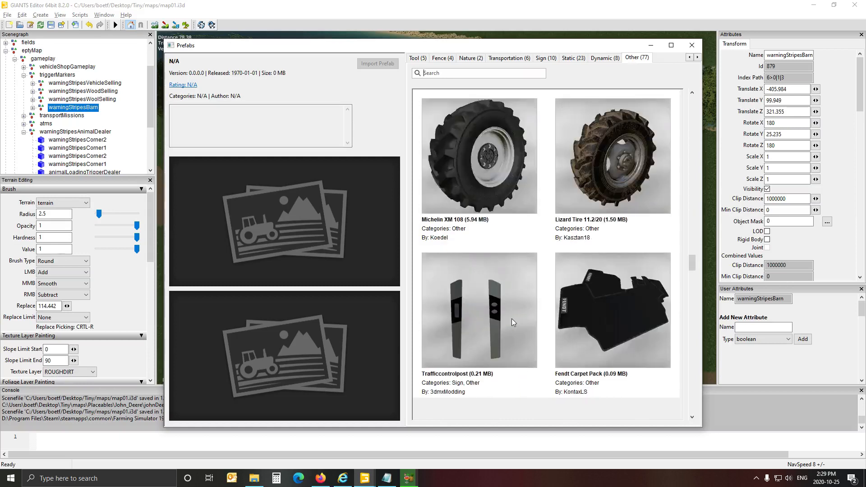
scroll(513, 322, up, 3)
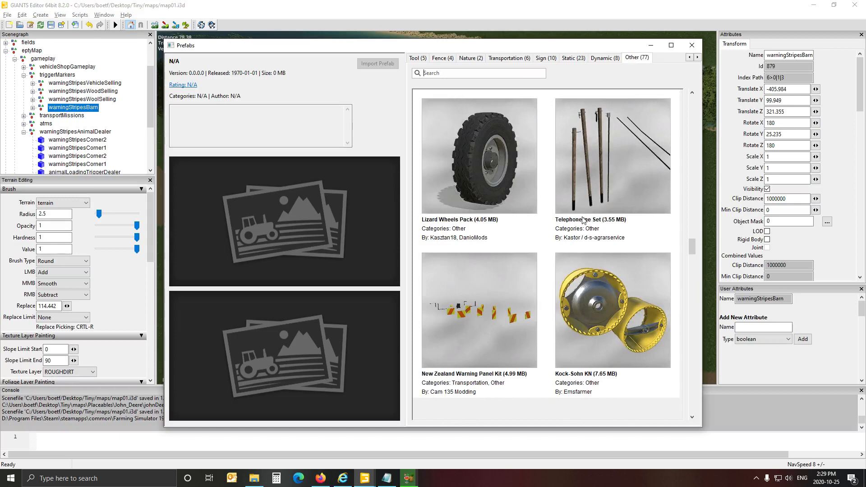
scroll(565, 298, down, 3)
scroll(564, 299, down, 3)
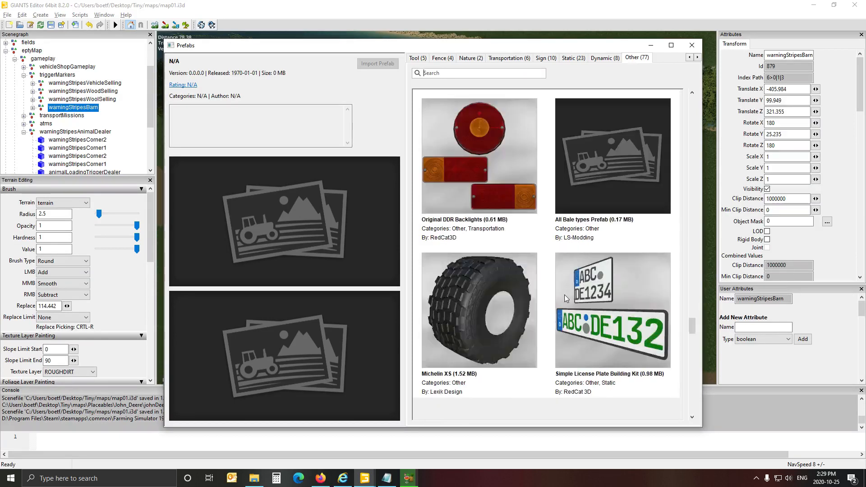
scroll(566, 298, down, 3)
scroll(564, 297, down, 3)
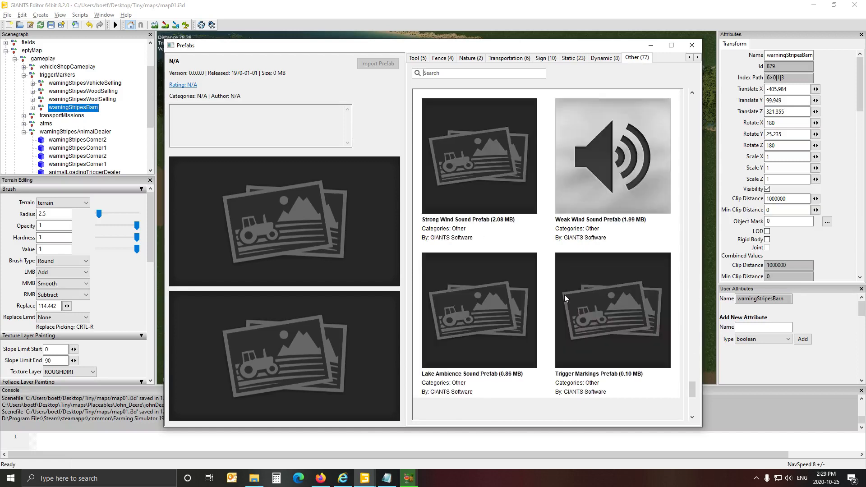
scroll(494, 265, up, 5)
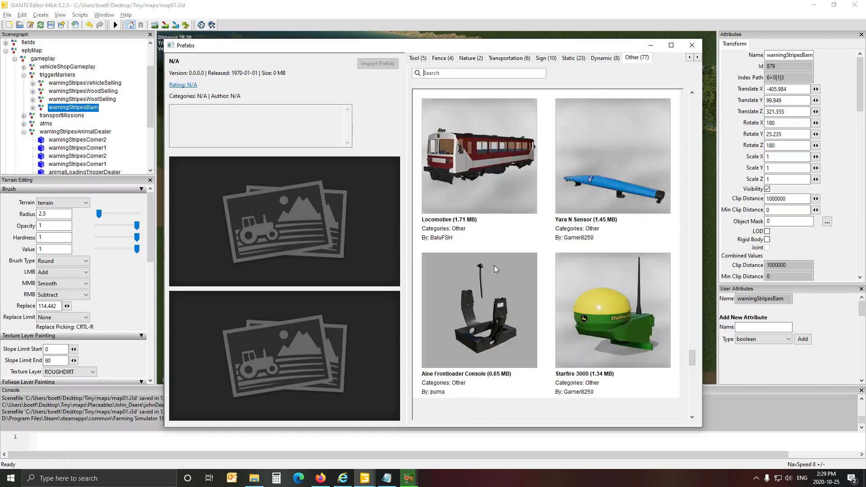
scroll(494, 265, up, 2)
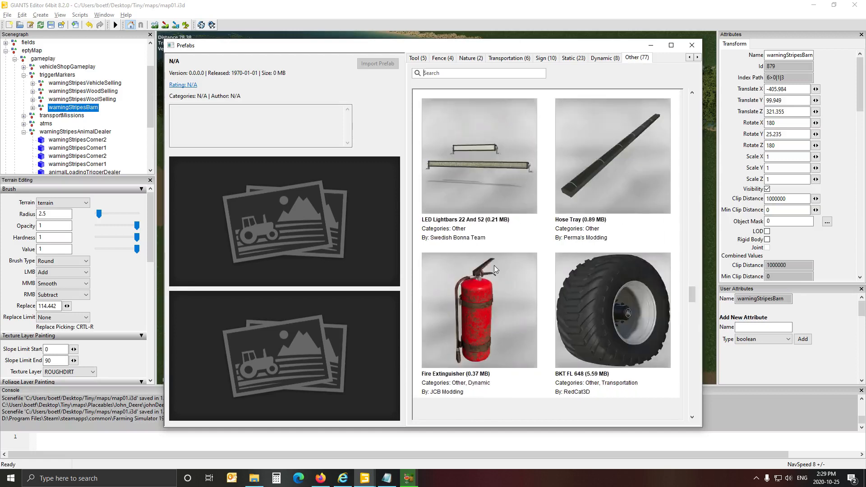
scroll(494, 265, up, 5)
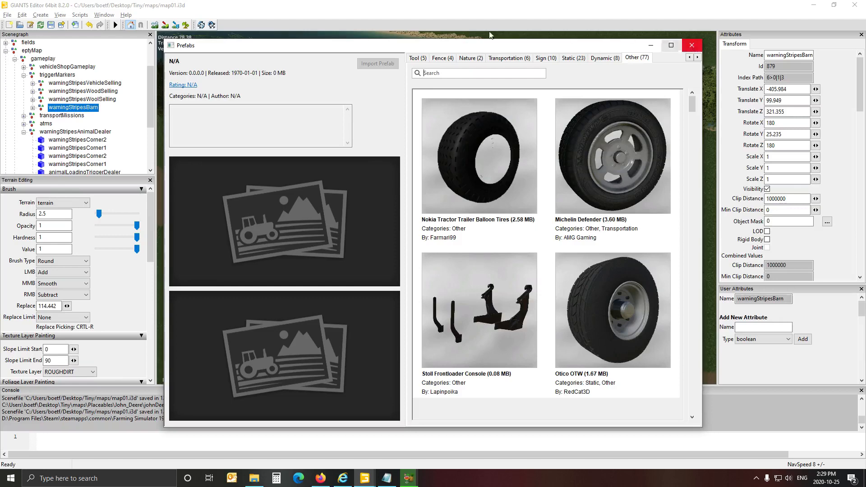
click(692, 45)
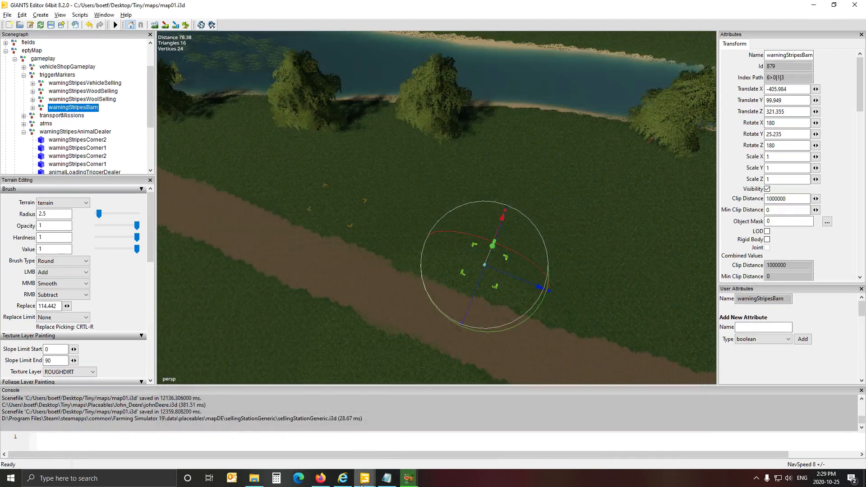
mouse_move(365, 478)
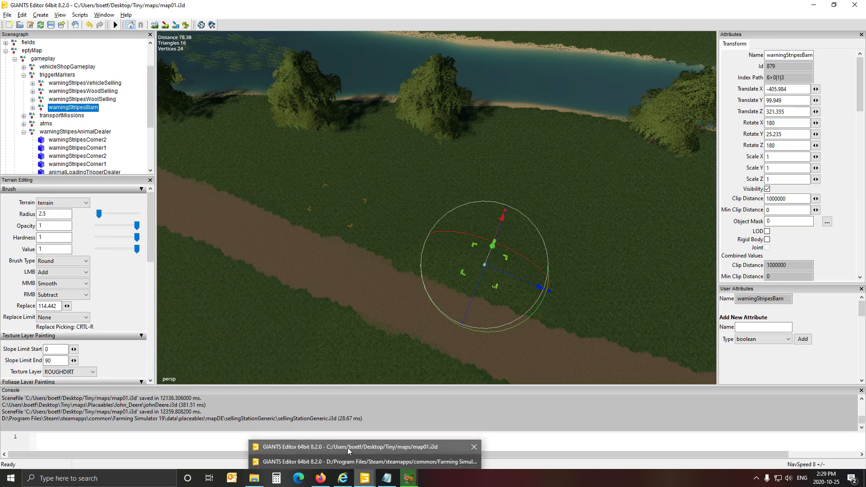
Switch to the mapDE editor window and inspect the red-roofed residential building beside the town road.
click(350, 462)
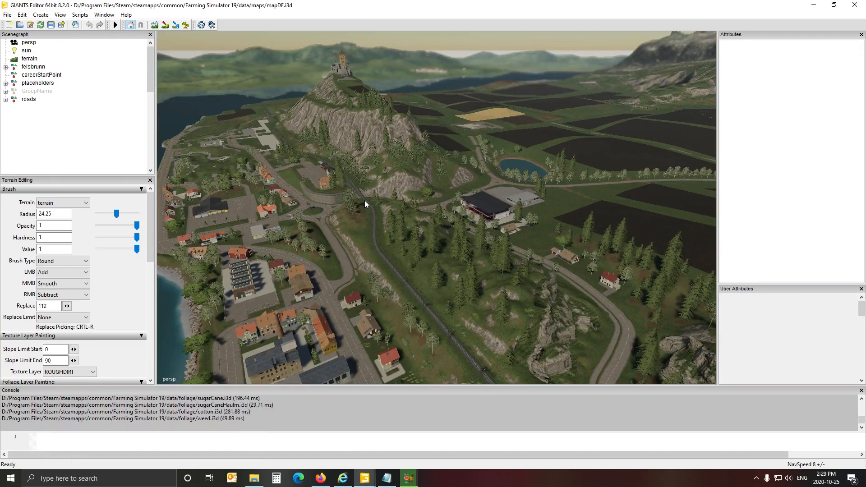
alt+drag(331, 216, 440, 236)
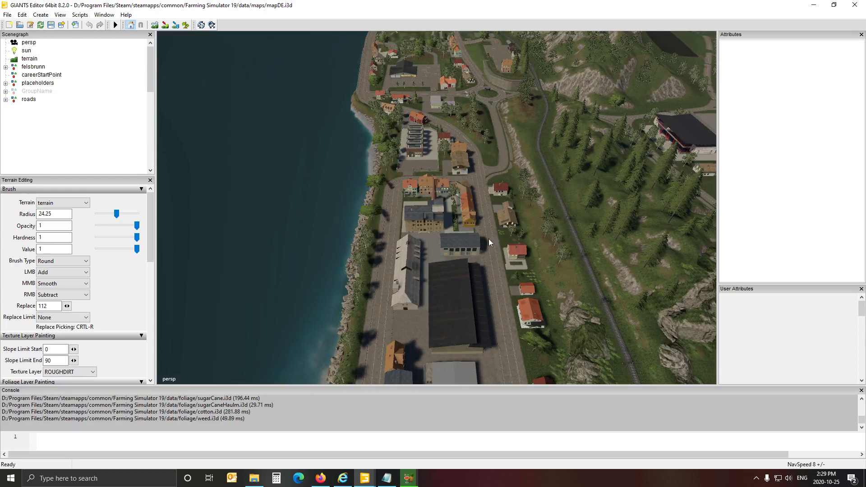
mouse_move(514, 240)
alt+mouse_down()
mouse_move(532, 240)
mouse_move(504, 234)
alt+mouse_up()
alt+drag(401, 245, 471, 192)
scroll(389, 248, up, 4)
scroll(389, 248, up, 2)
scroll(355, 255, up, 4)
scroll(356, 256, up, 2)
scroll(378, 233, up, 4)
scroll(449, 252, up, 2)
click(471, 194)
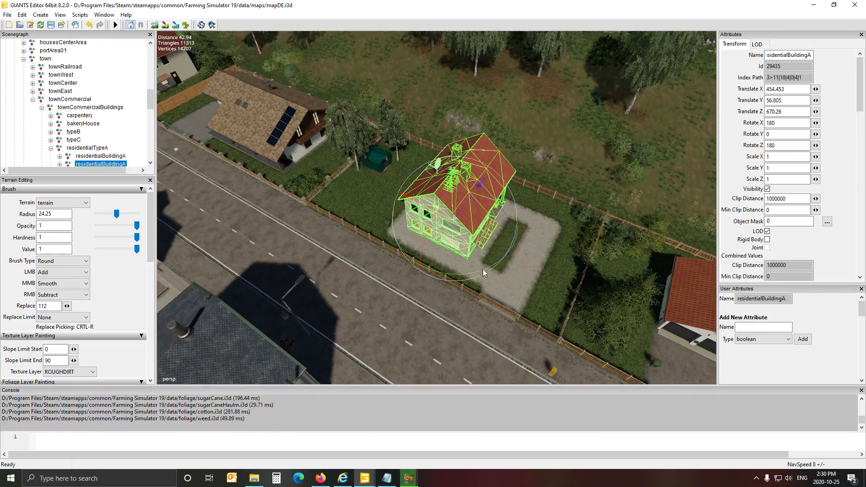
alt+middle_drag(451, 208, 471, 195)
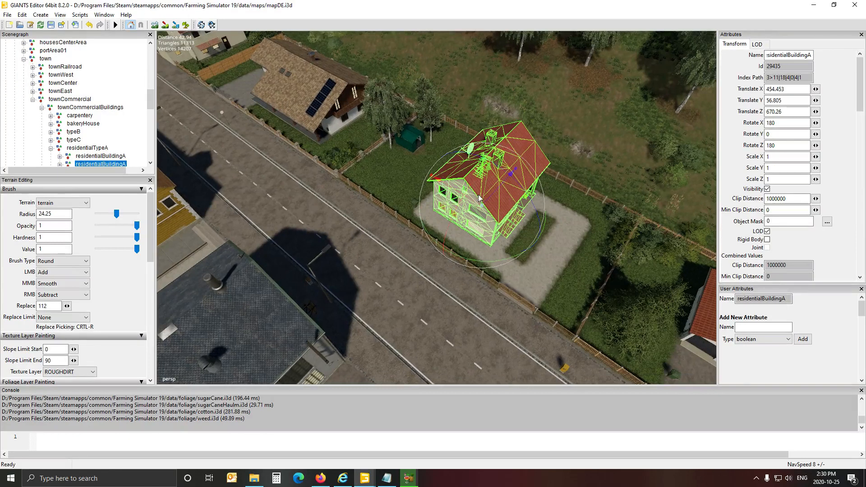
alt+drag(370, 243, 54, 229)
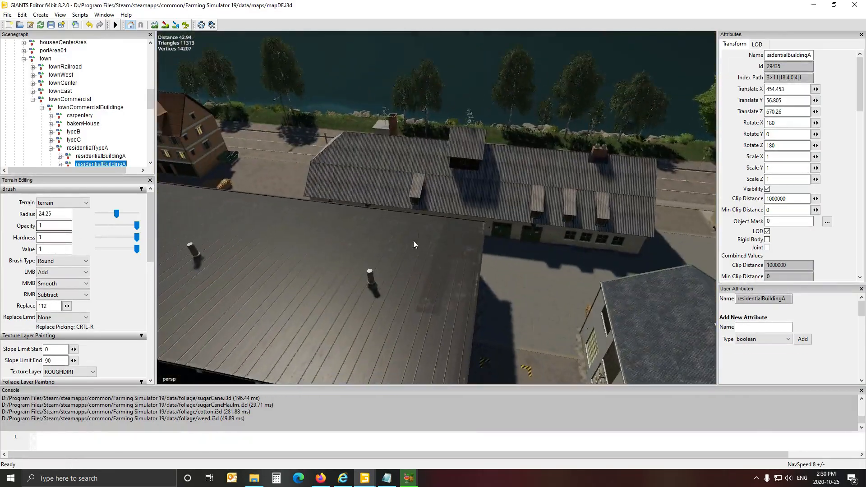
alt+drag(413, 240, 349, 231)
scroll(354, 199, up, 3)
scroll(351, 210, up, 5)
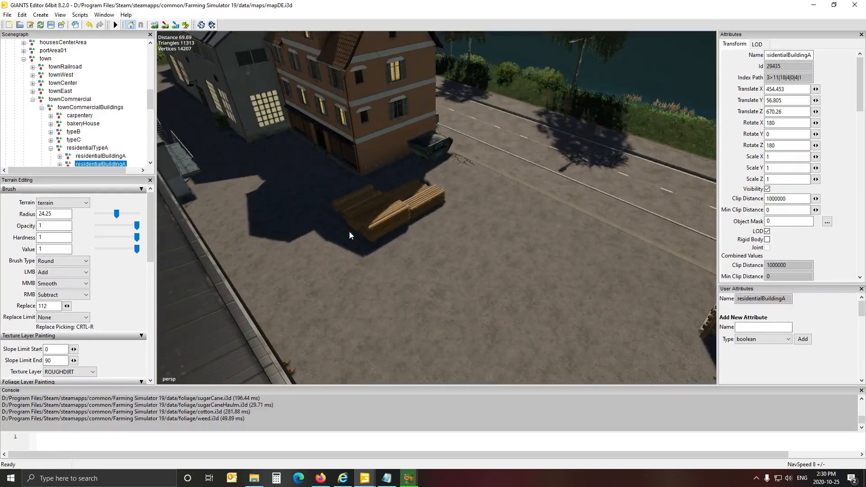
click(433, 155)
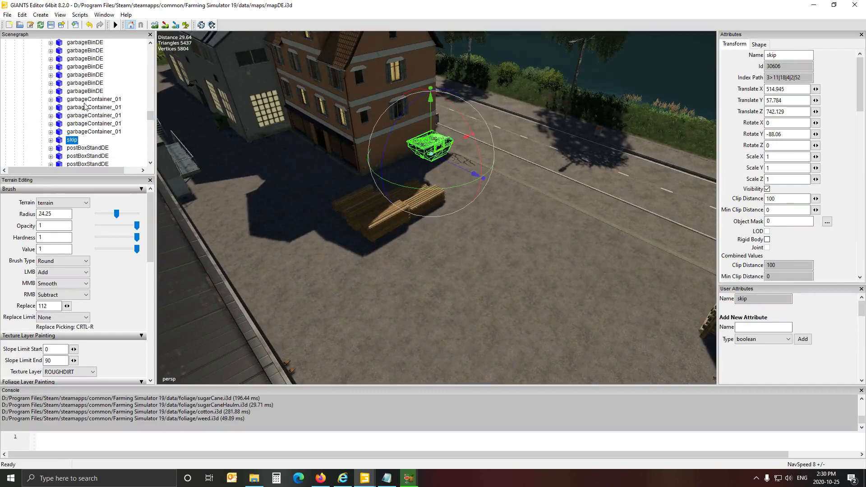
click(8, 14)
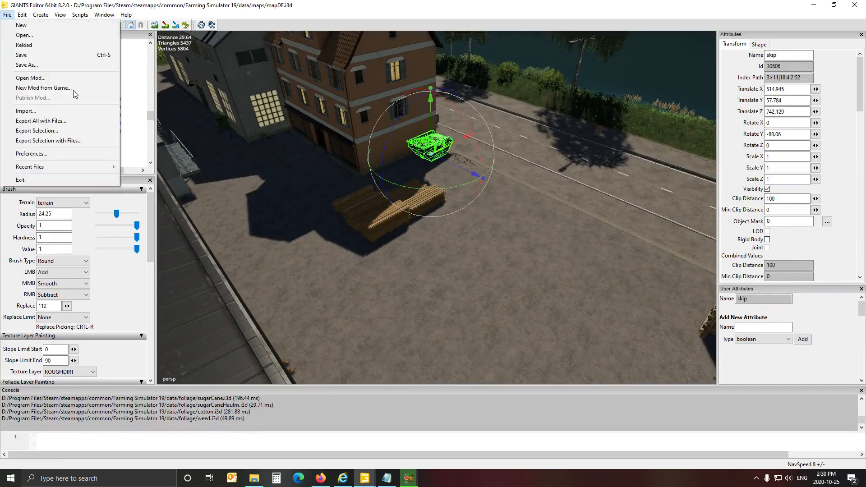
click(66, 141)
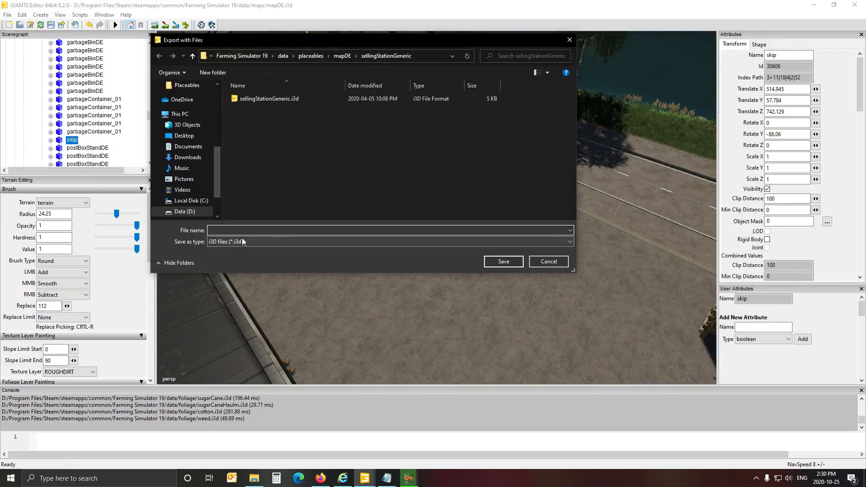
click(548, 263)
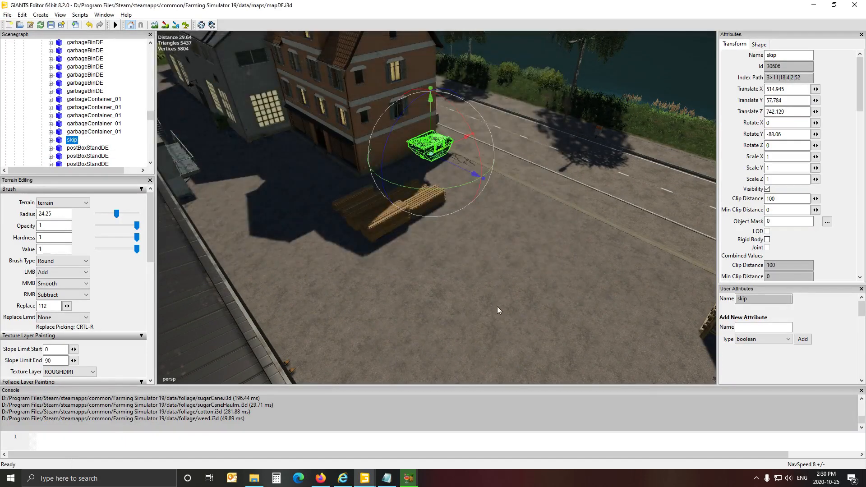
Look around the harbour warehouses and industrial yard of the mapDE map for reusable buildings.
right_drag(497, 306, 337, 242)
key(w)
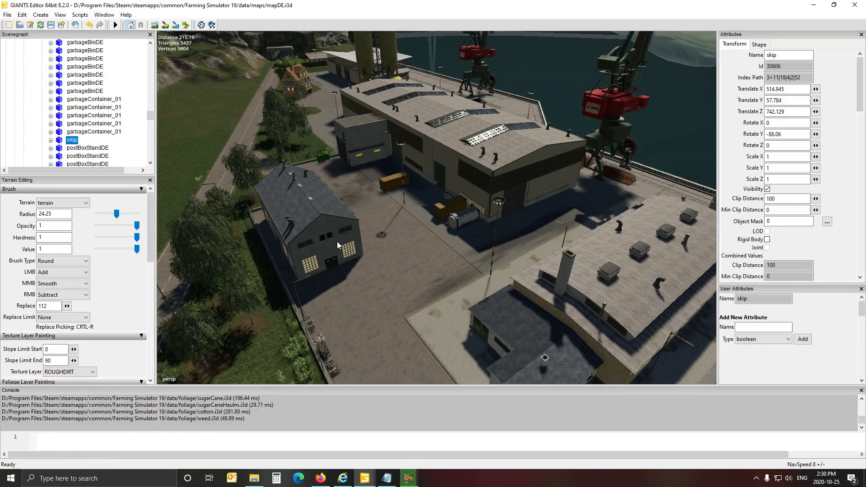
right_drag(377, 253, 239, 280)
key(d)
key(s)
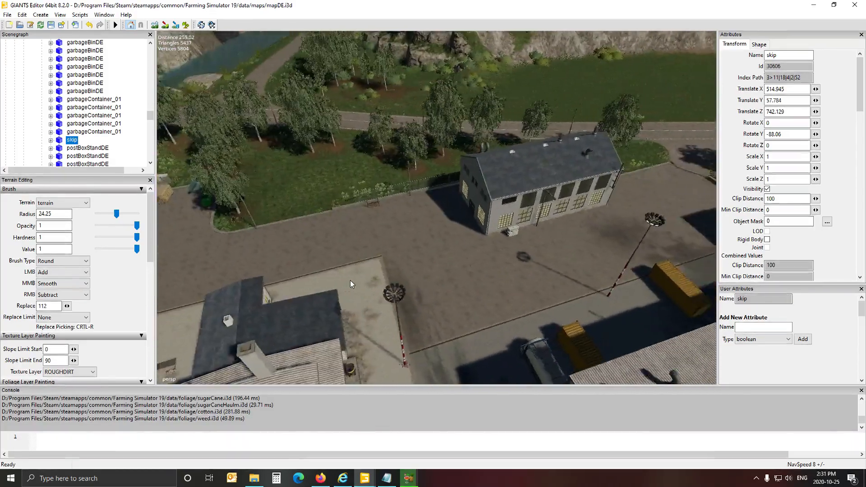
right_drag(350, 280, 596, 297)
key(w)
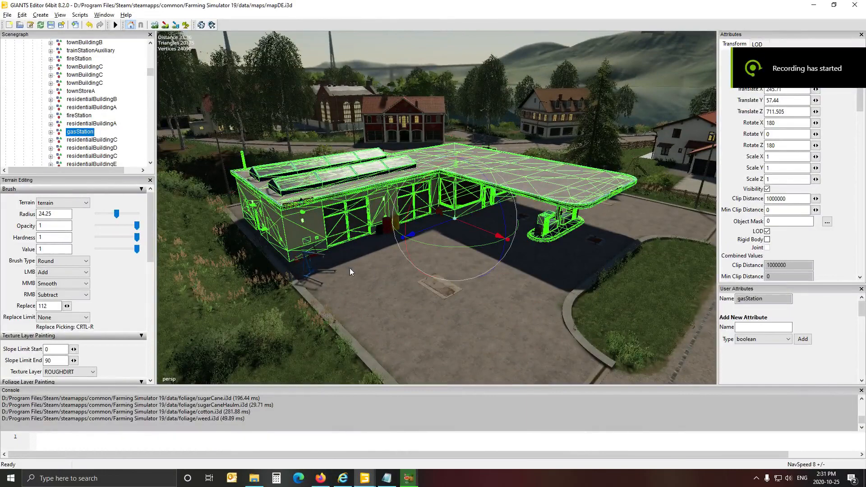
Inspect the gas station building, its forecourt and its neighbouring residential building, leaving nothing selected.
alt+drag(359, 294, 356, 301)
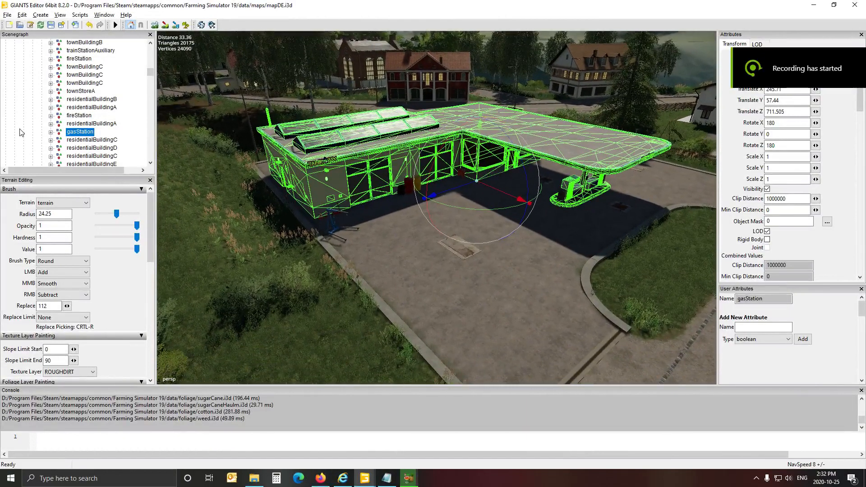
click(91, 139)
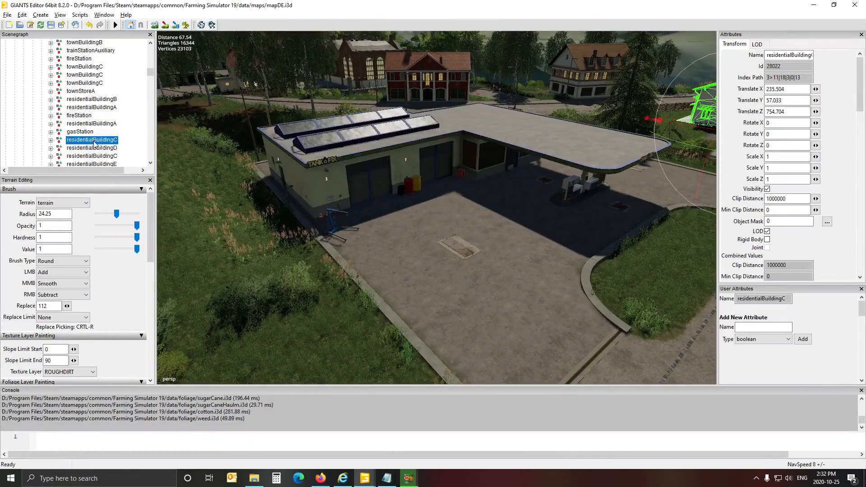
click(296, 239)
alt+drag(363, 229, 384, 230)
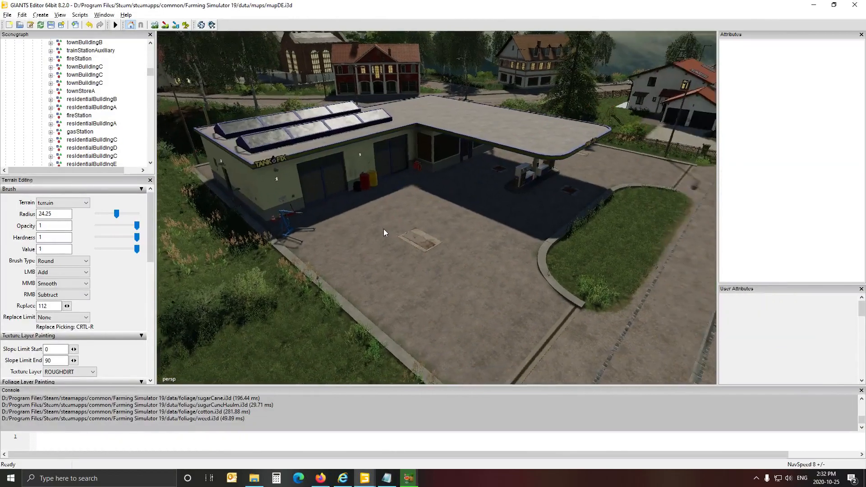
alt+middle_drag(383, 232, 381, 230)
mouse_move(381, 230)
alt+mouse_down()
mouse_move(350, 240)
mouse_move(355, 214)
mouse_move(359, 227)
mouse_move(374, 221)
alt+mouse_up()
scroll(353, 224, up, 3)
scroll(354, 214, down, 3)
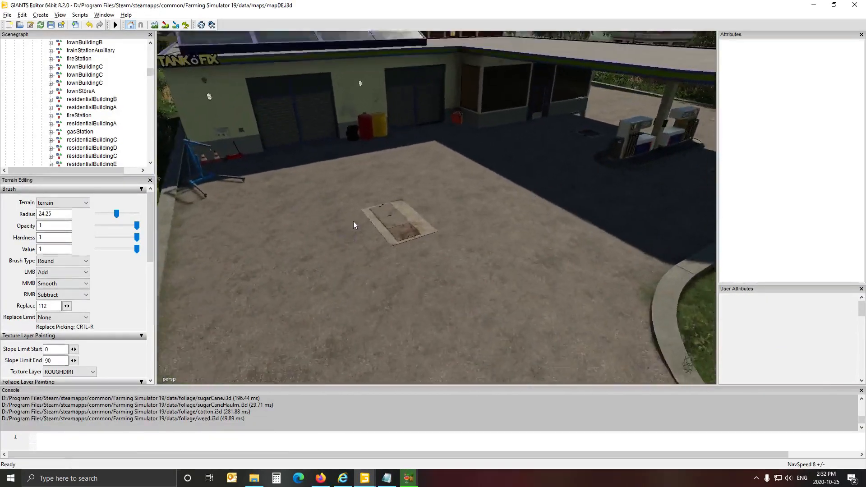
scroll(375, 221, down, 2)
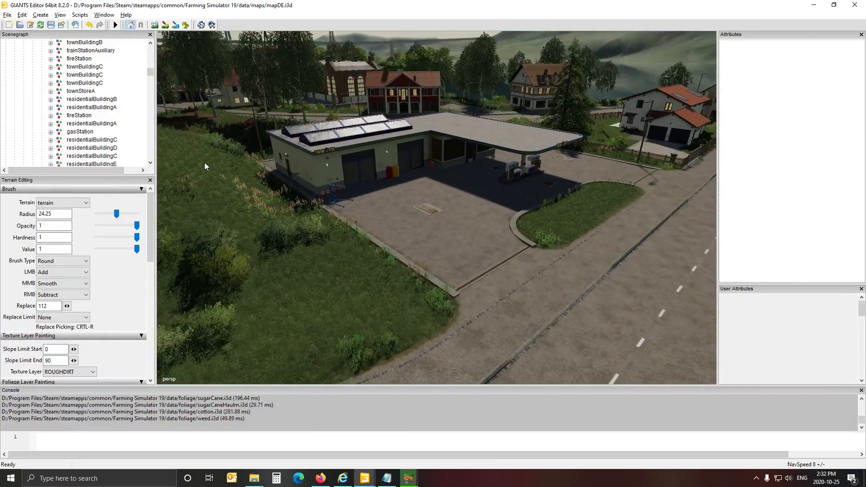
Select the gasStation group and survey the road and surroundings near it.
click(77, 132)
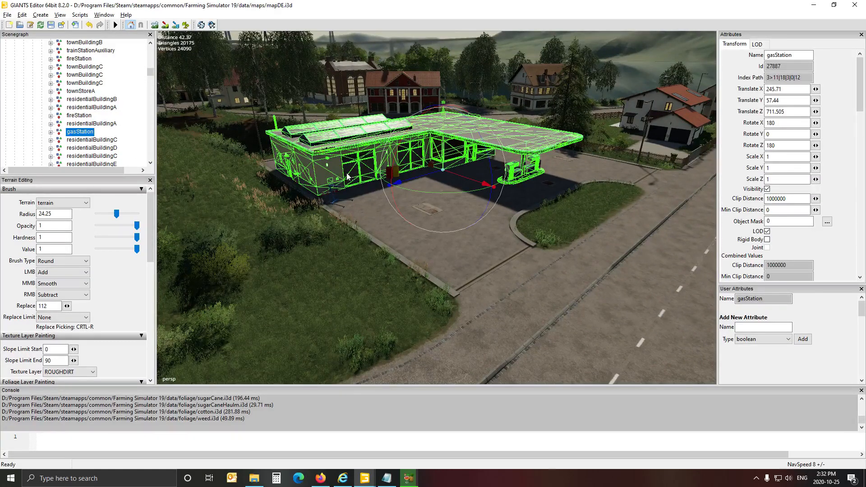
alt+drag(321, 251, 680, 212)
alt+drag(298, 230, 657, 254)
scroll(357, 250, down, 2)
scroll(369, 266, down, 10)
alt+drag(356, 250, 349, 285)
scroll(348, 285, up, 10)
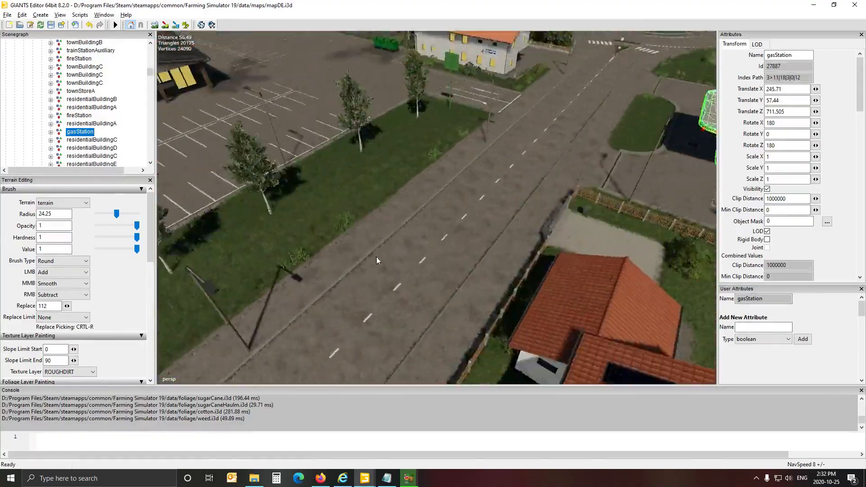
alt+drag(377, 260, 284, 238)
scroll(327, 203, up, 3)
alt+drag(327, 203, 429, 263)
scroll(384, 260, up, 2)
scroll(421, 260, down, 5)
scroll(421, 261, up, 2)
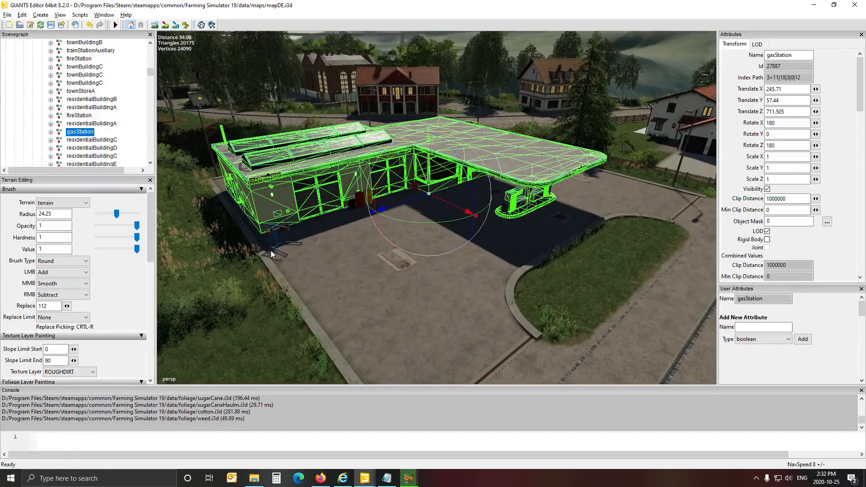
Start exporting the selected gas station with its files and set the destination to the Tiny/maps/Placeables folder.
click(8, 15)
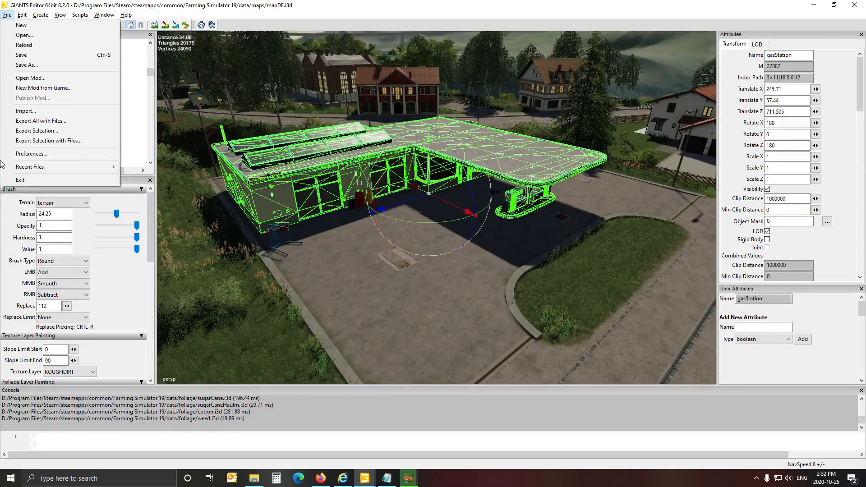
click(29, 142)
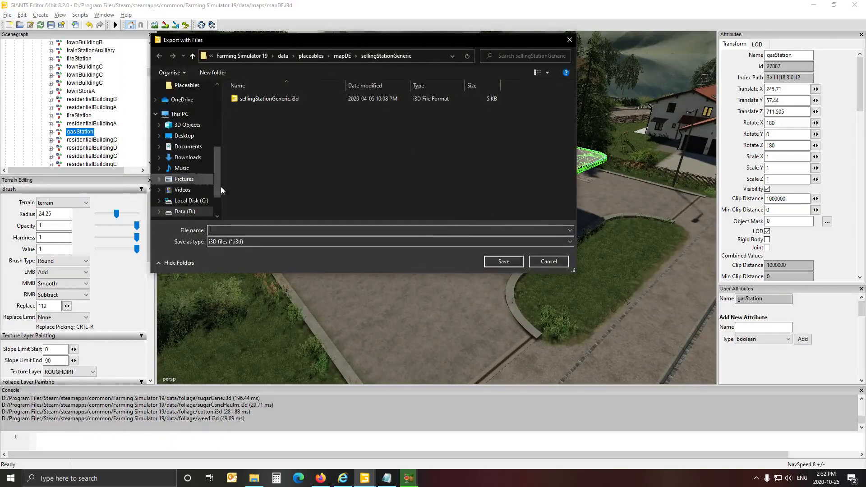
drag(220, 169, 219, 94)
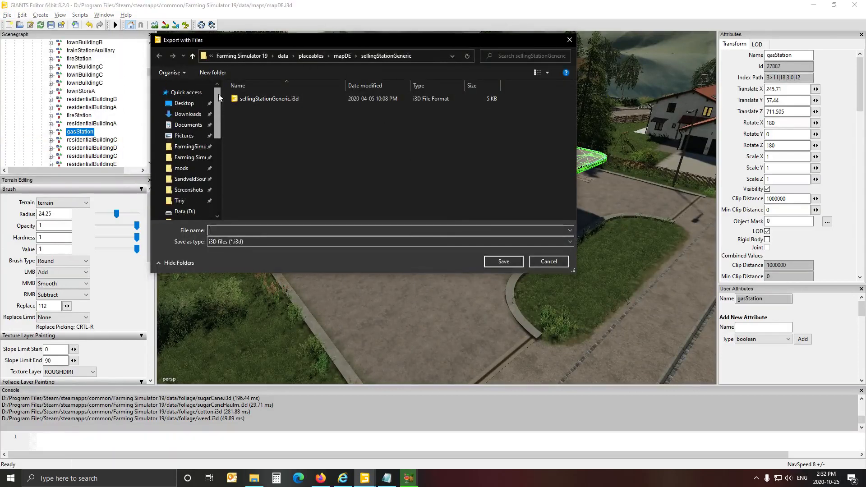
click(179, 201)
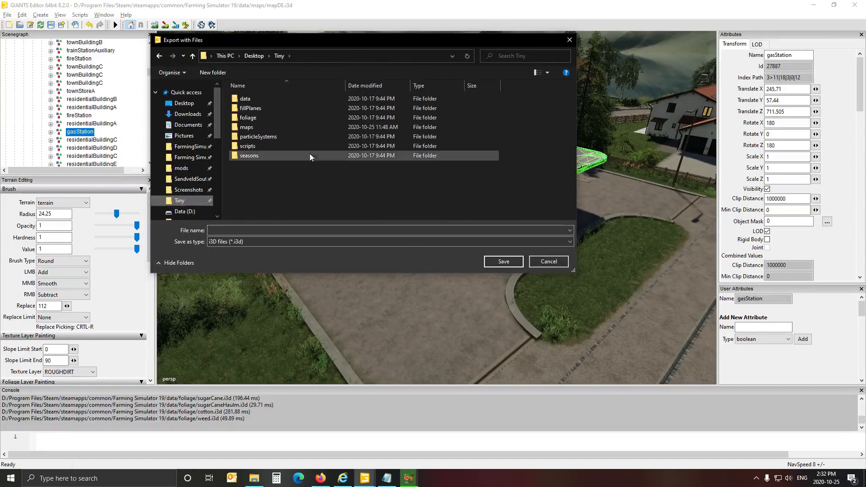
double_click(249, 127)
double_click(250, 165)
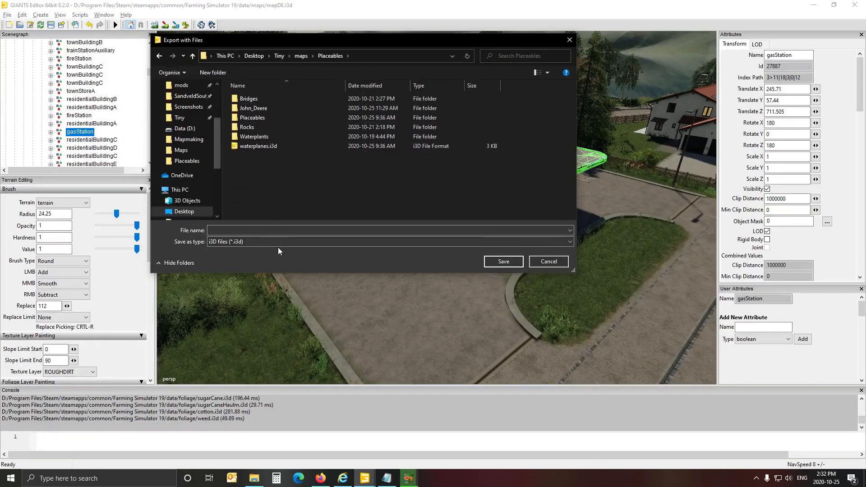
Create a folder named gasstation inside the Placeables folder.
right_click(245, 174)
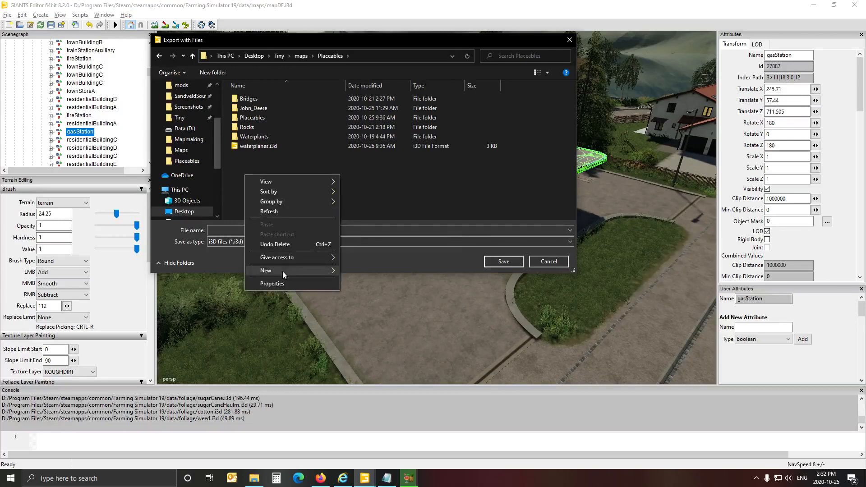
mouse_move(282, 272)
click(372, 275)
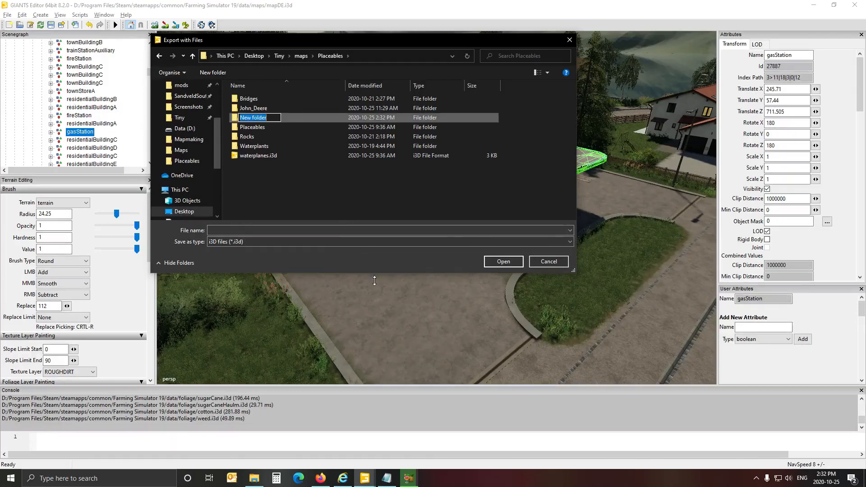
text(gasstation)
click(310, 233)
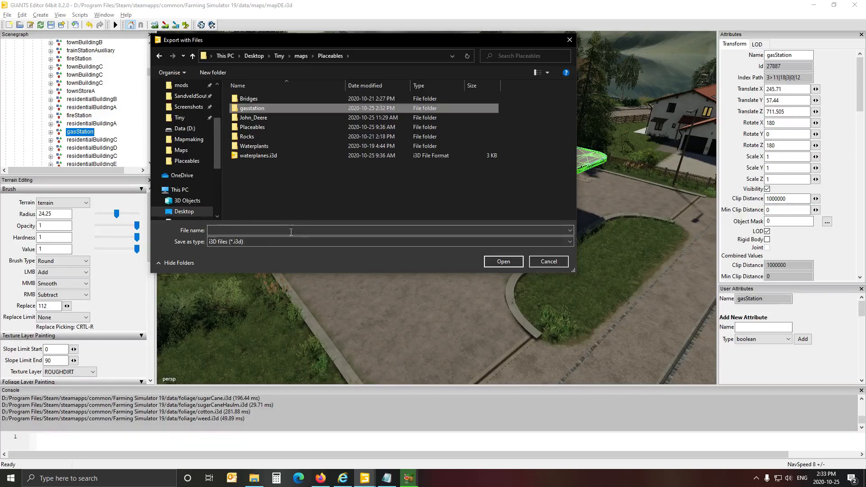
Save the export as gasstation in the gasstation folder, getting the parent directory structure and keeping game relative paths.
click(291, 231)
text(gas)
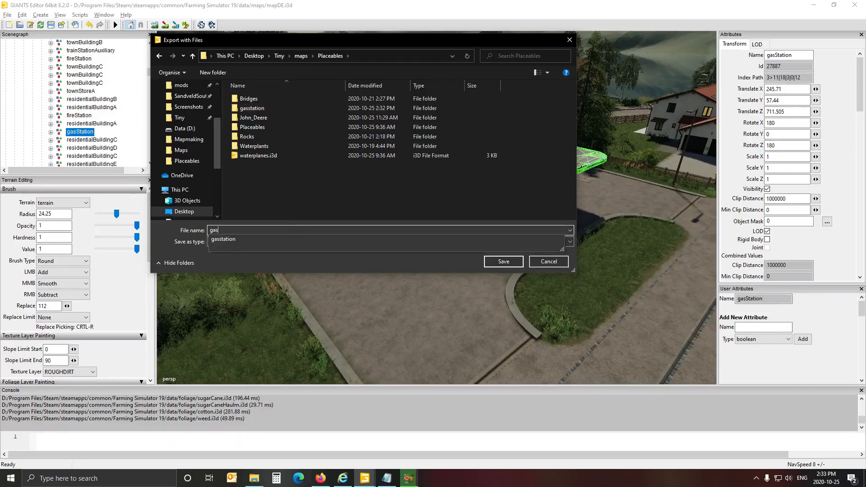
text(station)
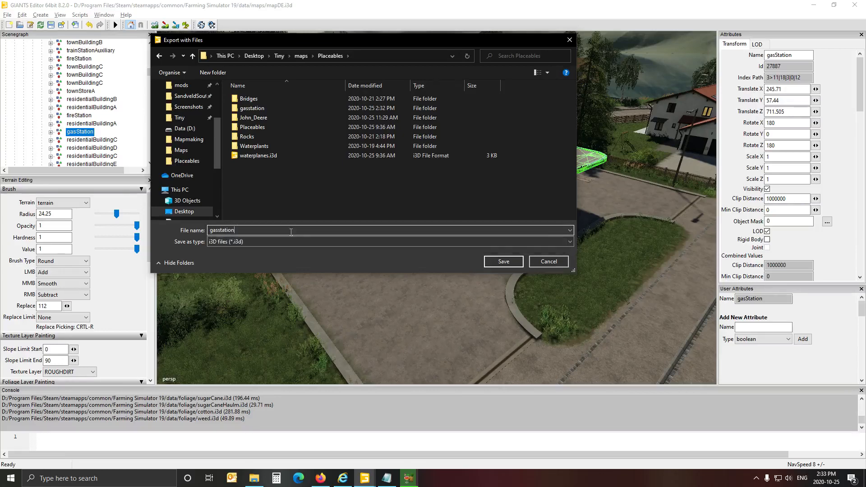
double_click(252, 108)
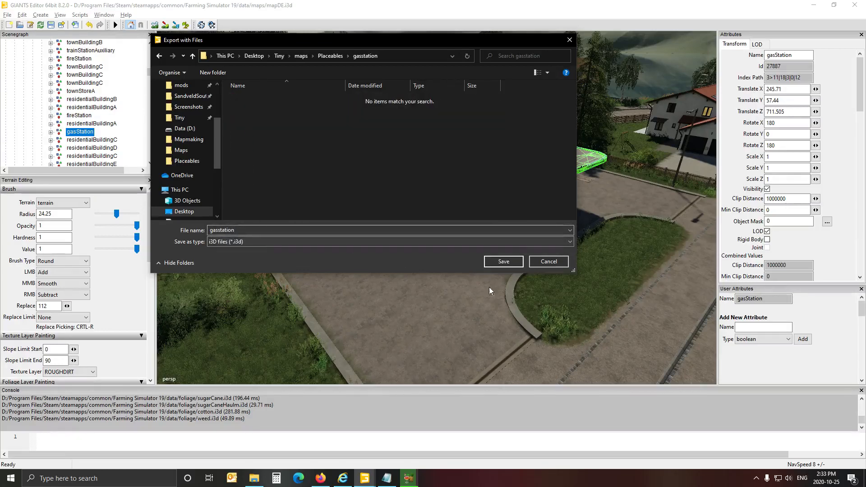
click(491, 263)
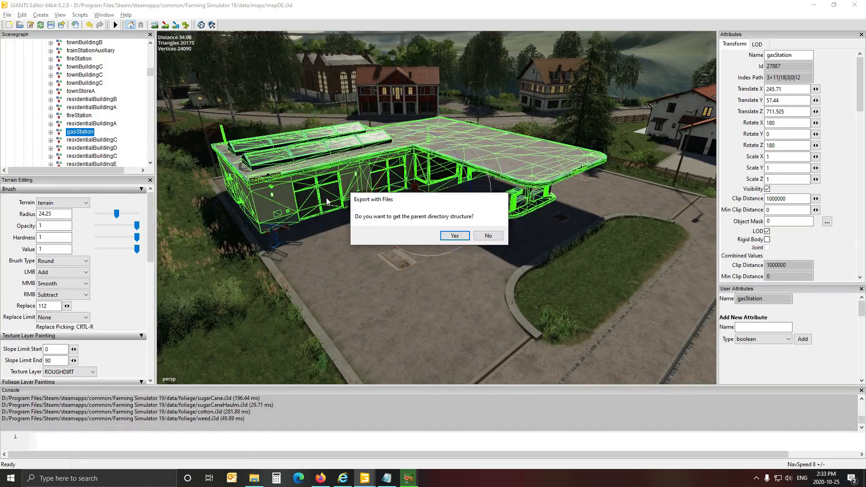
click(449, 238)
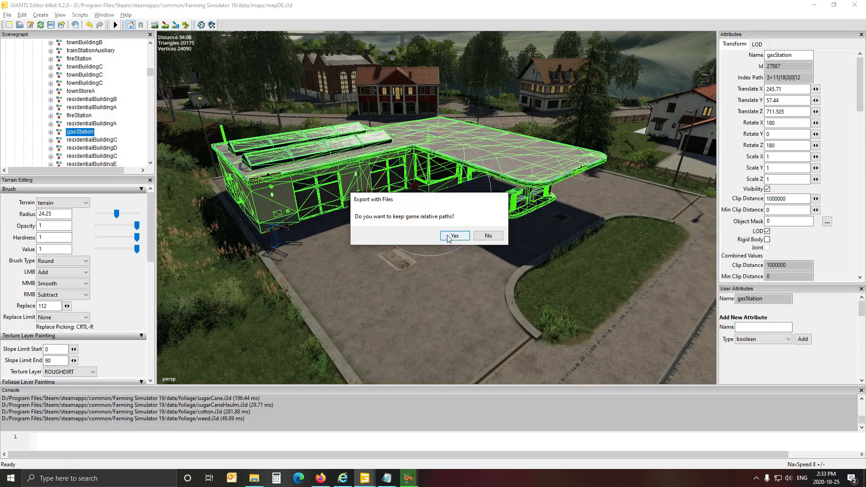
click(451, 236)
alt+drag(329, 263, 384, 273)
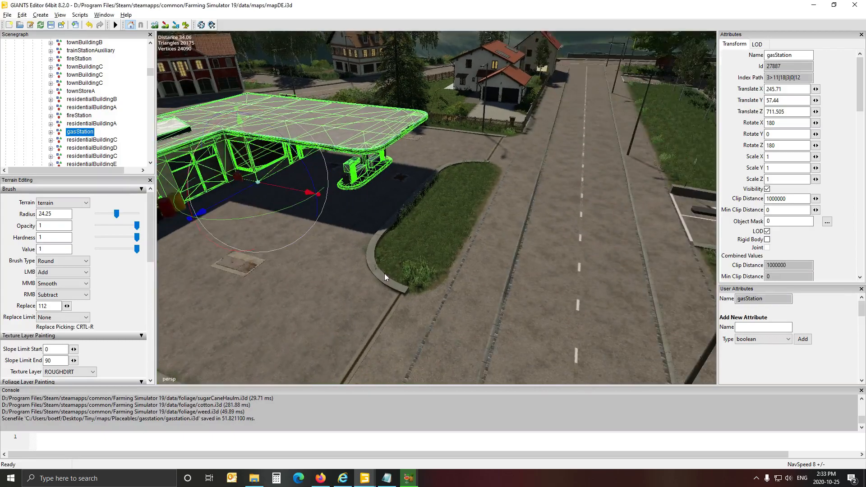
scroll(379, 274, down, 5)
scroll(372, 273, up, 5)
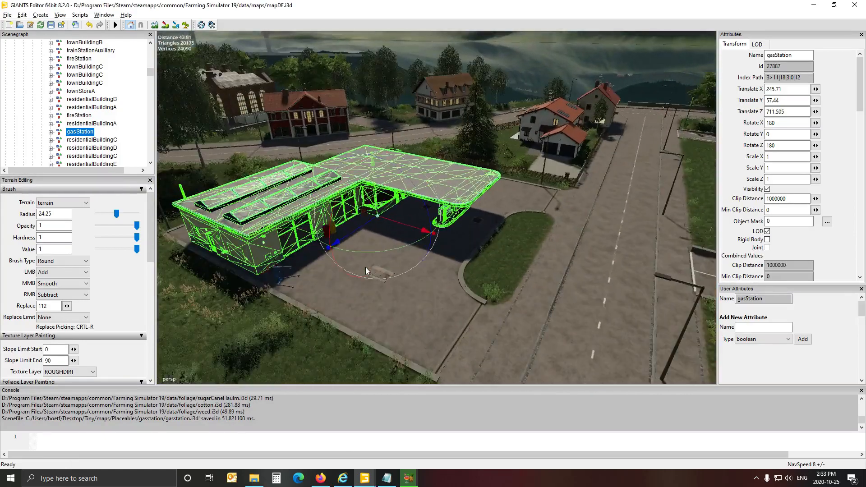
key(f)
scroll(408, 265, up, 5)
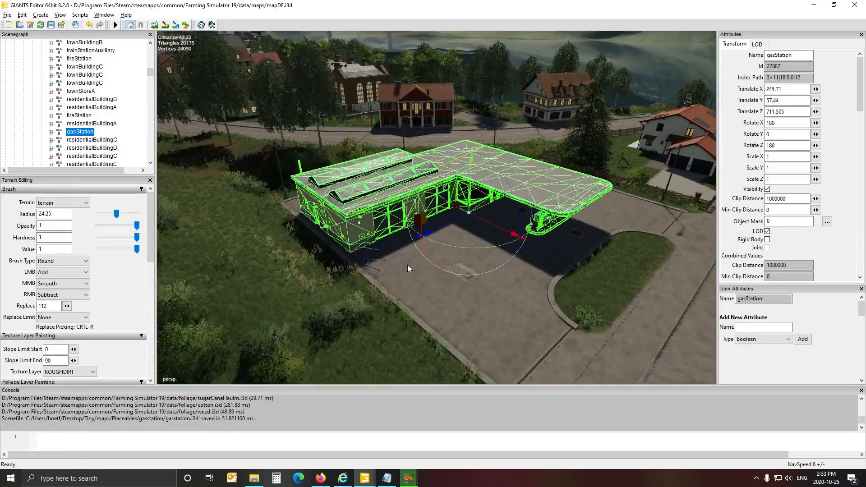
scroll(411, 266, down, 9)
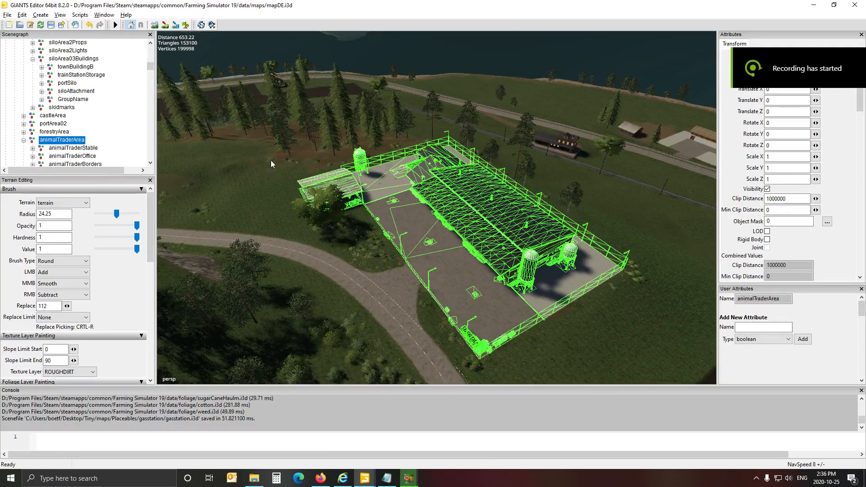
Start exporting the selected animalTraderArea group with its files and set the destination to the Tiny/maps/Placeables folder.
alt+drag(366, 254, 581, 259)
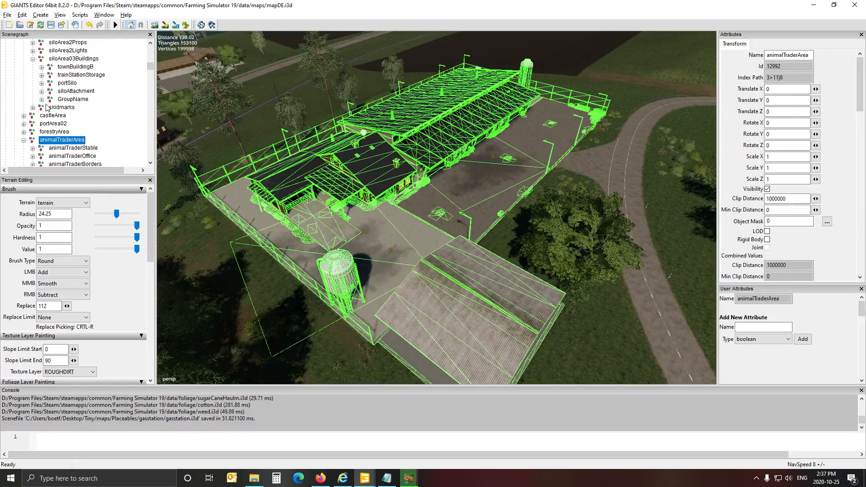
click(7, 15)
click(42, 141)
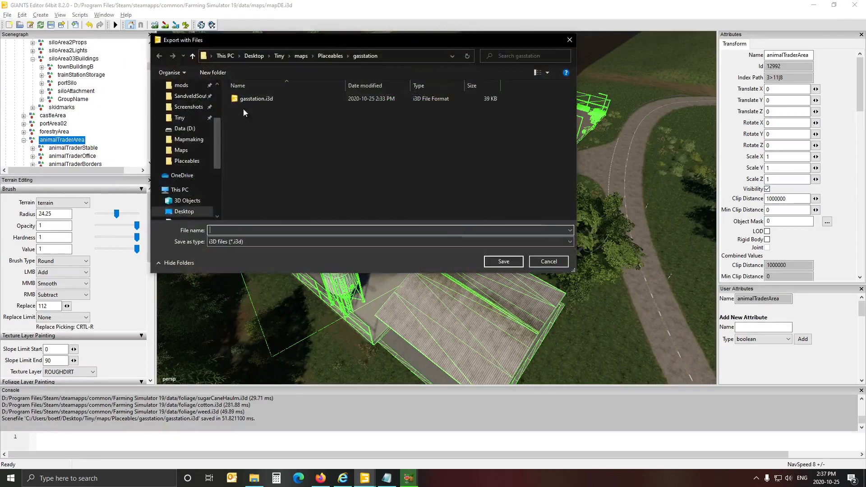
click(330, 55)
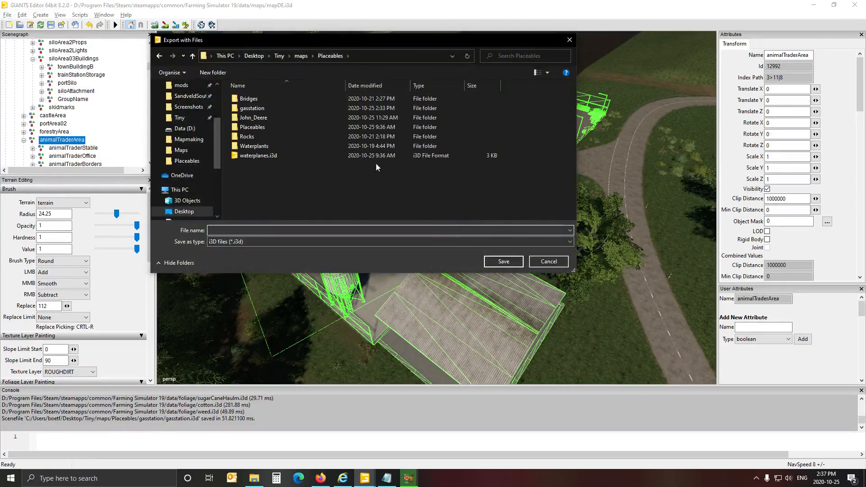
Create a folder named Animaldealer inside the Placeables folder and copy its name.
right_click(260, 189)
mouse_move(320, 281)
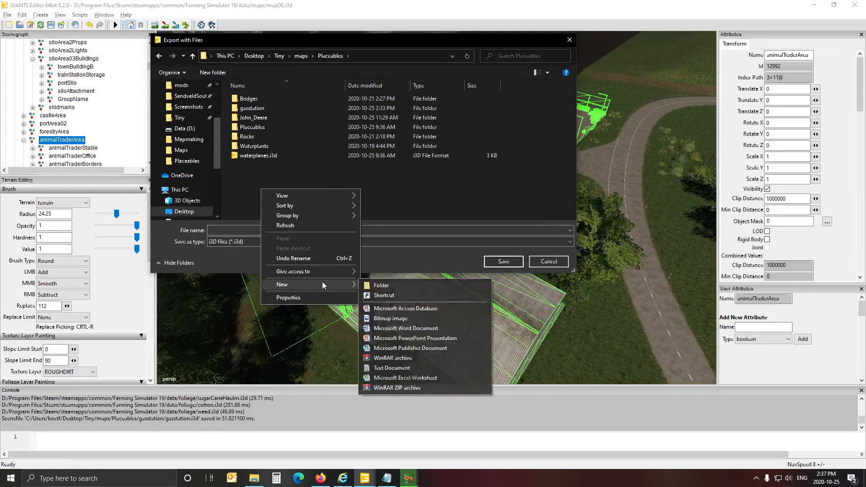
click(386, 285)
text(A)
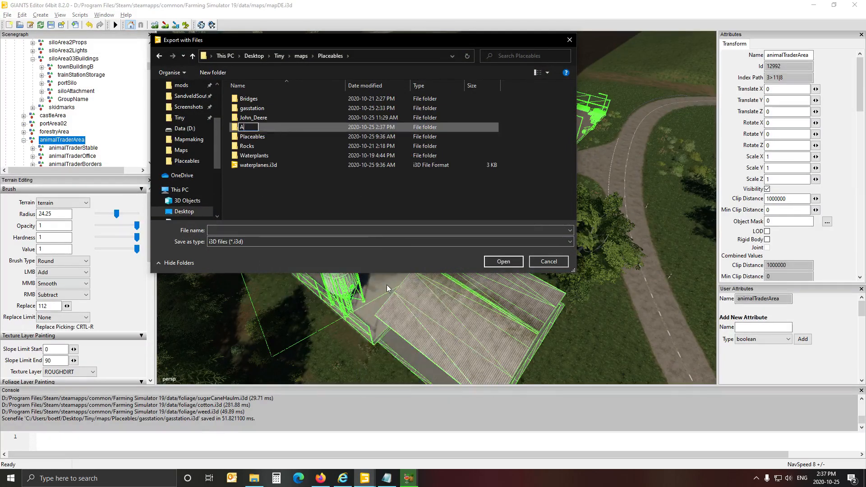
text(nimaldealer)
drag(272, 127, 225, 129)
key(ctrl+c)
click(296, 144)
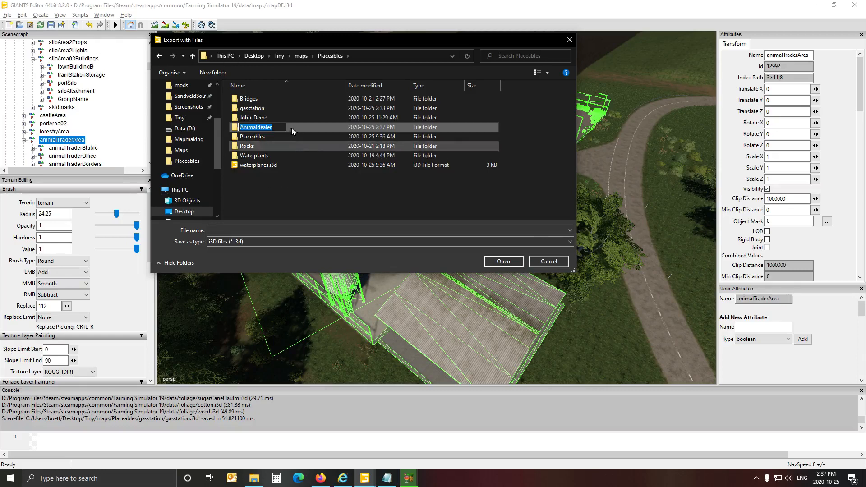
Save the export as Animaldealer in the Animaldealer folder, declining the parent directory structure.
double_click(260, 101)
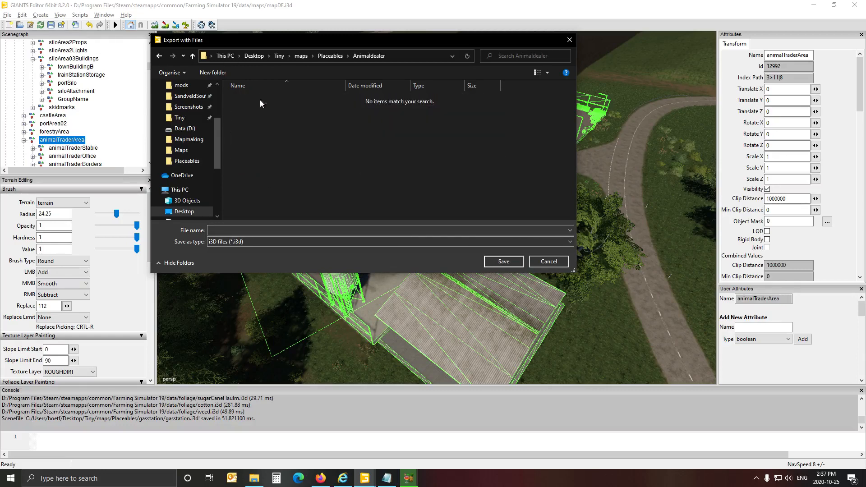
click(274, 233)
key(ctrl+v)
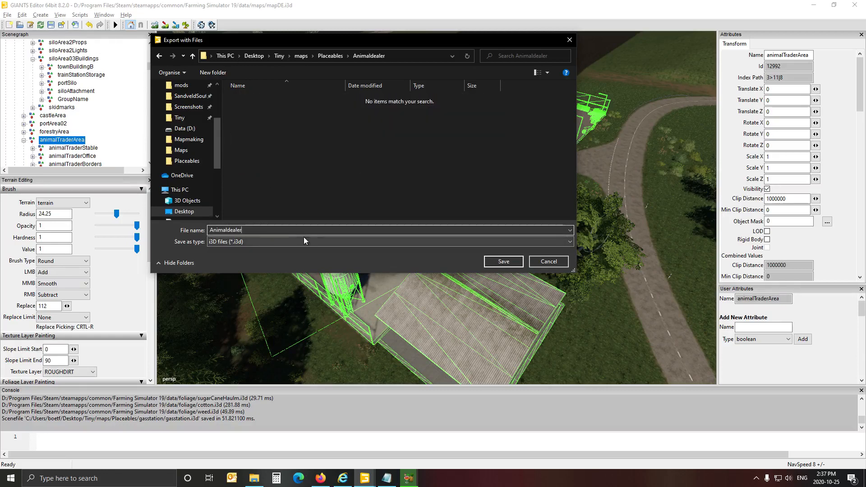
click(503, 262)
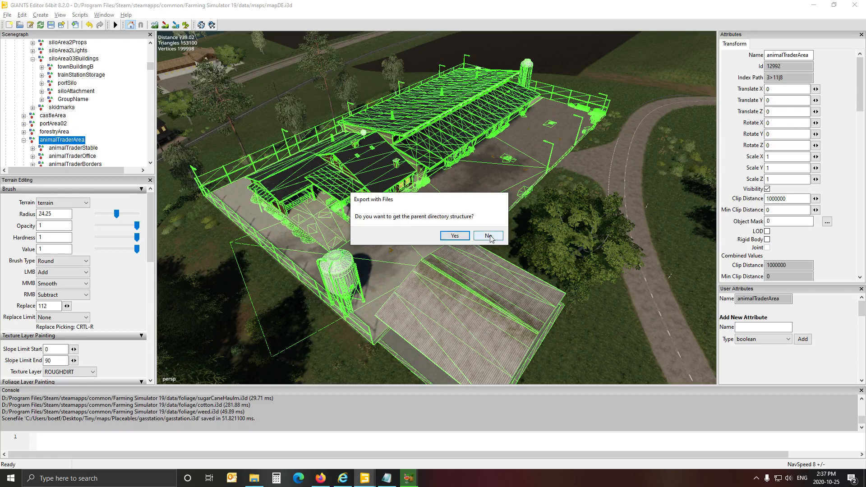
click(489, 237)
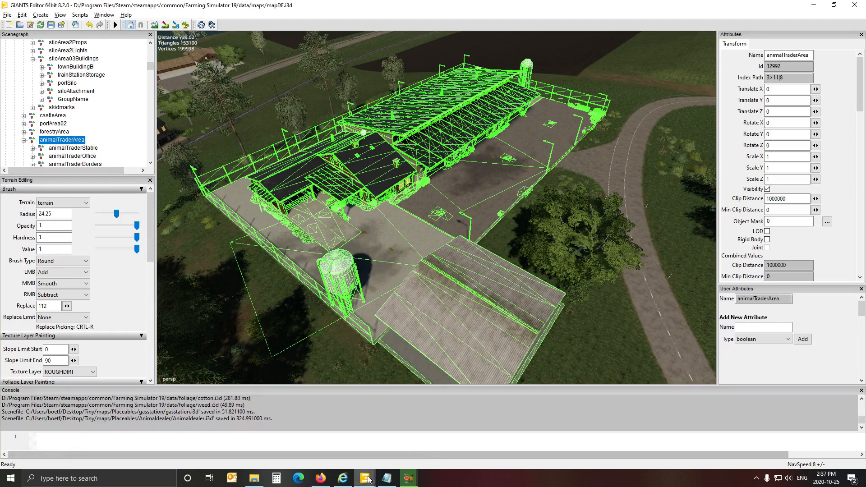
Switch to File Explorer and check the exported files in the Tiny/maps/Placeables/Animaldealer folder.
click(255, 478)
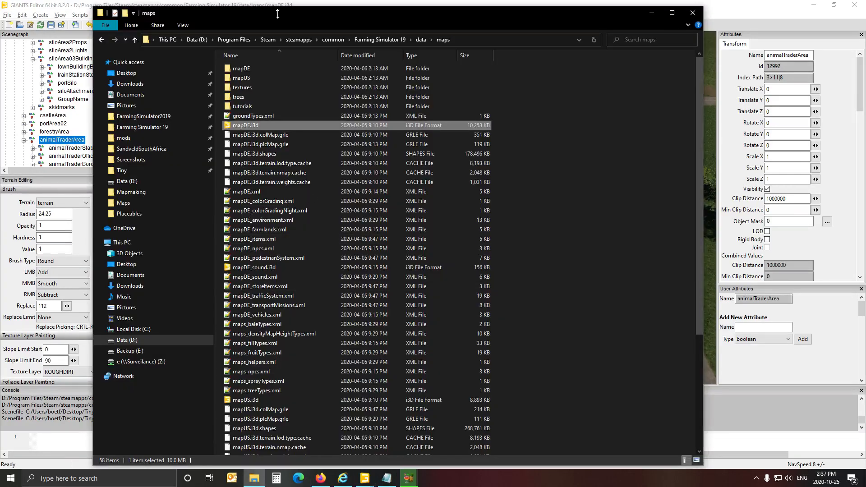
click(124, 171)
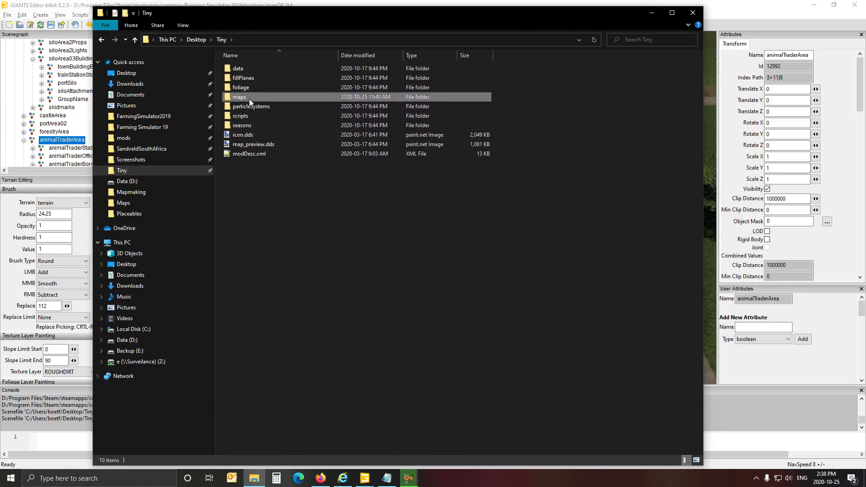
double_click(249, 98)
double_click(246, 135)
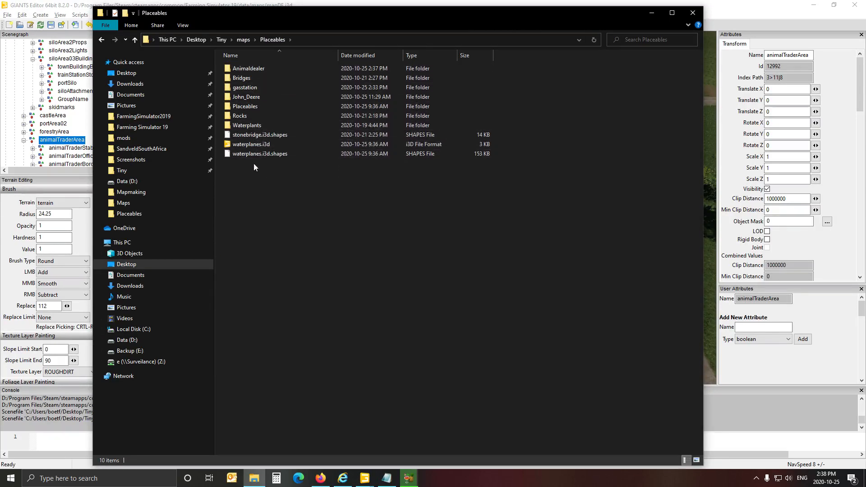
double_click(248, 69)
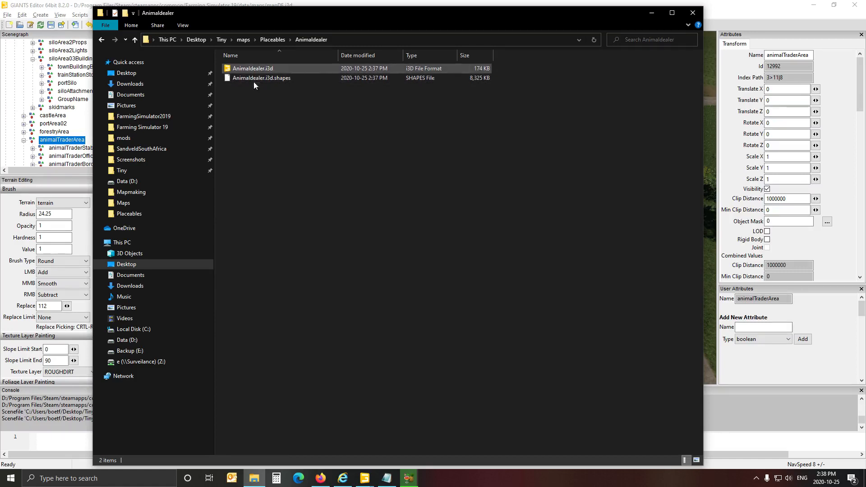
click(278, 40)
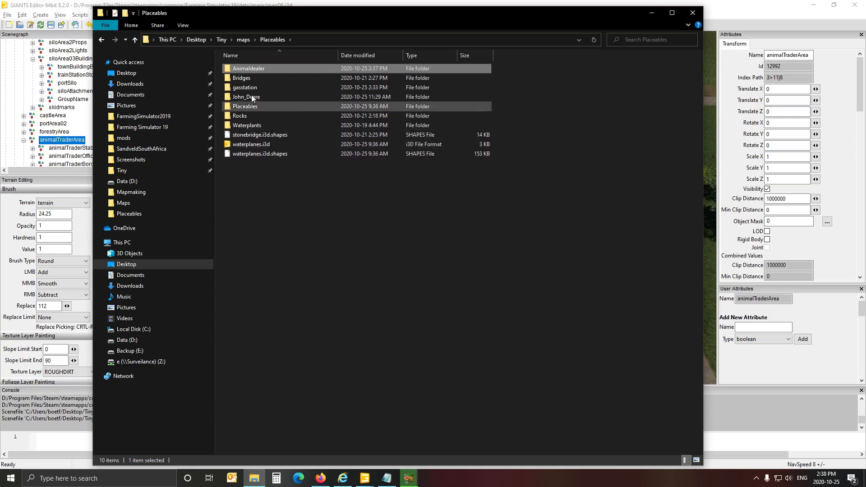
double_click(259, 69)
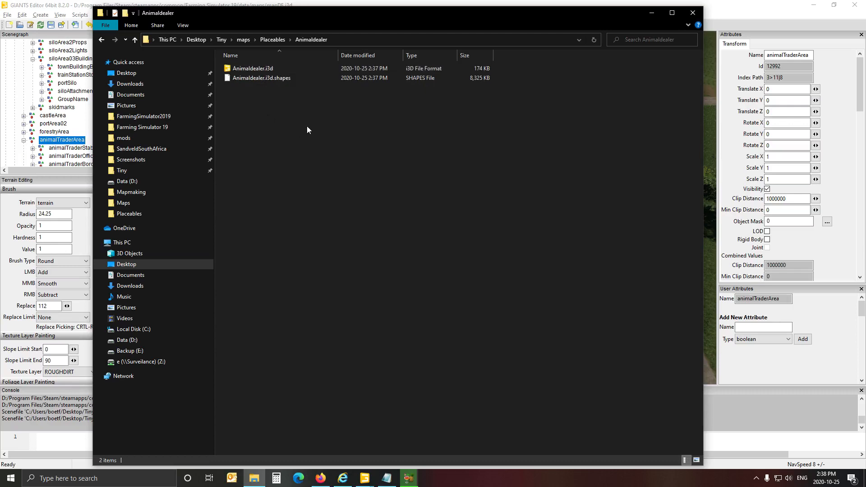
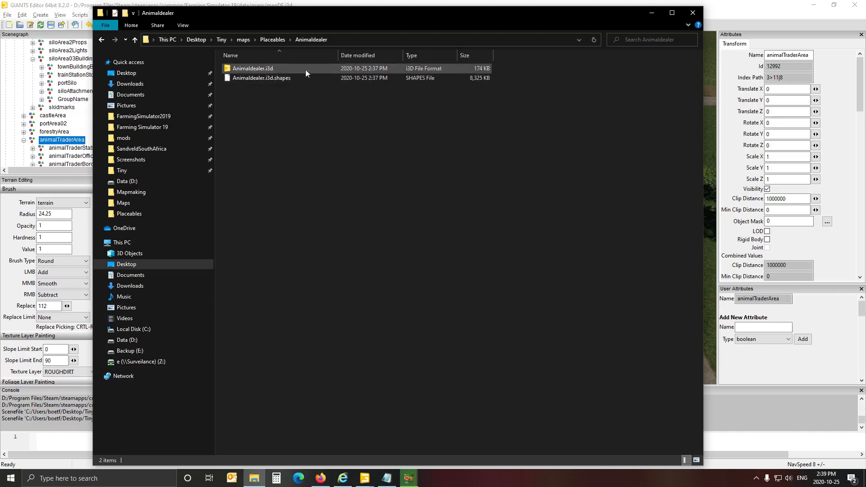
Switch to the map01.i3d window in GIANTS Editor and survey the open ground along the dirt road.
click(370, 485)
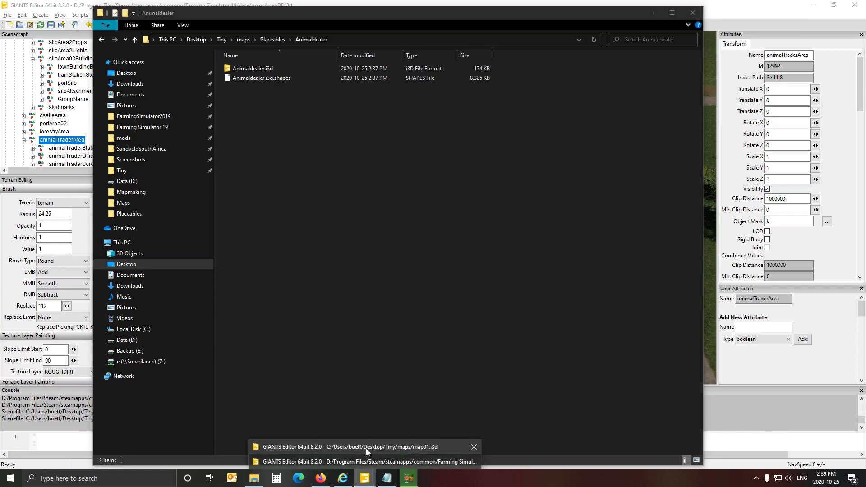
click(368, 451)
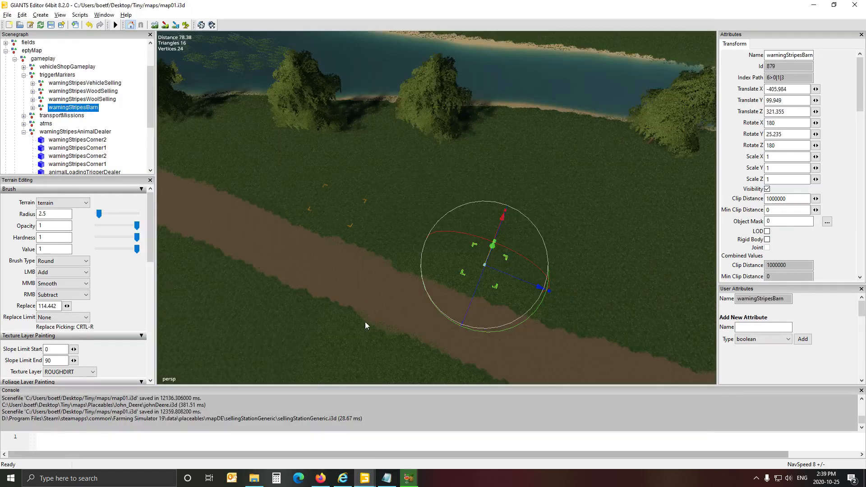
alt+drag(331, 321, 531, 256)
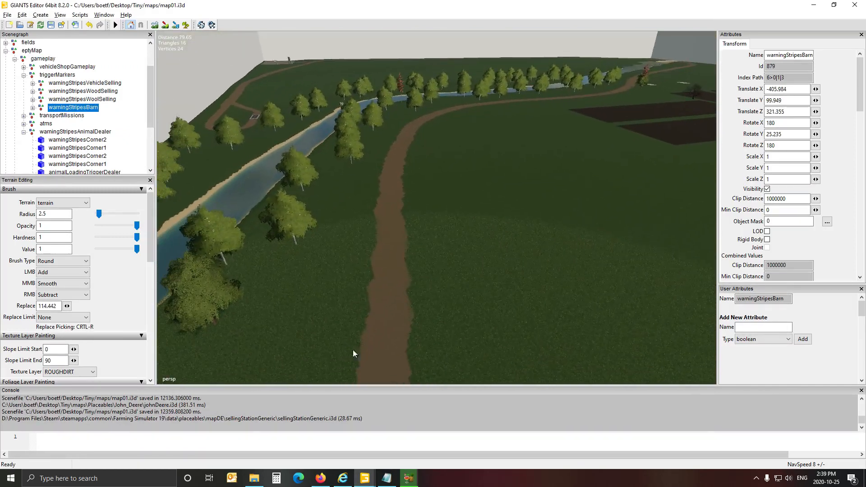
Open the exported Animaldealer.i3d from File Explorer in GIANTS Editor version 8.2.0.
click(253, 478)
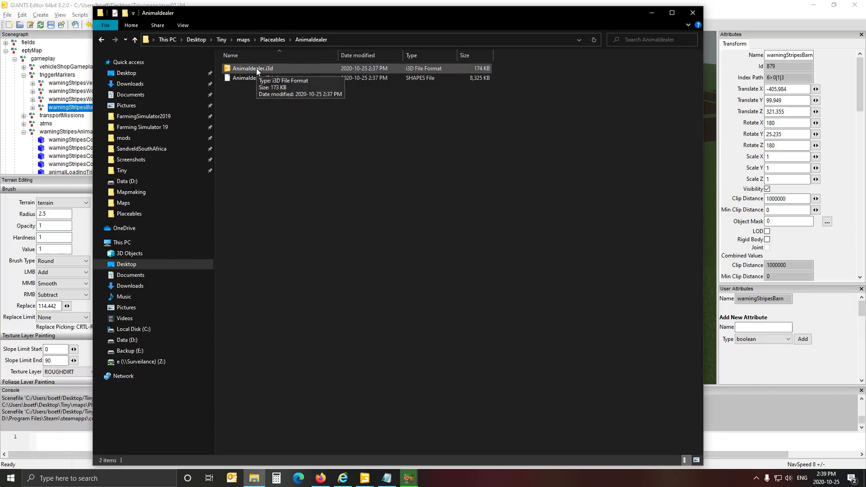
double_click(255, 70)
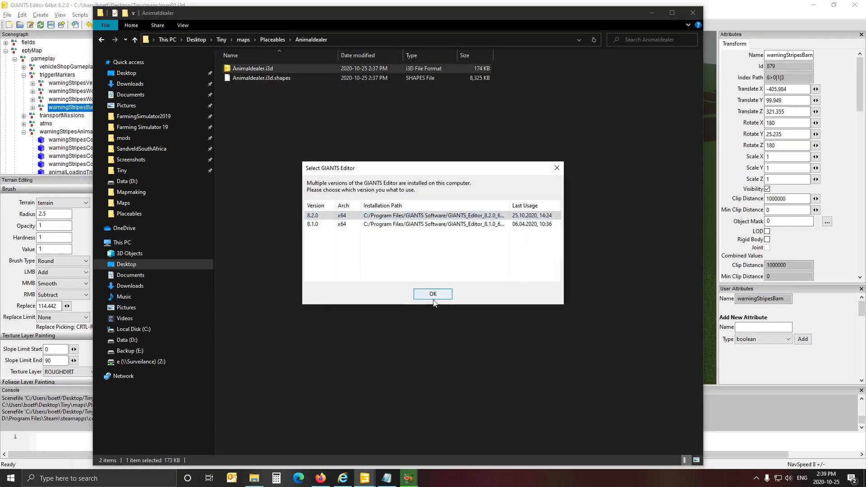
click(432, 293)
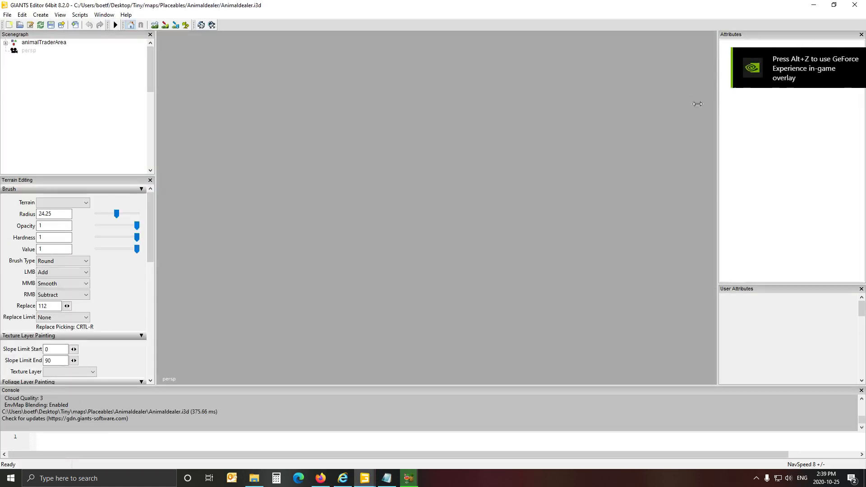
Examine the animalTraderArea group and its child objects, from animalTraderStable to foodSilo01_large, and close the Animaldealer.i3d editor window.
click(48, 43)
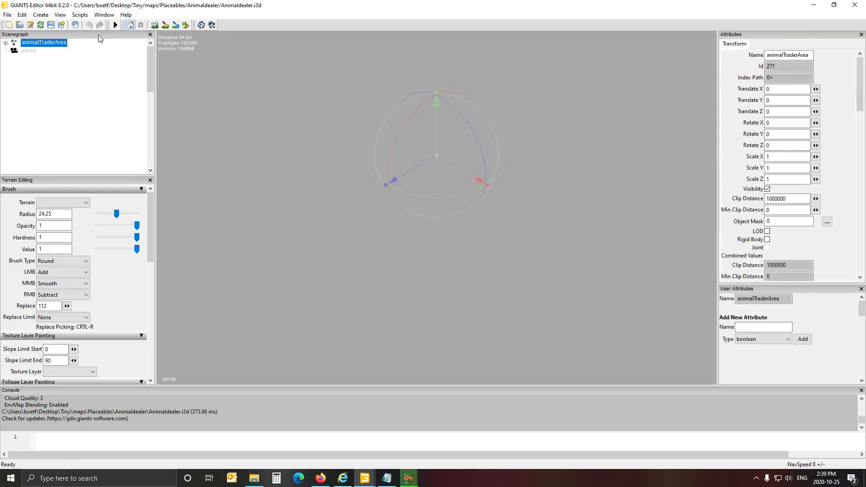
click(16, 58)
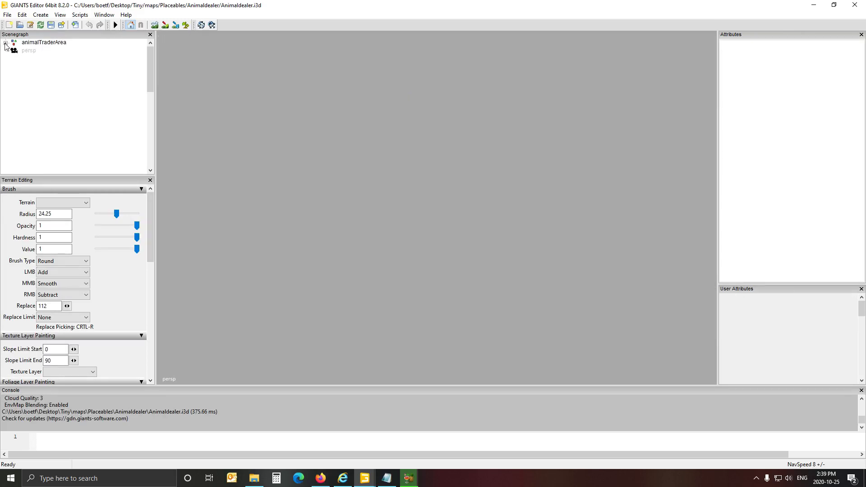
click(6, 44)
click(46, 52)
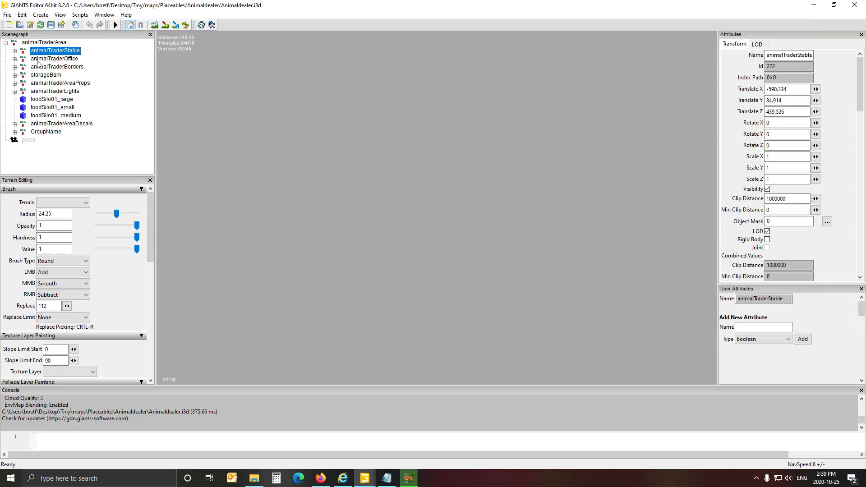
click(41, 60)
click(41, 68)
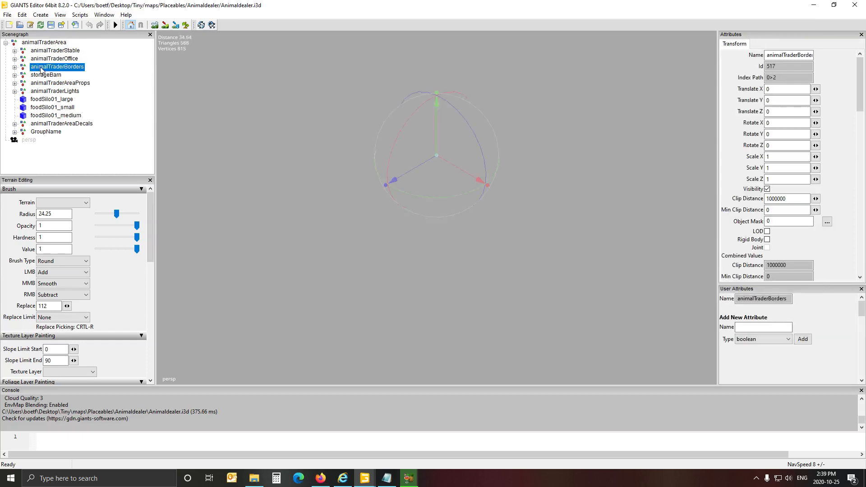
click(41, 76)
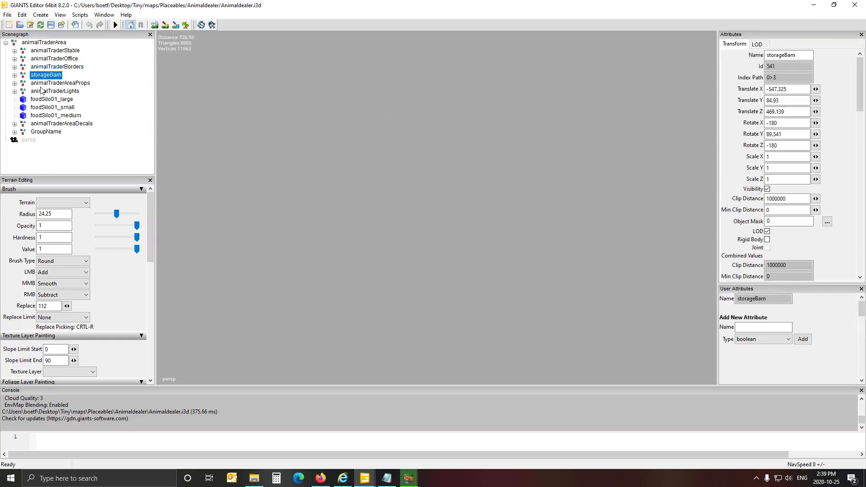
click(42, 85)
click(43, 91)
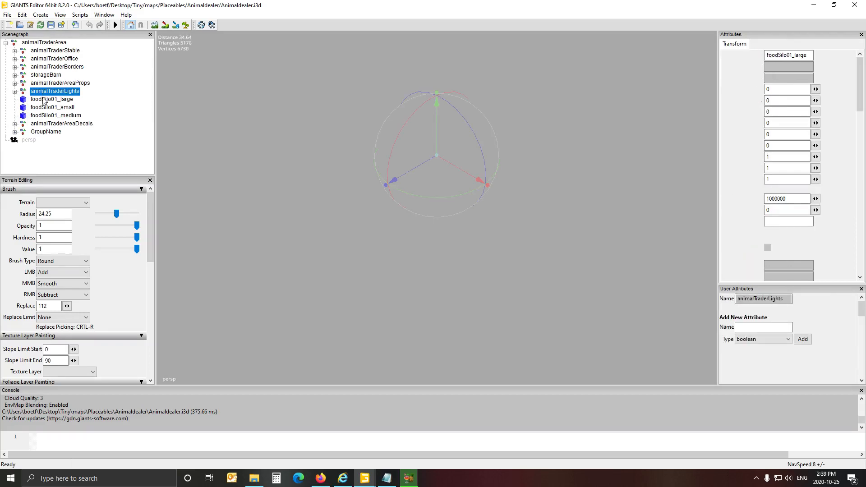
click(43, 99)
click(854, 6)
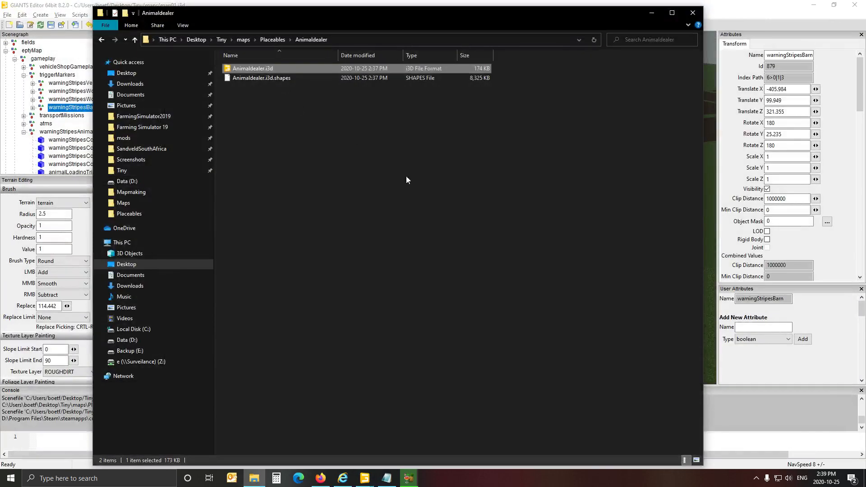
Switch back to the map01.i3d window in GIANTS Editor and import Animaldealer.i3d from the Placeables/Animaldealer folder.
click(752, 12)
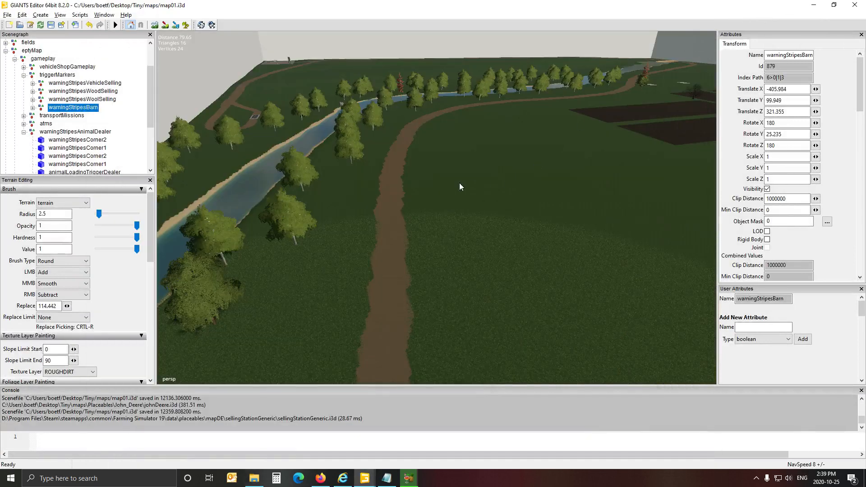
alt+drag(377, 174, 528, 193)
click(7, 14)
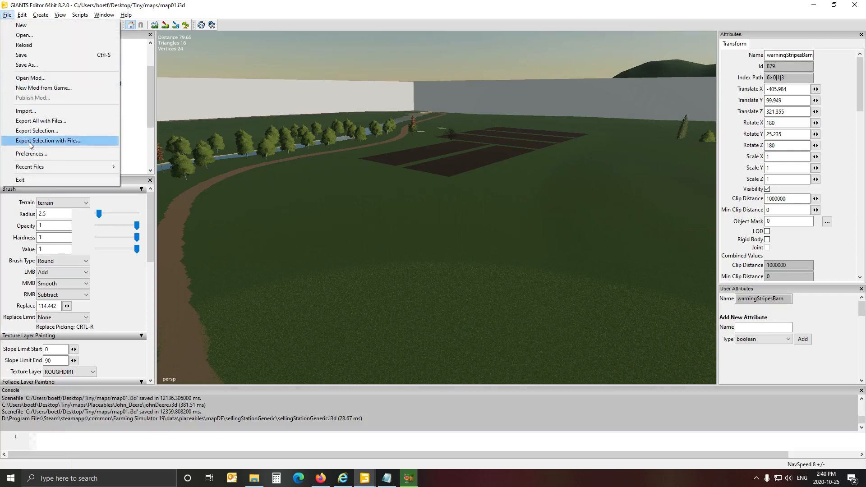
click(29, 113)
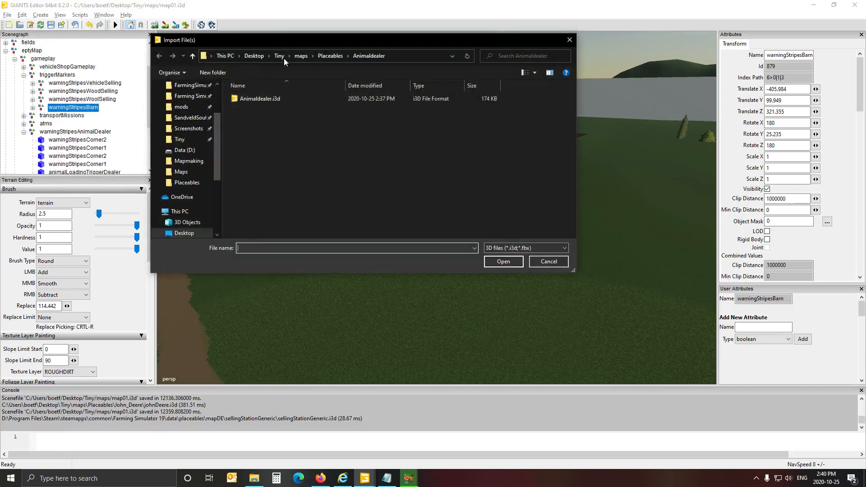
double_click(260, 100)
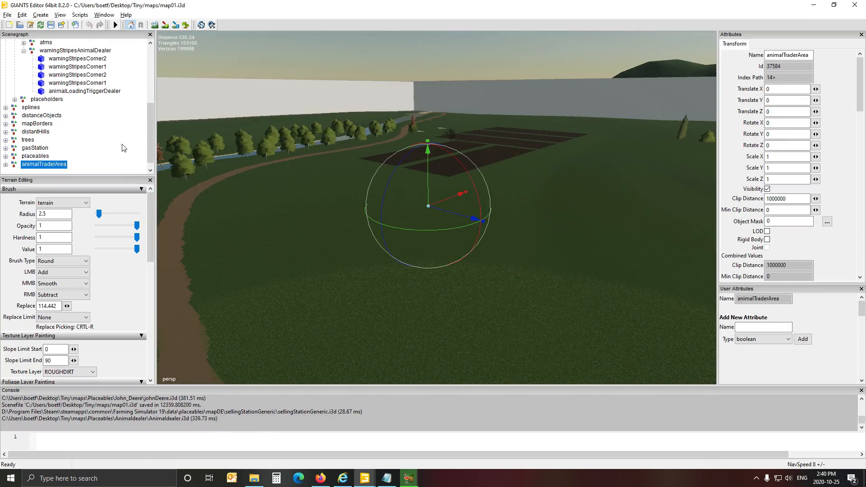
Move the imported animalTraderArea group into the placeables group of the scenegraph.
key(Delete)
scroll(94, 127, up, 5)
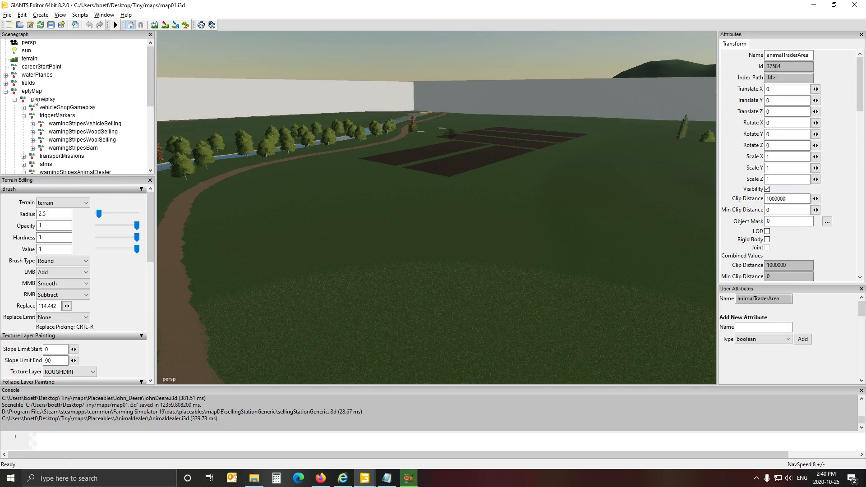
scroll(34, 101, down, 1)
click(5, 83)
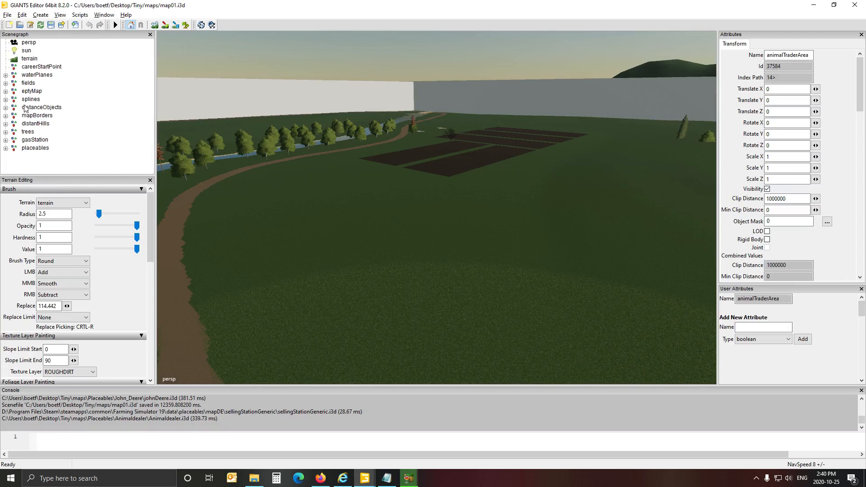
click(30, 149)
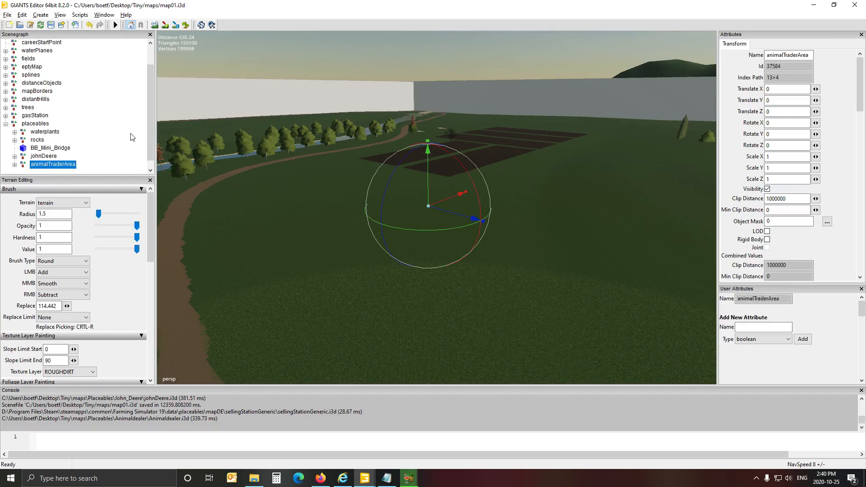
Hide the mapBorders group so the boundary walls do not block the view, and clear the selection.
alt+drag(290, 241, 416, 275)
scroll(180, 213, up, 5)
scroll(385, 295, down, 5)
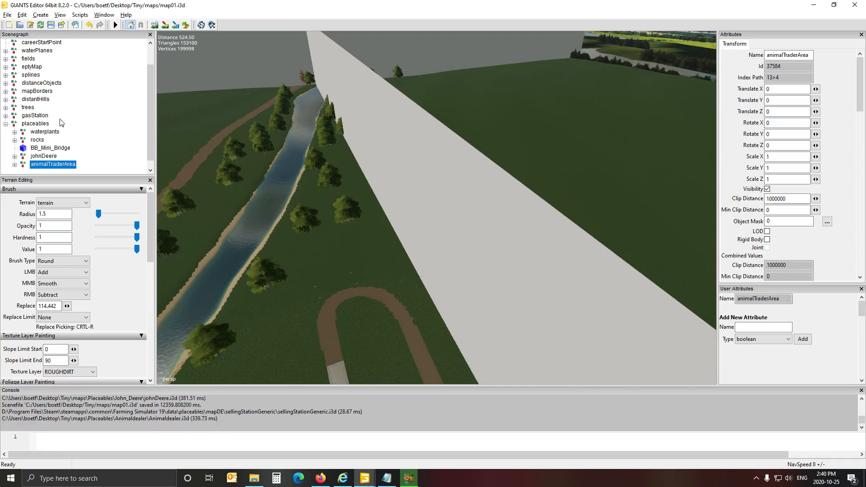
scroll(48, 93, up, 1)
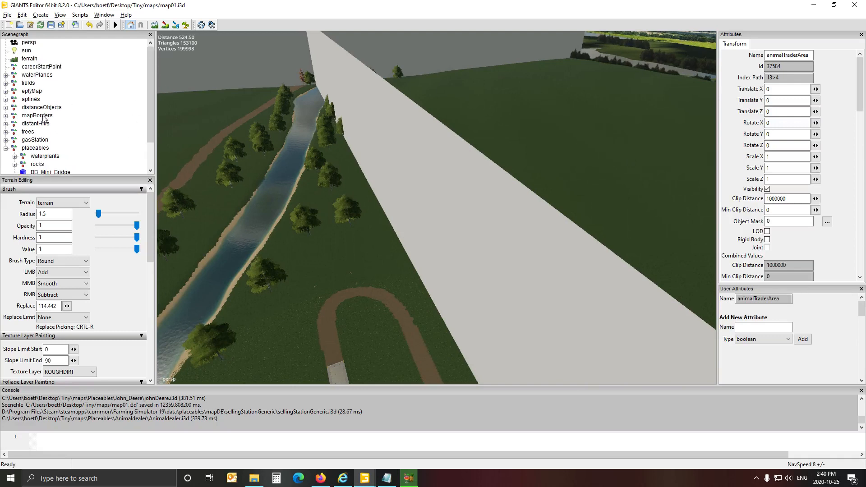
click(40, 116)
click(768, 189)
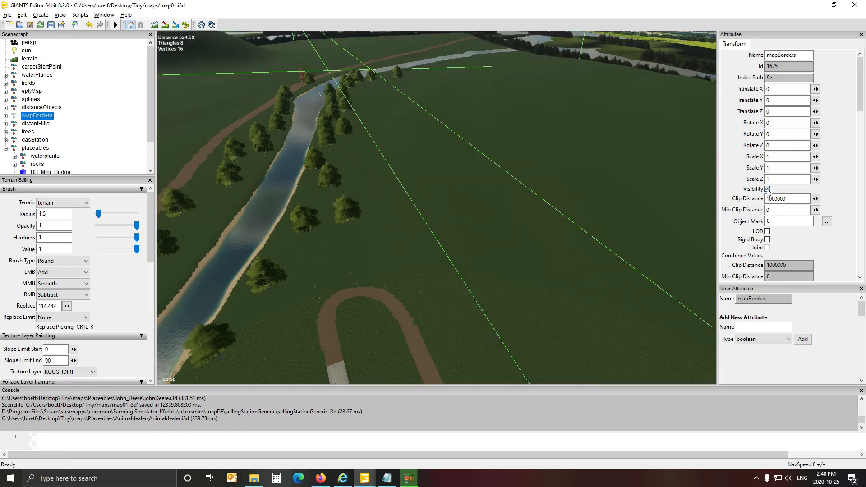
click(106, 111)
Place the animalTraderArea group at a picked ground point near the dirt road loop by the river.
alt+drag(449, 114, 521, 155)
scroll(457, 117, up, 5)
scroll(475, 151, down, 4)
scroll(484, 171, up, 2)
scroll(511, 160, down, 3)
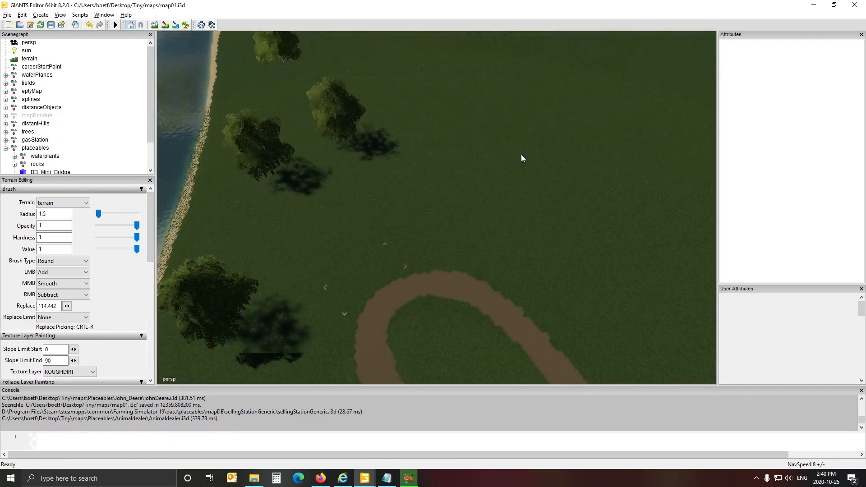
scroll(66, 117, down, 2)
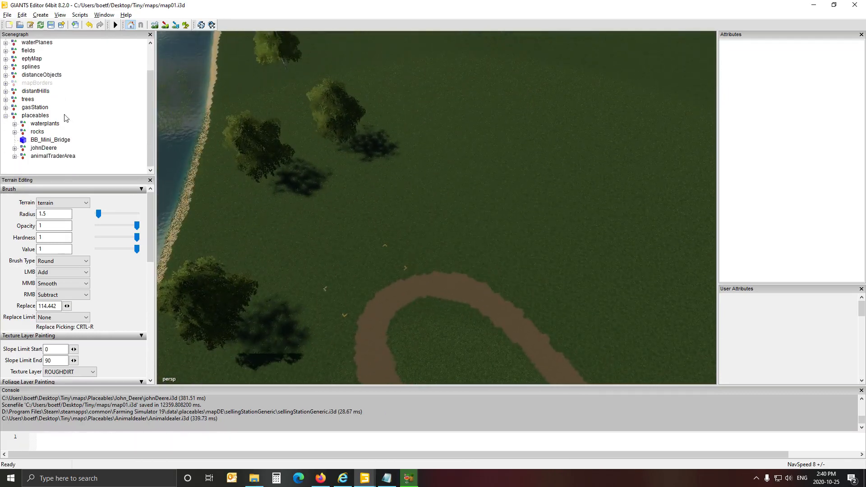
click(53, 156)
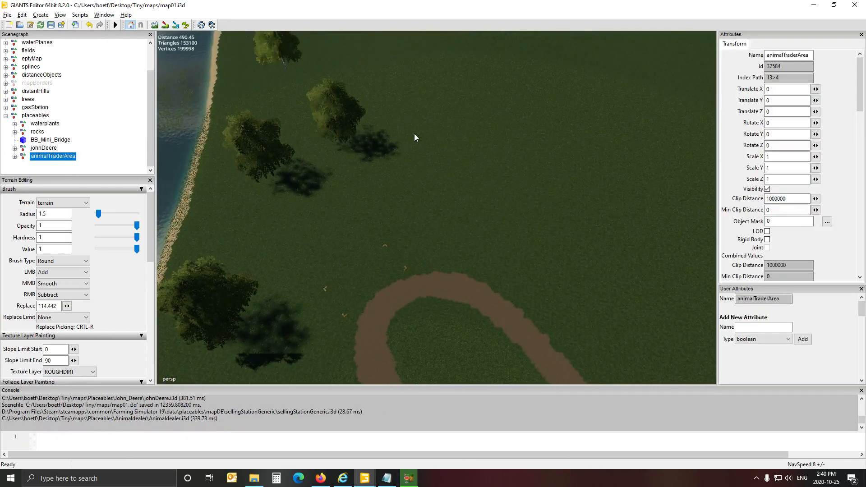
key(ctrl+b)
Find the displaced animal dealer buildings and shift the animalTraderArea group horizontally to about X 661, Z -885.
alt+drag(507, 219, 483, 150)
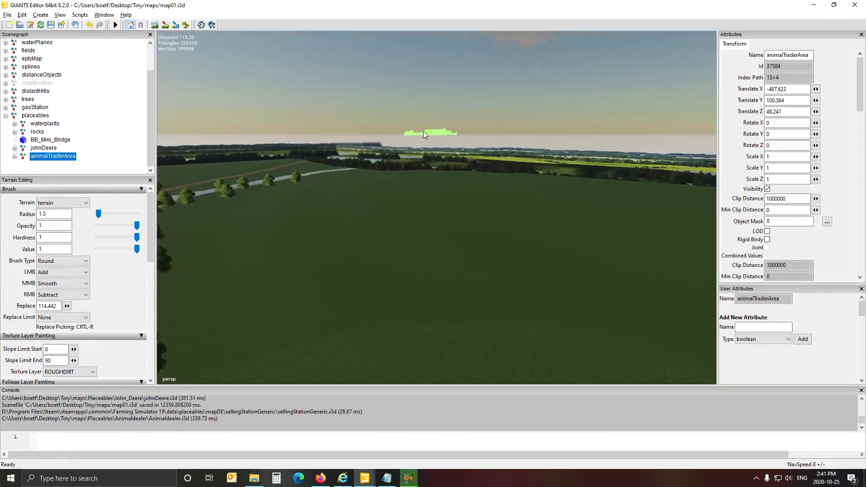
alt+drag(499, 199, 499, 171)
scroll(496, 176, up, 10)
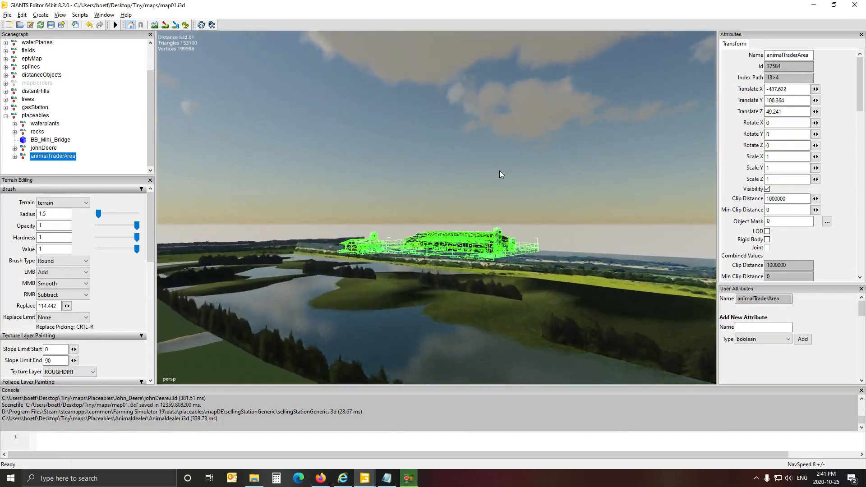
scroll(499, 170, up, 10)
alt+drag(499, 169, 135, 209)
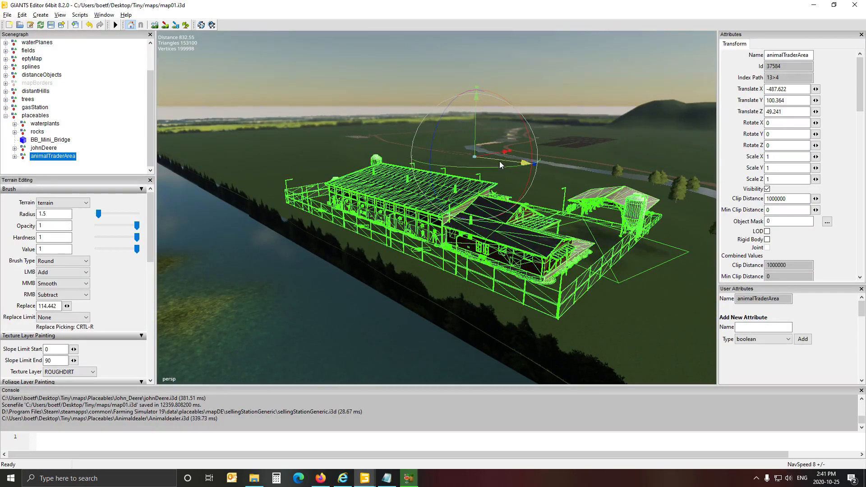
drag(499, 161, 713, 71)
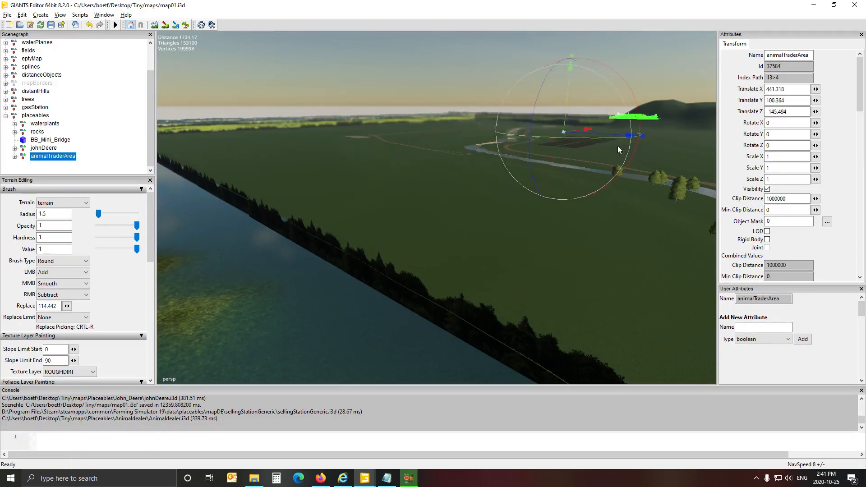
drag(617, 136, 518, 198)
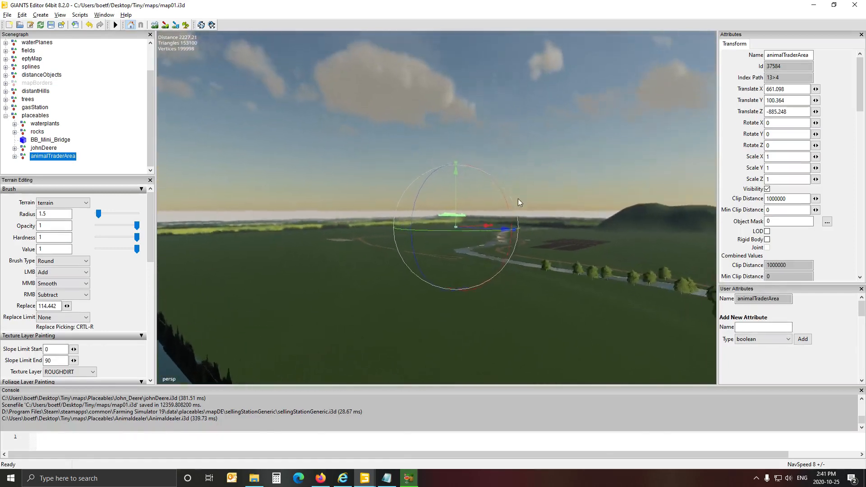
Lower the animalTraderArea group to about Y 17.6 and shift it to about X 103, Z -426 beside the river.
scroll(519, 199, down, 6)
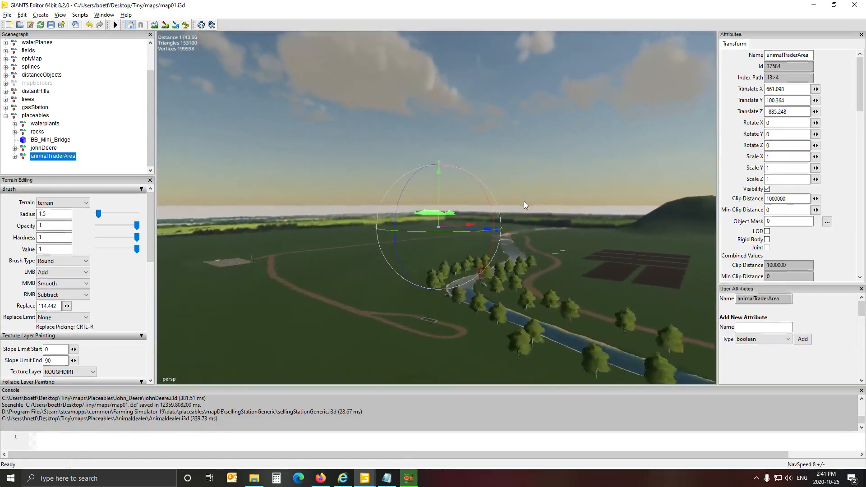
scroll(523, 201, up, 2)
alt+drag(523, 202, 502, 193)
drag(447, 63, 346, 199)
drag(382, 139, 519, 220)
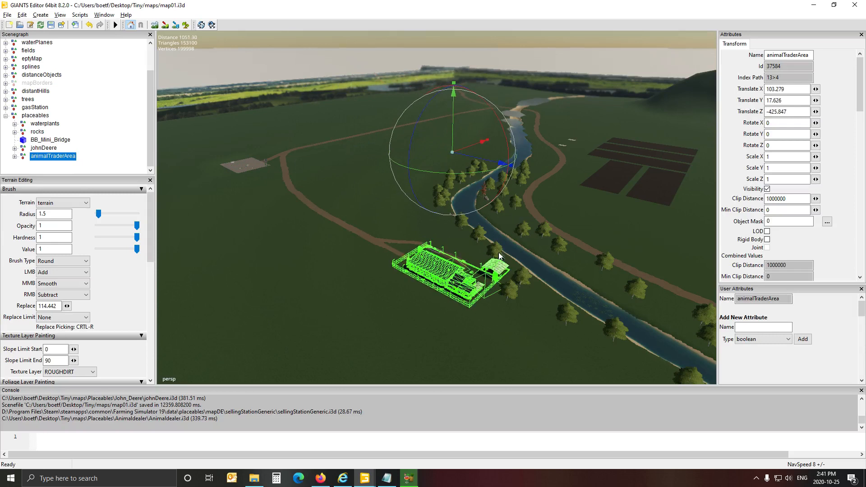
Rotate the animalTraderArea group about Y to 81.16 and move it to about X -845, Z -573, beside the dirt road loop.
drag(454, 173, 516, 158)
alt+drag(486, 220, 598, 154)
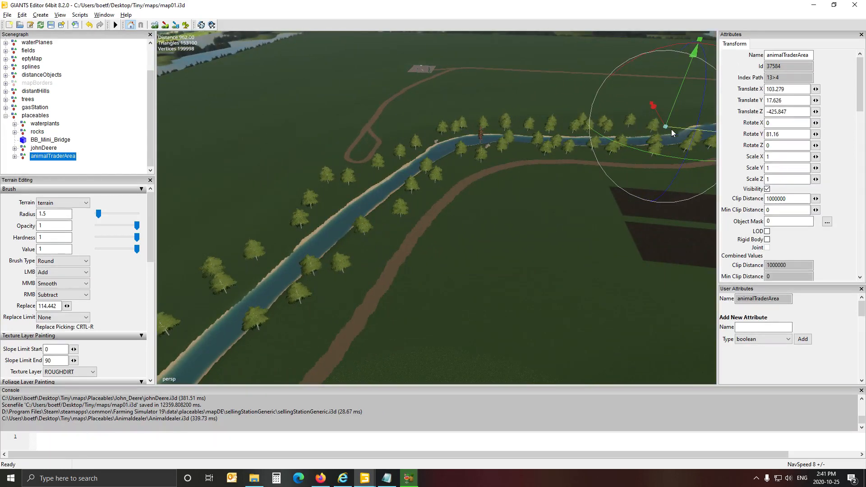
drag(671, 129, 297, 131)
middle_drag(288, 130, 295, 132)
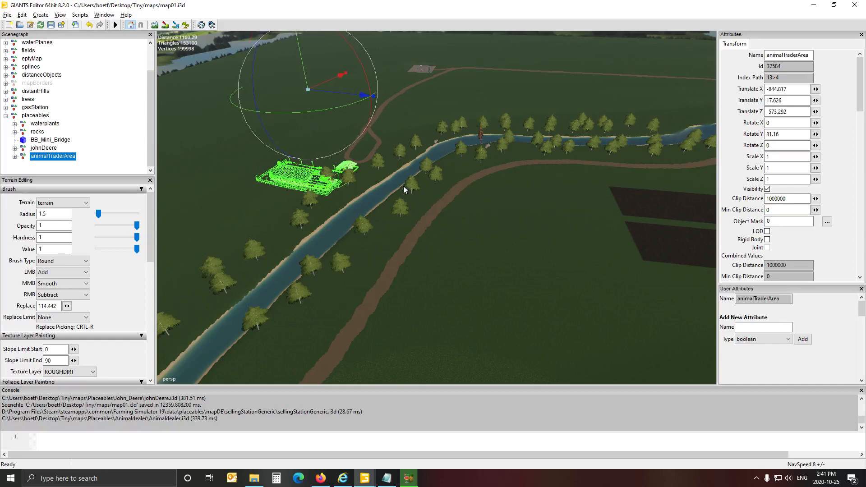
Move the two trees overlapping the animal dealer clear of it, one to about X -651, Z -370 and the other to X -580, Z -432.
alt+drag(403, 186, 411, 226)
scroll(357, 156, up, 5)
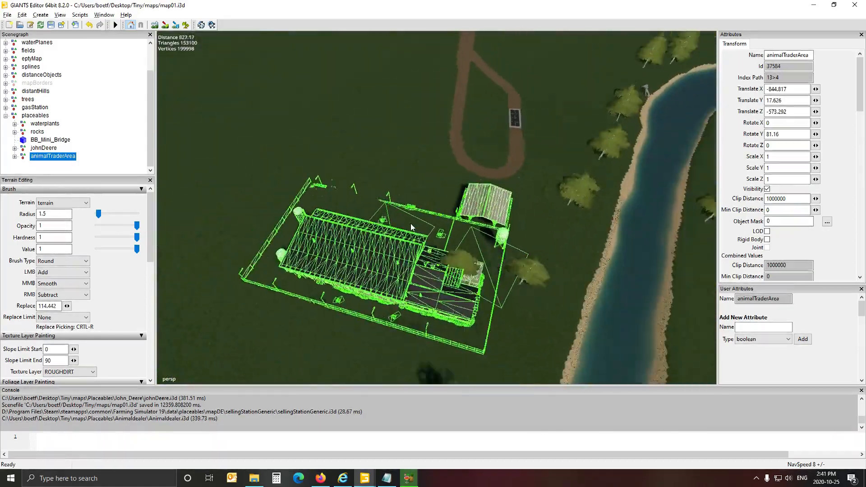
scroll(411, 223, down, 2)
alt+middle_drag(411, 223, 413, 224)
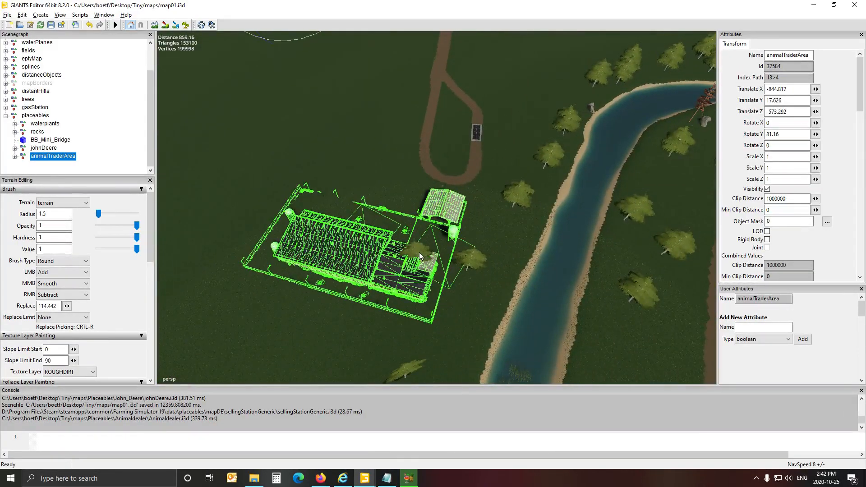
click(419, 256)
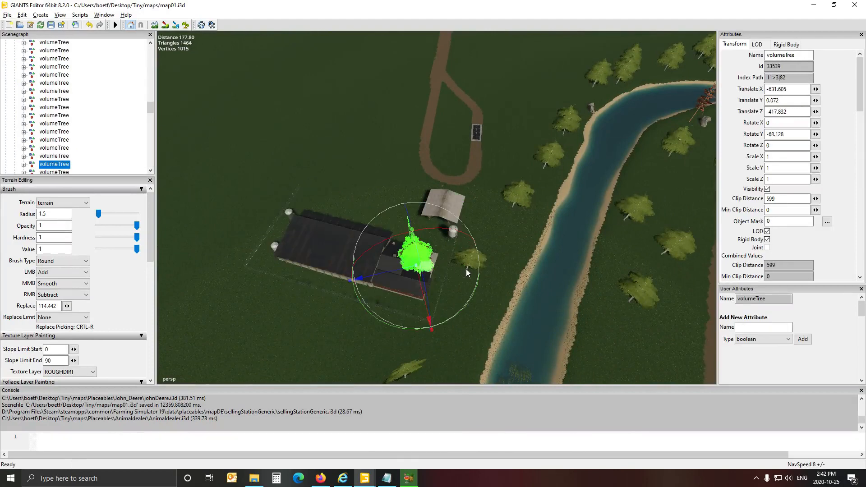
key(ctrl+b)
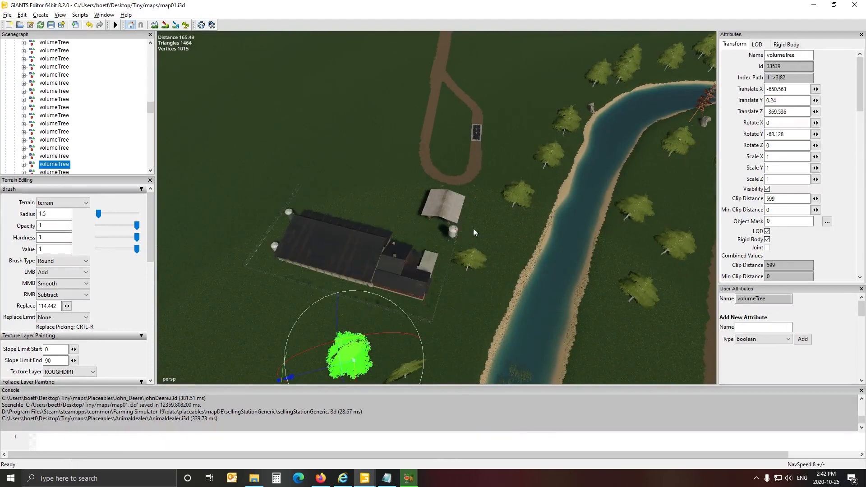
click(470, 265)
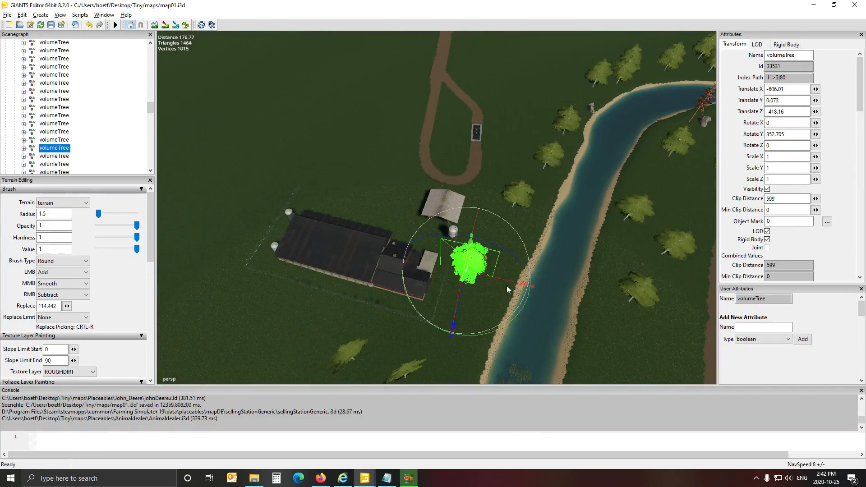
key(ctrl+b)
click(517, 253)
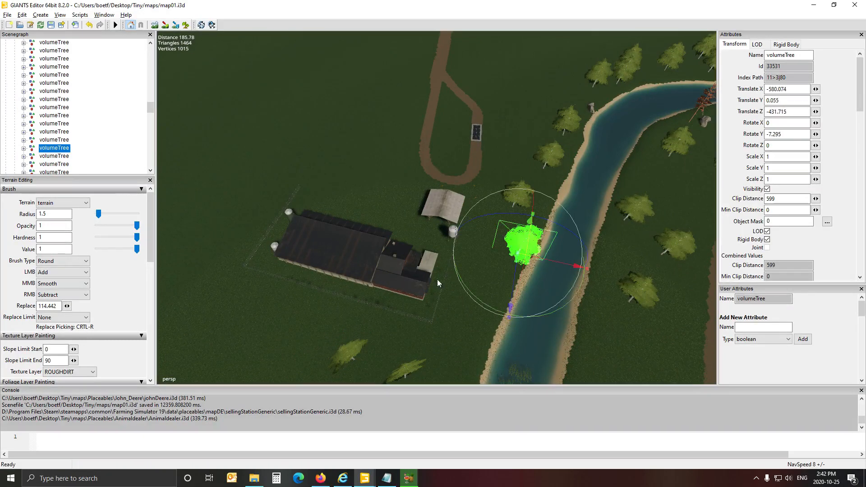
Delete the storageBarn from the animalTraderArea group beside the dirt road loop.
scroll(448, 297, up, 5)
mouse_move(449, 297)
alt+mouse_down()
mouse_move(446, 285)
mouse_move(439, 288)
alt+mouse_up()
scroll(438, 289, down, 4)
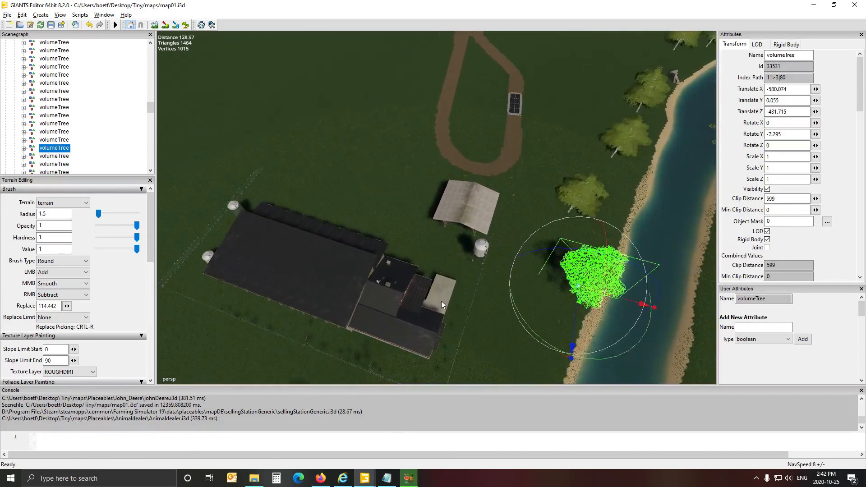
alt+drag(441, 301, 324, 219)
scroll(347, 212, down, 5)
scroll(324, 218, up, 5)
scroll(323, 219, down, 4)
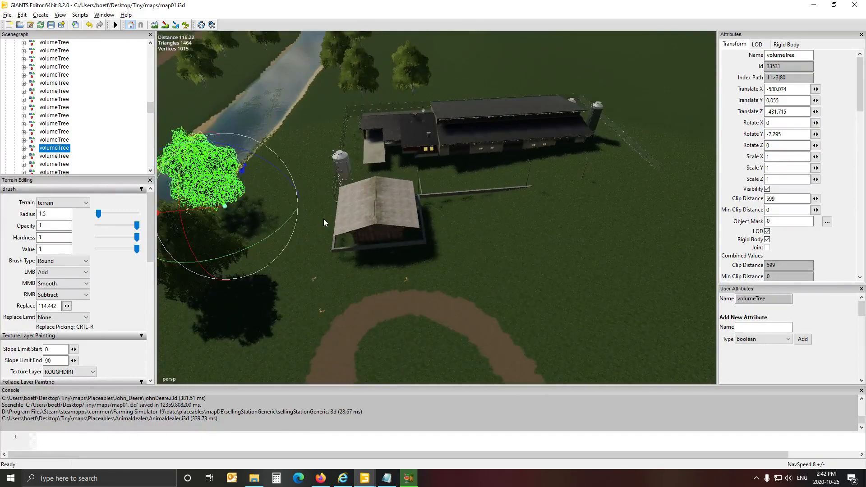
click(385, 214)
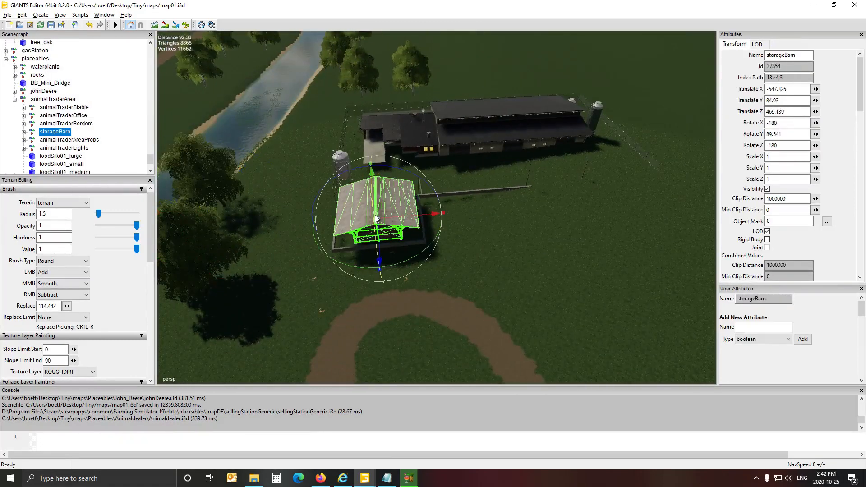
key(Delete)
Delete the concrete borders and corner pieces that enclosed the removed storage barn, along with the adjoining border runs beside the animal dealer.
click(352, 248)
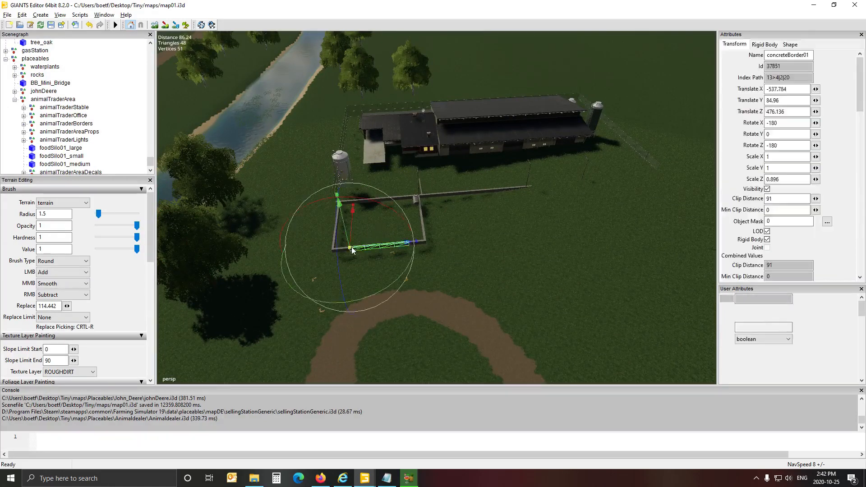
key(Delete)
click(336, 228)
key(Delete)
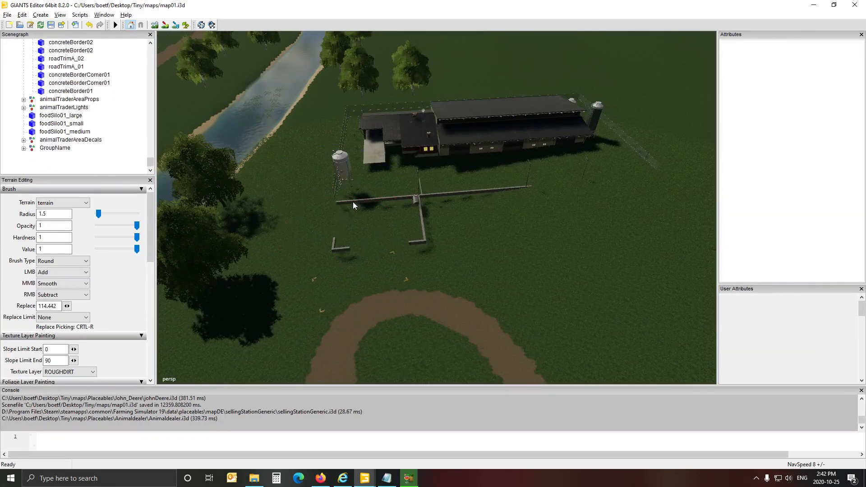
click(342, 247)
key(Delete)
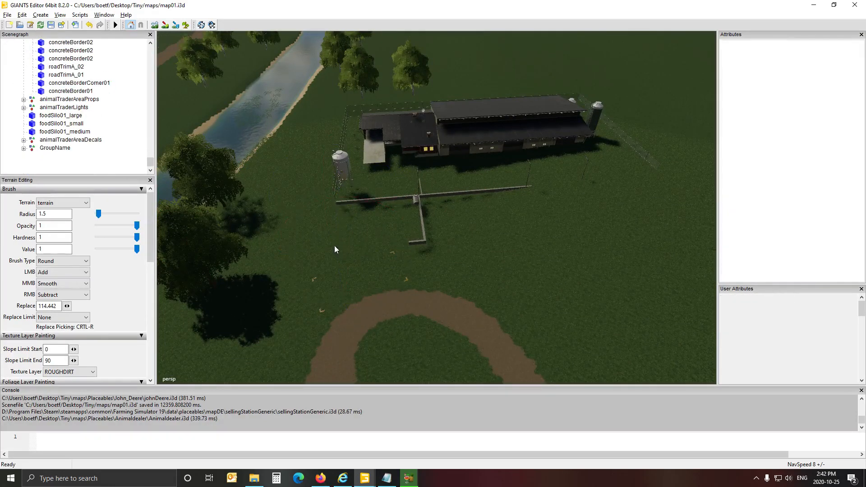
click(419, 242)
key(Delete)
click(423, 220)
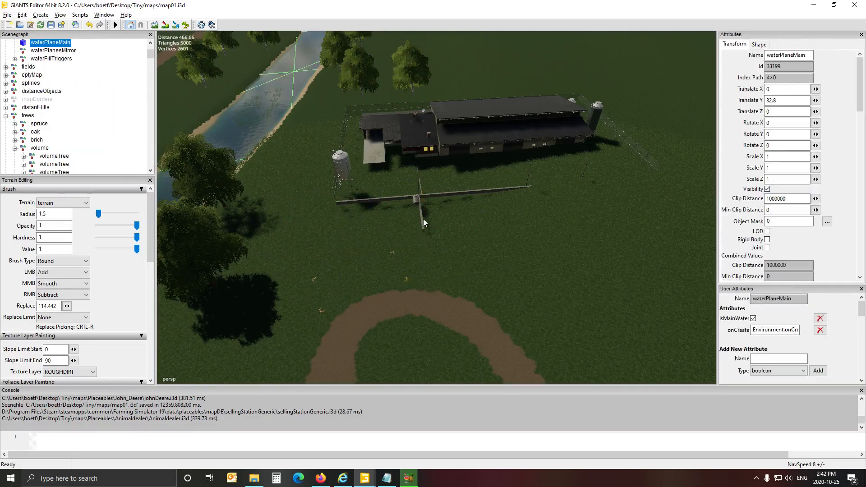
click(422, 219)
key(Delete)
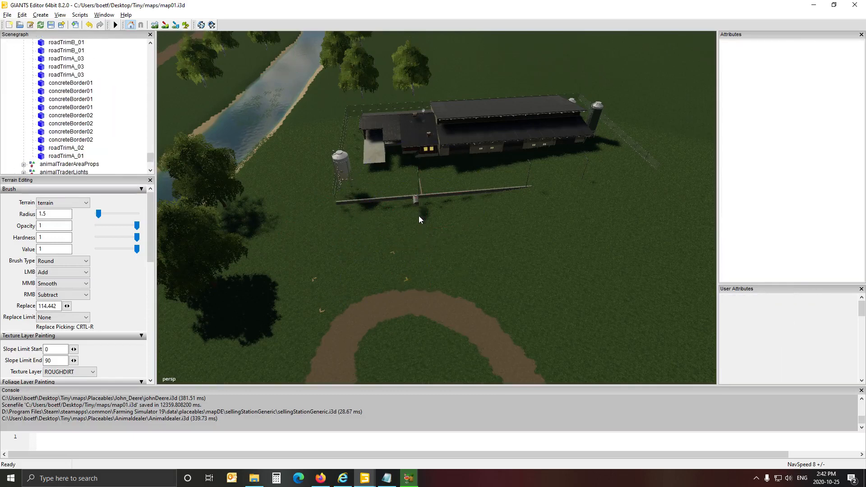
scroll(436, 247, down, 4)
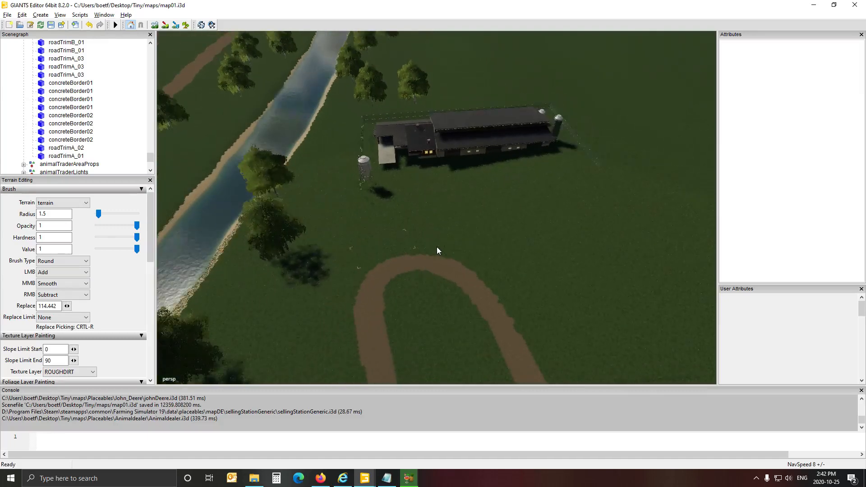
Move the whole animalTraderArea group to about X -821.5, Z -569.7 and lower it to about Y 14.5.
scroll(88, 108, up, 3)
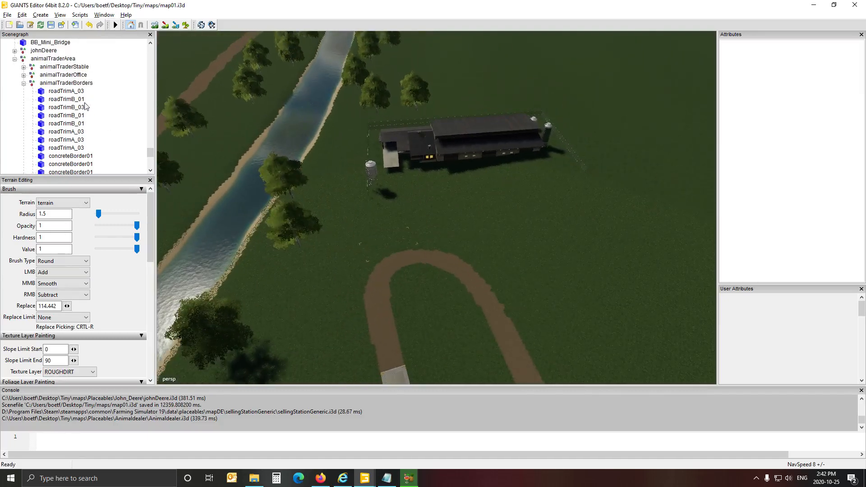
click(46, 59)
alt+drag(512, 229, 504, 281)
alt+scroll(489, 230, up, 3)
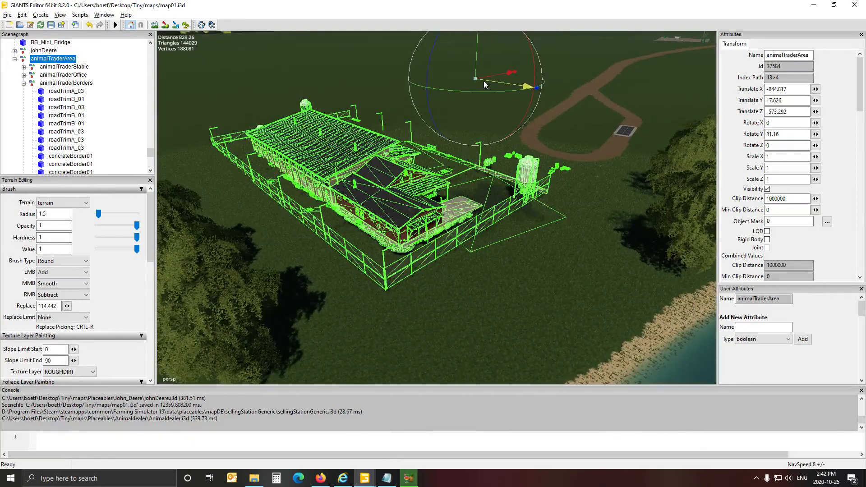
drag(484, 80, 494, 93)
alt+drag(293, 269, 316, 269)
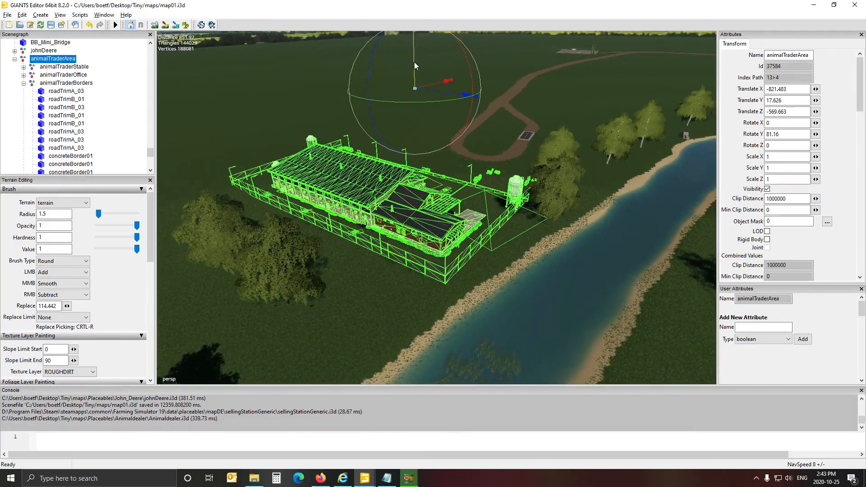
drag(414, 61, 418, 63)
alt+drag(300, 299, 329, 303)
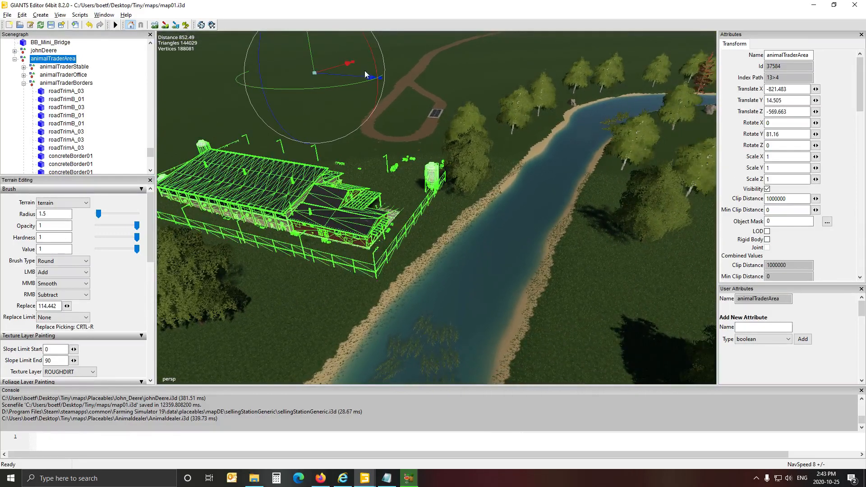
Shift the animalTraderArea group away from the river to about X -828, Z -571.
drag(367, 78, 373, 194)
alt+drag(395, 225, 443, 265)
scroll(317, 190, up, 7)
scroll(443, 265, down, 5)
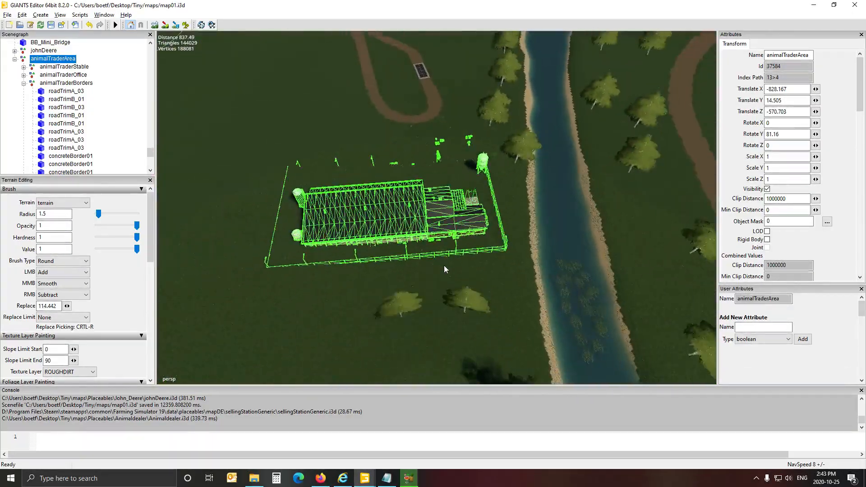
scroll(444, 265, up, 4)
scroll(402, 266, up, 3)
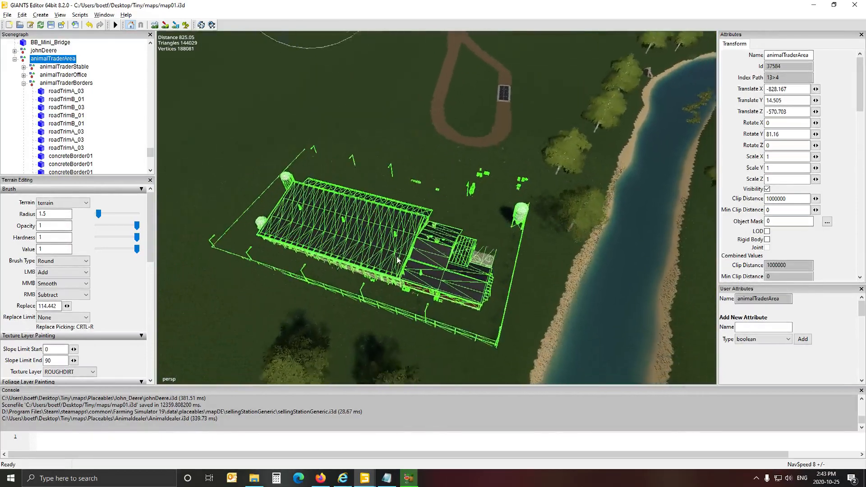
Collapse the animalTraderArea group and move it toward the dirt road loop, to about X -823.5, Z -601.
click(15, 59)
click(121, 114)
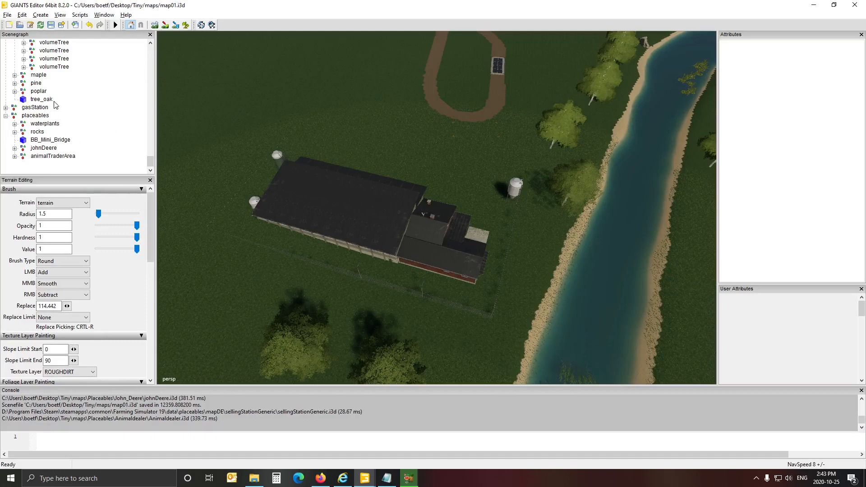
click(59, 156)
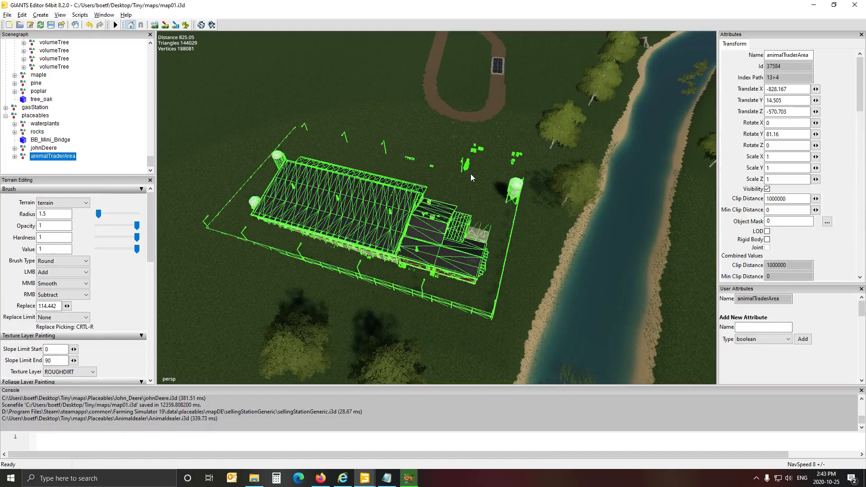
alt+drag(450, 193, 441, 160)
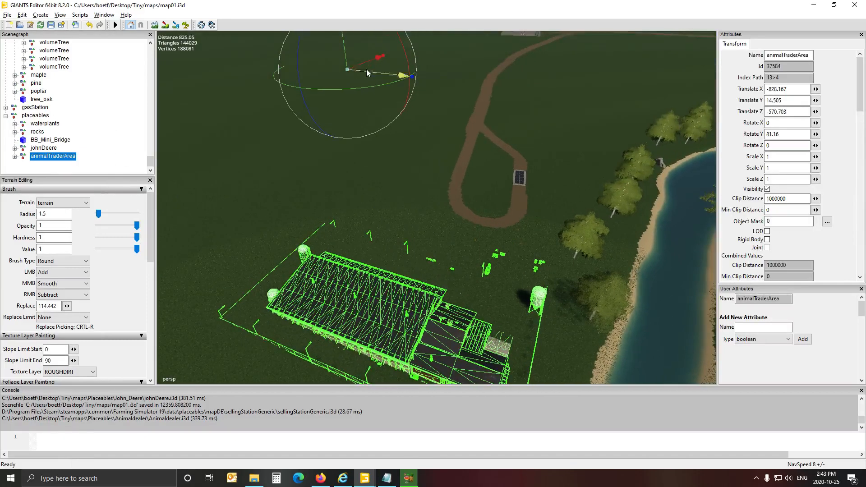
drag(367, 61, 378, 51)
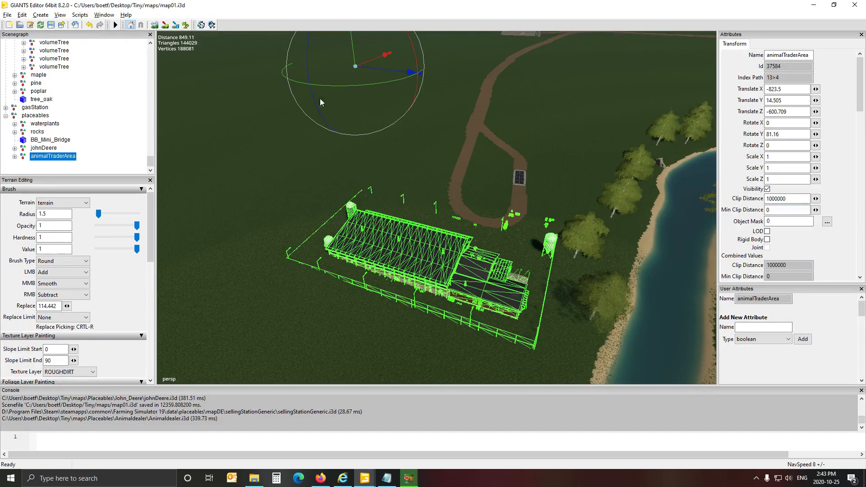
Set the terrain brush's secondary action to Replace with a picked height of 99.949, and level the ground outside the dealer's long fence at radius 4.25.
click(124, 102)
alt+drag(270, 158, 316, 206)
scroll(242, 169, up, 2)
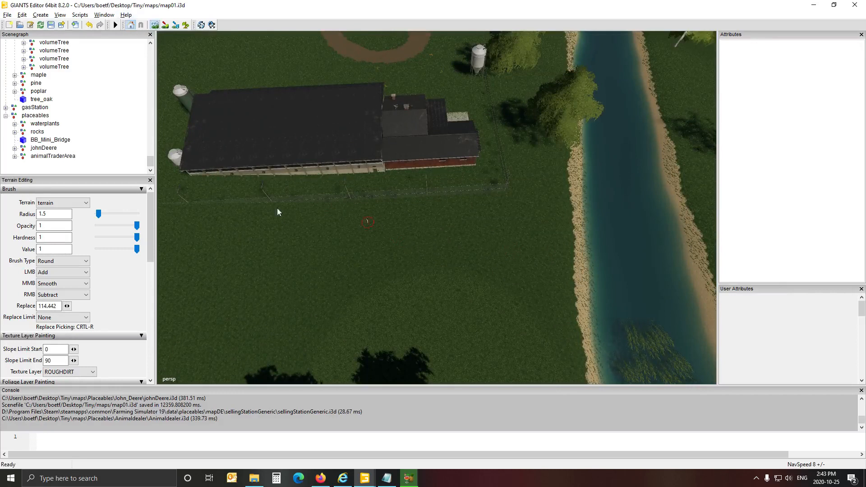
click(61, 295)
click(49, 324)
key(ctrl+r)
scroll(407, 206, up, 5)
drag(250, 210, 165, 216)
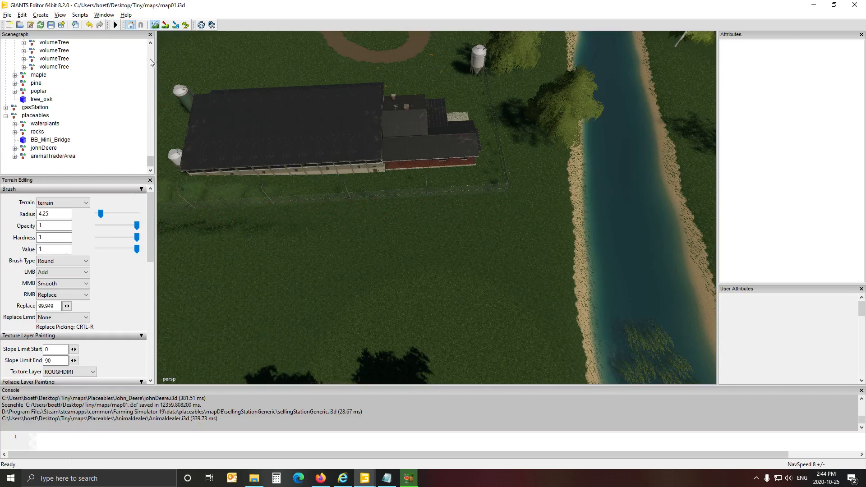
Enlarge the terrain brush radius to 9.5 and level a wider strip of ground around the animal dealer toward the road loop.
alt+drag(248, 99, 315, 123)
scroll(273, 110, down, 3)
scroll(286, 97, up, 2)
scroll(315, 123, down, 4)
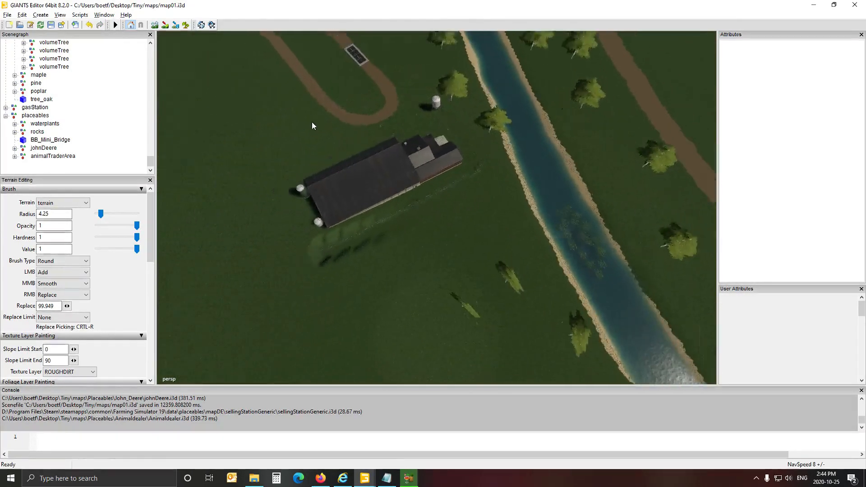
click(155, 25)
shift+scroll(340, 190, up, 7)
shift+scroll(343, 203, up, 4)
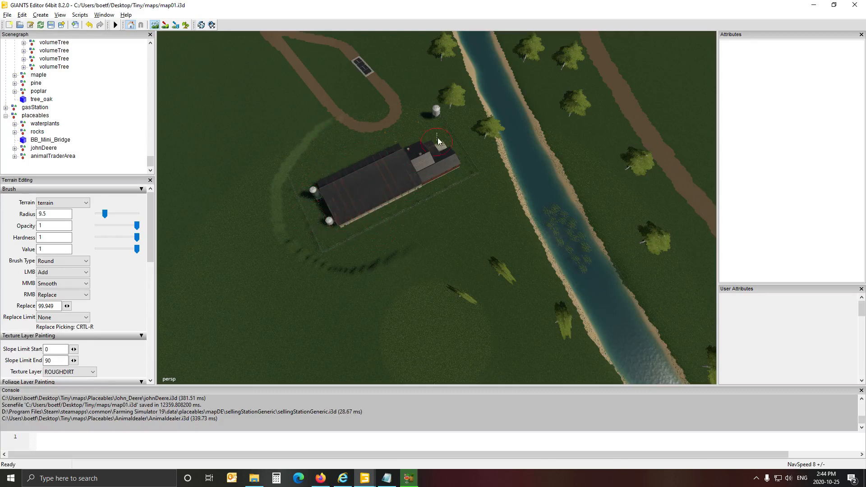
mouse_move(336, 115)
right_down()
mouse_move(328, 88)
mouse_move(341, 114)
right_up()
With a brush radius of about 19.5, widen the leveled ground around the animal dealer and smooth its edges into the surrounding terrain.
scroll(397, 195, up, 9)
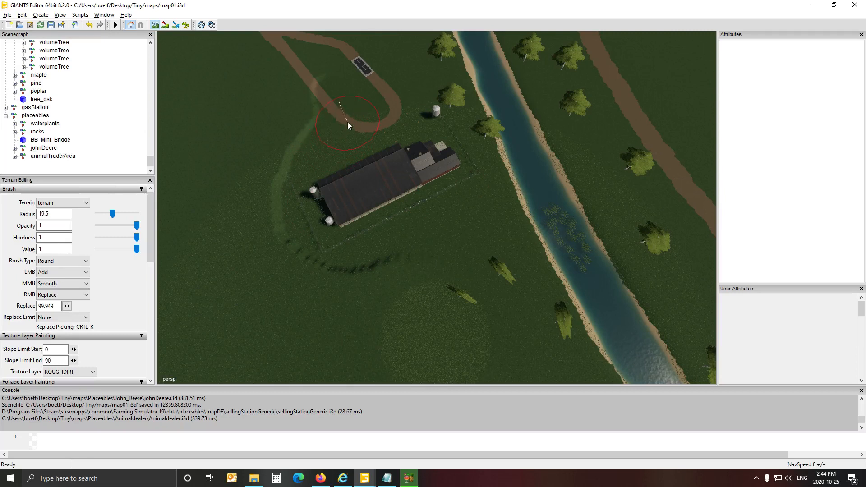
mouse_move(346, 119)
mouse_down()
mouse_move(330, 135)
mouse_move(311, 205)
mouse_move(309, 94)
mouse_up()
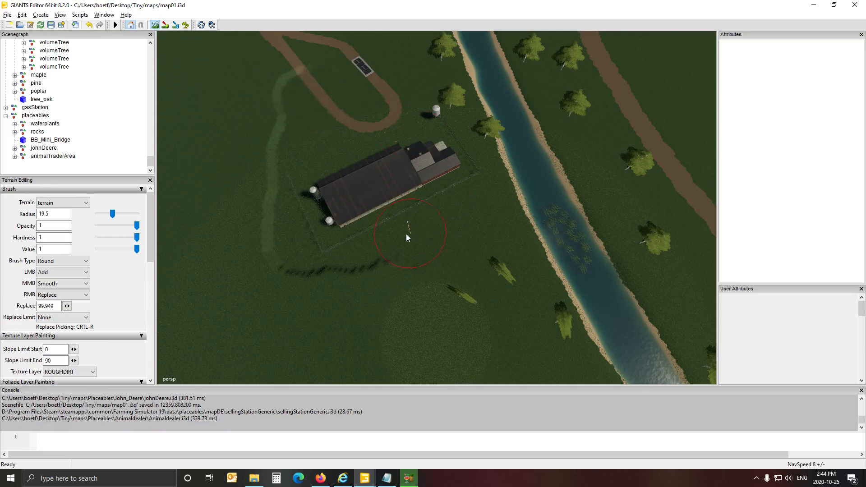
drag(407, 234, 320, 234)
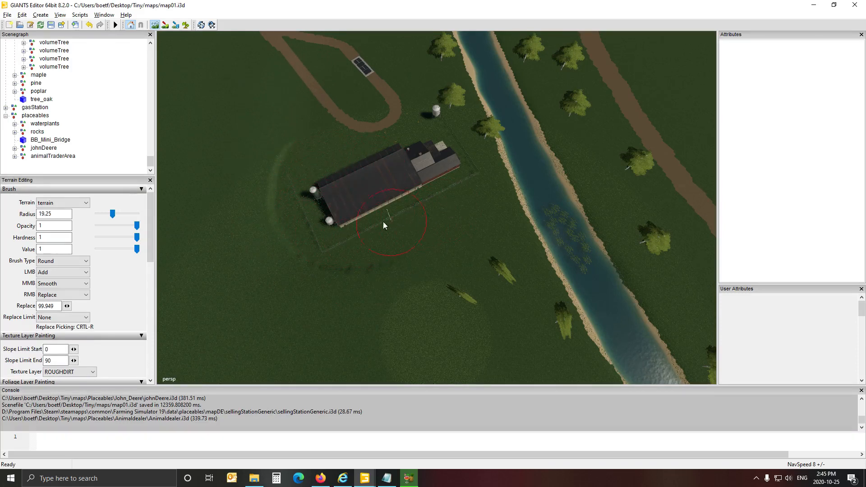
mouse_move(383, 221)
mouse_down()
mouse_move(306, 157)
mouse_move(313, 141)
mouse_move(290, 221)
mouse_move(301, 256)
mouse_move(340, 282)
mouse_move(403, 283)
mouse_up()
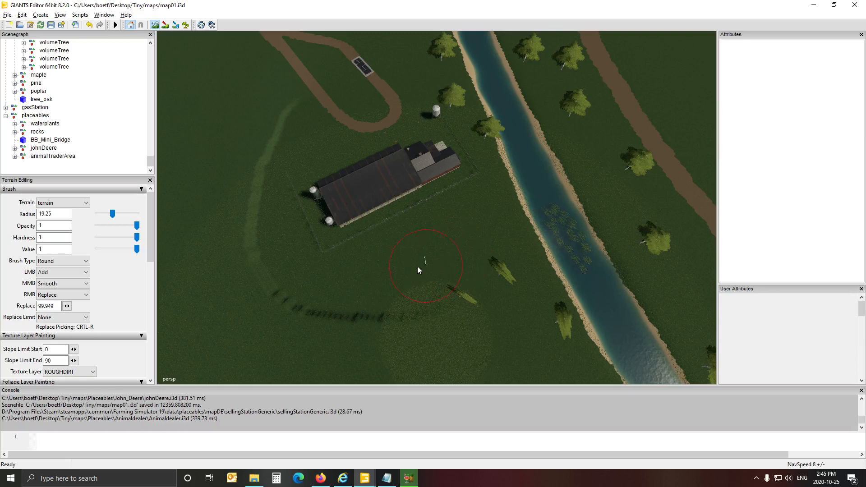
mouse_move(306, 247)
mouse_down()
mouse_move(259, 182)
mouse_move(273, 136)
mouse_up()
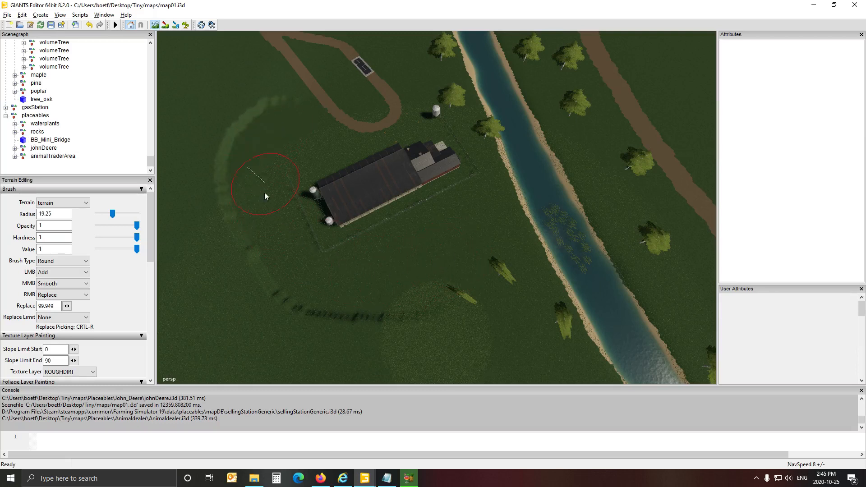
mouse_move(264, 193)
mouse_down()
mouse_move(291, 261)
mouse_move(366, 270)
mouse_up()
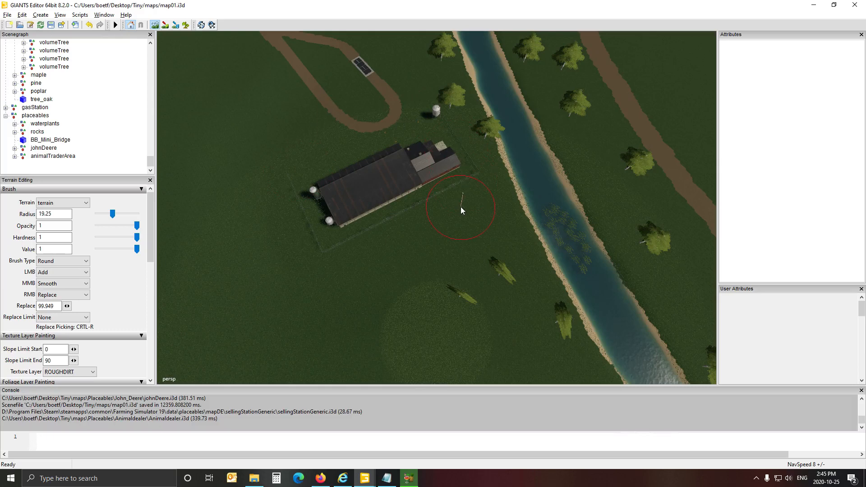
click(157, 26)
Switch to foliage painting beside the dirt road loop and choose the grass layer's green middle state.
mouse_move(315, 134)
alt+mouse_down()
mouse_move(250, 122)
mouse_move(283, 61)
mouse_move(316, 42)
mouse_move(304, 33)
mouse_move(263, 60)
mouse_move(213, 73)
mouse_move(145, 60)
mouse_move(495, 143)
mouse_move(374, 117)
mouse_move(380, 129)
mouse_move(455, 149)
mouse_move(445, 144)
alt+mouse_up()
scroll(248, 122, up, 4)
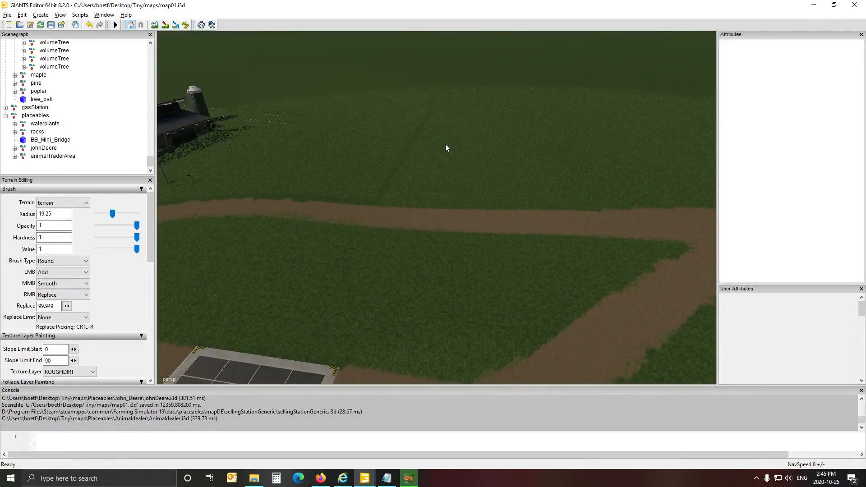
click(186, 25)
scroll(114, 304, down, 1)
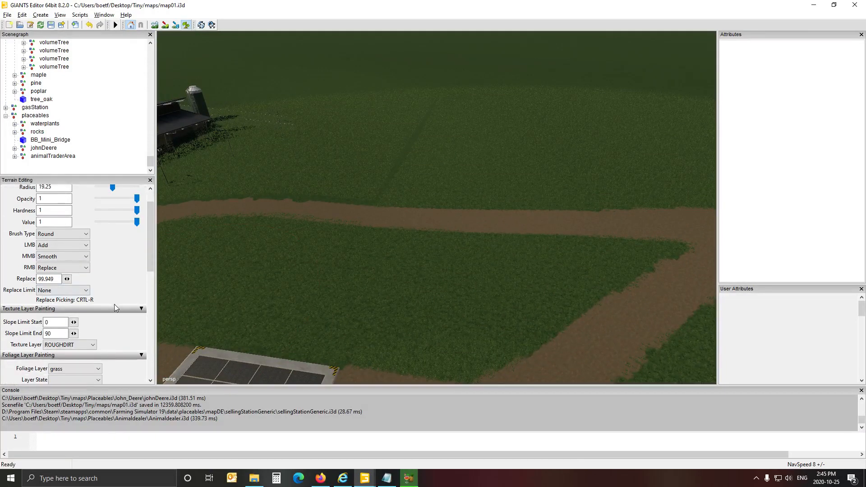
click(75, 380)
click(68, 403)
click(74, 380)
click(67, 409)
Set the foliage brush radius to 11.5 and its secondary action to Subtract, and paint grass over the field between the dealer and the road.
scroll(526, 170, down, 2)
scroll(466, 150, down, 3)
click(63, 267)
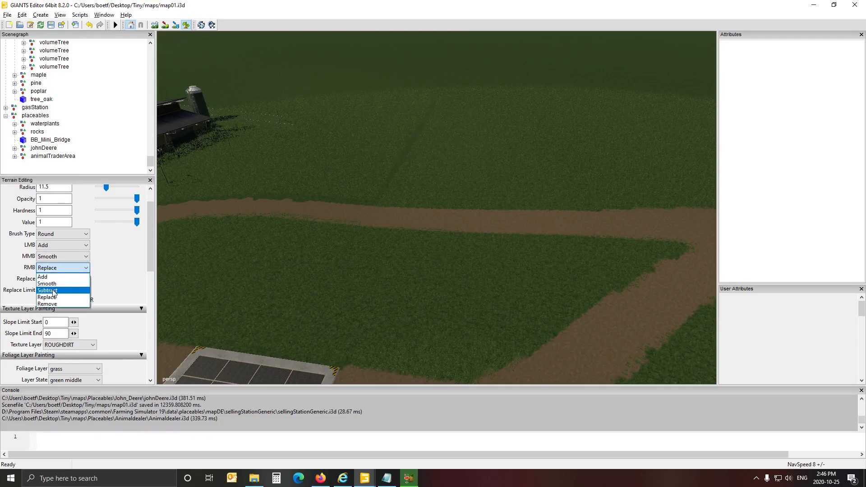
click(53, 293)
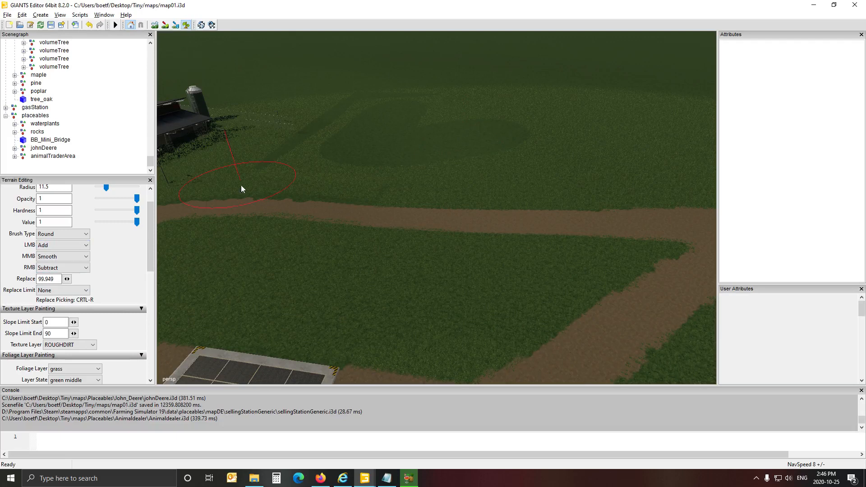
click(186, 25)
Paint green middle grass over the remaining open ground beyond the silo end of the animal dealer.
mouse_move(320, 131)
alt+mouse_down()
mouse_move(267, 93)
mouse_move(515, 202)
mouse_move(481, 131)
mouse_move(487, 211)
mouse_move(491, 189)
alt+mouse_up()
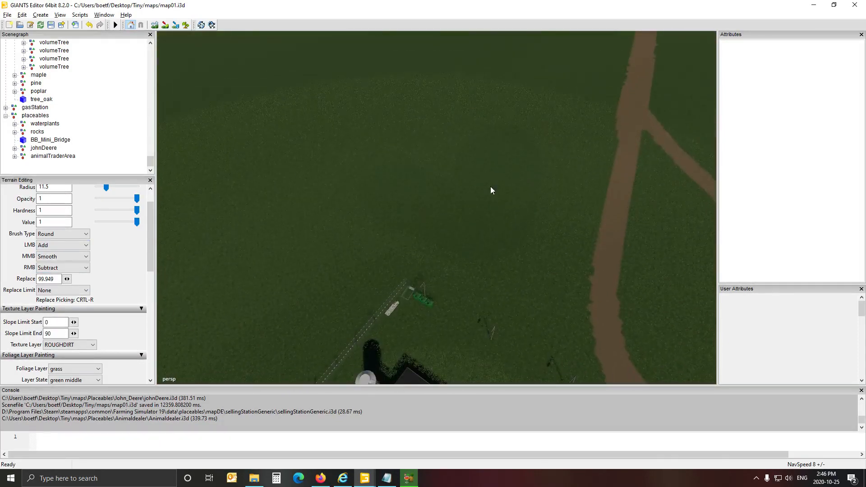
click(186, 25)
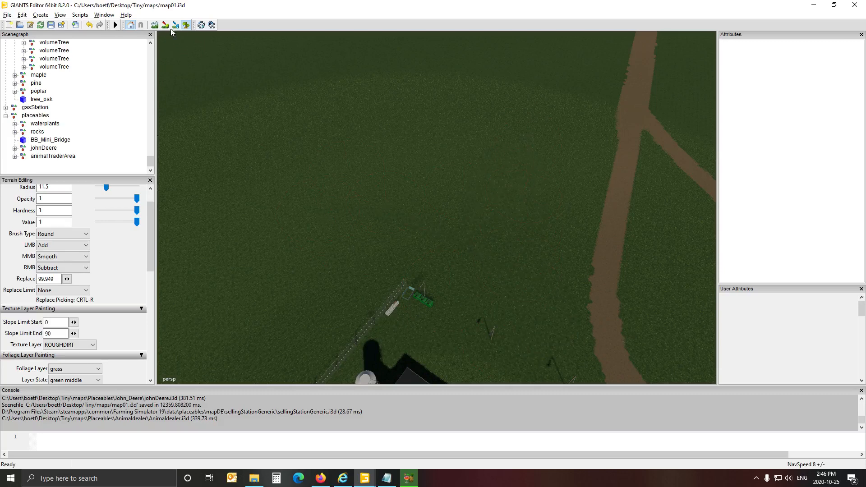
click(186, 26)
Paint green middle grass over the ground outside the animal dealer's long fence and around its silo corner.
mouse_move(393, 176)
alt+mouse_down()
mouse_move(132, 174)
mouse_move(277, 124)
mouse_move(346, 113)
mouse_move(403, 138)
mouse_move(537, 161)
alt+mouse_up()
scroll(178, 153, up, 3)
scroll(345, 113, down, 5)
scroll(501, 157, down, 5)
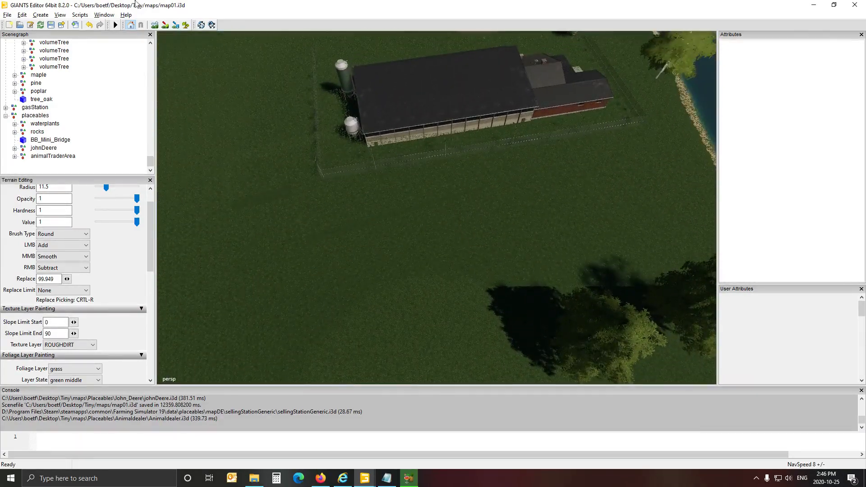
click(186, 25)
click(295, 118)
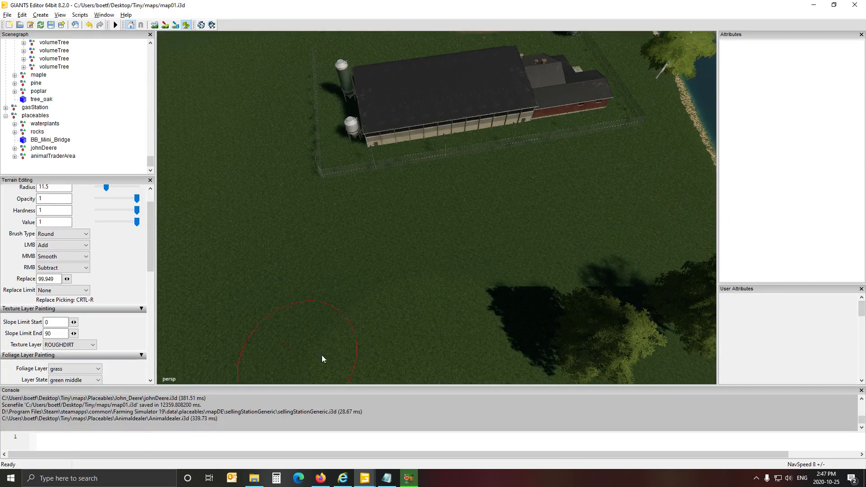
click(189, 28)
Set the foliage brush radius to 3 and clear the grass from the dirt road loop's curved end beside the animal dealer.
mouse_move(253, 119)
alt+mouse_down()
mouse_move(231, 56)
mouse_move(324, 26)
mouse_move(492, 138)
mouse_move(412, 120)
mouse_move(450, 186)
alt+mouse_up()
scroll(231, 55, up, 3)
scroll(324, 26, up, 3)
scroll(422, 106, up, 5)
scroll(419, 148, down, 5)
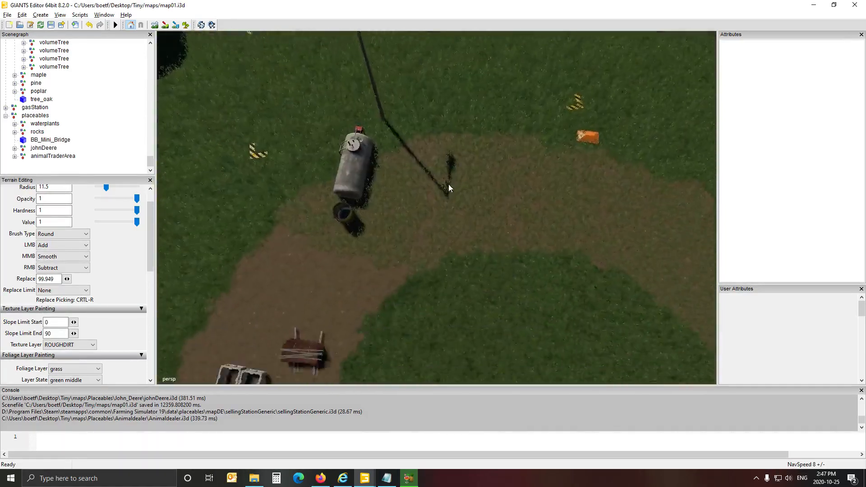
scroll(475, 189, down, 2)
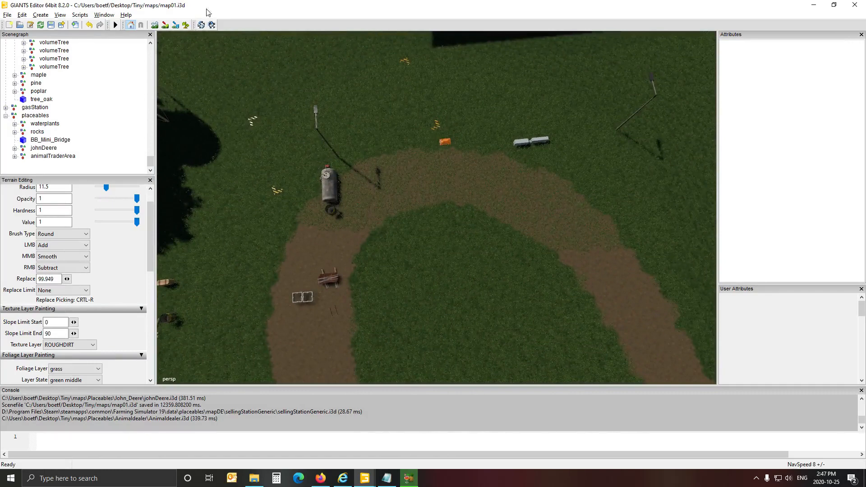
click(186, 25)
scroll(365, 195, down, 15)
scroll(480, 185, down, 3)
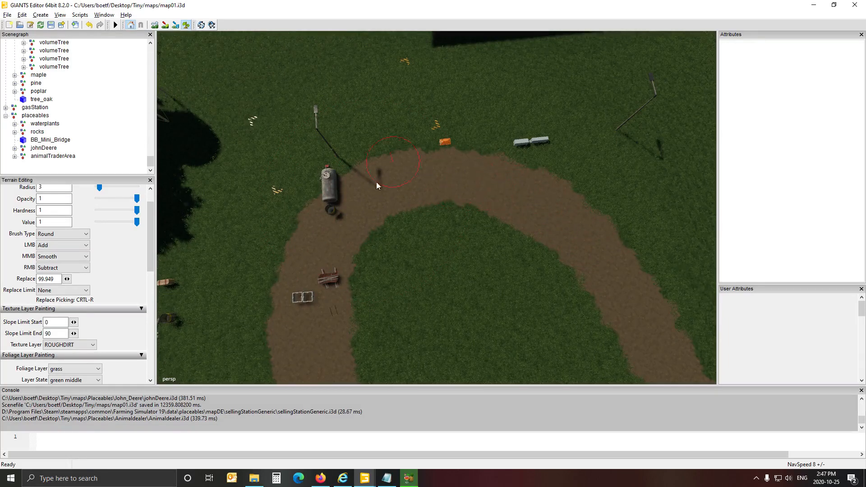
click(185, 26)
Switch to terrain detail texture painting above the animal dealer and choose the CONCRETE texture layer.
mouse_move(370, 229)
alt+mouse_down()
mouse_move(458, 171)
mouse_move(386, 107)
mouse_move(387, 189)
mouse_move(377, 182)
mouse_move(506, 193)
mouse_move(462, 201)
mouse_move(438, 201)
mouse_move(448, 188)
mouse_move(408, 193)
mouse_move(436, 172)
mouse_move(435, 286)
mouse_move(406, 252)
mouse_move(429, 308)
alt+mouse_up()
scroll(458, 171, up, 3)
scroll(459, 172, up, 3)
scroll(506, 193, down, 4)
scroll(447, 189, up, 2)
scroll(437, 171, up, 2)
scroll(437, 172, up, 2)
scroll(434, 286, down, 4)
scroll(429, 303, up, 3)
scroll(430, 308, down, 5)
scroll(429, 308, up, 2)
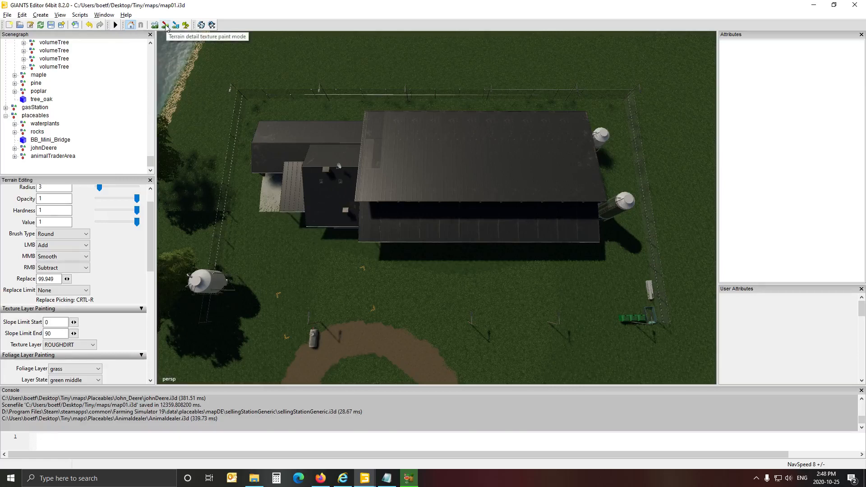
click(166, 26)
click(69, 346)
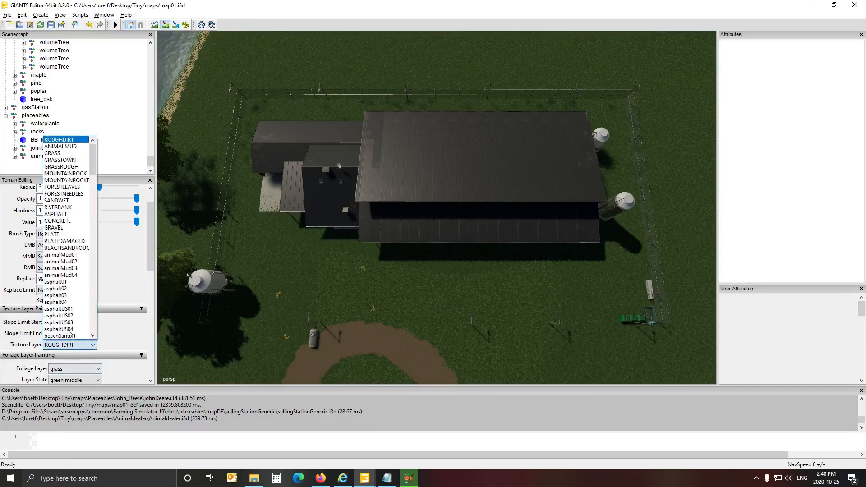
click(72, 221)
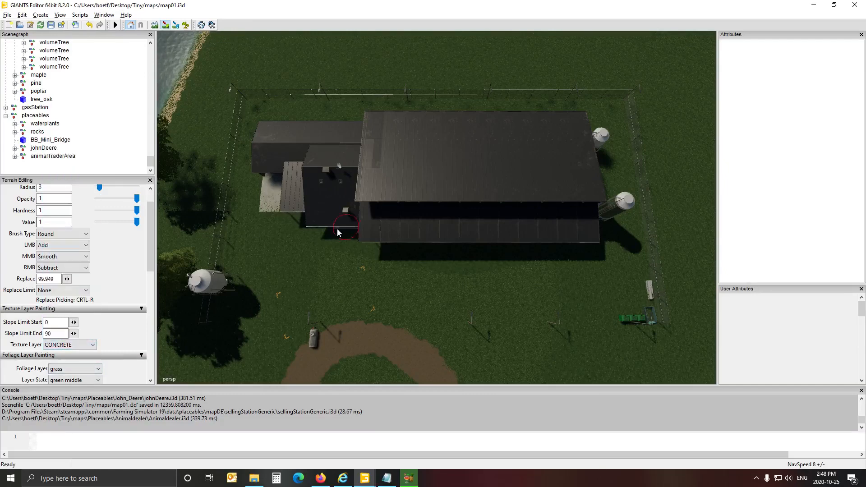
click(53, 234)
click(49, 250)
ctrl+scroll(271, 273, up, 5)
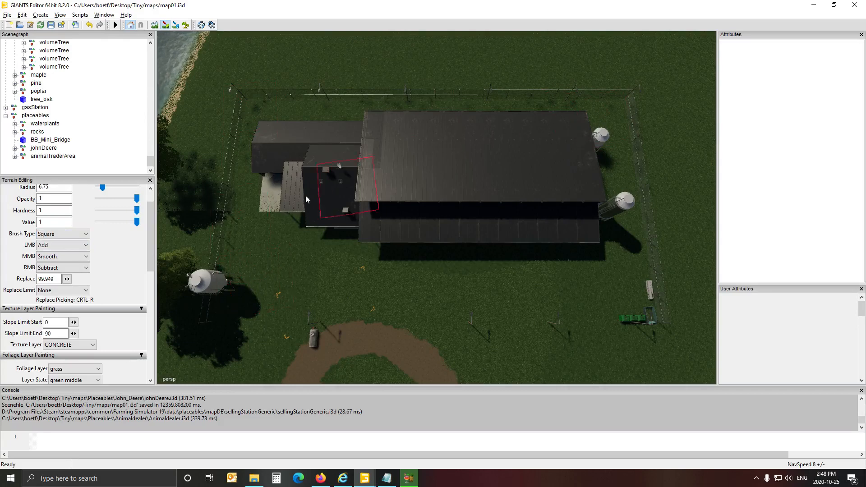
click(58, 233)
click(54, 244)
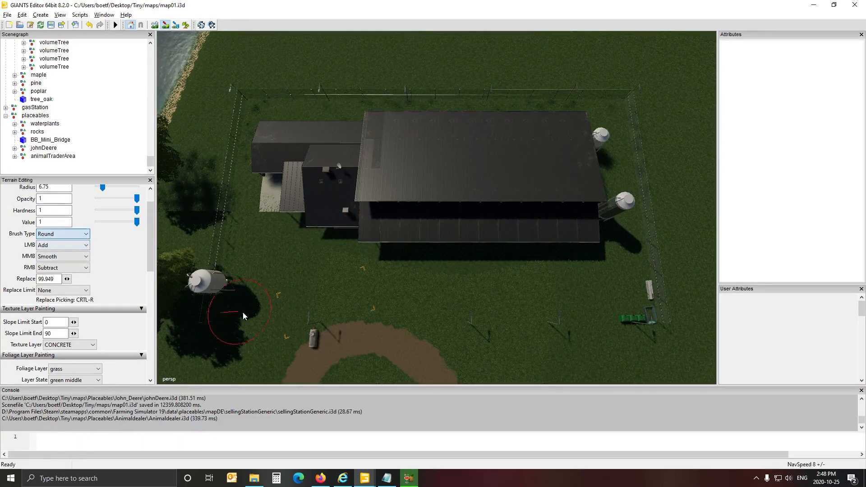
Paint a concrete ring inside the animal dealer's fence with a brush radius of 3.75, and enlarge the radius to 7.25.
ctrl+scroll(235, 295, down, 3)
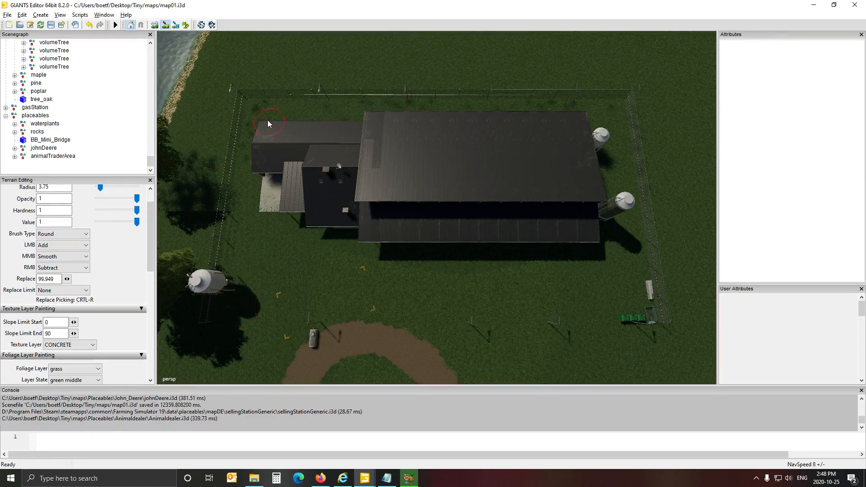
drag(259, 115, 397, 117)
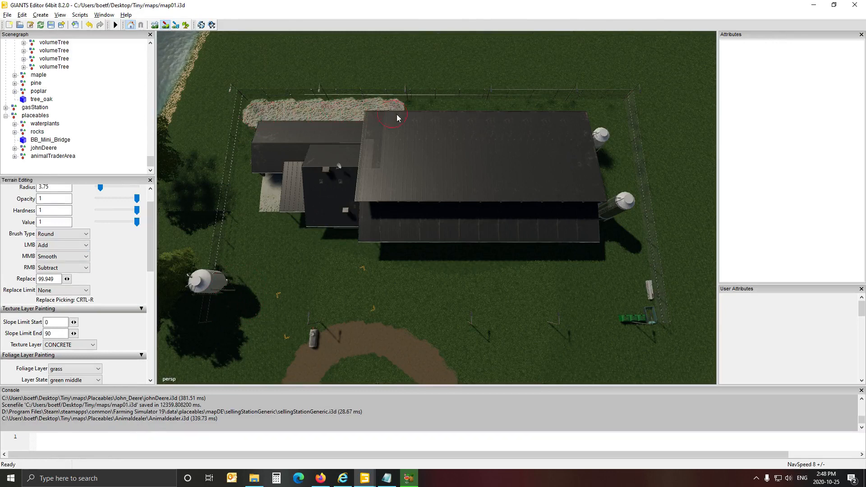
mouse_move(467, 115)
mouse_down()
mouse_move(616, 112)
mouse_move(620, 130)
mouse_up()
mouse_move(620, 161)
mouse_down()
mouse_move(641, 302)
mouse_move(443, 303)
mouse_up()
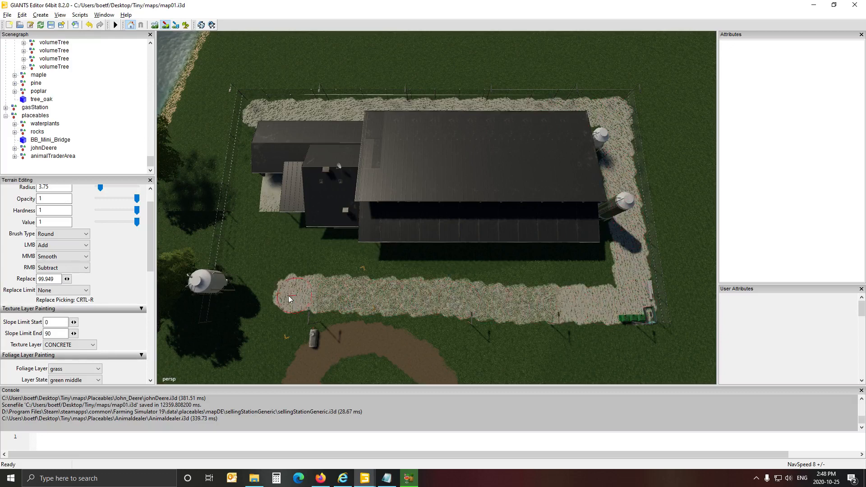
drag(238, 221, 253, 161)
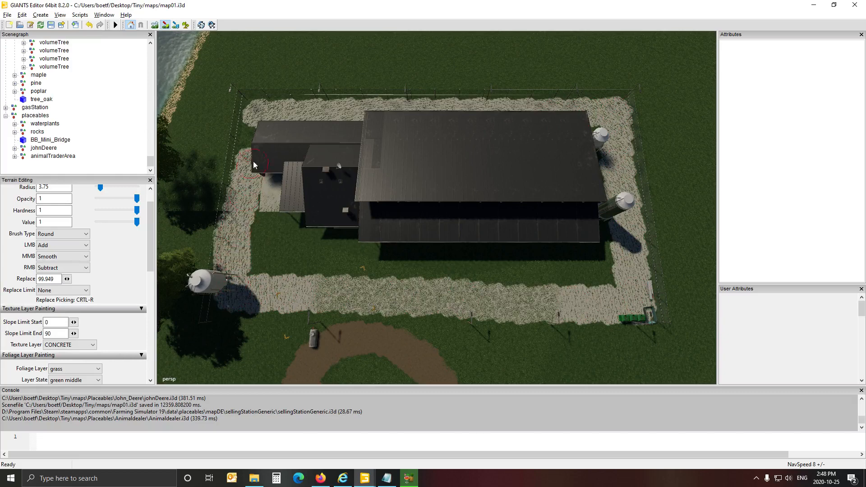
drag(261, 111, 358, 119)
ctrl+scroll(279, 249, up, 7)
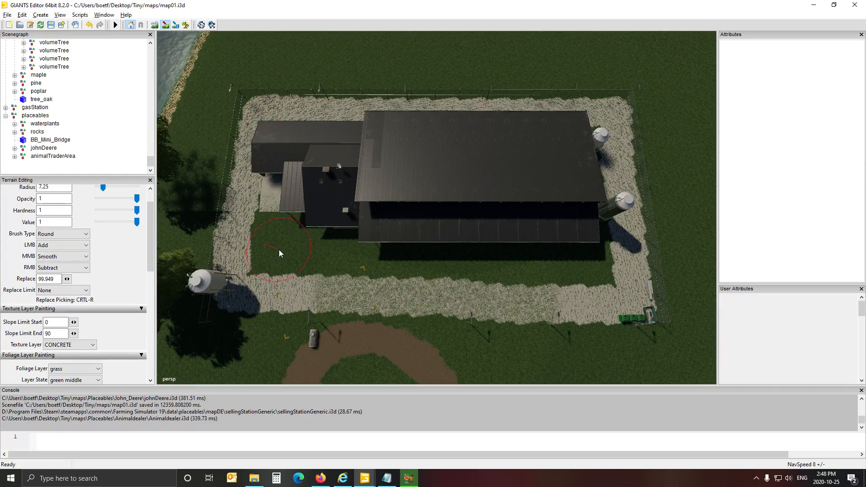
mouse_move(279, 249)
mouse_down()
mouse_move(562, 261)
mouse_move(594, 237)
mouse_up()
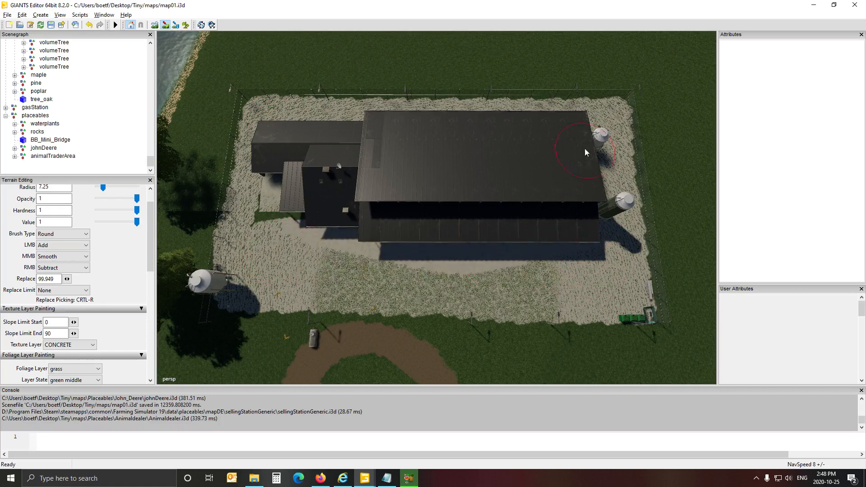
mouse_move(353, 156)
mouse_down()
mouse_move(237, 153)
mouse_move(264, 165)
mouse_up()
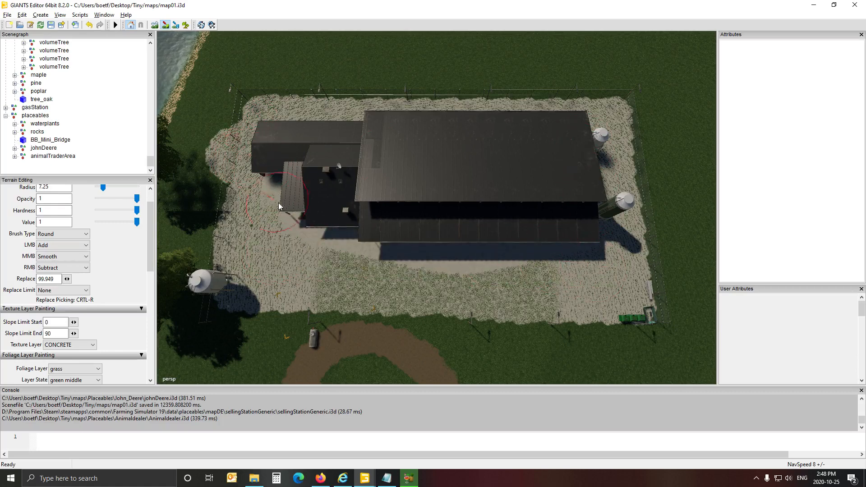
mouse_move(279, 206)
mouse_down()
mouse_move(339, 220)
mouse_move(290, 193)
mouse_up()
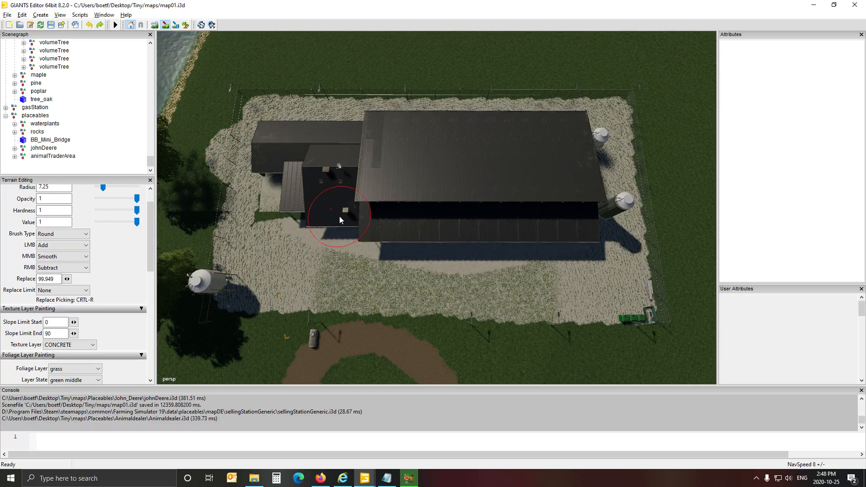
key(ctrl+z)
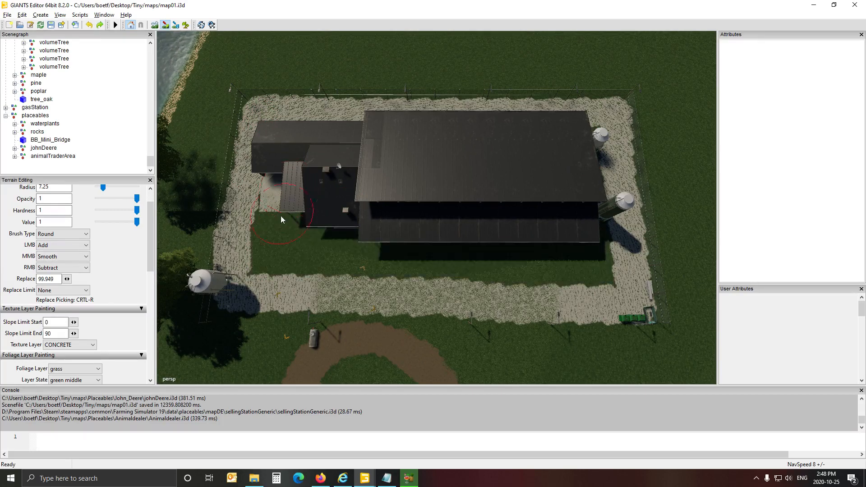
Fill the remaining grass between the concrete ring and the animal dealer's building with concrete, and leave texture painting.
mouse_move(279, 202)
mouse_down()
mouse_move(537, 203)
mouse_move(597, 244)
mouse_move(323, 258)
mouse_move(276, 246)
mouse_up()
drag(511, 265, 532, 241)
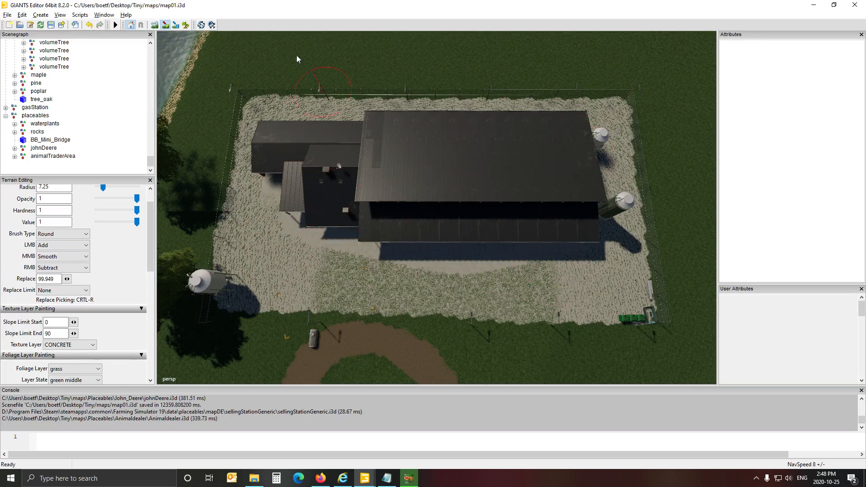
click(162, 26)
Set the foliage brush radius to 9 and clear the grass from the whole concrete pad around the animal dealer.
mouse_move(297, 126)
alt+mouse_down()
mouse_move(283, 88)
mouse_move(223, 64)
mouse_move(1, 96)
alt+mouse_up()
scroll(283, 88, up, 5)
alt+drag(603, 286, 576, 309)
scroll(567, 236, down, 3)
scroll(567, 236, down, 3)
scroll(570, 204, up, 5)
scroll(575, 311, down, 6)
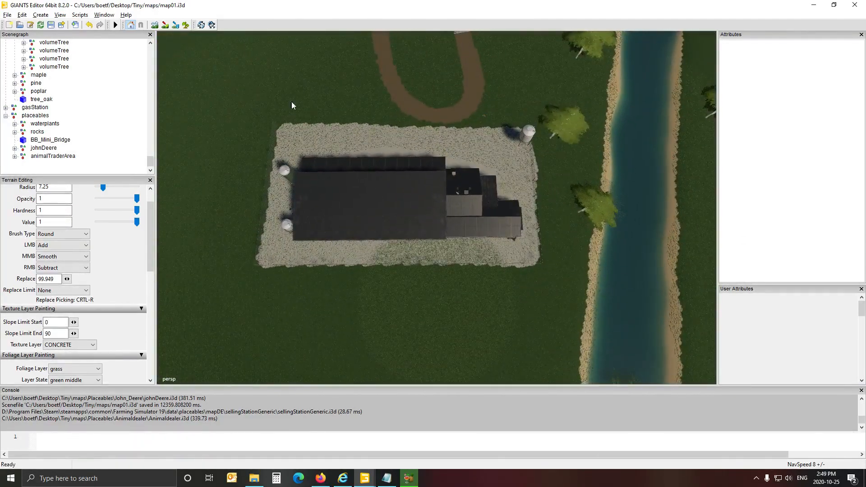
click(185, 25)
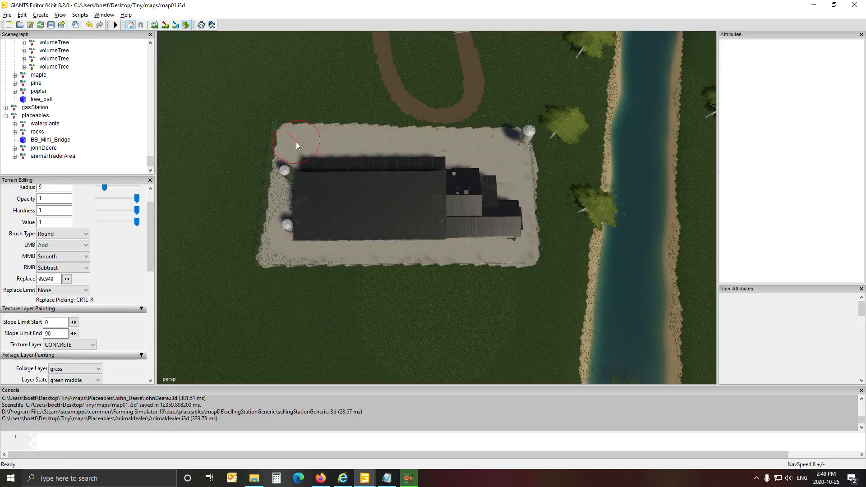
drag(296, 142, 282, 245)
right_drag(283, 244, 487, 233)
click(165, 25)
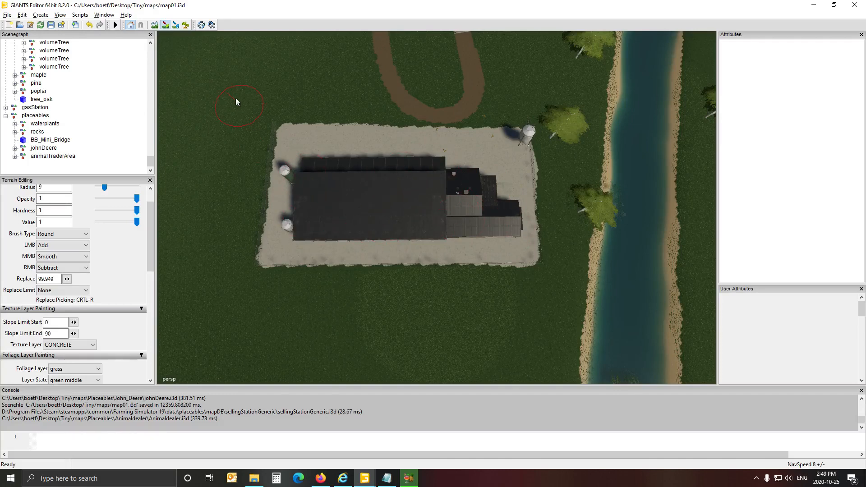
click(166, 28)
Select animalTraderArea in the scenegraph and set its Y rotation to 90.
alt+drag(406, 195, 423, 148)
scroll(270, 128, up, 4)
scroll(283, 144, up, 4)
scroll(451, 180, down, 10)
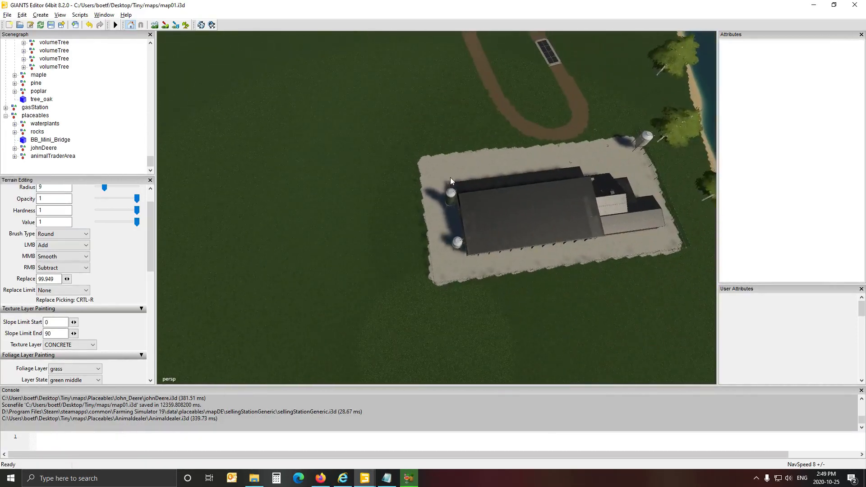
click(70, 158)
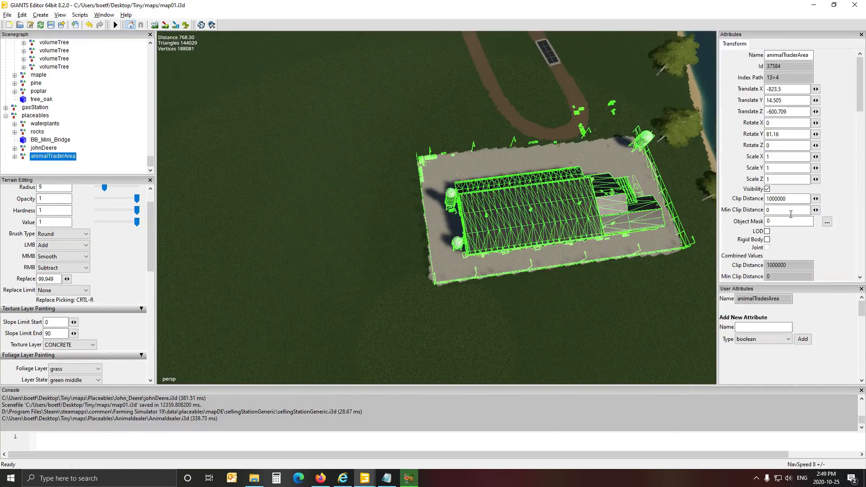
drag(790, 140, 767, 140)
text(90)
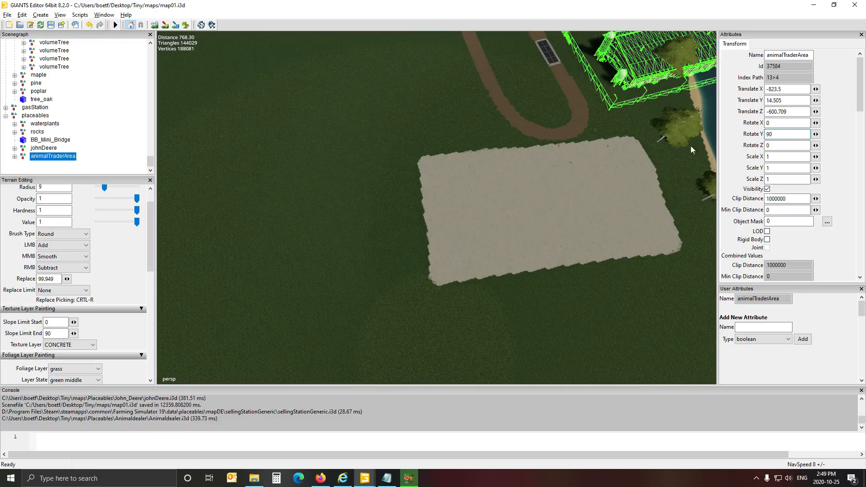
Move animalTraderArea back onto the concrete pad, at about X -918.971 and Z -540.332.
alt+drag(433, 219, 394, 193)
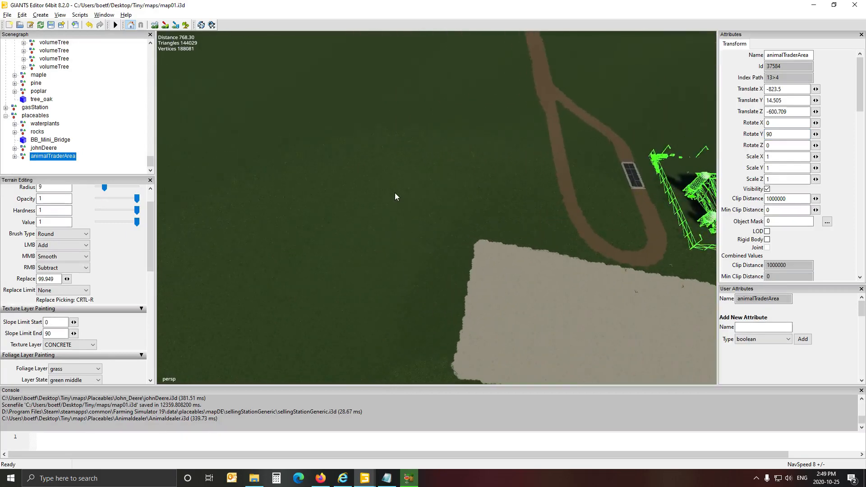
scroll(394, 193, down, 1)
scroll(394, 193, down, 3)
key(Right)
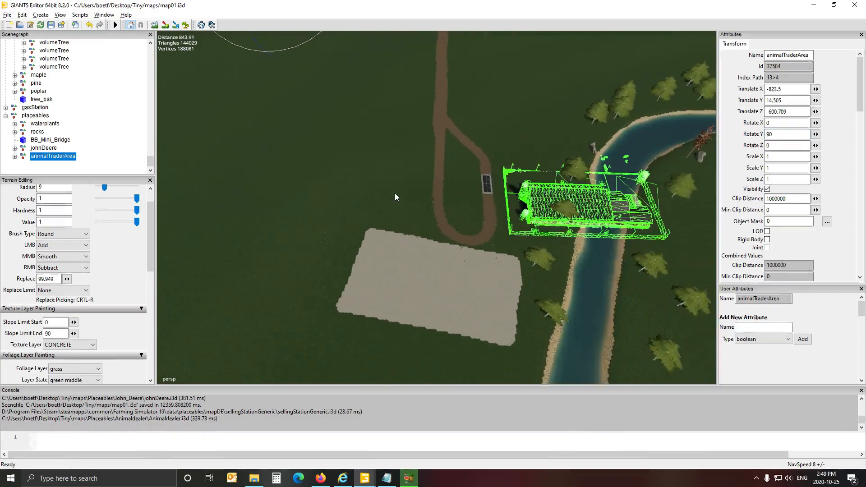
alt+drag(395, 195, 365, 137)
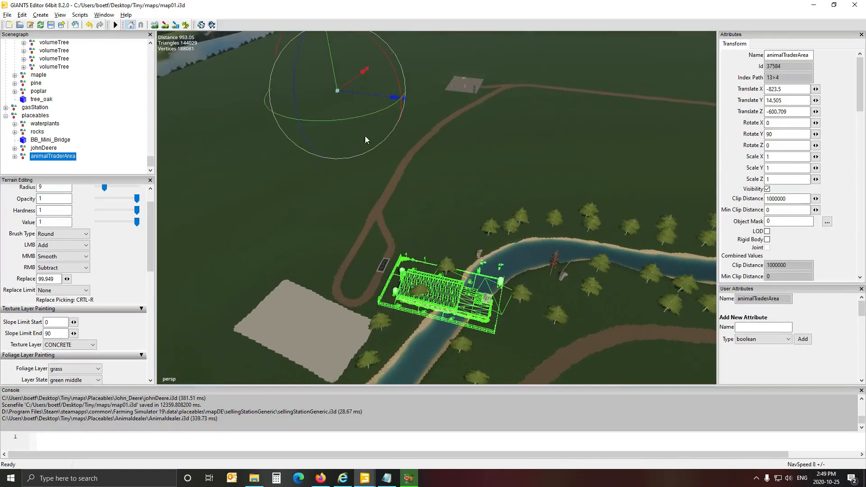
drag(356, 85, 312, 99)
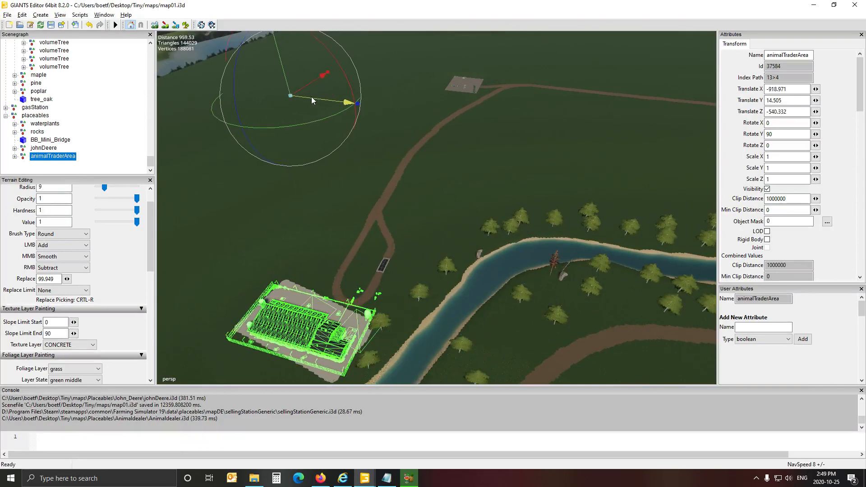
Shift animalTraderArea along the Z axis to about -536.673 to fit its fence better to the concrete pad.
alt+drag(444, 146, 391, 185)
scroll(391, 185, up, 3)
scroll(391, 185, up, 5)
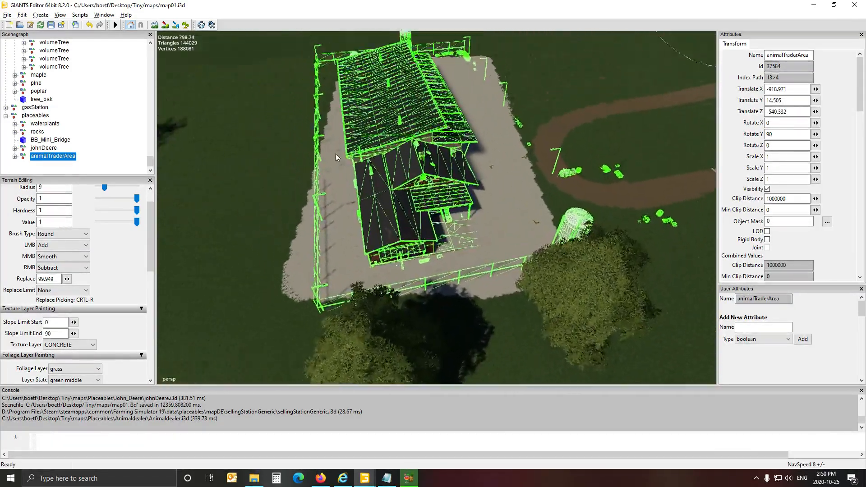
mouse_move(335, 153)
alt+mouse_down()
mouse_move(311, 156)
mouse_move(318, 183)
mouse_move(323, 163)
alt+mouse_up()
scroll(318, 162, up, 4)
scroll(323, 164, down, 3)
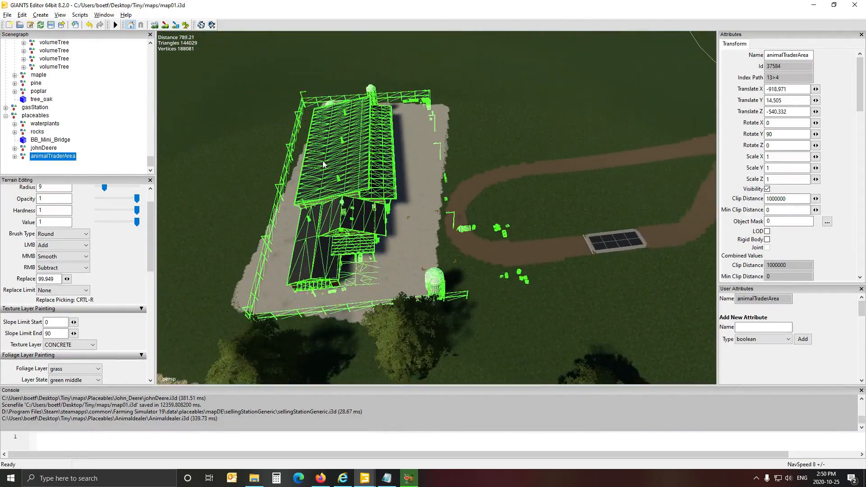
alt+drag(353, 197, 403, 168)
drag(637, 38, 635, 39)
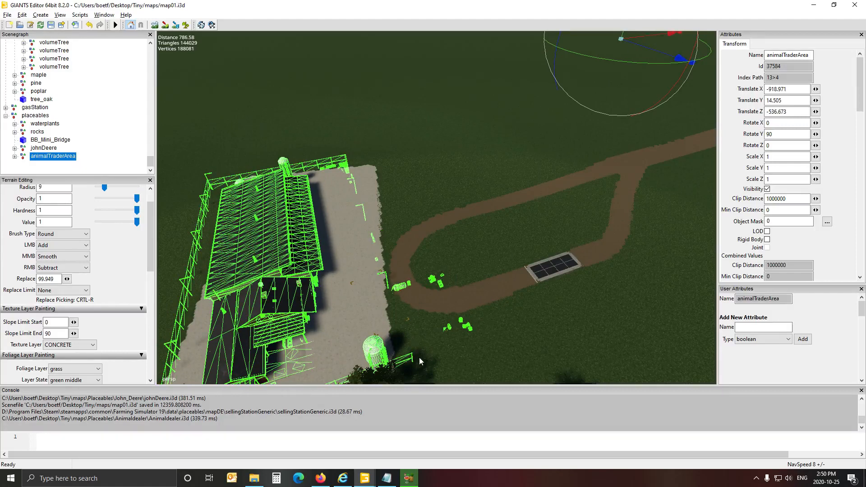
Switch to terrain texture painting at the animal dealer's riverside end and set the brush type to Square.
alt+drag(447, 303, 422, 348)
scroll(396, 293, up, 3)
scroll(348, 315, down, 2)
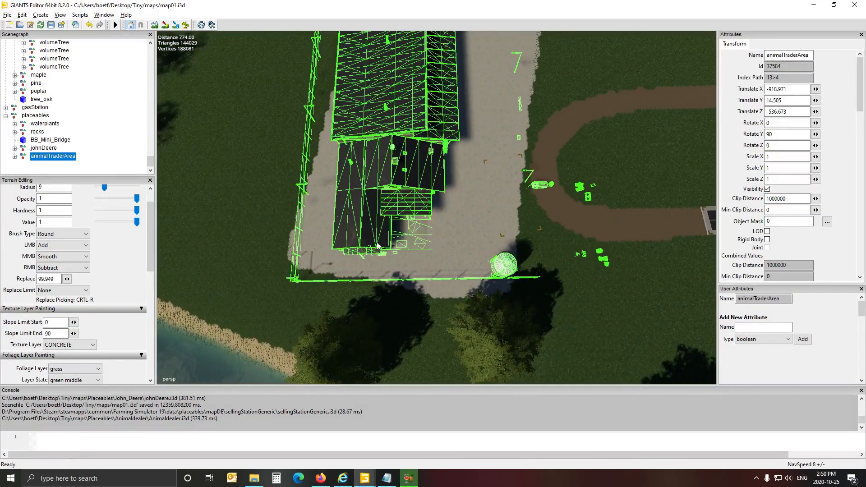
click(165, 24)
click(63, 234)
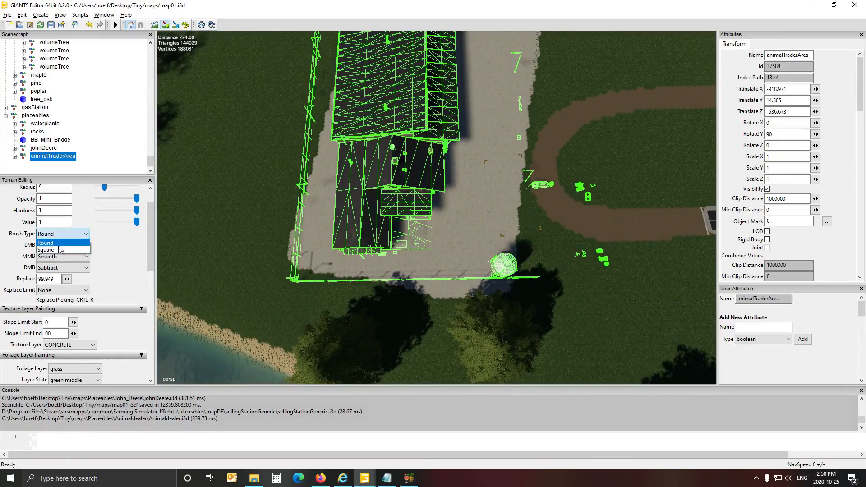
click(58, 246)
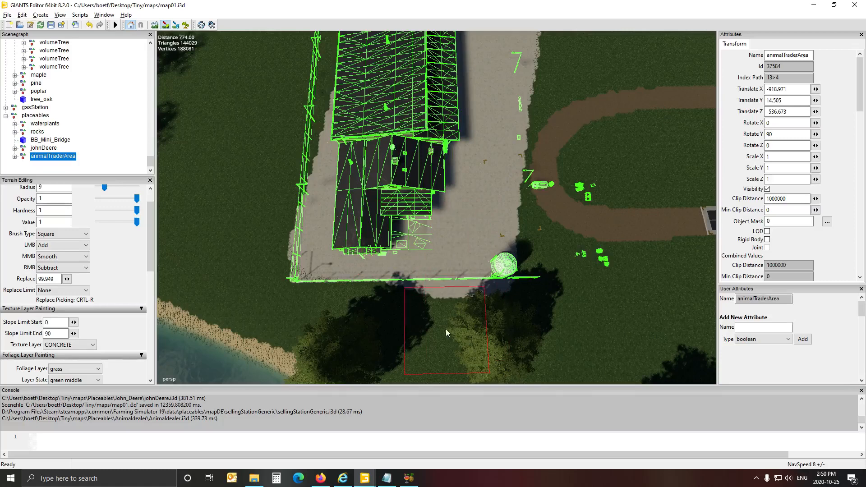
click(345, 177)
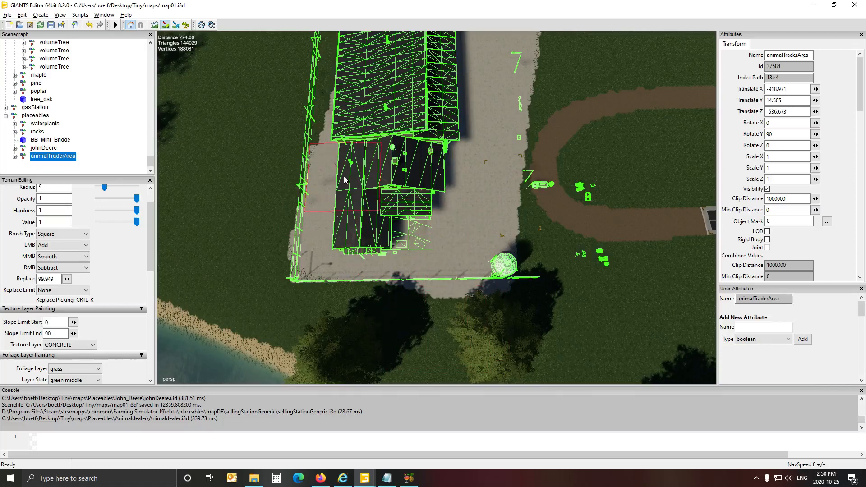
Paint CONCRETE with the square brush along the fence beside the animal dealer's buildings and across the open yard.
click(349, 117)
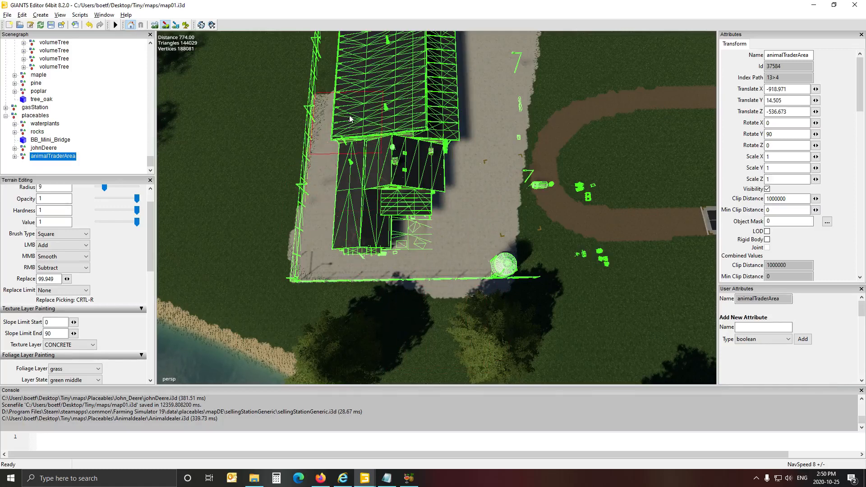
click(351, 79)
click(352, 64)
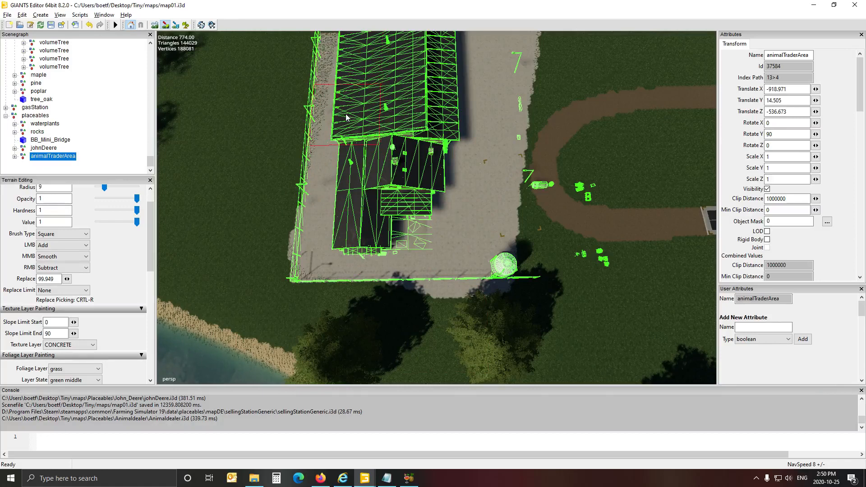
click(342, 179)
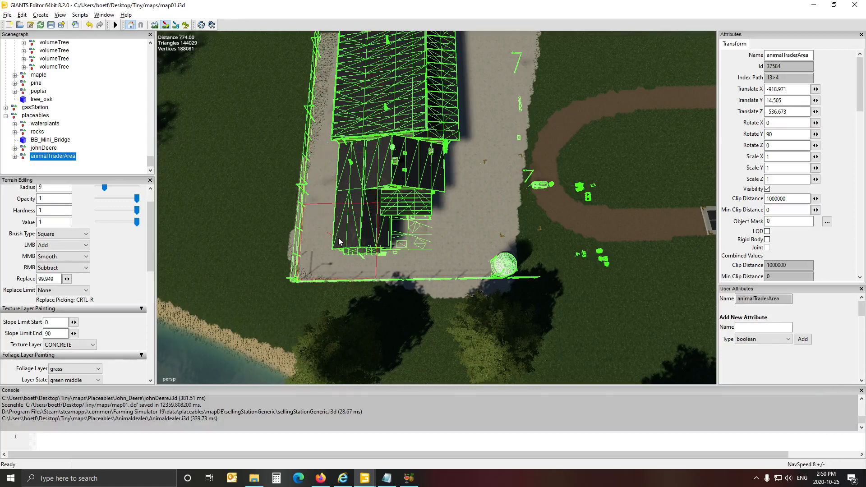
click(496, 238)
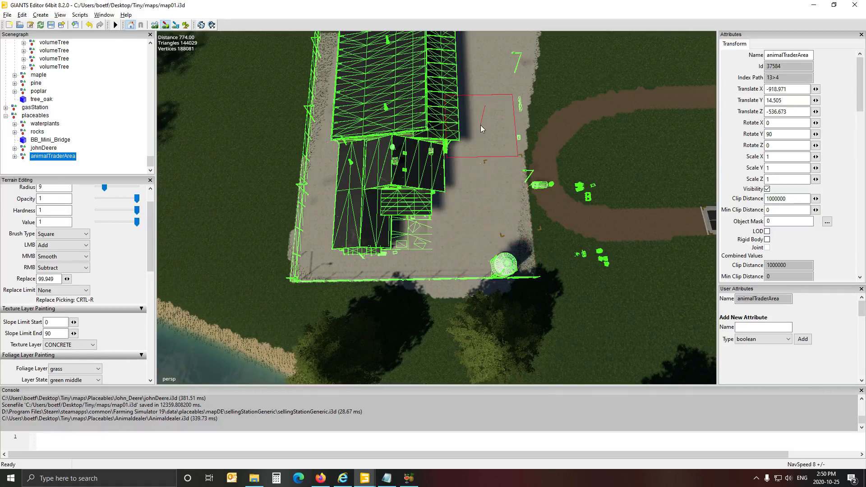
Set the texture layer for terrain painting to GRASS and keep the RMB brush action at Subtract.
click(70, 344)
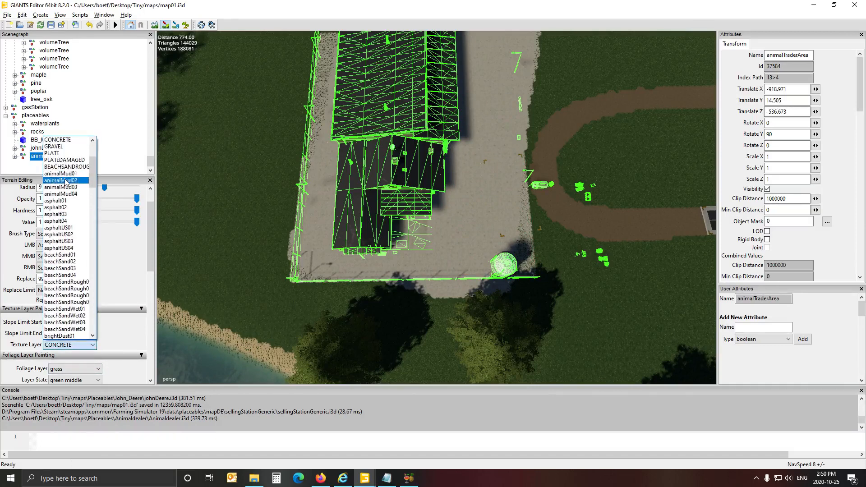
scroll(66, 181, up, 4)
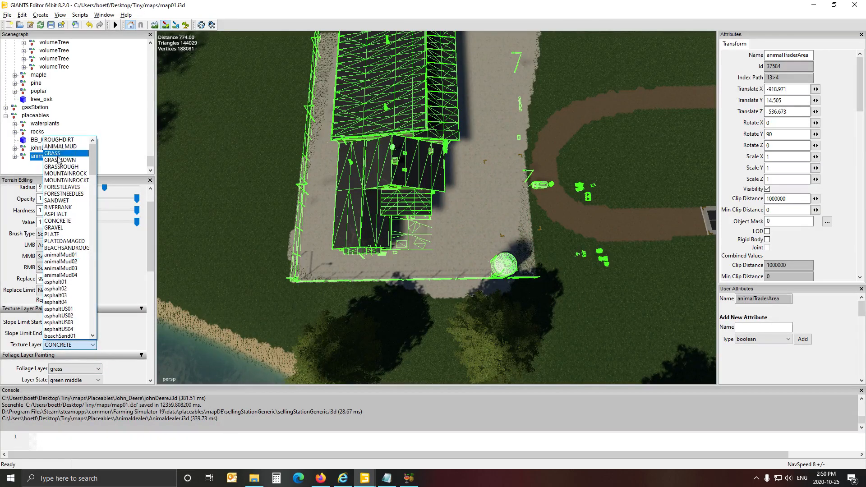
click(58, 153)
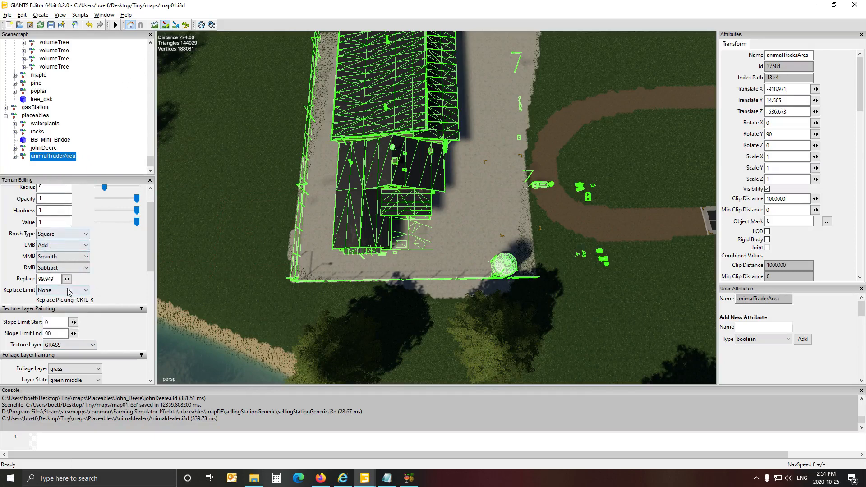
click(60, 268)
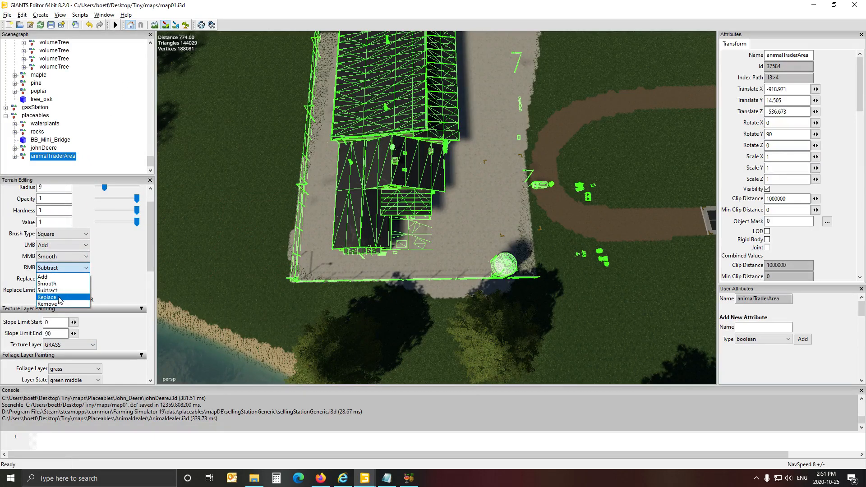
click(60, 291)
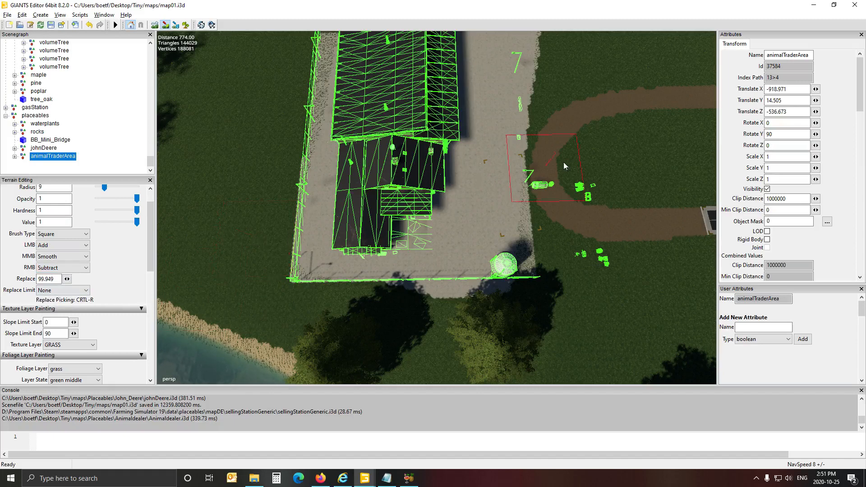
Resume terrain texture painting at the uneven concrete edge between the animal dealer's yard and the dirt track.
click(167, 26)
mouse_move(282, 41)
alt+mouse_down()
mouse_move(191, 43)
mouse_move(138, 66)
alt+mouse_up()
scroll(191, 44, down, 3)
alt+middle_drag(137, 67, 132, 67)
alt+drag(132, 68, 102, 52)
scroll(102, 53, up, 3)
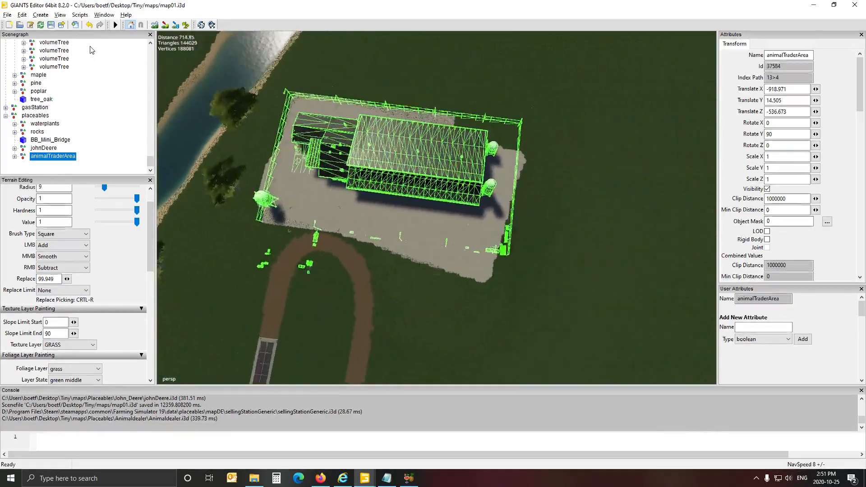
scroll(102, 54, up, 2)
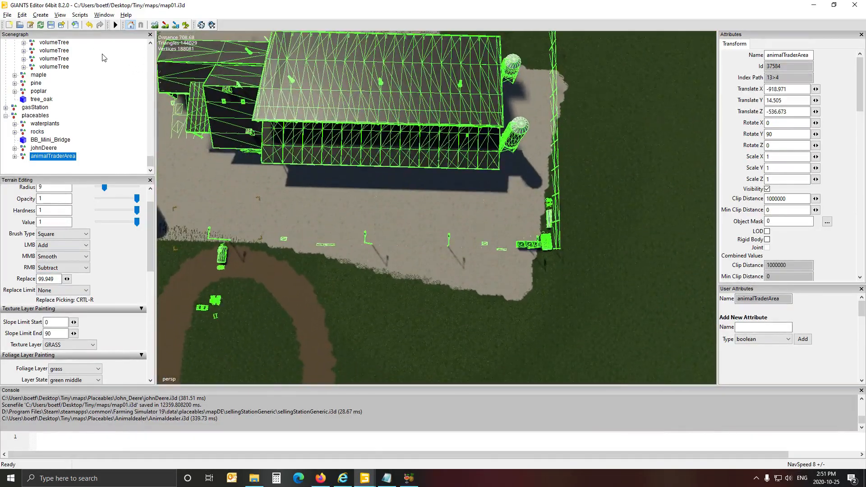
scroll(101, 55, down, 2)
scroll(100, 56, up, 2)
alt+middle_drag(101, 56, 103, 58)
alt+drag(103, 57, 105, 58)
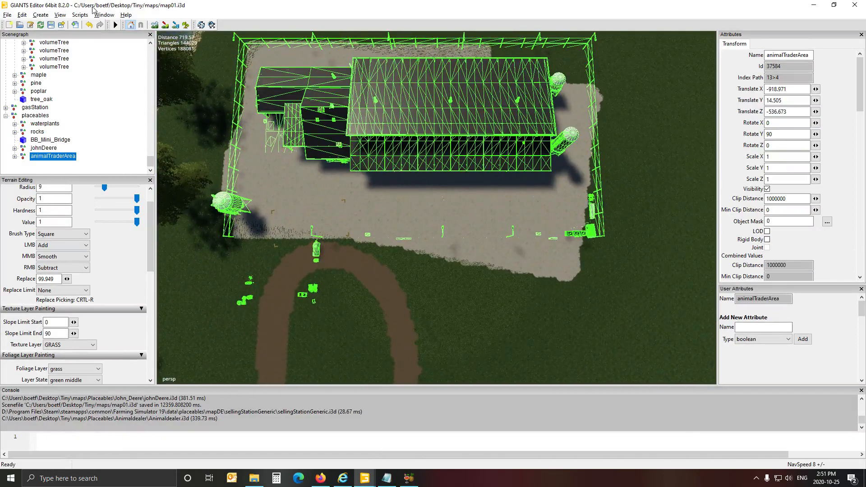
click(165, 25)
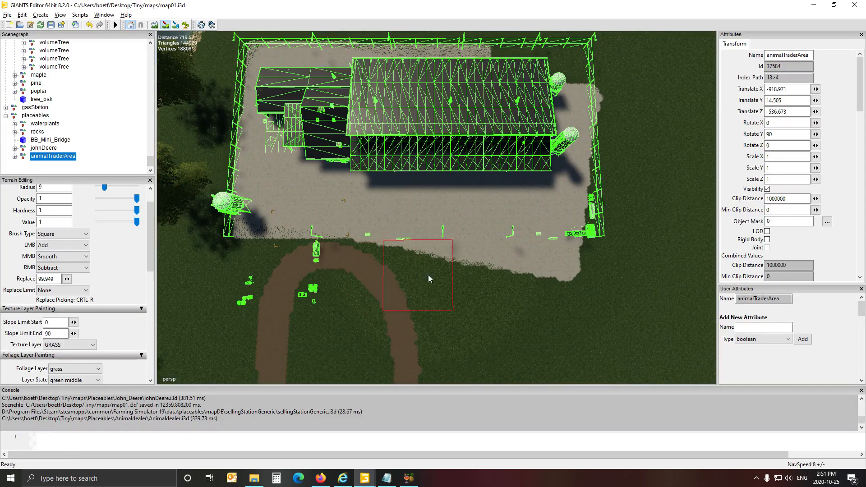
Reduce the brush radius to 1 and paint the GRASS texture over the concrete strip just outside the front fence.
scroll(457, 274, down, 7)
scroll(458, 276, down, 20)
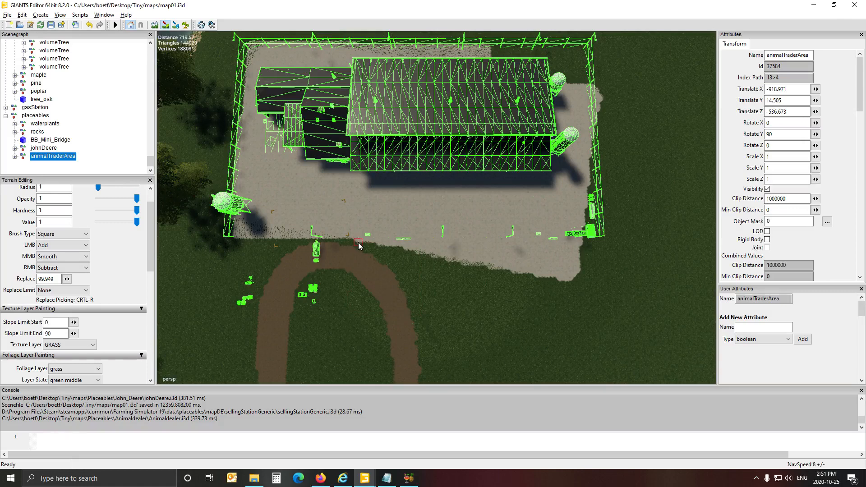
drag(375, 246, 499, 248)
Enlarge the brush to radius 16 and paint GRASS over the remaining concrete overspill outside the front and two-silo side of the fence.
scroll(444, 264, up, 2)
scroll(442, 264, up, 12)
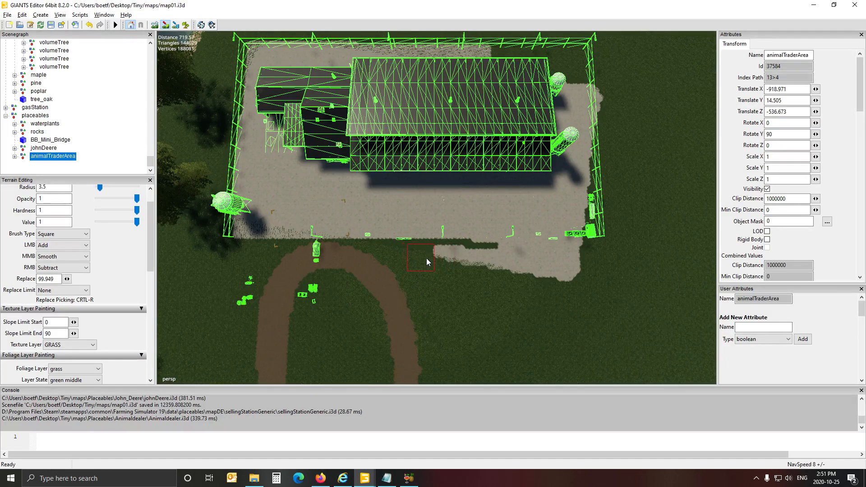
shift+scroll(478, 256, up, 10)
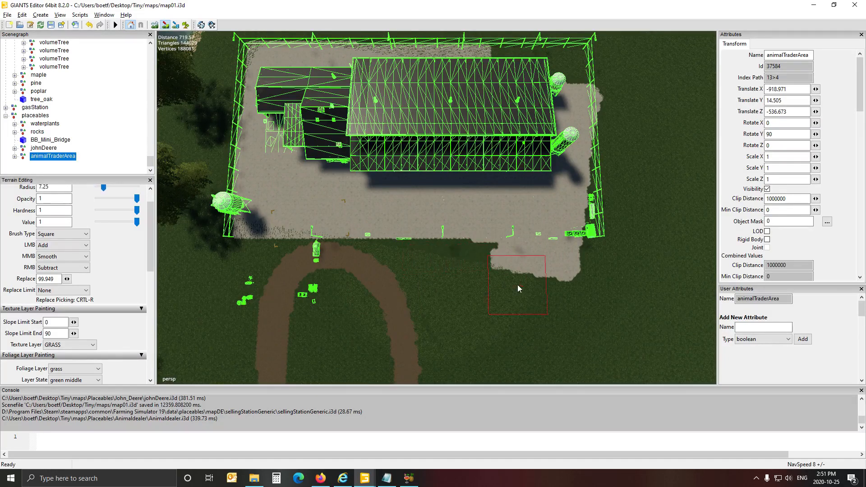
shift+scroll(525, 299, up, 1)
click(531, 303)
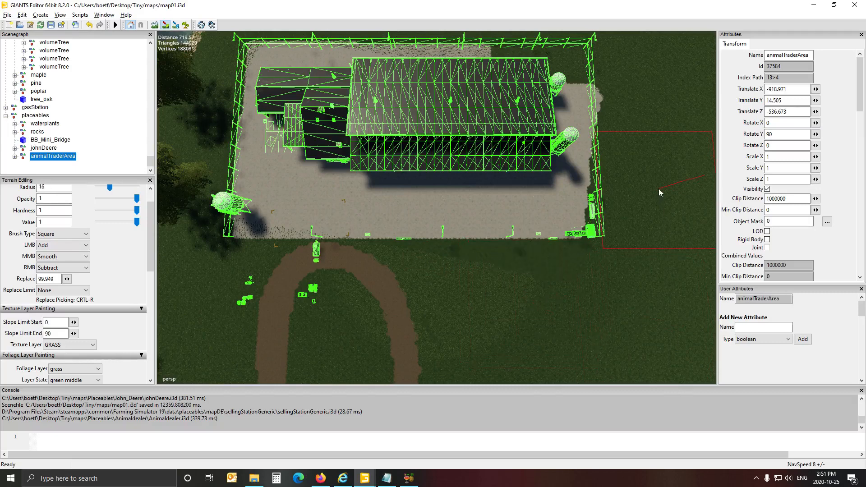
click(646, 95)
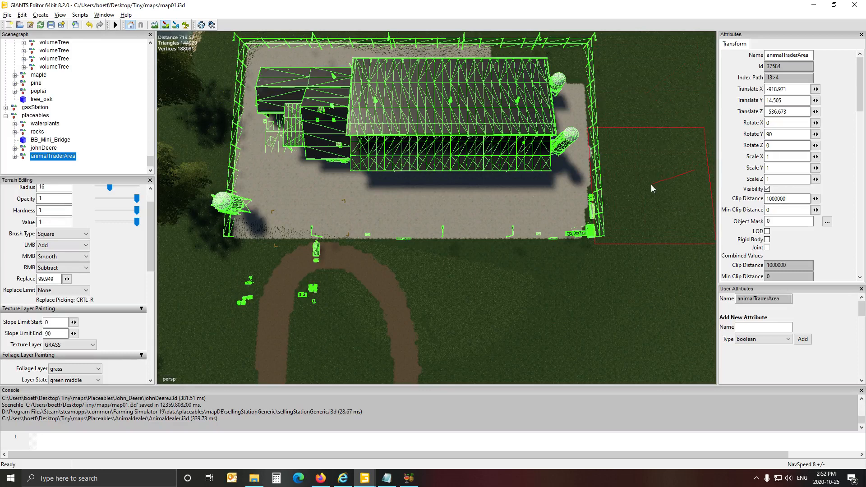
mouse_move(654, 188)
mouse_down()
mouse_move(652, 198)
mouse_move(651, 189)
mouse_up()
Switch the texture layer to CONCRETE and fill the bare ground inside the fence behind the building.
mouse_move(326, 79)
alt+mouse_down()
mouse_move(184, 107)
mouse_move(123, 72)
alt+mouse_up()
alt+middle_drag(505, 181, 551, 232)
alt+drag(551, 232, 395, 240)
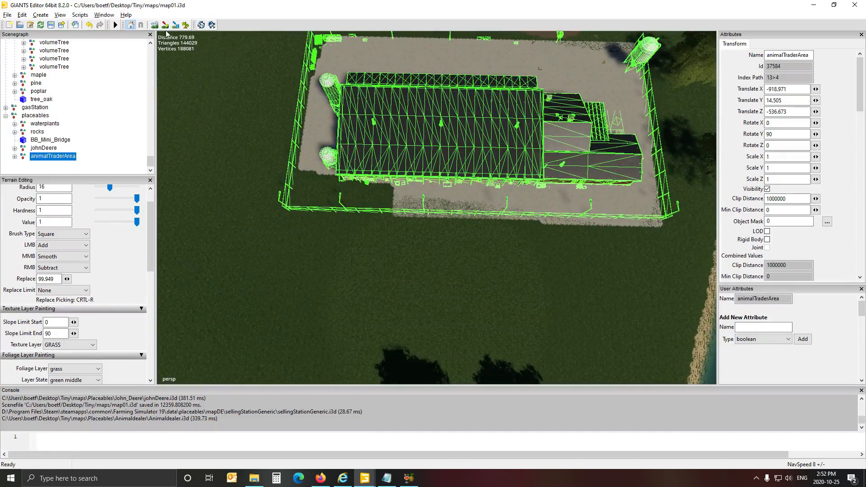
click(488, 167)
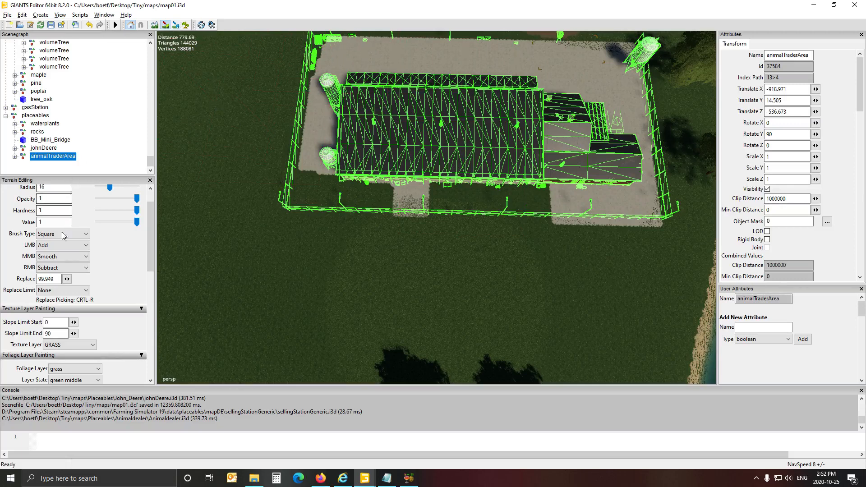
key(ctrl+z)
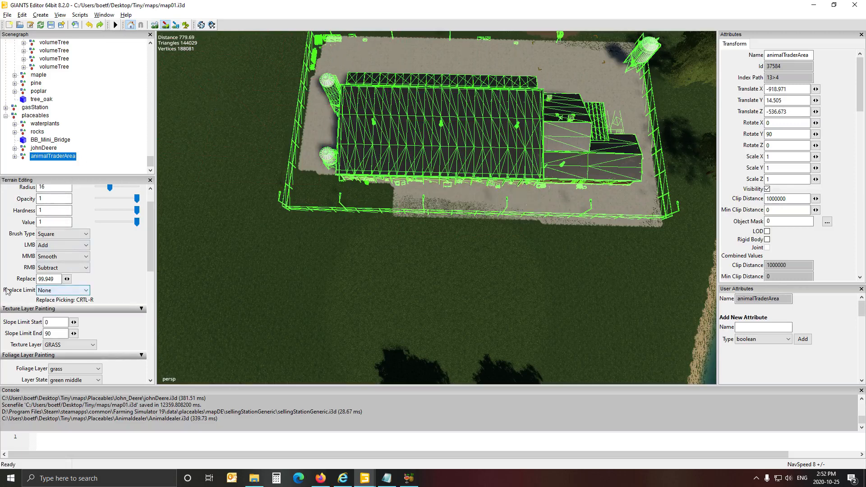
click(66, 345)
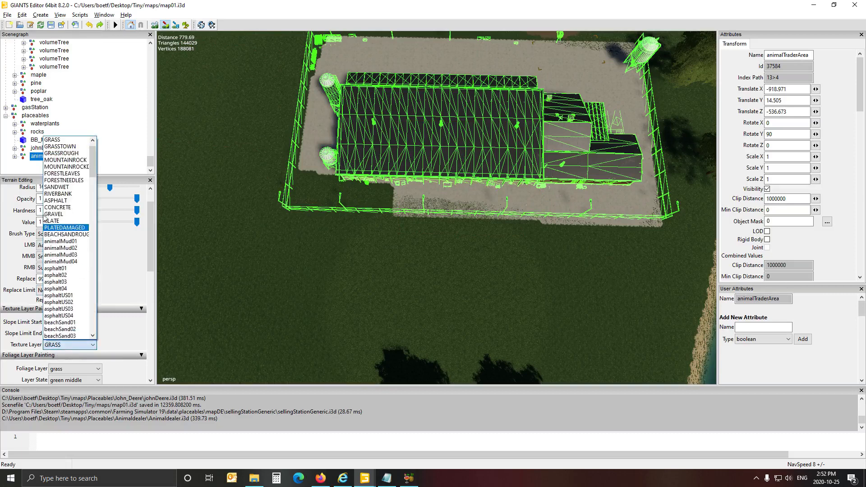
click(58, 220)
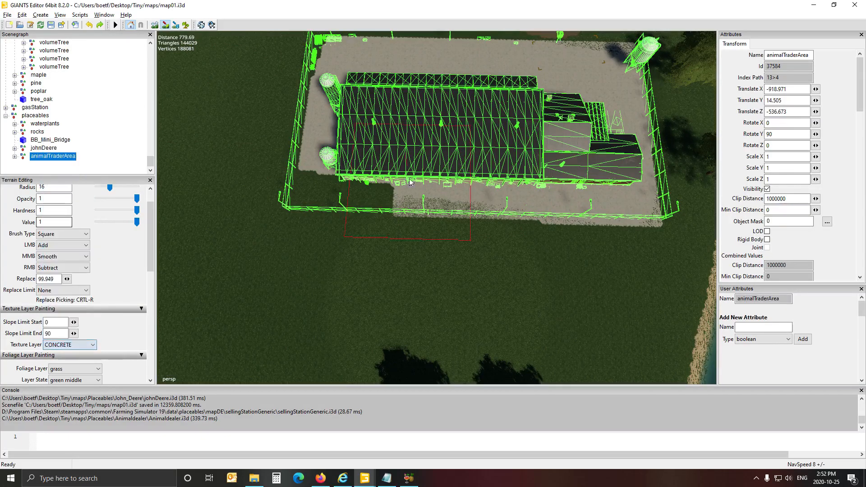
click(387, 166)
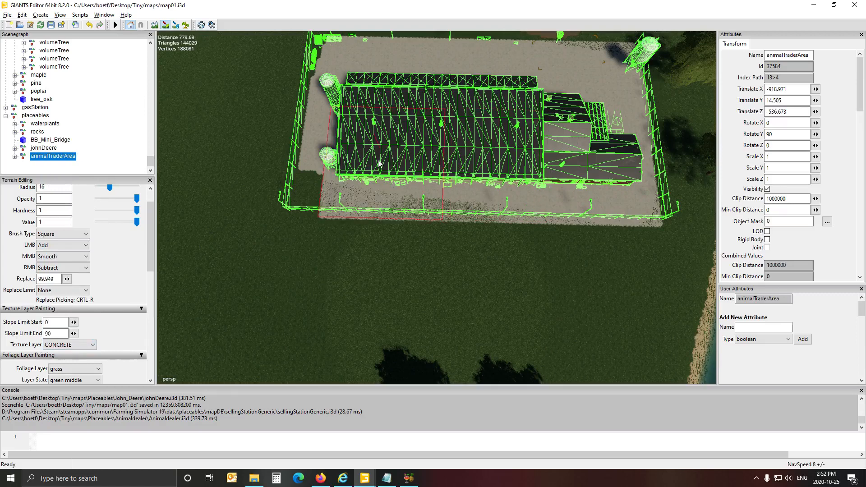
click(349, 162)
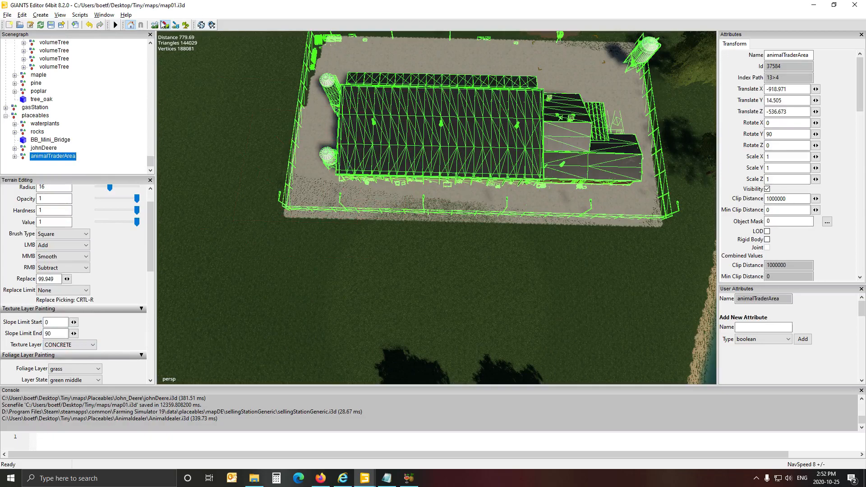
Extend the CONCRETE texture to the corner with the containers and along the front edge of the yard, up to the fence.
alt+drag(218, 61, 423, 93)
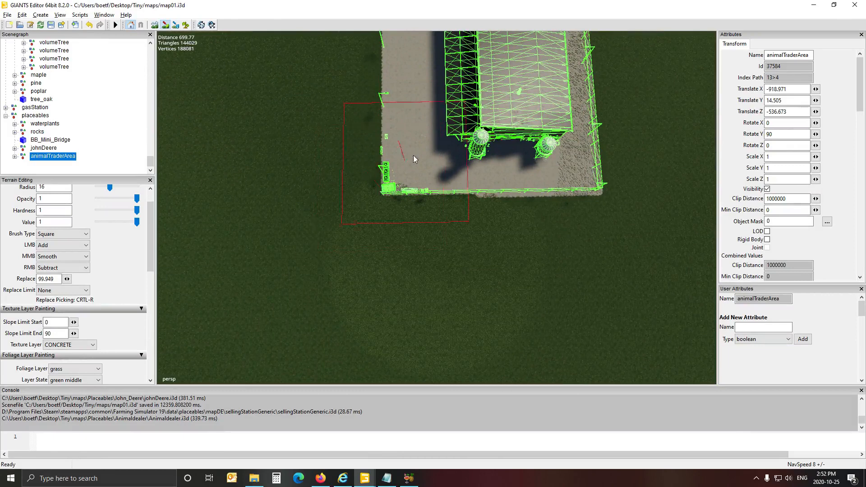
click(437, 137)
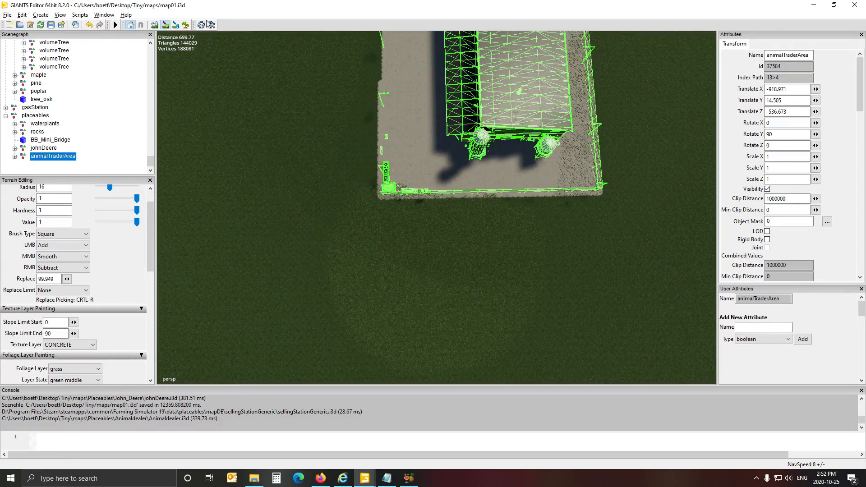
right_drag(230, 82, 412, 91)
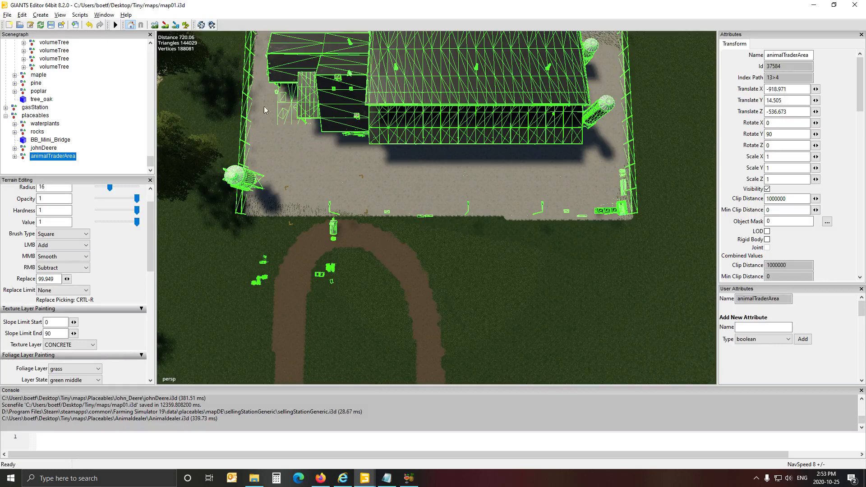
click(165, 26)
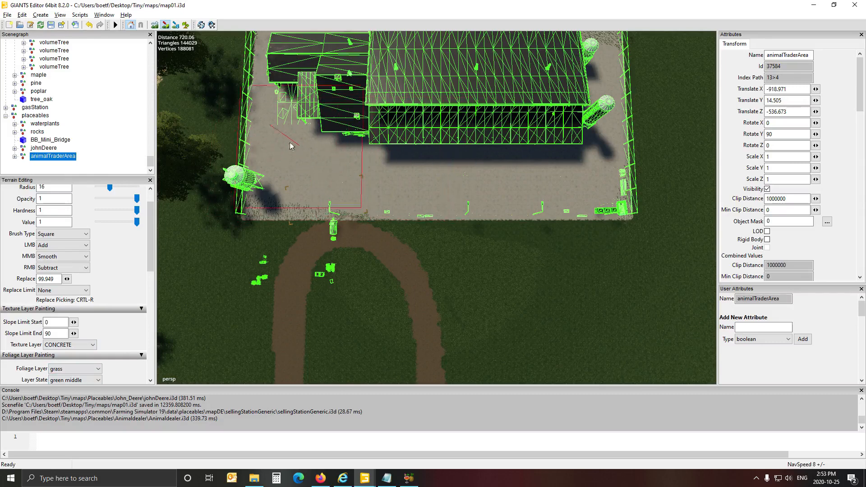
click(164, 25)
Remove the grass foliage growing on the concrete at the single-silo end of the yard and along the adjoining edges.
mouse_move(217, 59)
alt+mouse_down()
mouse_move(300, 73)
mouse_move(402, 65)
mouse_move(462, 20)
mouse_move(428, 4)
alt+mouse_up()
scroll(442, 81, down, 10)
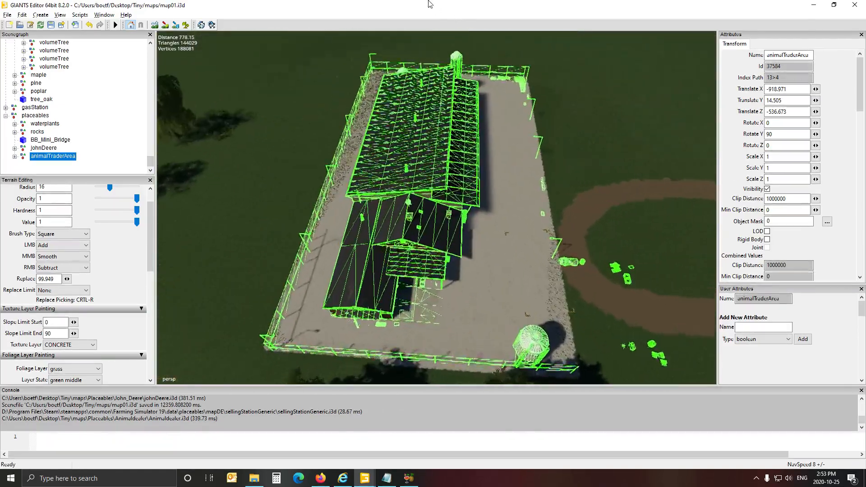
scroll(440, 77, down, 5)
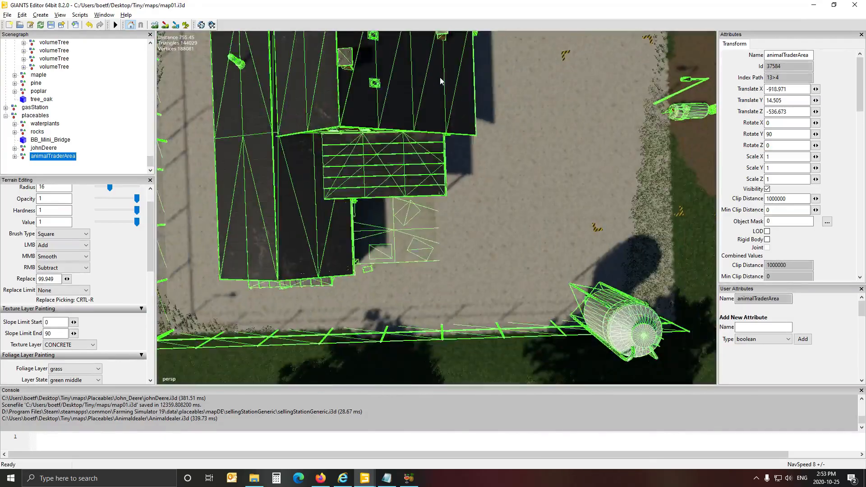
alt+drag(440, 78, 439, 53)
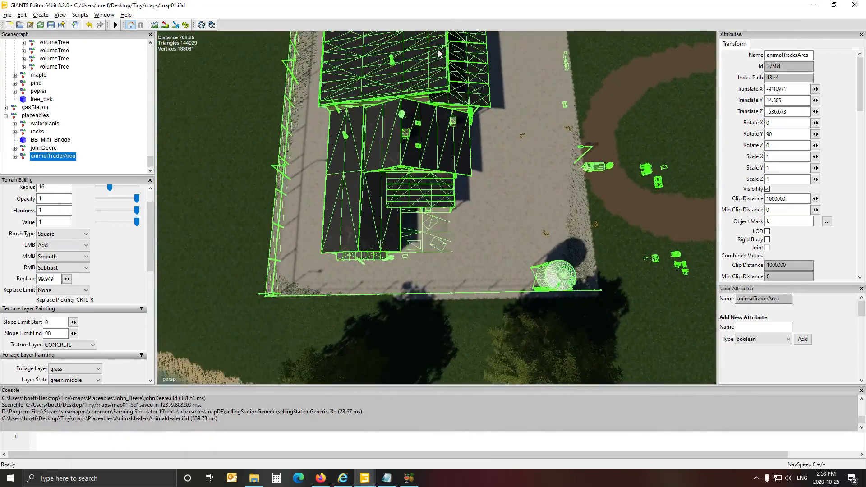
click(165, 27)
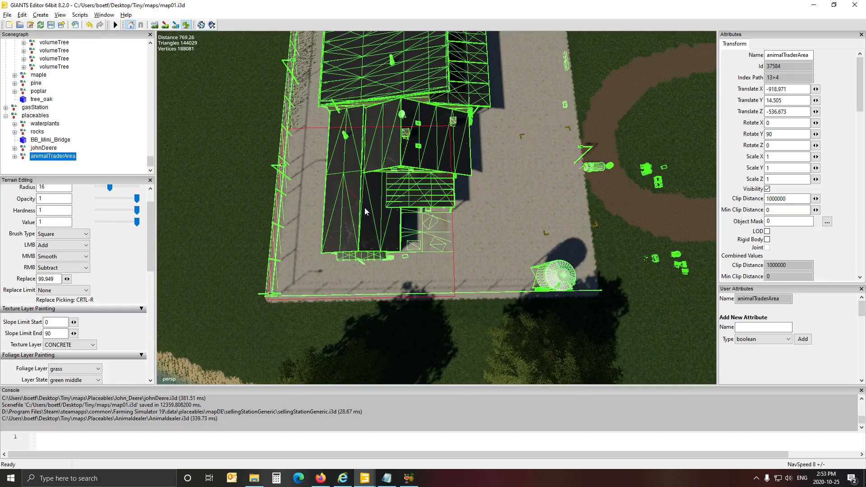
click(367, 100)
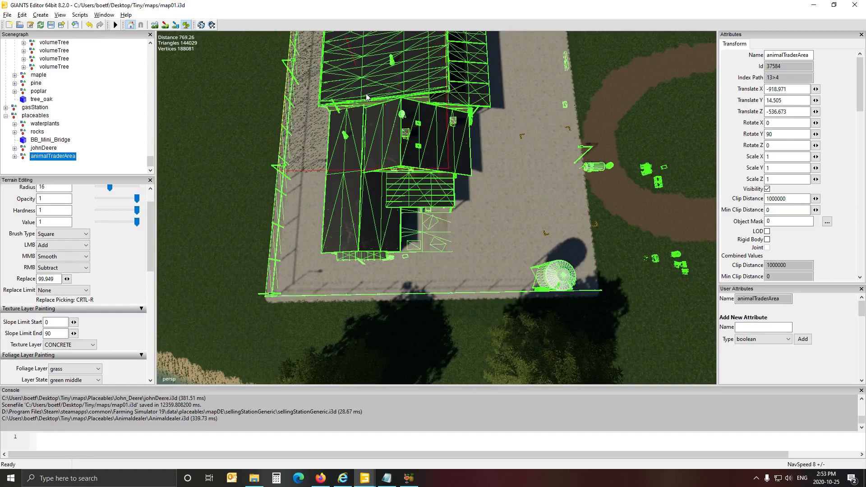
key(ctrl+z)
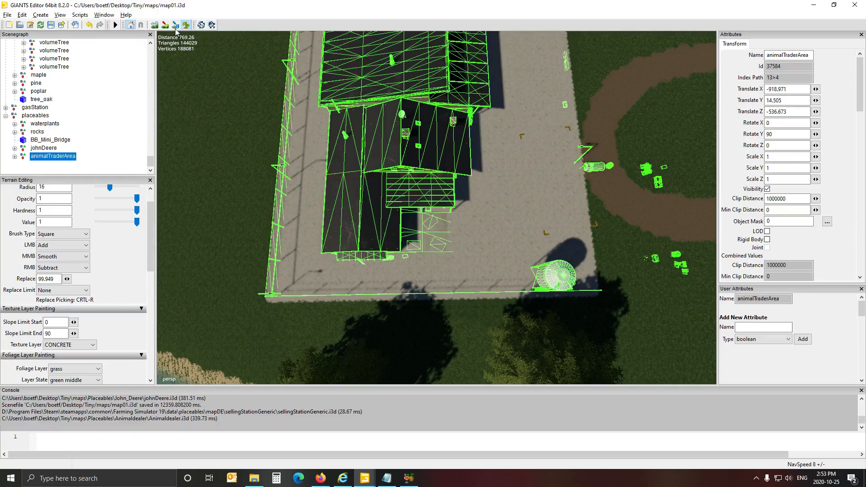
Clear the remaining grass foliage from the concrete strip behind the building at the two-silo end.
alt+drag(237, 58, 22, 55)
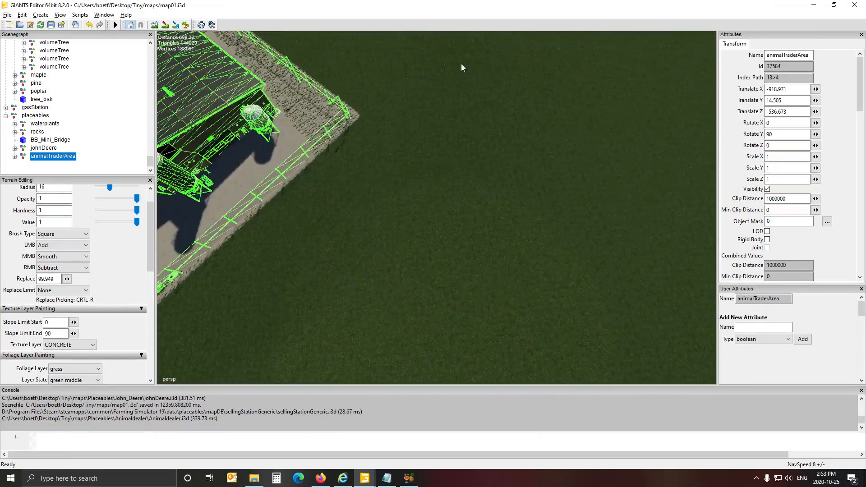
alt+drag(461, 63, 421, 103)
click(186, 24)
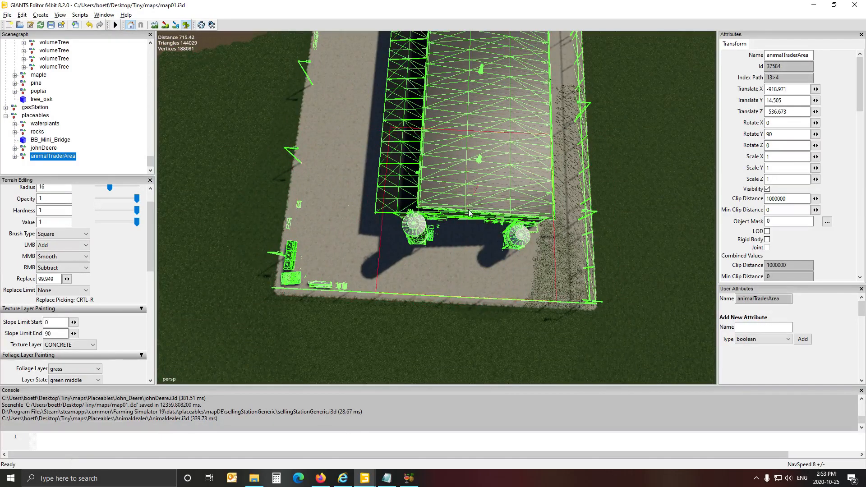
click(503, 219)
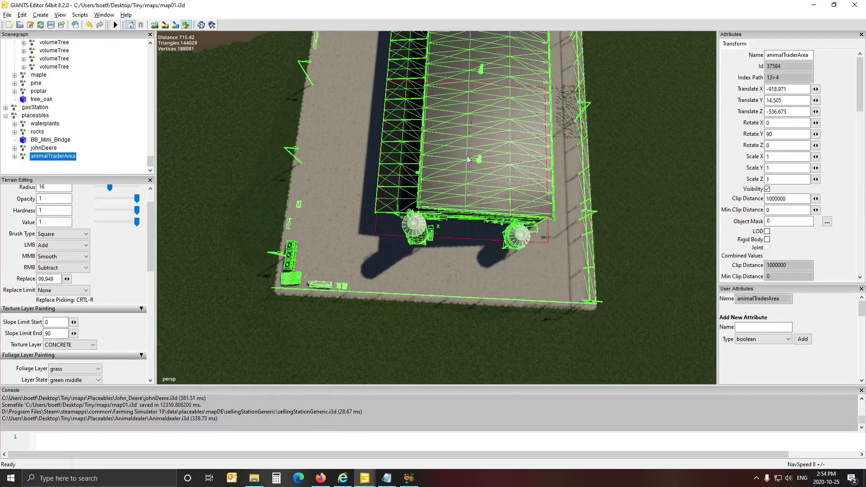
click(507, 120)
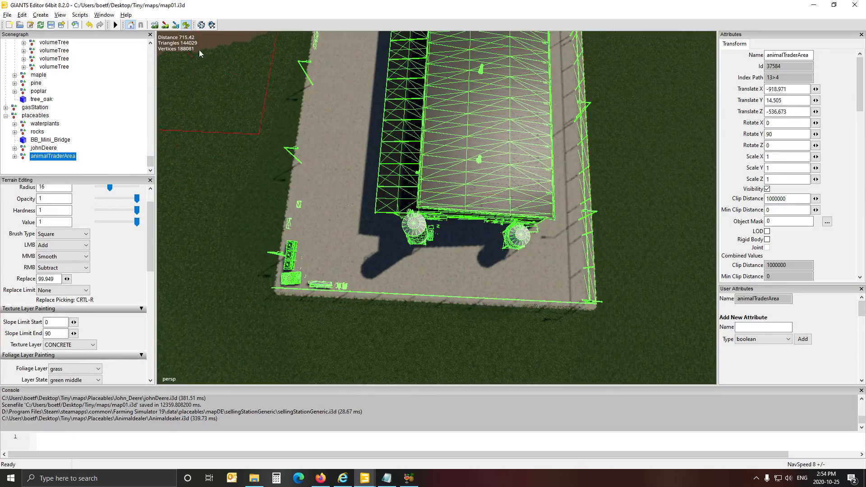
Select the upperPartLong panel of the chain-link fence beside the two silos.
alt+drag(335, 126, 248, 113)
scroll(246, 112, up, 5)
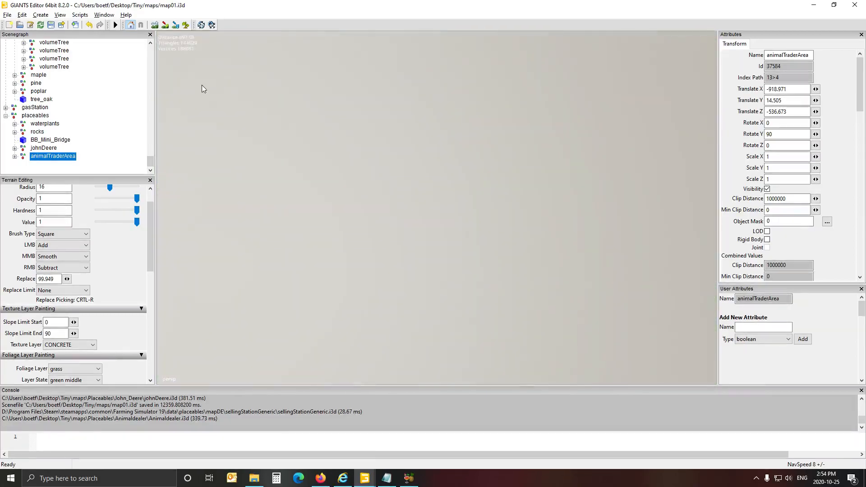
scroll(202, 82, up, 2)
scroll(204, 54, down, 4)
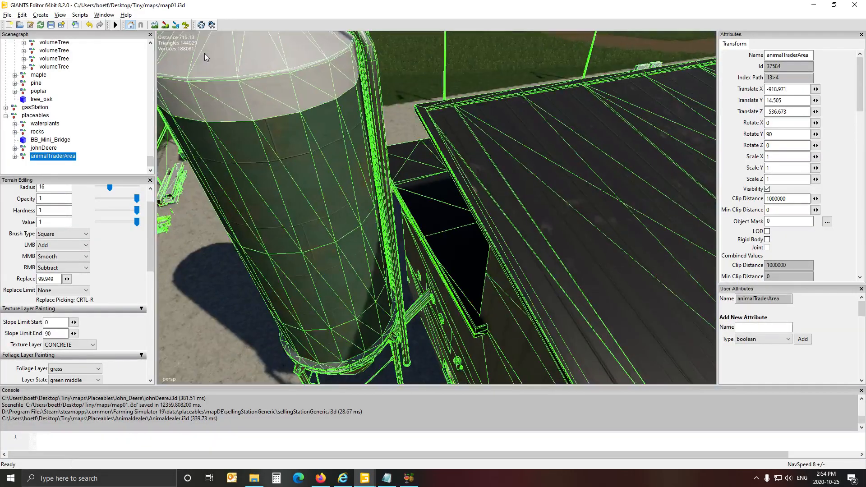
scroll(562, 191, down, 1)
alt+drag(562, 191, 446, 200)
scroll(502, 170, up, 3)
click(472, 196)
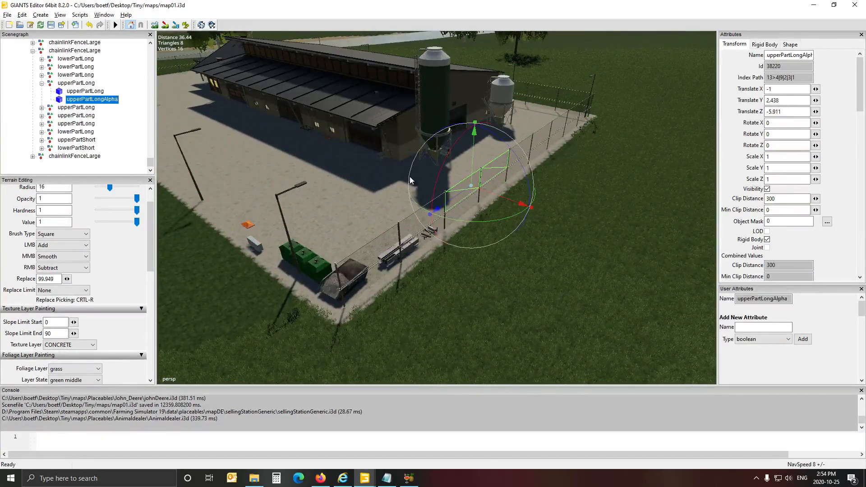
click(78, 84)
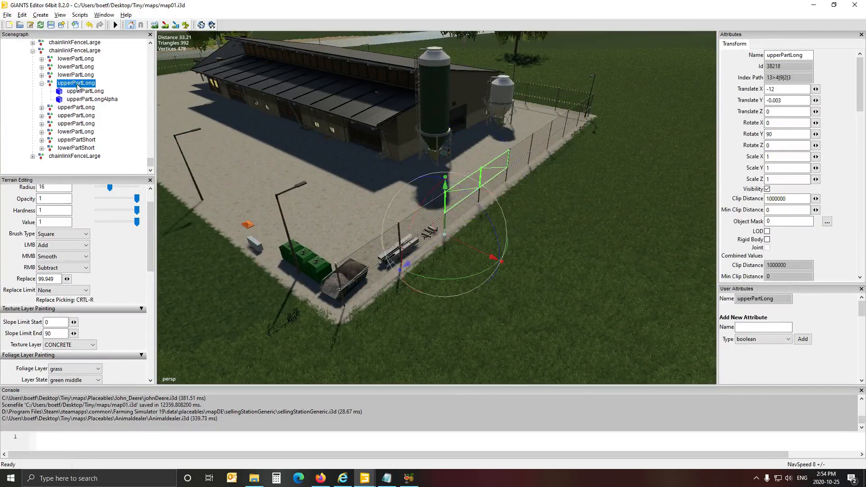
Duplicate the chainlinkFenceLarge section from GroupName that stands along the two-silo end of the yard.
scroll(68, 96, up, 2)
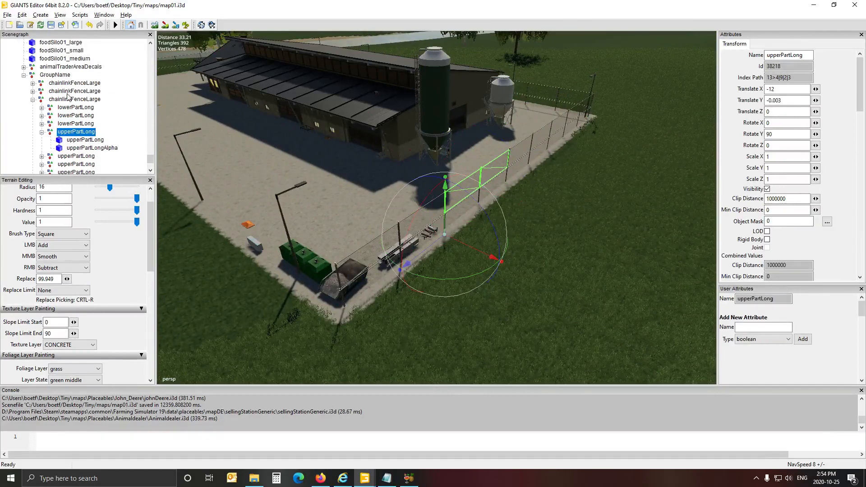
click(33, 100)
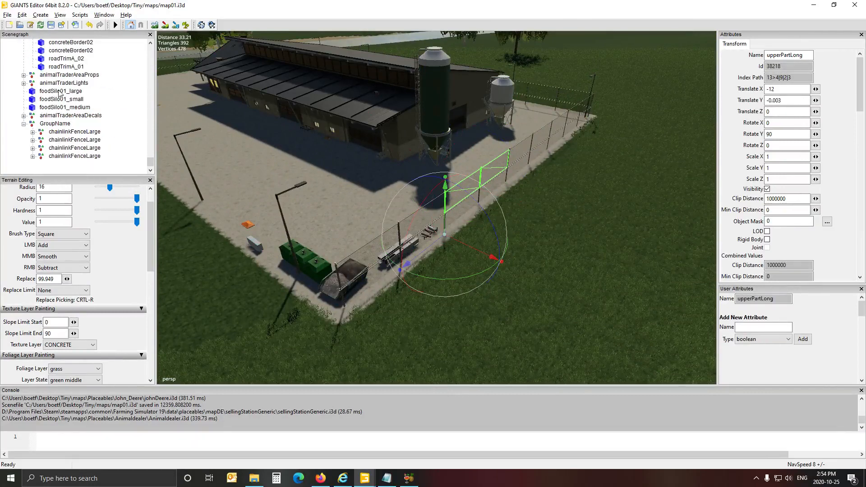
click(66, 131)
click(62, 125)
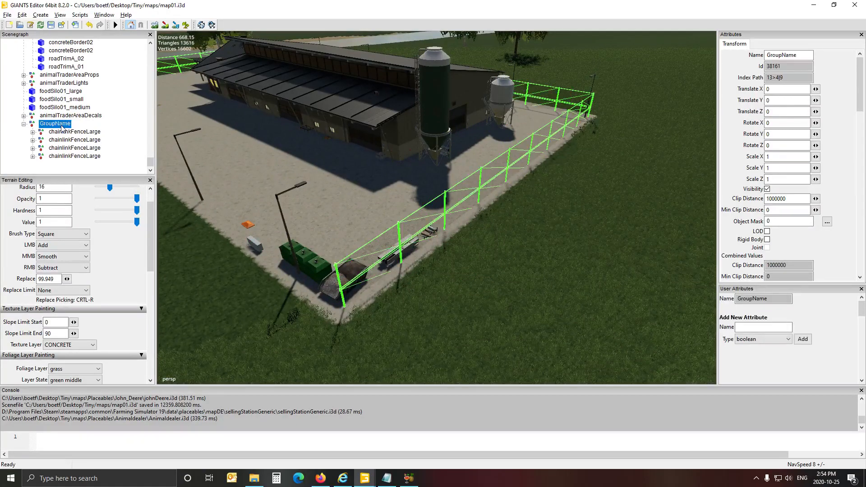
click(65, 132)
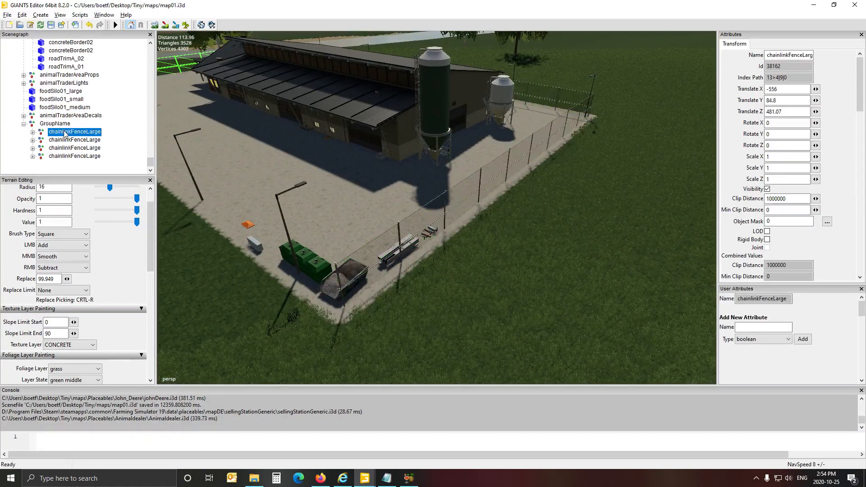
click(69, 140)
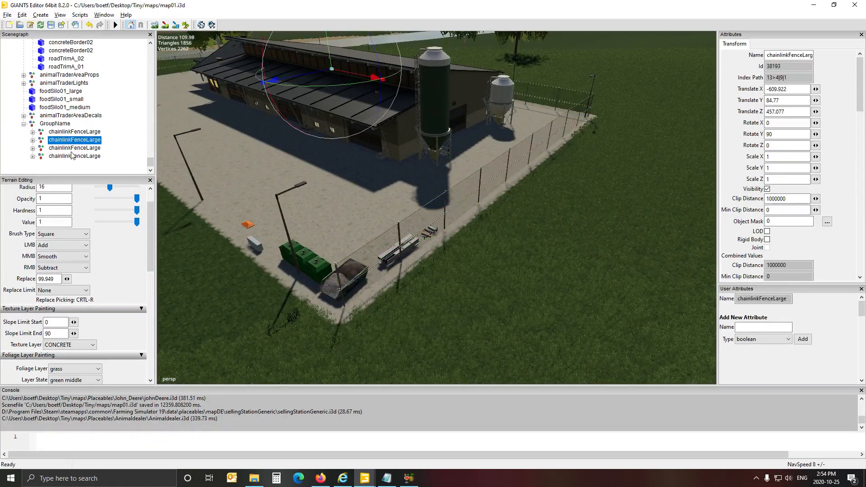
click(71, 149)
alt+drag(540, 270, 579, 305)
scroll(434, 212, up, 5)
scroll(600, 305, down, 5)
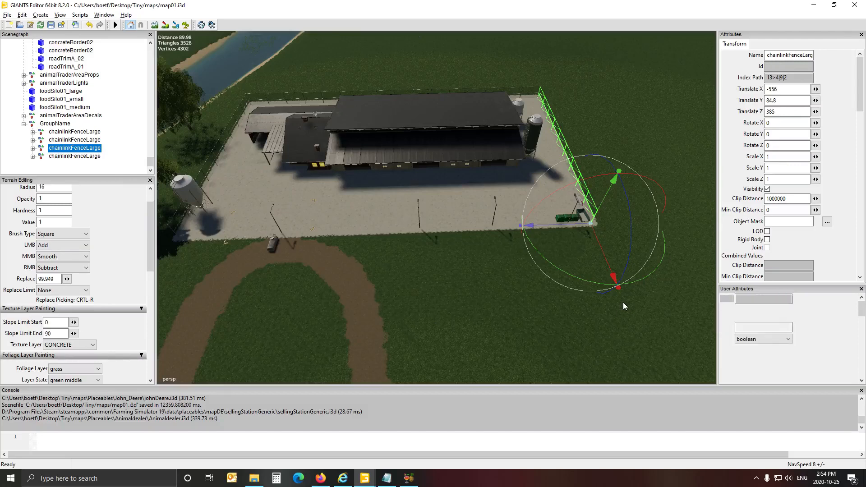
key(ctrl+d)
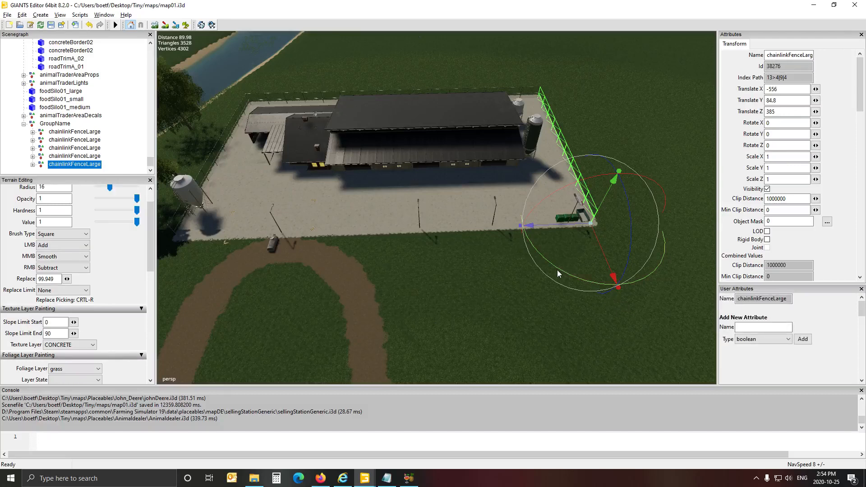
Rotate the copied fence section to run along the yard's open front edge, setting Rotate Y to 90.
drag(557, 270, 674, 268)
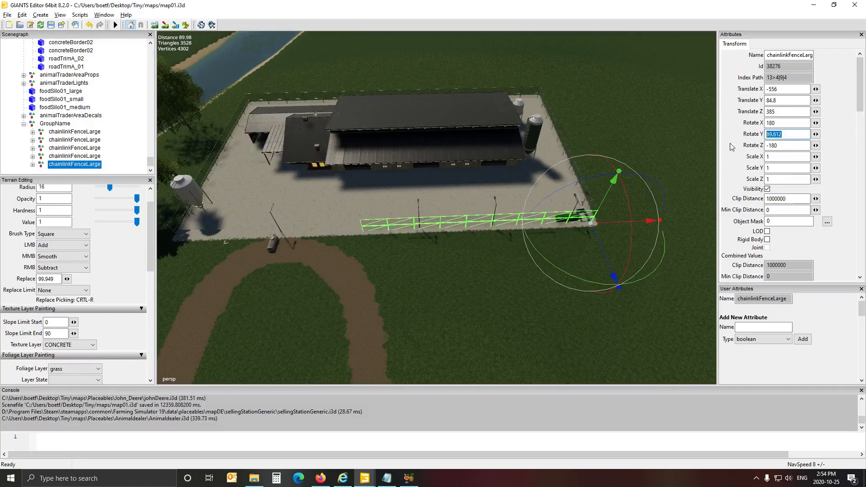
text(90)
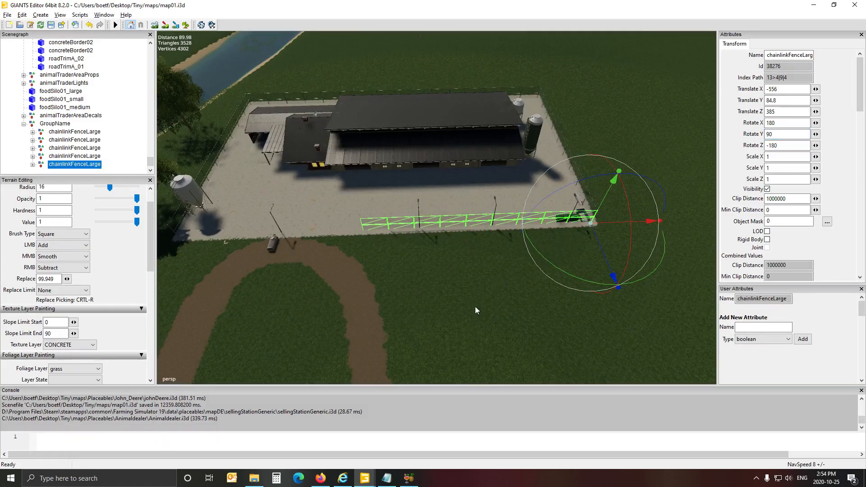
scroll(475, 310, up, 5)
scroll(474, 314, up, 3)
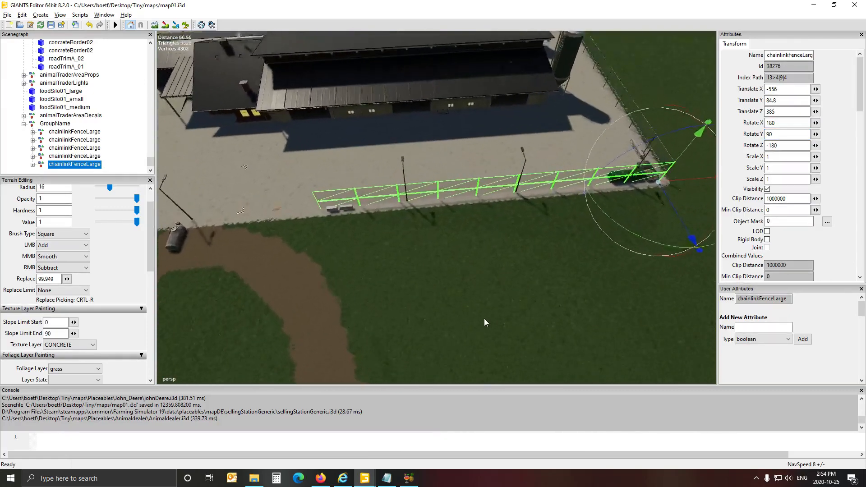
Examine the new fence section's alignment with the concrete edge and the opening left toward the dirt road and single silo.
scroll(471, 314, down, 4)
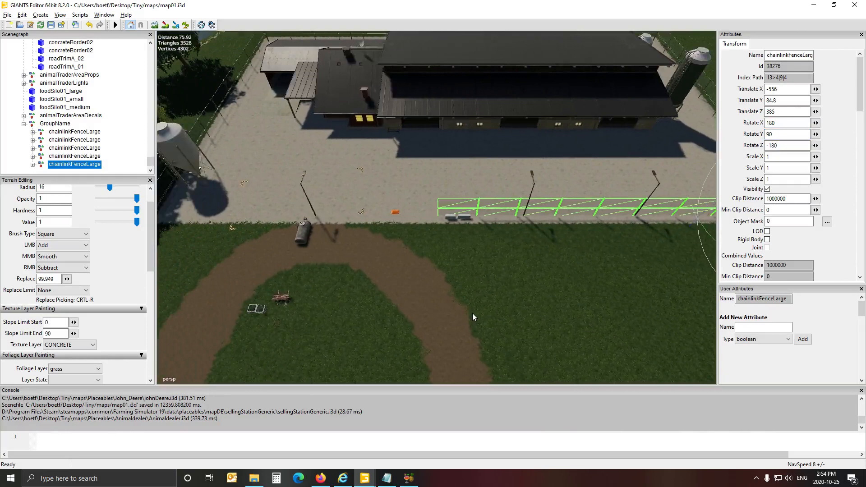
scroll(472, 313, down, 4)
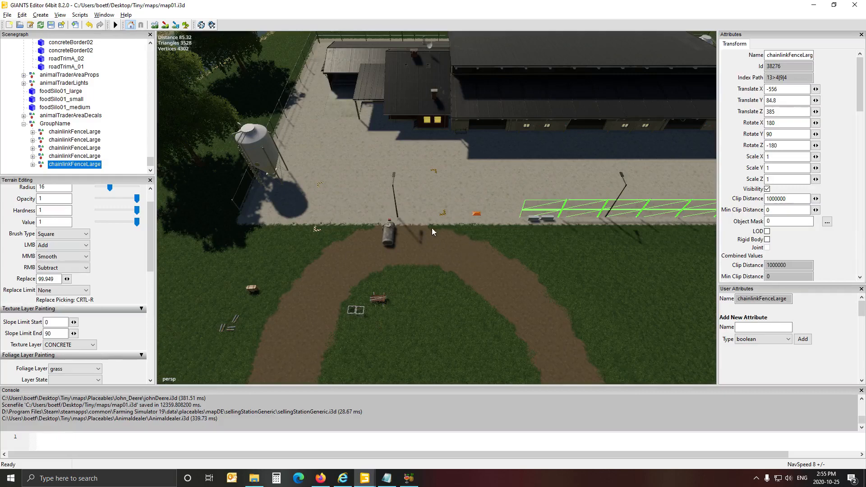
alt+drag(433, 229, 511, 221)
scroll(510, 221, up, 3)
scroll(510, 221, up, 10)
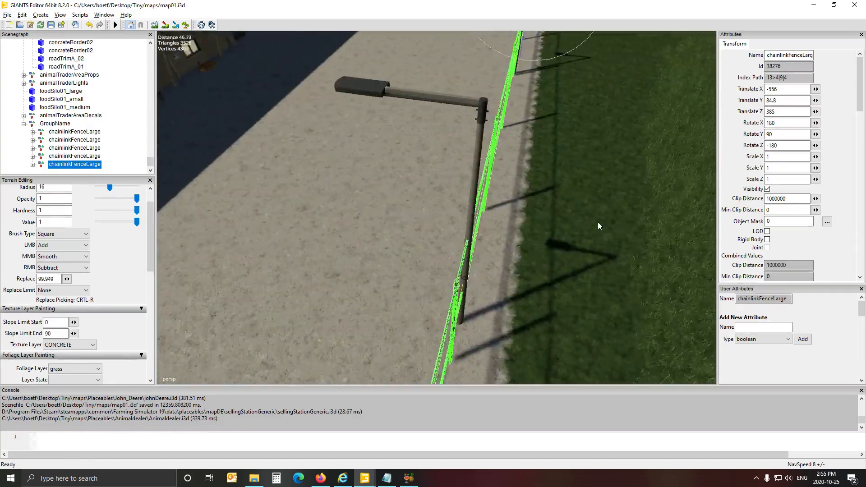
alt+drag(598, 223, 574, 213)
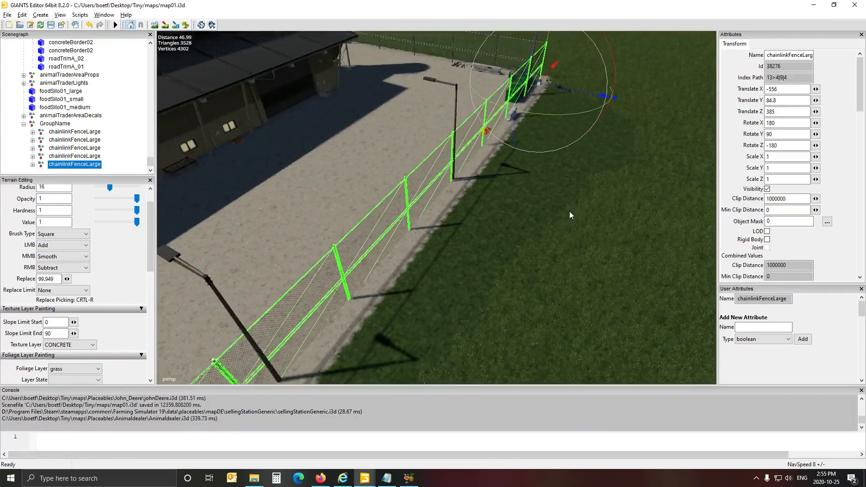
alt+drag(569, 211, 459, 220)
alt+middle_drag(460, 221, 447, 235)
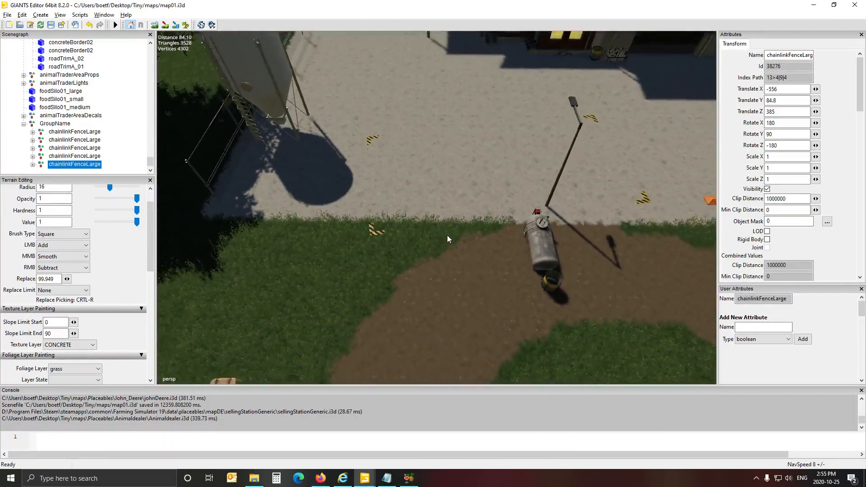
alt+drag(447, 234, 514, 191)
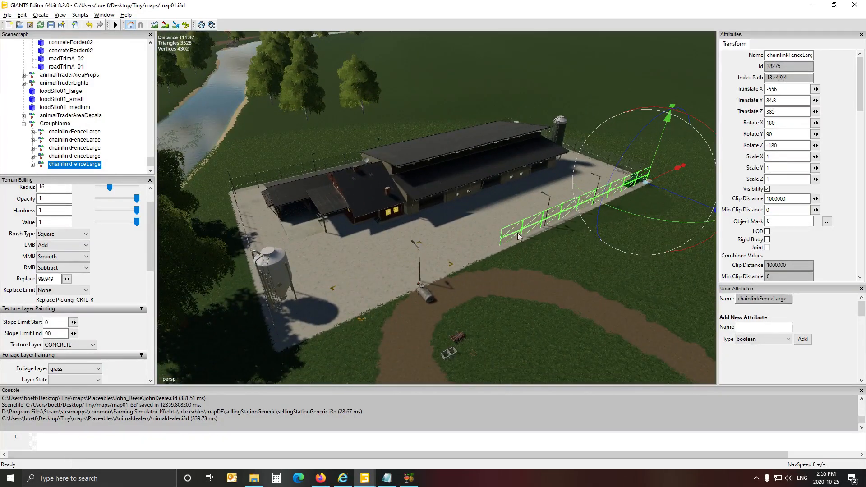
alt+drag(518, 232, 532, 276)
scroll(468, 284, up, 5)
scroll(478, 293, down, 3)
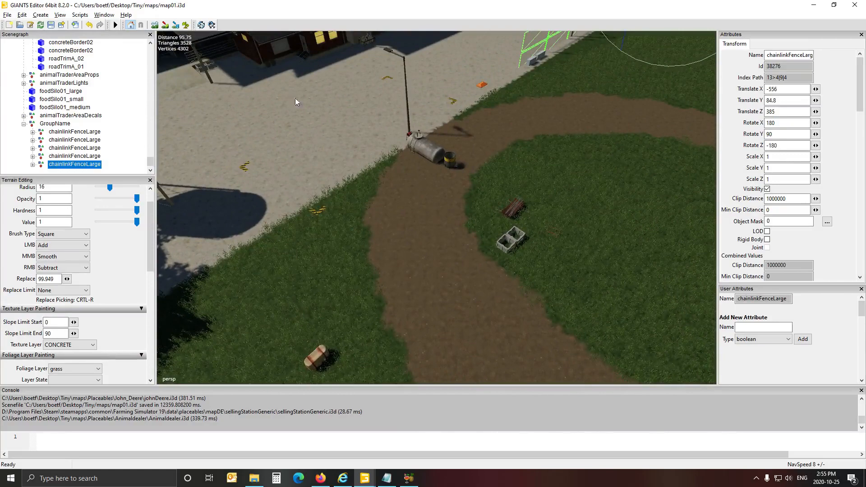
Move waterContainer02 from the grass onto the concrete beside the single silo's ladder and rotate it to about -89.7 degrees around Y.
alt+drag(345, 185, 313, 205)
key(Right)
click(275, 283)
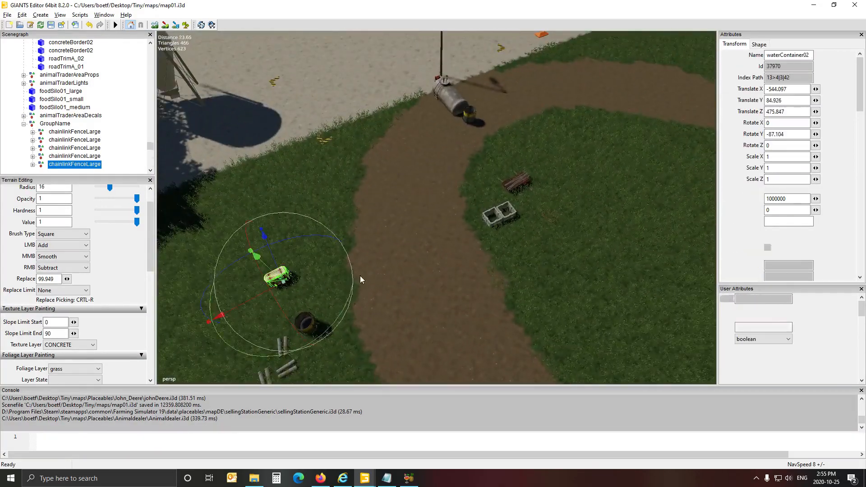
alt+drag(360, 275, 332, 199)
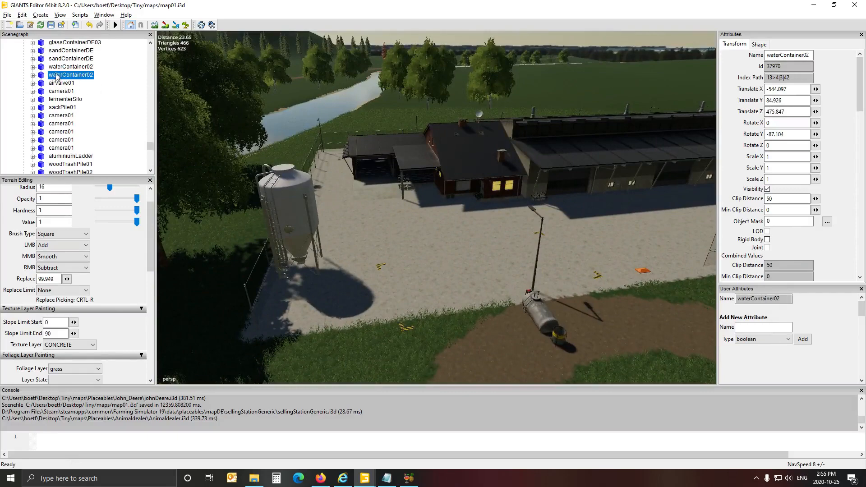
scroll(415, 173, up, 6)
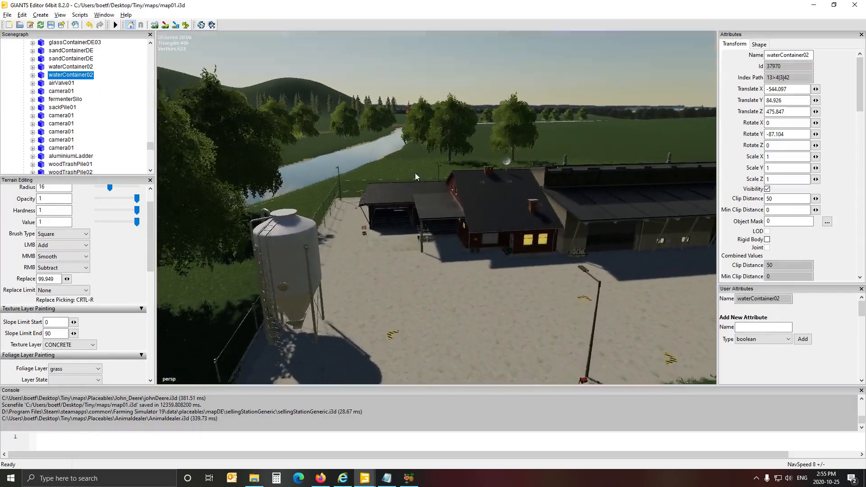
alt+drag(424, 167, 293, 255)
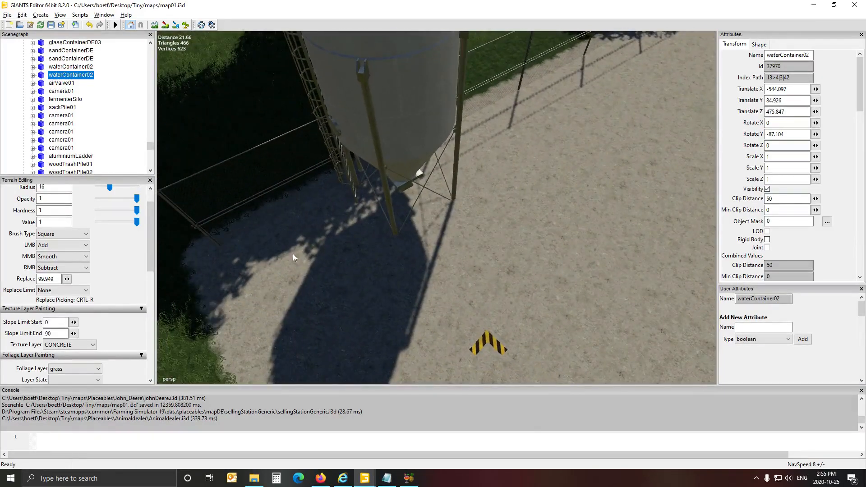
key(ctrl+b)
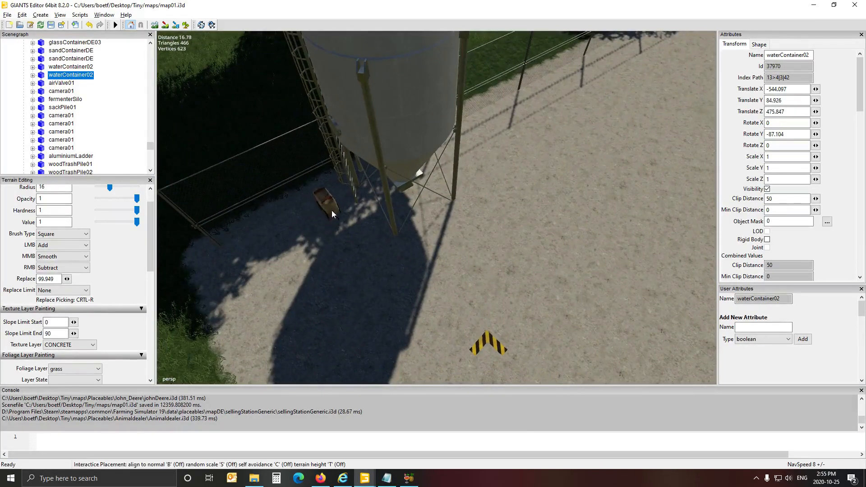
click(335, 206)
drag(344, 263, 340, 264)
scroll(489, 329, down, 5)
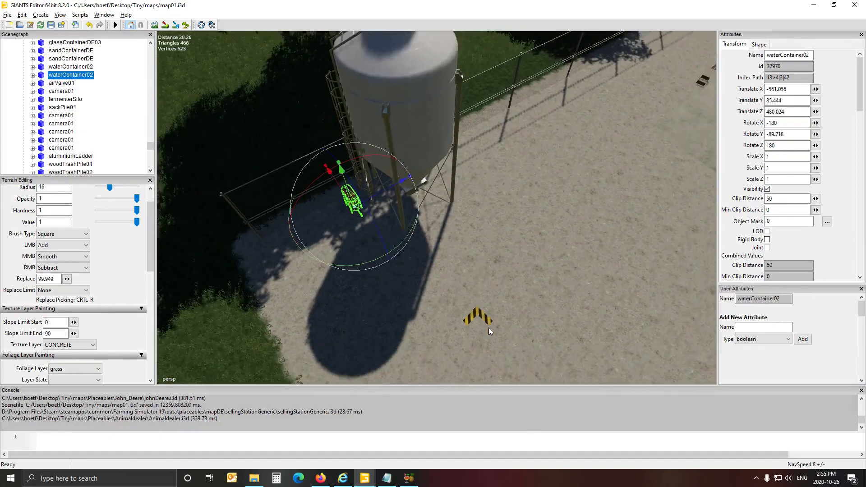
Move the containerRound01 barrel from the dirt road to the concrete next to the water container by the single silo.
alt+drag(490, 328, 677, 276)
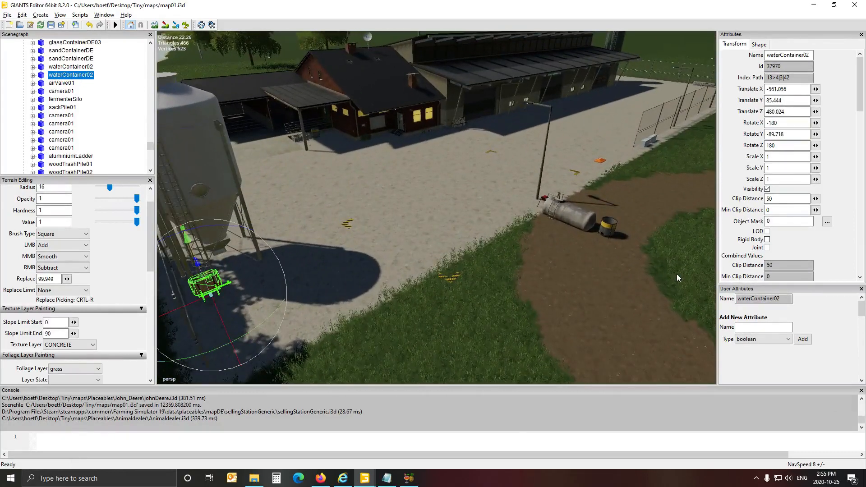
click(610, 237)
alt+drag(607, 252, 507, 319)
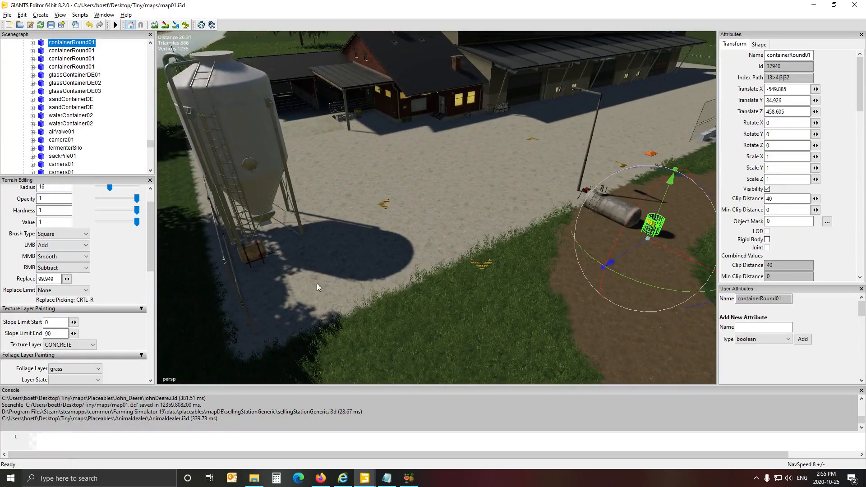
key(ctrl+b)
click(261, 284)
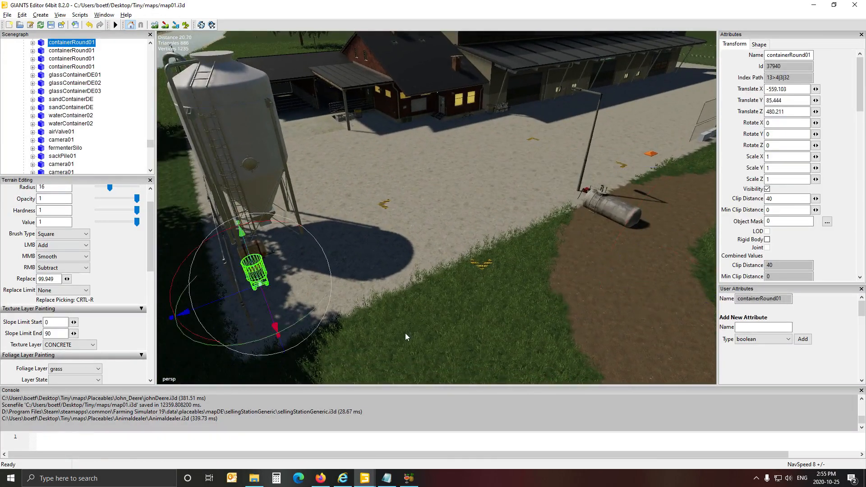
Collapse all expanded nodes in the scenegraph.
alt+drag(405, 333, 318, 293)
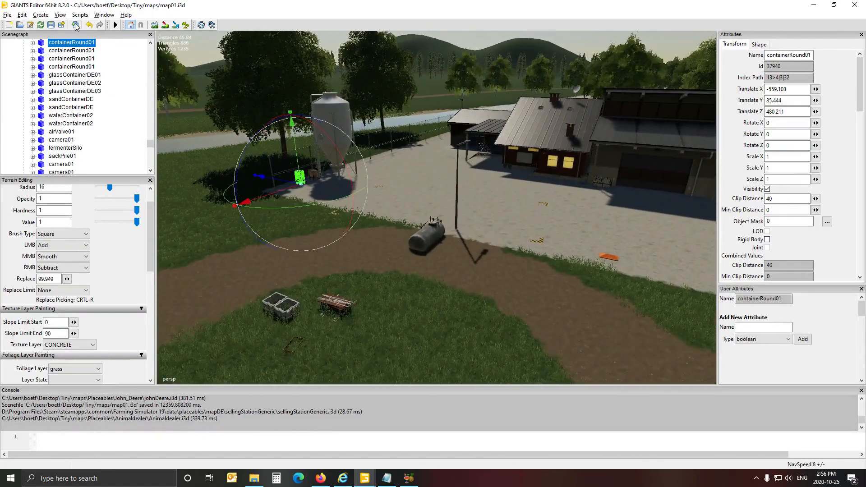
right_click(138, 77)
click(149, 93)
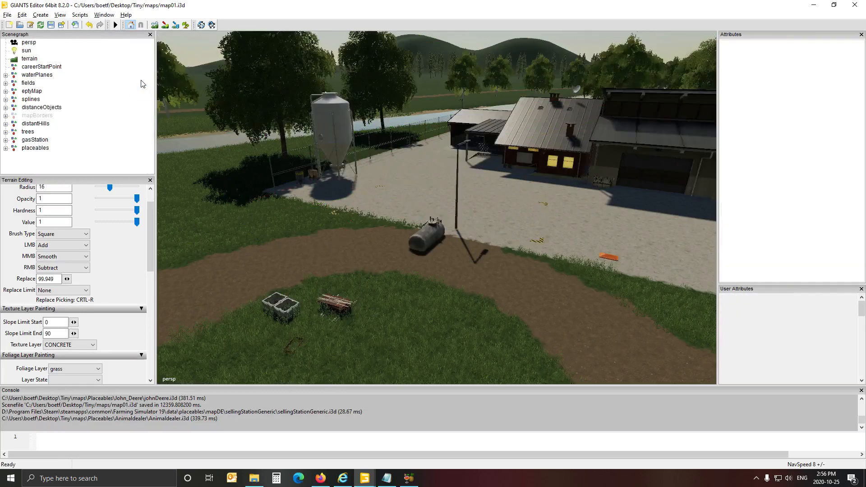
Open the Prefabs library and search the Other category for "gate".
click(104, 15)
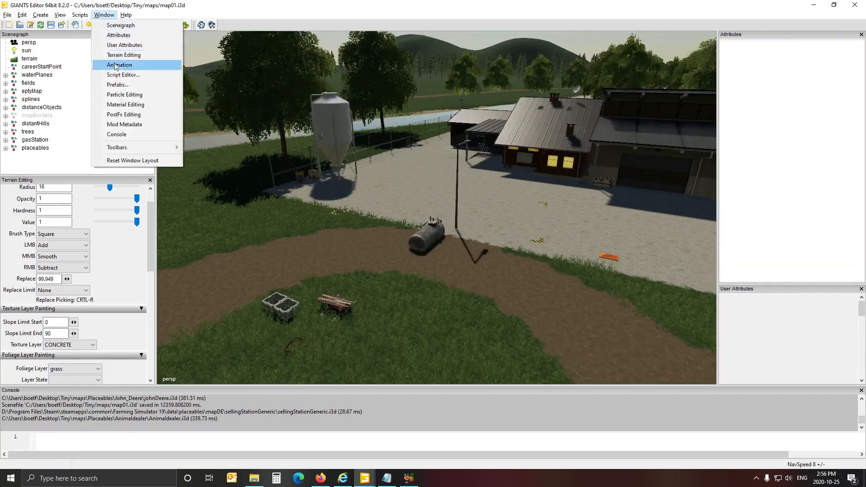
click(117, 85)
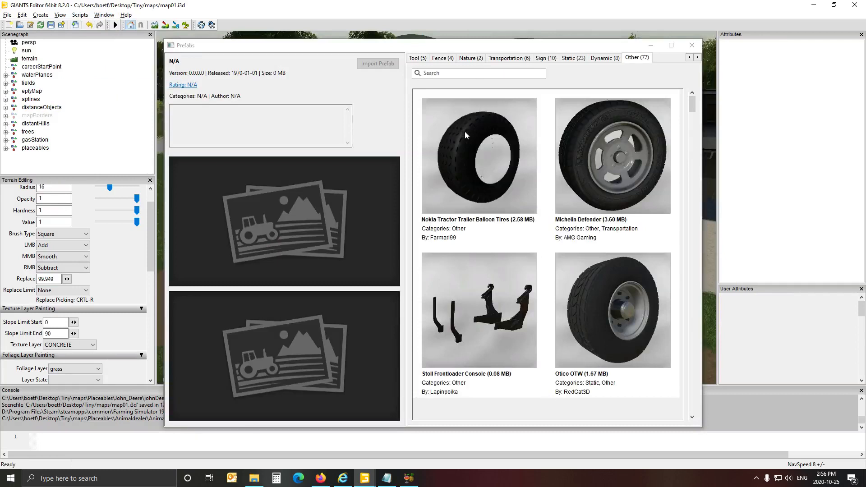
click(479, 76)
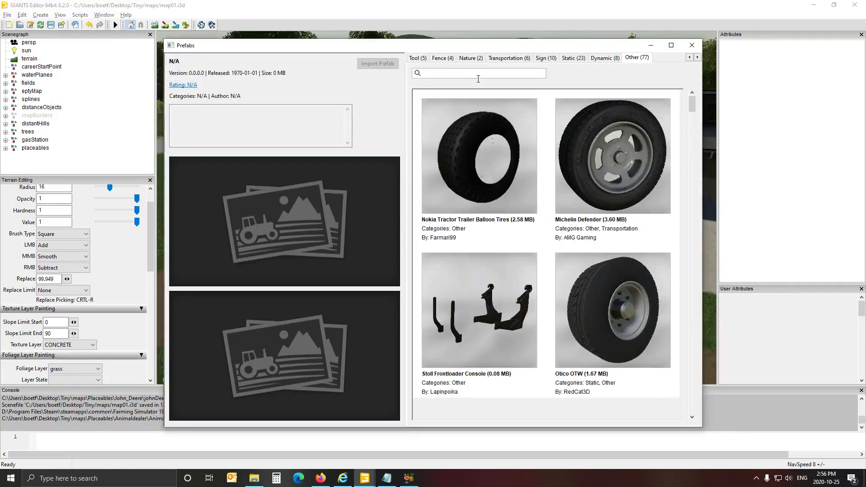
text(gate)
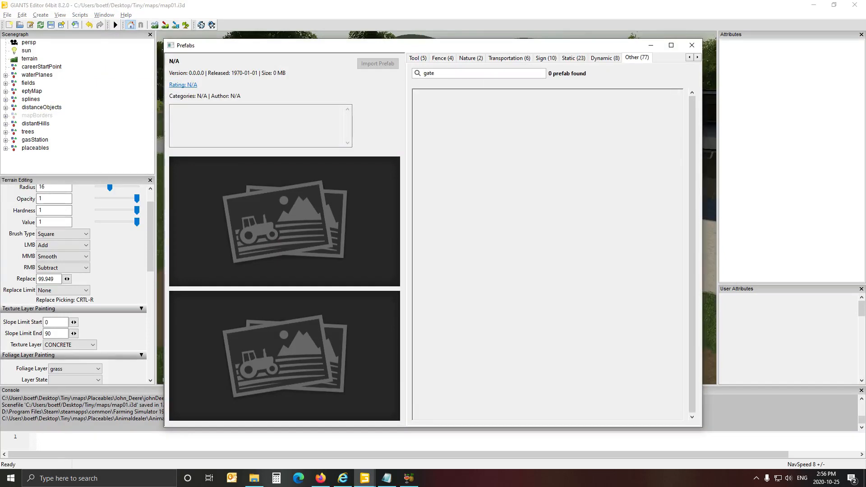
Search the prefabs for "fence" instead and browse the Fence category.
double_click(428, 78)
text(fen)
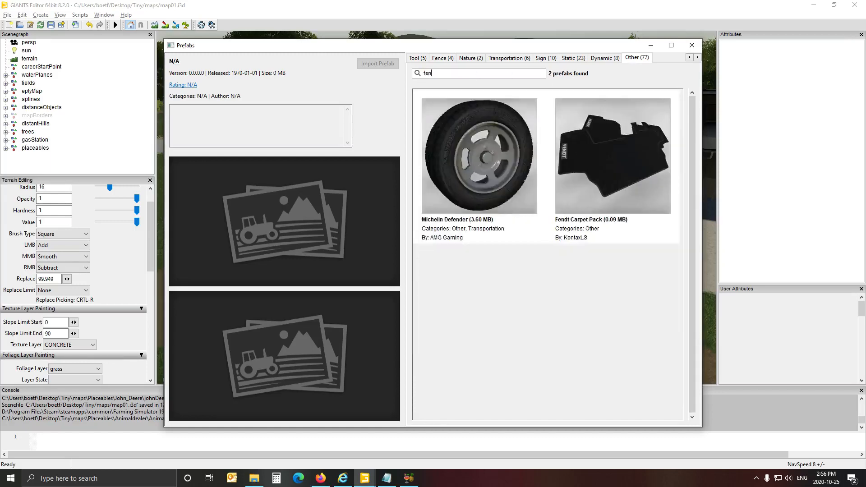
text(ce)
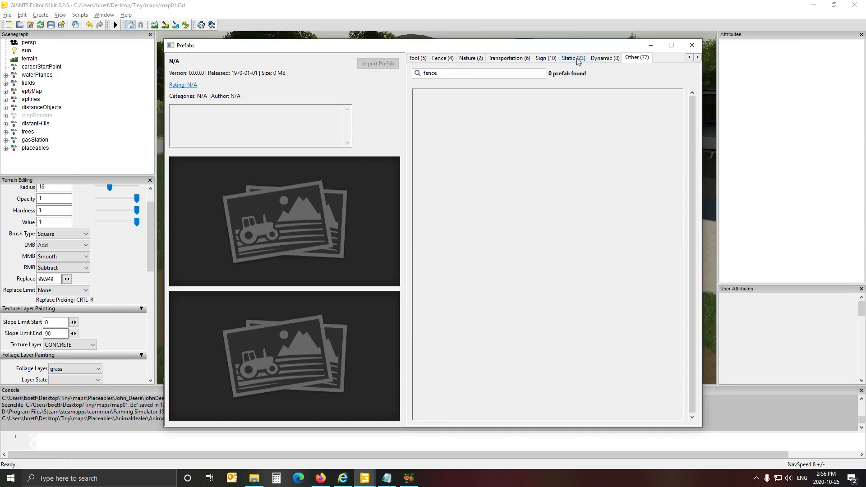
click(442, 62)
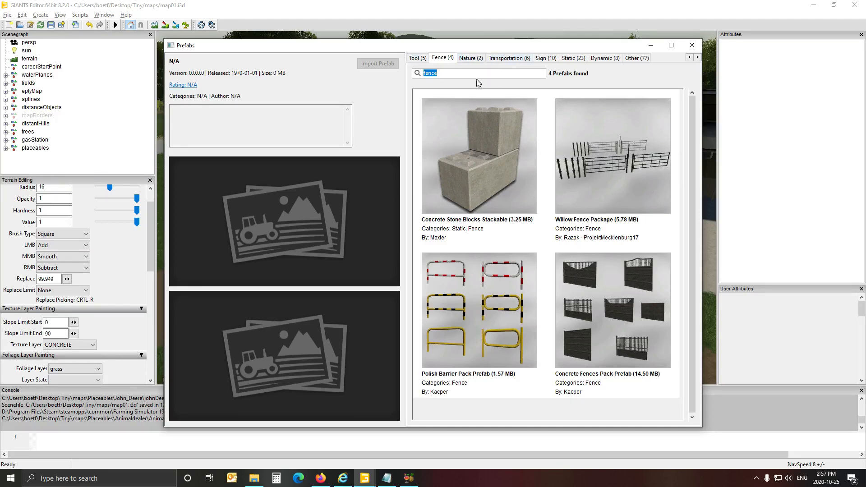
Check the Tool, Fence and Other prefab categories for matches to the "fence" search.
click(414, 59)
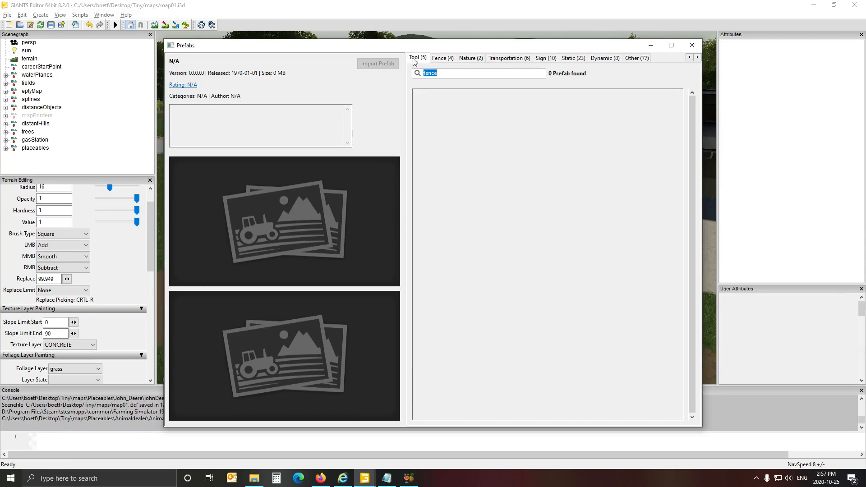
click(442, 60)
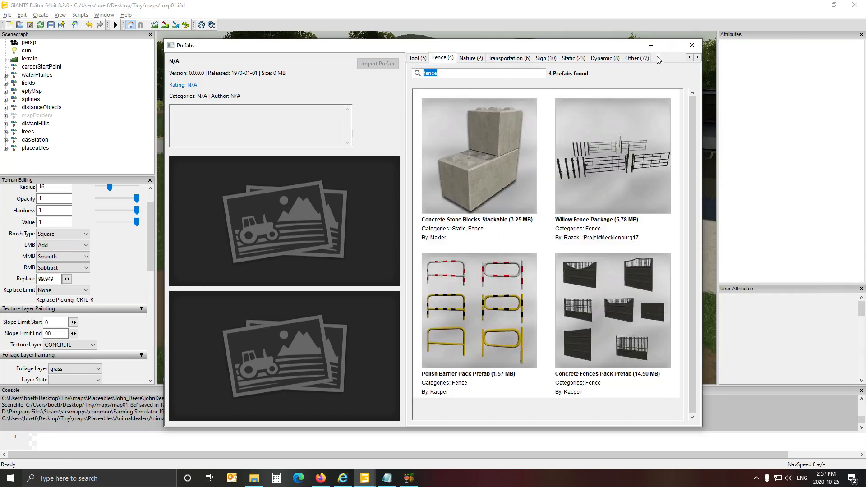
click(637, 59)
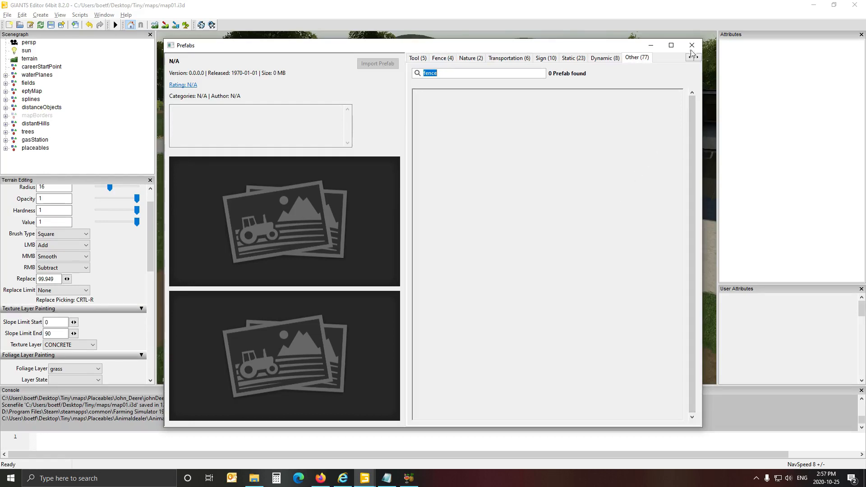
Clear the prefab search and browse the full Other category for a suitable gate.
click(489, 73)
key(BackSpace)
key(BackSpace)
key(BackSpace)
key(BackSpace)
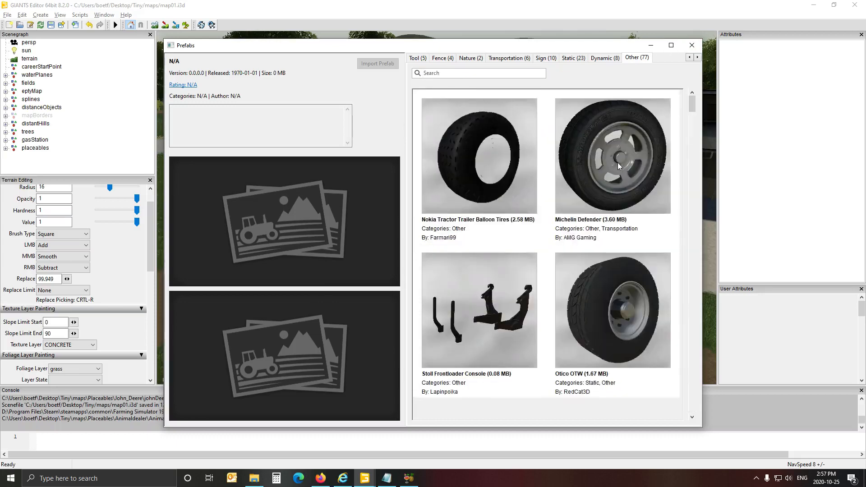
scroll(618, 166, down, 10)
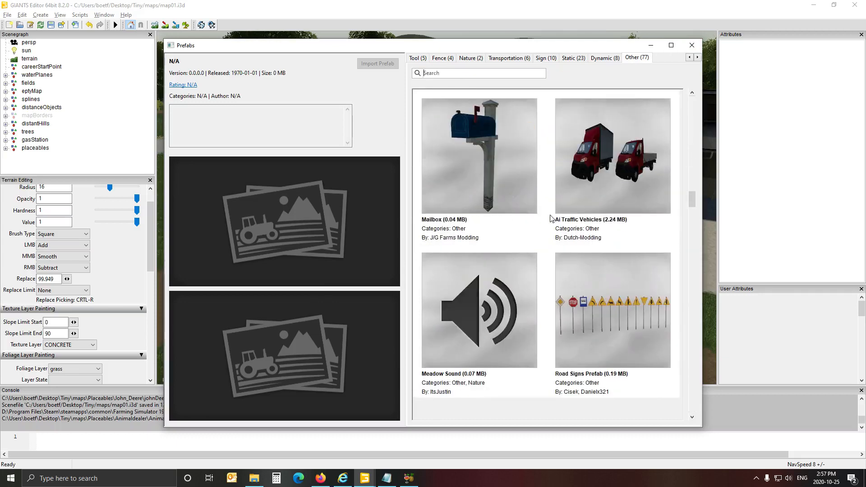
scroll(555, 219, up, 5)
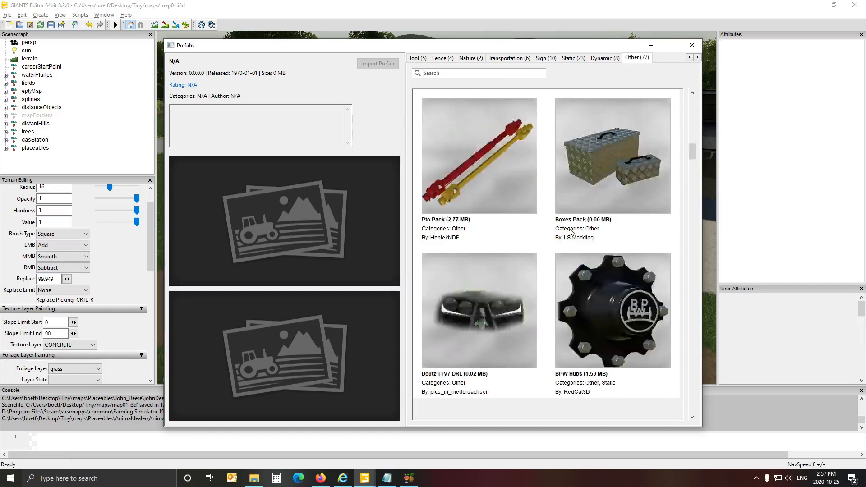
scroll(571, 232, up, 5)
scroll(572, 231, down, 10)
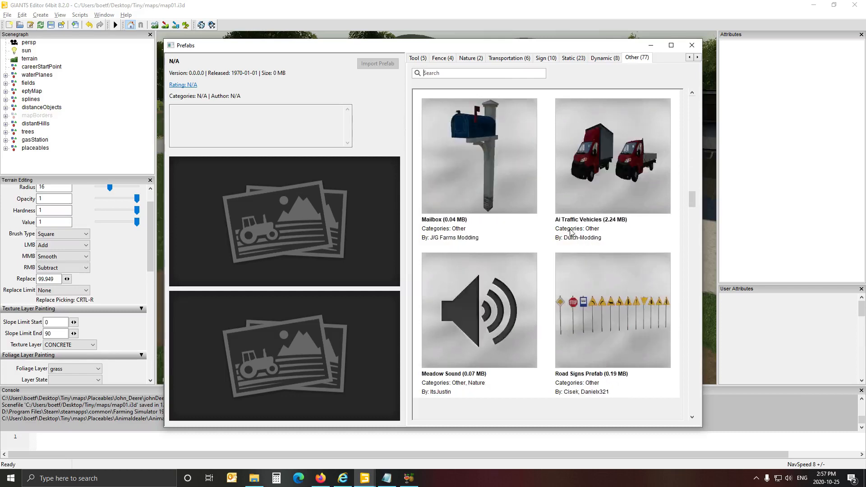
scroll(571, 232, up, 3)
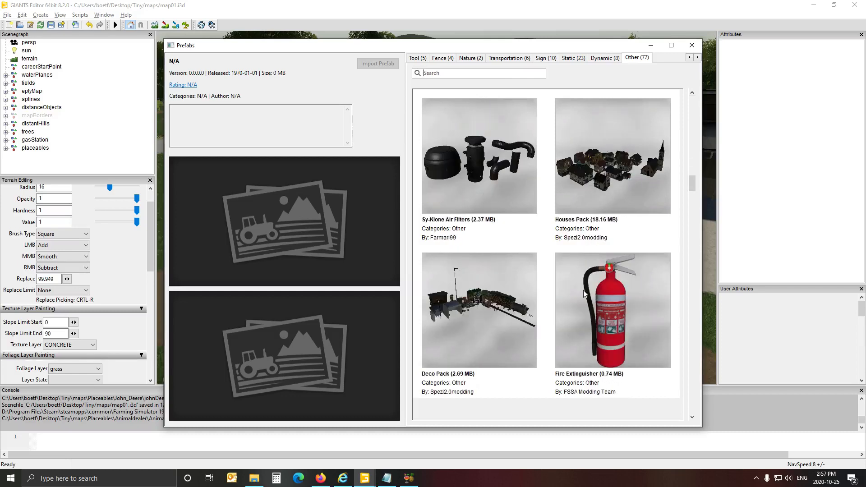
scroll(582, 291, down, 3)
scroll(528, 280, up, 3)
scroll(563, 311, down, 9)
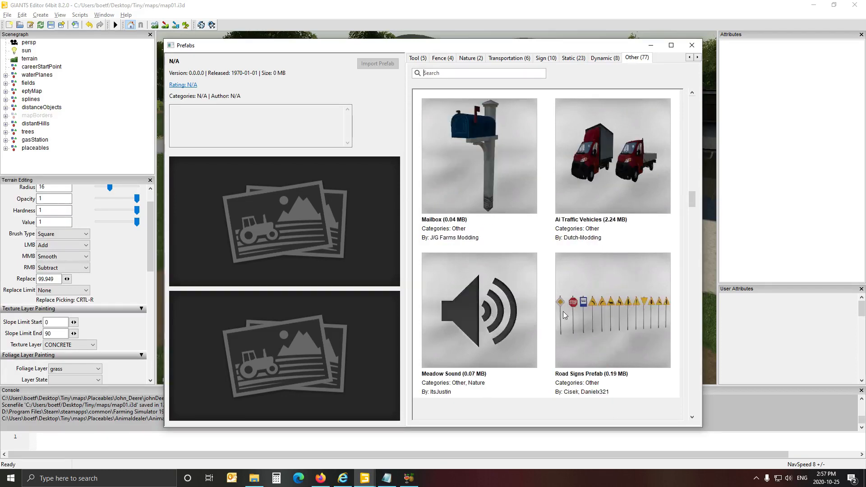
scroll(566, 314, down, 3)
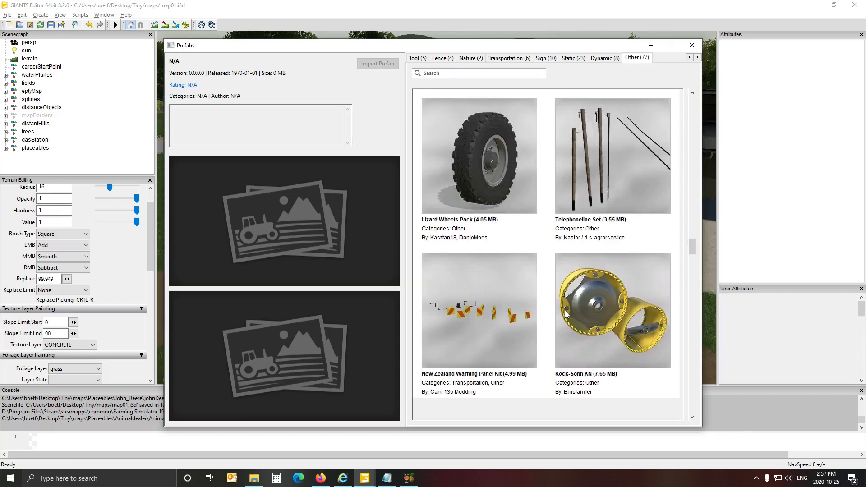
scroll(566, 314, down, 6)
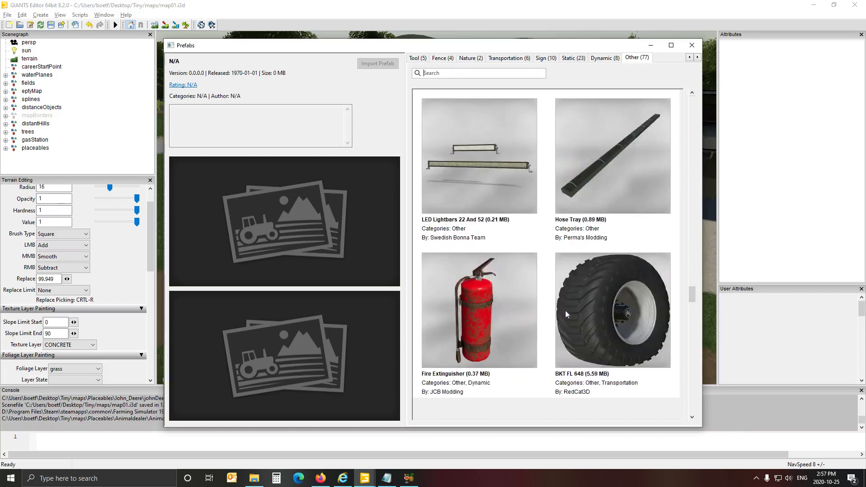
scroll(566, 314, down, 3)
scroll(566, 314, down, 6)
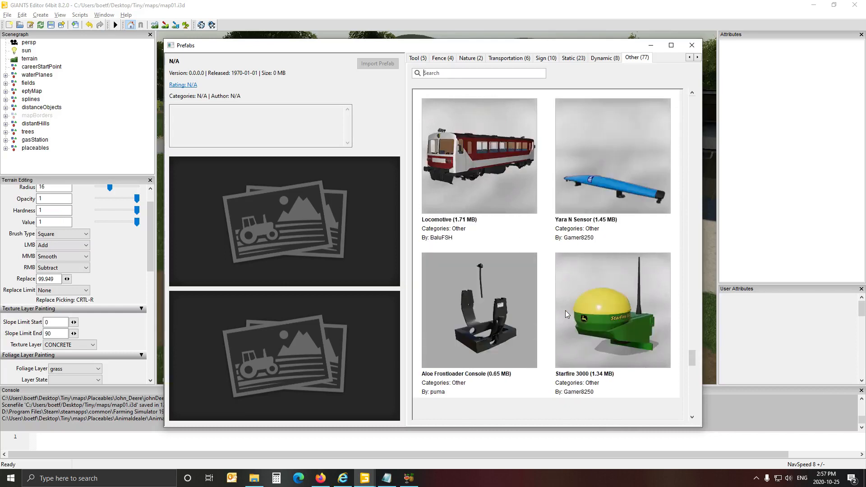
scroll(565, 311, down, 9)
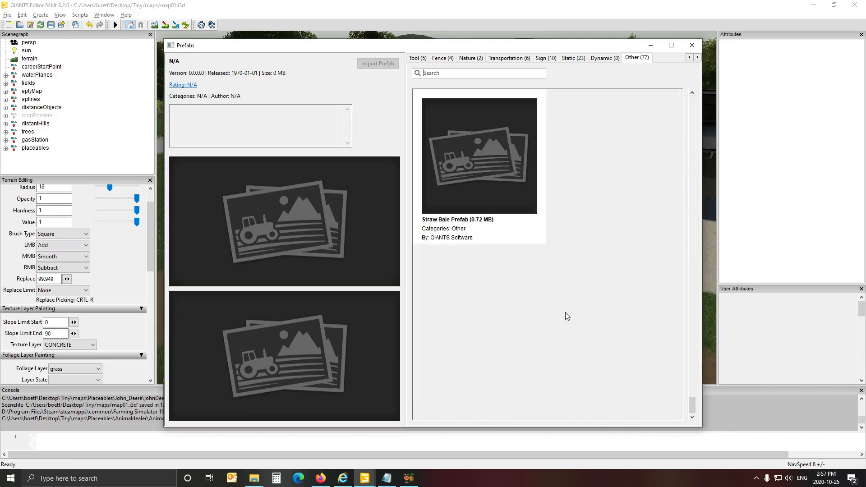
scroll(567, 316, up, 12)
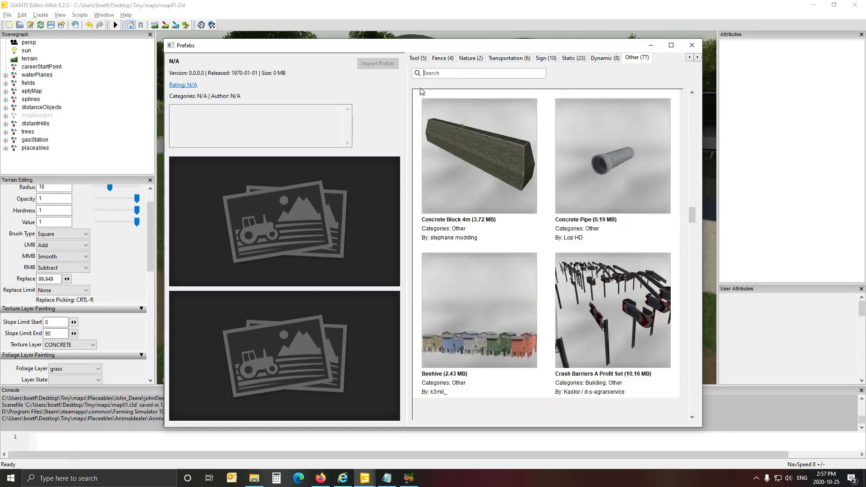
Import the Willow Fence Package from the Fence category of the prefab library.
click(441, 58)
click(586, 194)
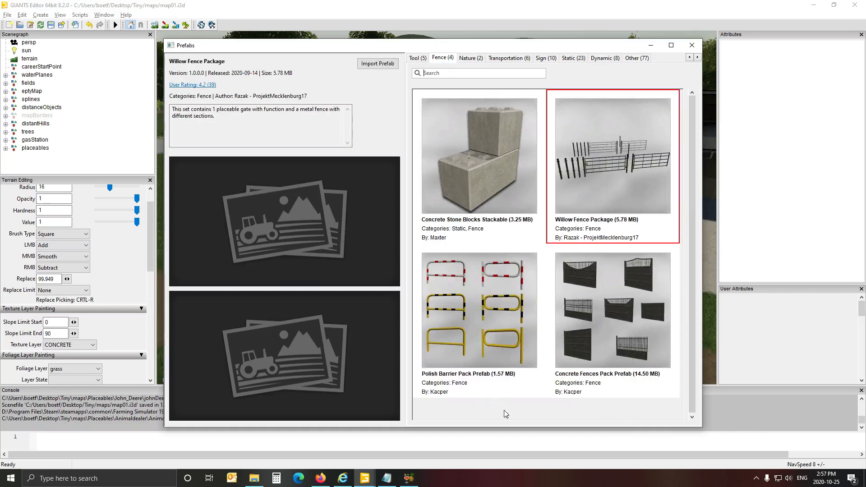
click(377, 63)
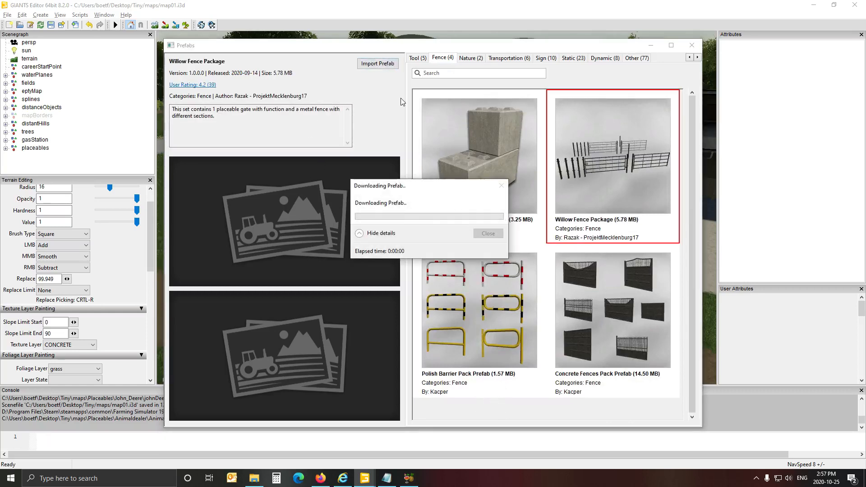
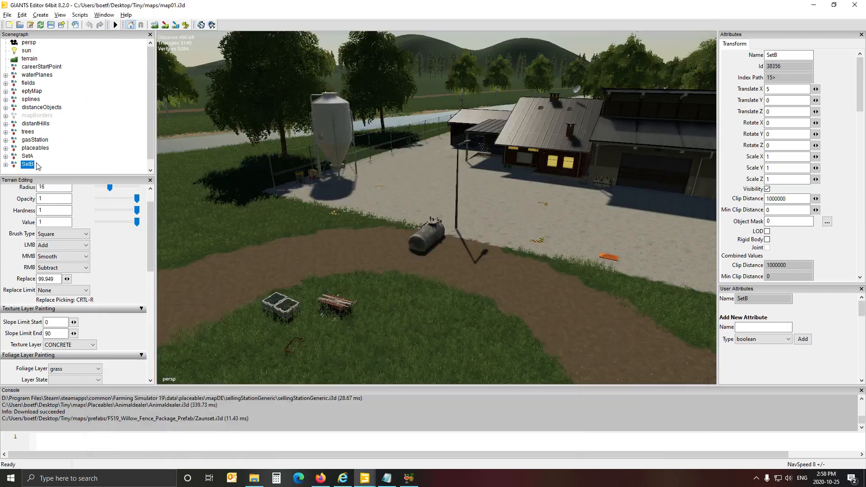
Move the SetA and SetB groups into the placeables group in the scenegraph.
click(30, 157)
ctrl+click(29, 166)
drag(33, 168, 36, 150)
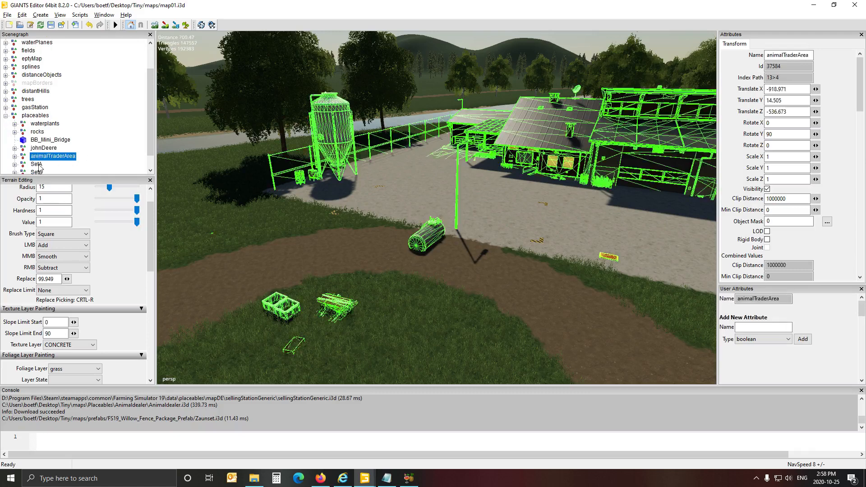
Place SetA on the dirt road near the animal trader area, then sink it below the terrain to a height of about 90.66.
click(37, 164)
alt+drag(354, 248, 457, 273)
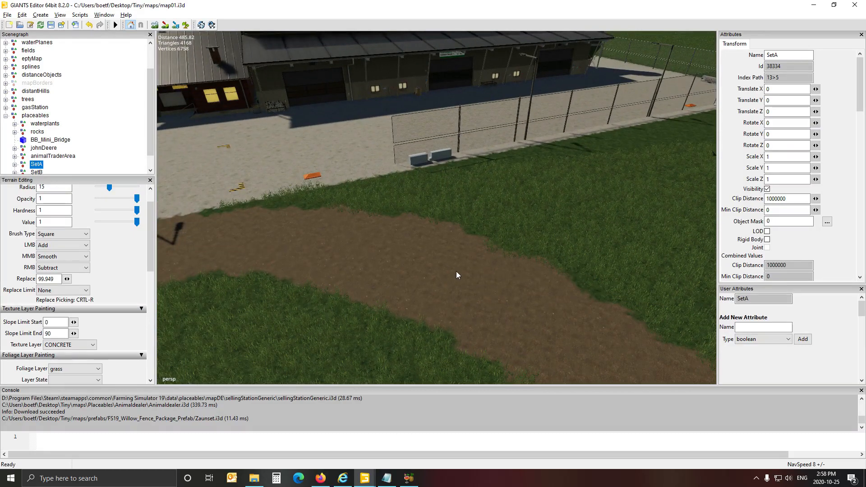
key(ctrl+b)
click(456, 271)
alt+drag(357, 278, 504, 289)
scroll(275, 290, up, 5)
scroll(469, 281, down, 5)
scroll(534, 280, down, 4)
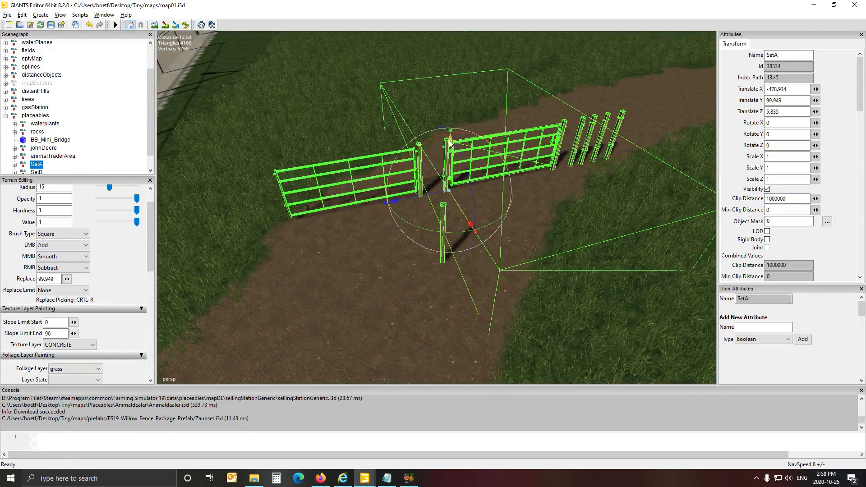
drag(449, 144, 466, 383)
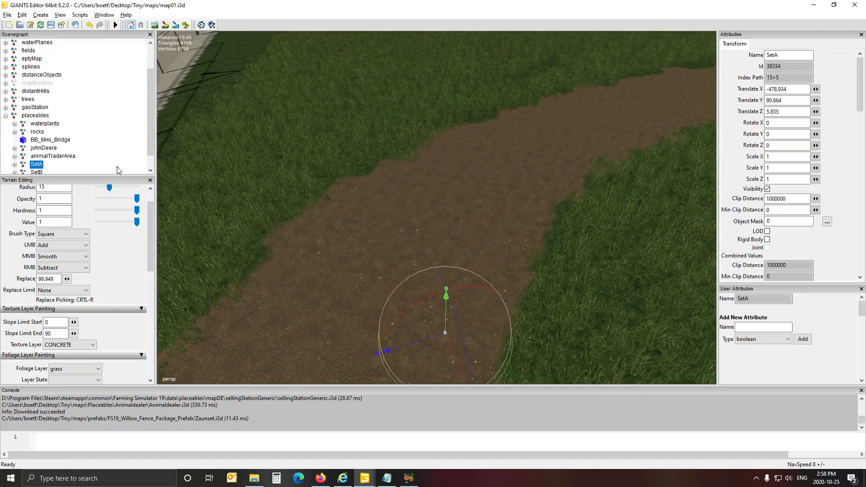
Place SetB on the dirt road in front of the animal trader area and inspect its gate and posts.
scroll(62, 144, down, 1)
click(36, 156)
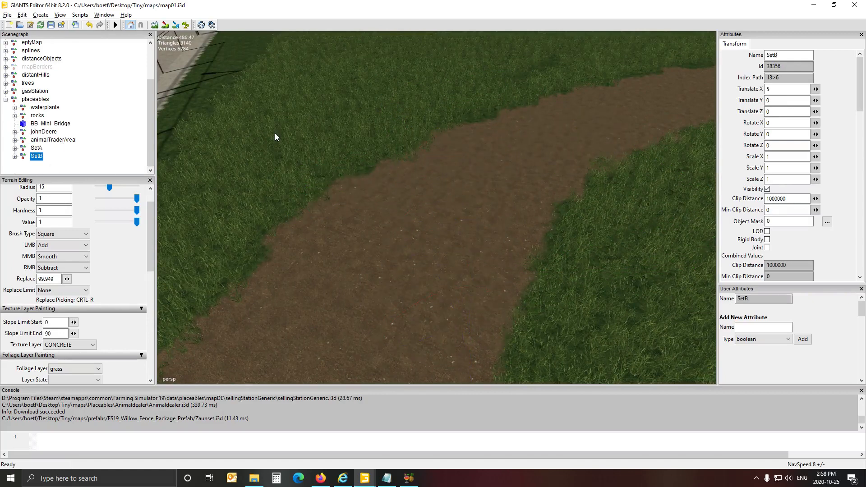
key(ctrl+b)
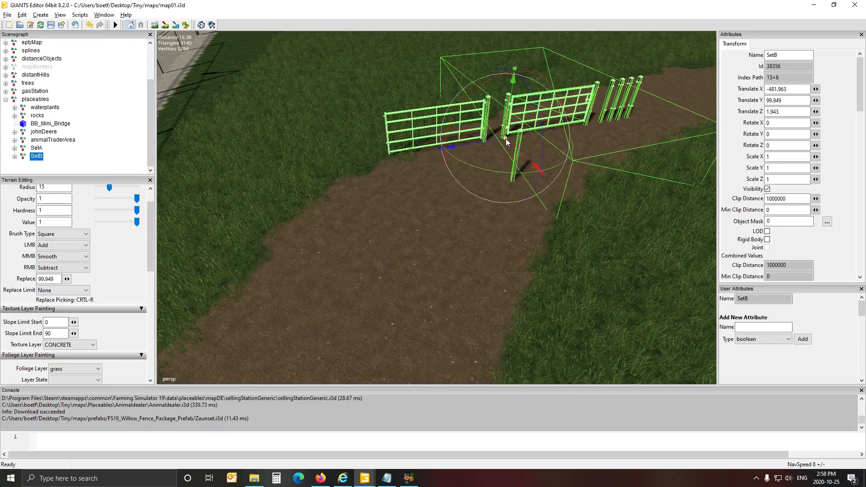
alt+drag(453, 206, 469, 195)
scroll(469, 195, up, 7)
scroll(469, 196, up, 4)
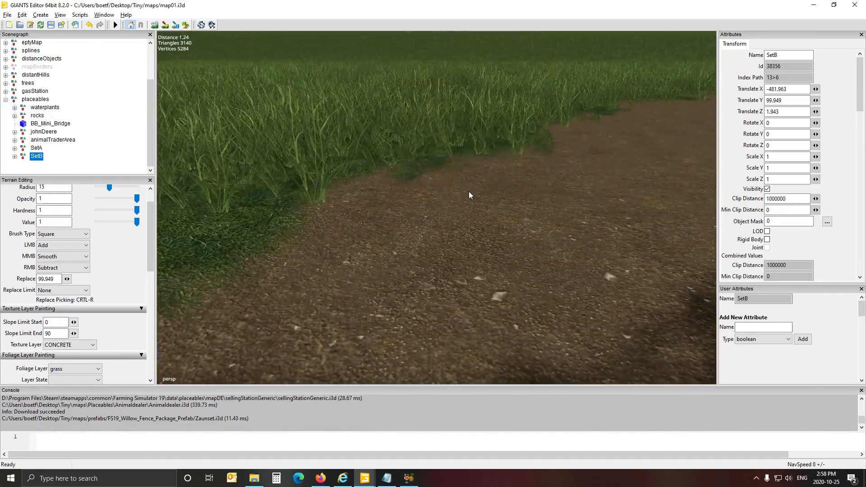
scroll(470, 196, down, 4)
alt+drag(469, 195, 467, 215)
scroll(401, 214, down, 5)
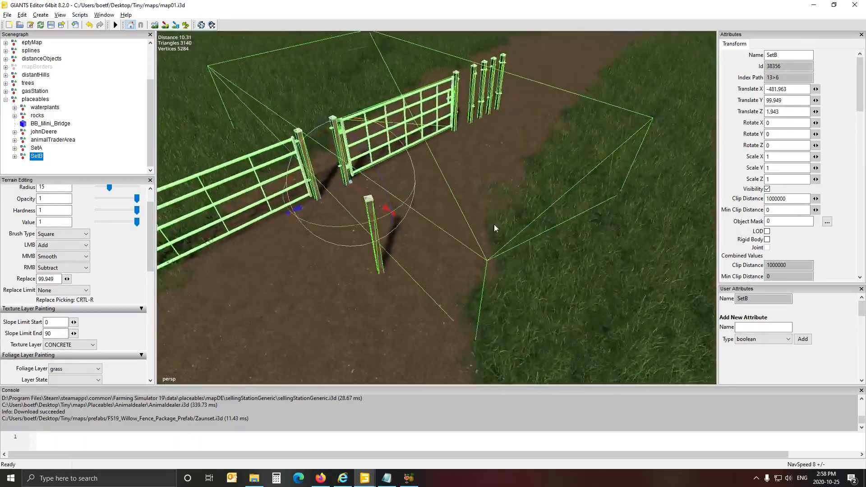
scroll(468, 216, down, 2)
Deselect SetB and examine how its gate and posts compare with the fence and open entrance of the animal trader area.
click(109, 129)
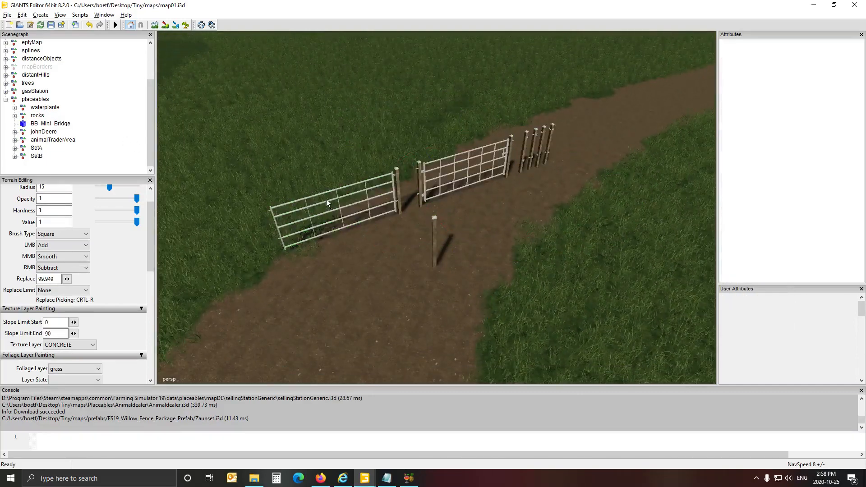
scroll(326, 201, up, 6)
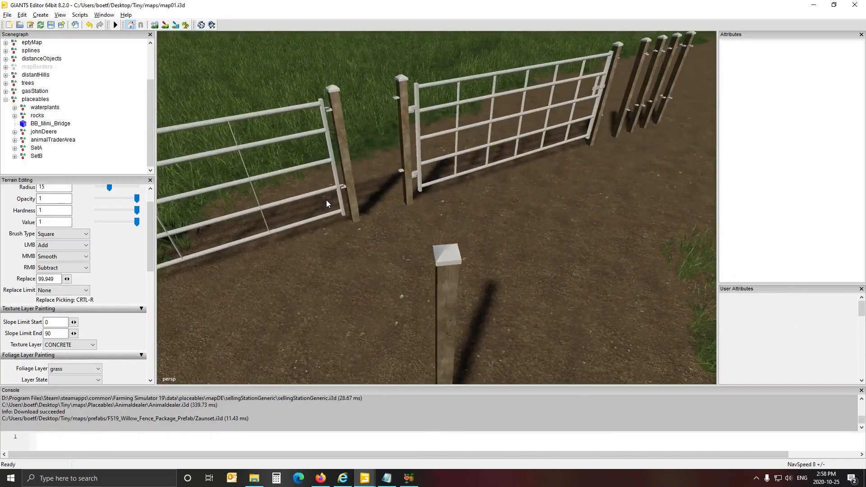
alt+drag(326, 199, 176, 165)
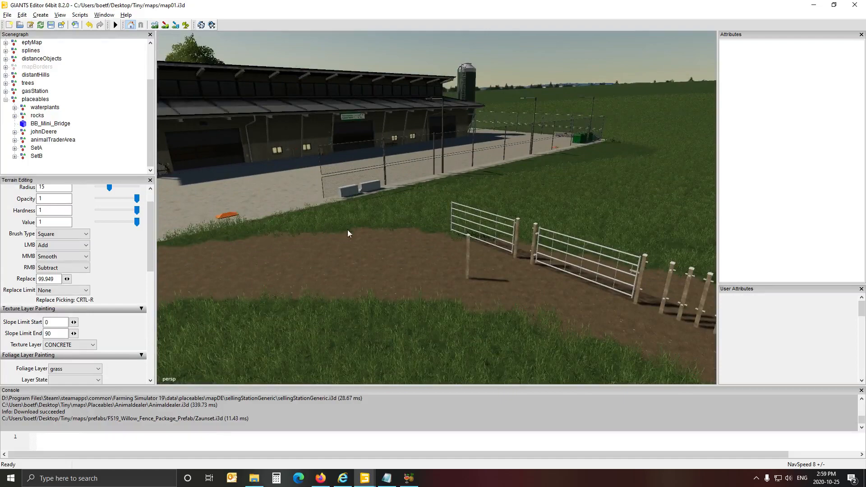
alt+drag(349, 233, 317, 253)
scroll(296, 242, up, 4)
scroll(296, 242, down, 2)
scroll(296, 242, down, 3)
scroll(317, 253, down, 2)
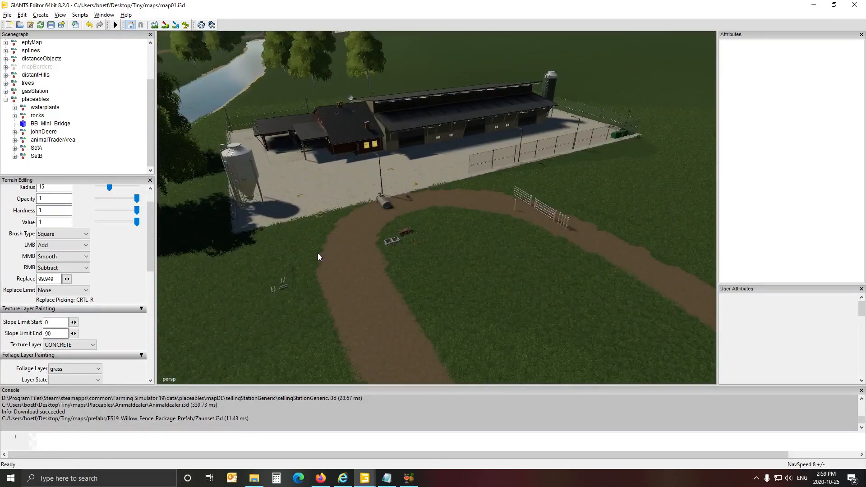
Sink SetB below the terrain and deselect it.
click(40, 156)
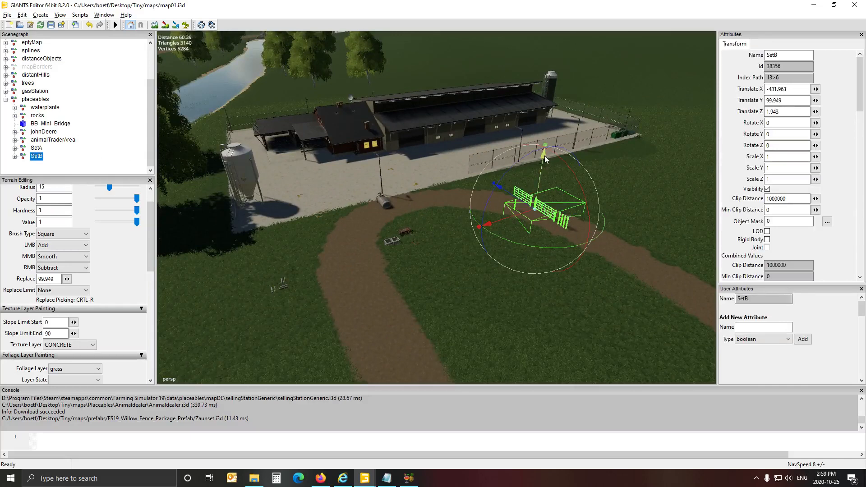
drag(545, 156, 549, 339)
click(137, 169)
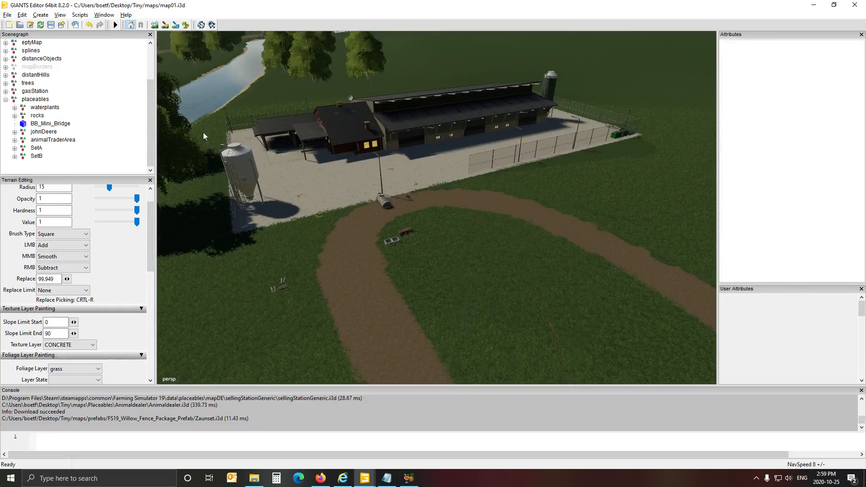
Inspect the yard's open front edge and the chainlinkFenceLarge section that ends beside the concrete blocks.
alt+drag(203, 133, 323, 162)
scroll(323, 162, up, 3)
scroll(323, 158, up, 5)
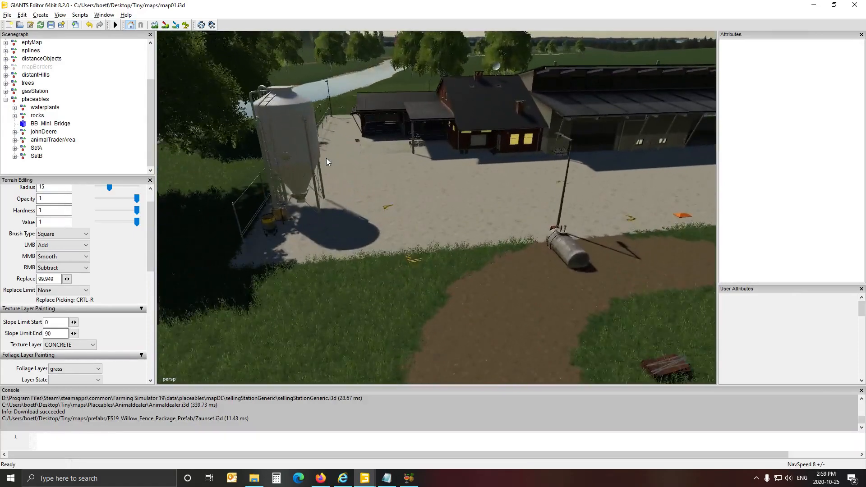
alt+drag(342, 161, 255, 175)
scroll(301, 162, up, 2)
scroll(305, 174, down, 3)
key(Right)
scroll(320, 185, down, 2)
click(463, 161)
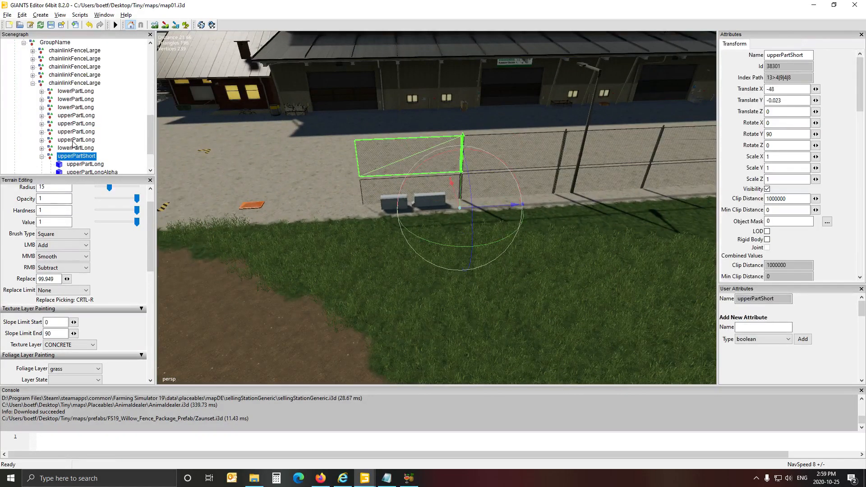
click(72, 83)
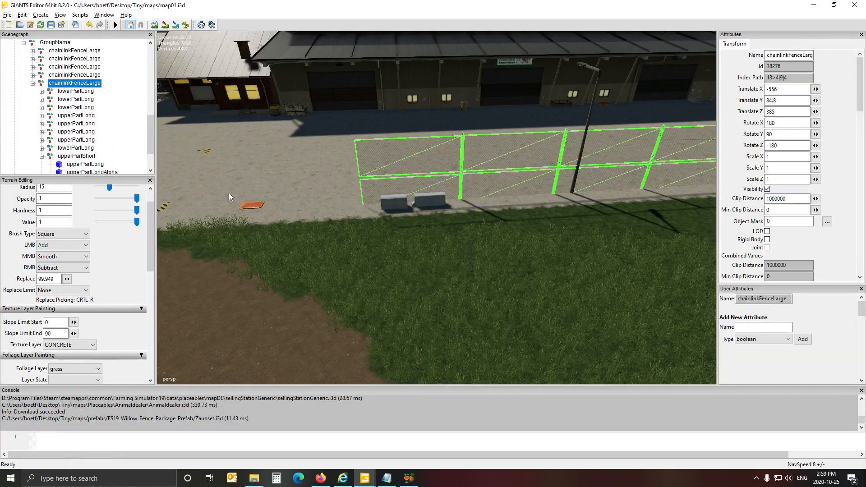
alt+drag(229, 193, 262, 191)
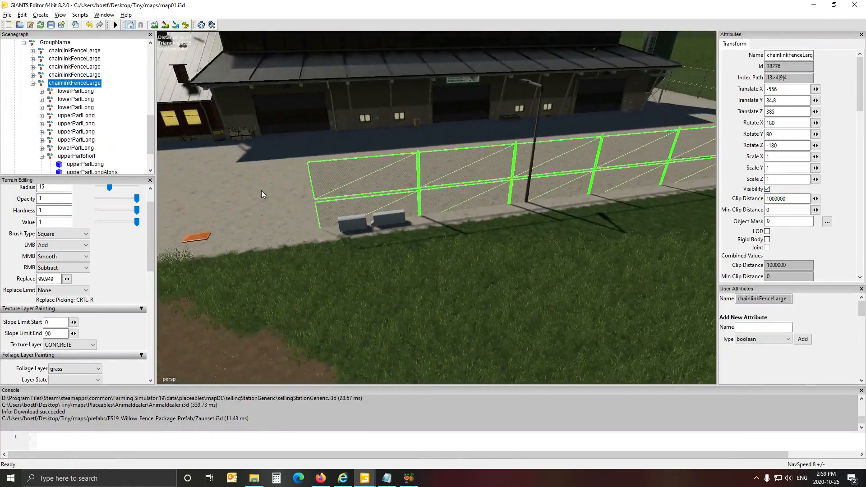
scroll(260, 185, down, 10)
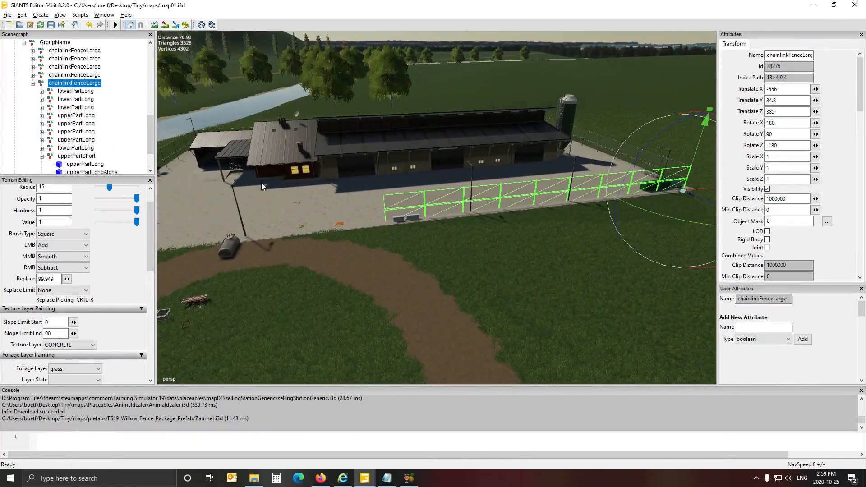
Check which stretches of the front fence the individual lowerPartLong pieces cover, and compare them with the unfenced entrance.
click(41, 156)
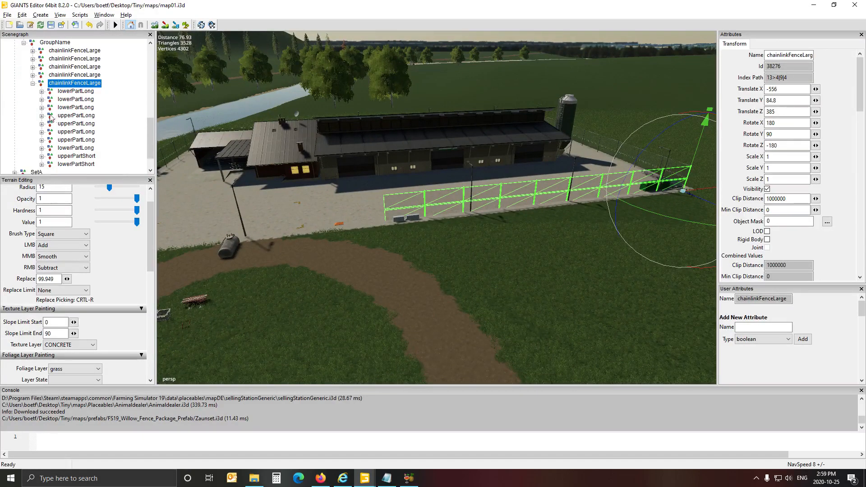
click(64, 93)
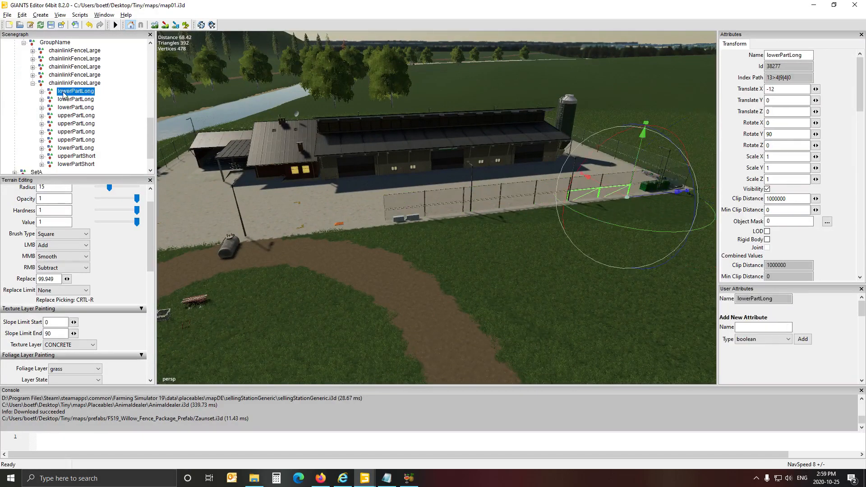
click(63, 100)
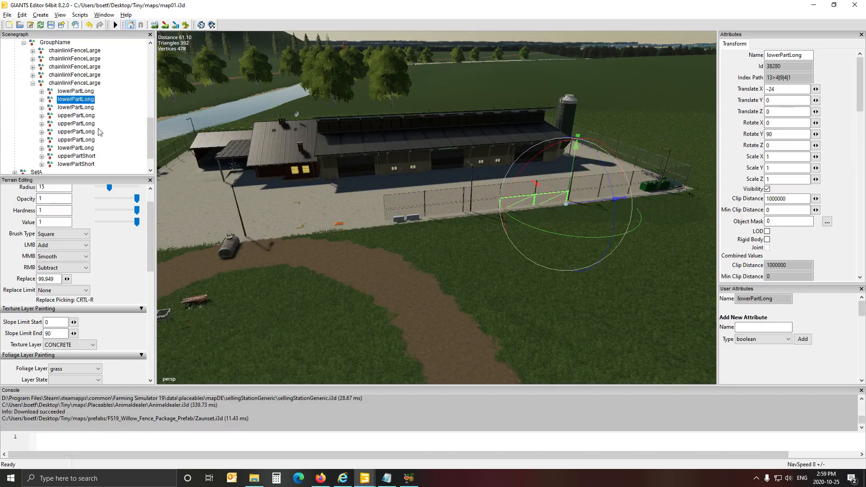
alt+drag(362, 290, 373, 290)
alt+middle_drag(374, 290, 372, 290)
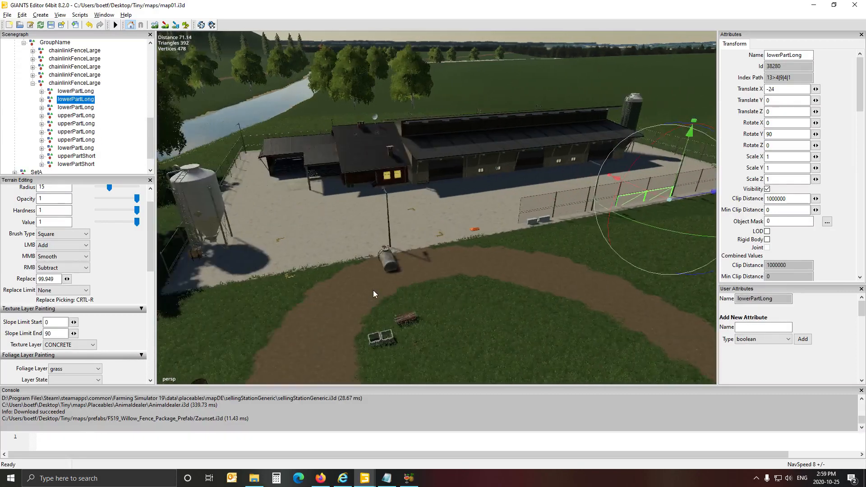
scroll(373, 292, down, 3)
alt+drag(374, 291, 356, 301)
scroll(355, 302, up, 2)
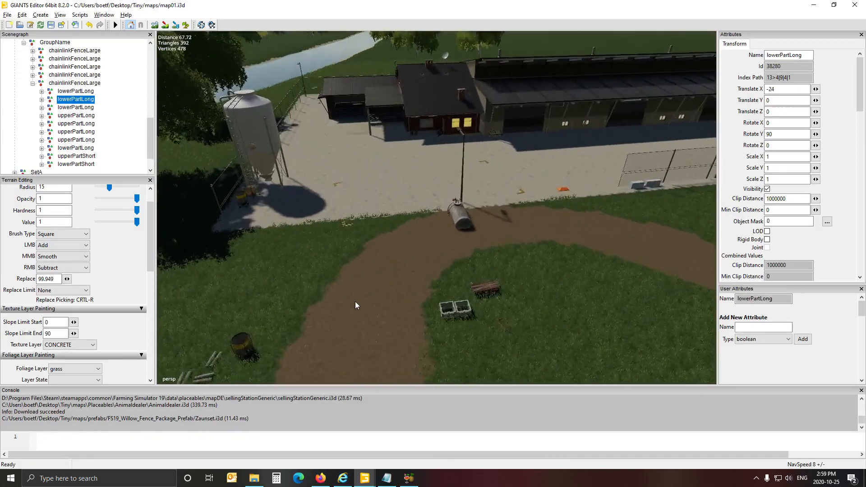
scroll(357, 302, down, 1)
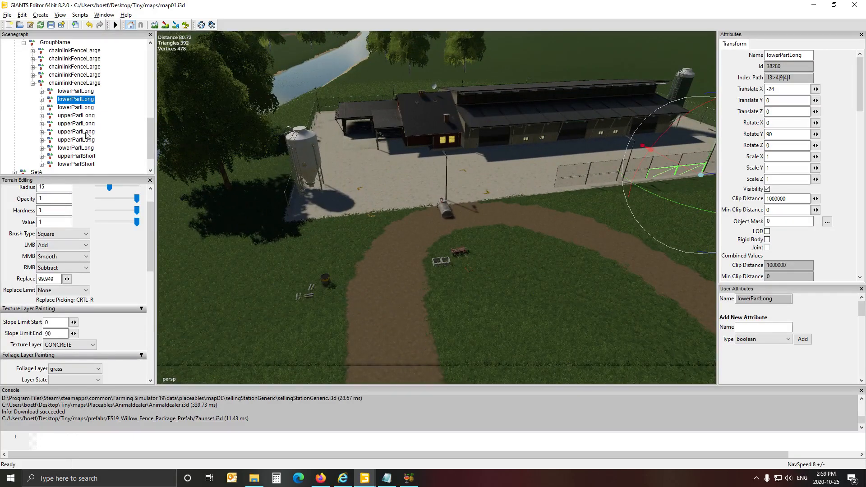
Select the whole animalTraderArea group and set its Translate Y to 15.
scroll(87, 132, up, 2)
scroll(59, 97, up, 2)
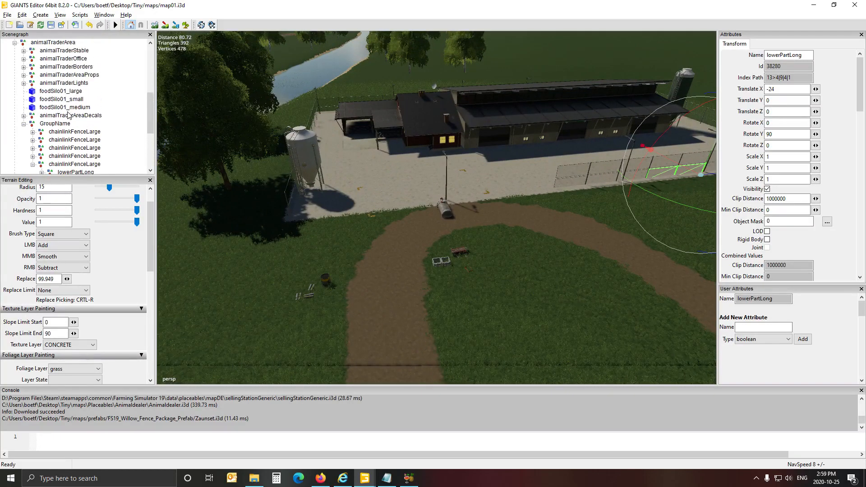
scroll(66, 92, up, 1)
click(53, 75)
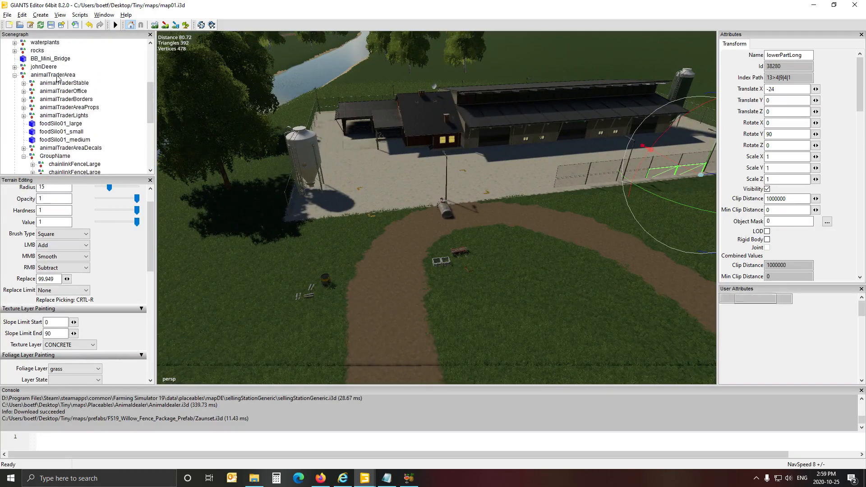
scroll(251, 212, up, 2)
scroll(233, 201, up, 6)
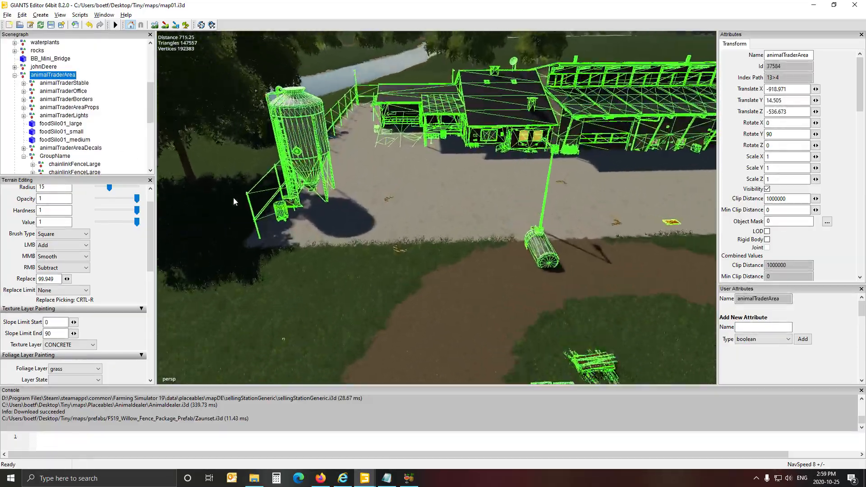
alt+drag(234, 198, 307, 168)
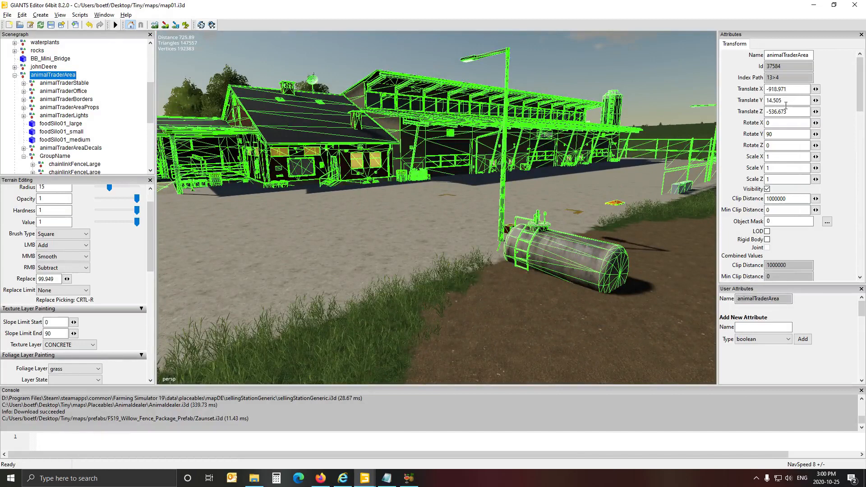
double_click(777, 105)
key(BackSpace)
key(BackSpace)
key(BackSpace)
key(BackSpace)
text(1)
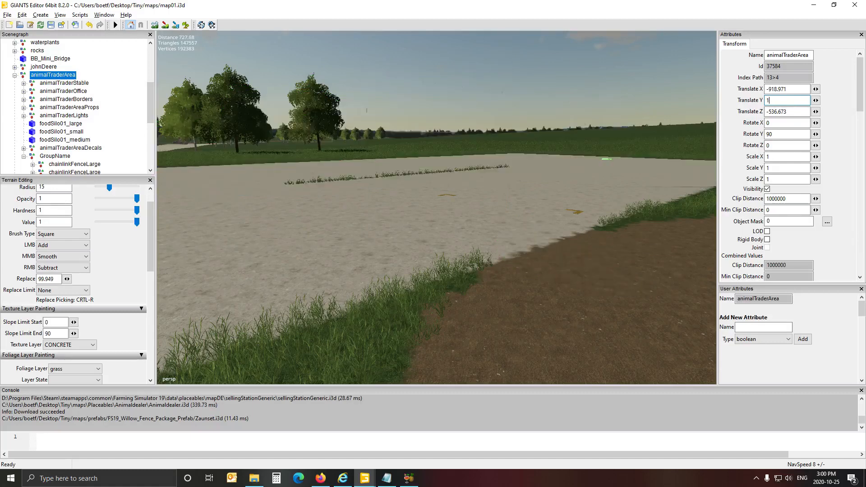
text(5)
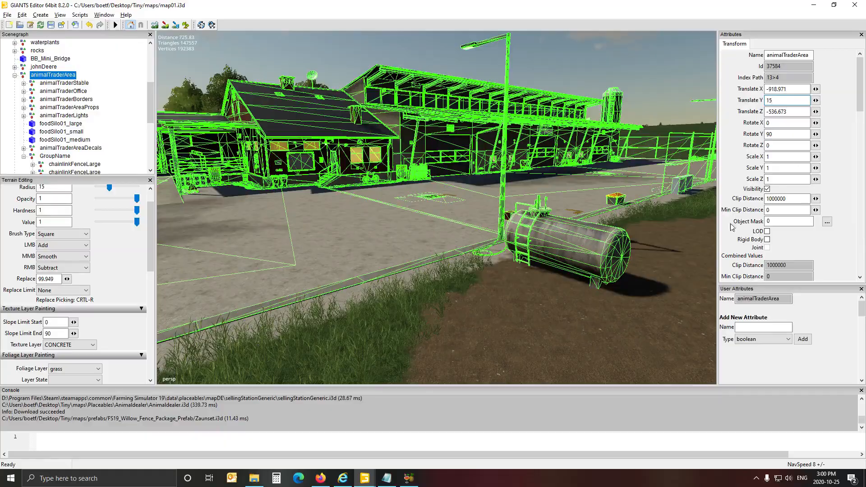
Examine how the foundation edge meets the terrain at the fence end beside the concrete blocks.
alt+drag(433, 258, 448, 283)
scroll(294, 250, up, 3)
scroll(527, 230, up, 3)
alt+middle_drag(447, 283, 426, 283)
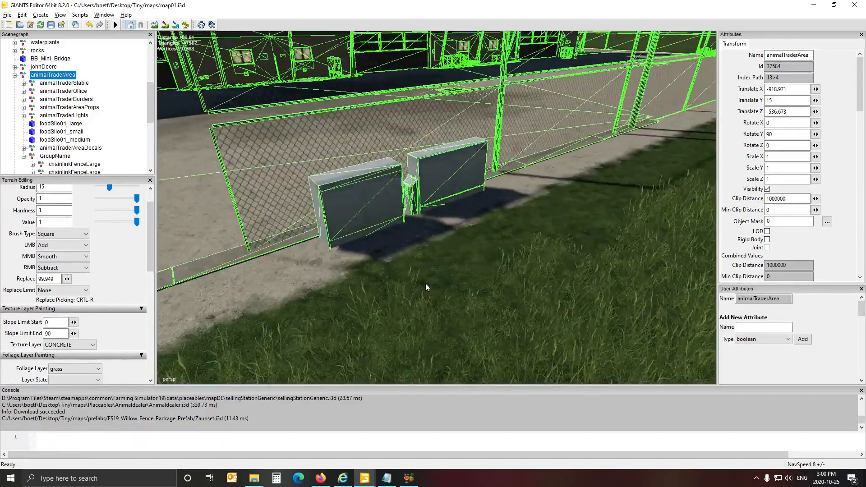
alt+drag(426, 283, 407, 295)
scroll(365, 302, up, 3)
scroll(407, 296, down, 2)
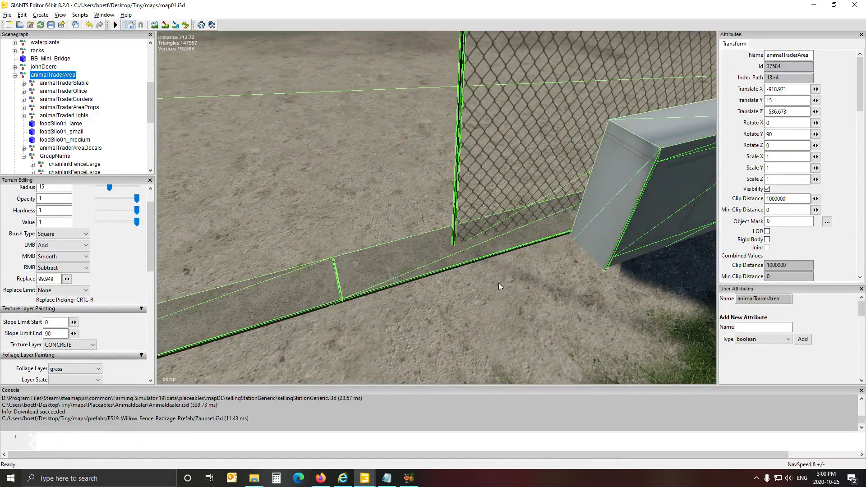
Examine how the foundation and fence post meet the ground at the yard's front corner.
scroll(499, 283, down, 3)
alt+drag(496, 275, 533, 251)
scroll(496, 232, down, 3)
scroll(496, 231, up, 2)
scroll(536, 222, up, 2)
scroll(533, 244, down, 4)
scroll(436, 248, up, 3)
scroll(385, 238, up, 3)
scroll(415, 255, up, 3)
scroll(519, 246, down, 3)
scroll(488, 242, up, 3)
scroll(488, 243, up, 3)
scroll(533, 250, down, 2)
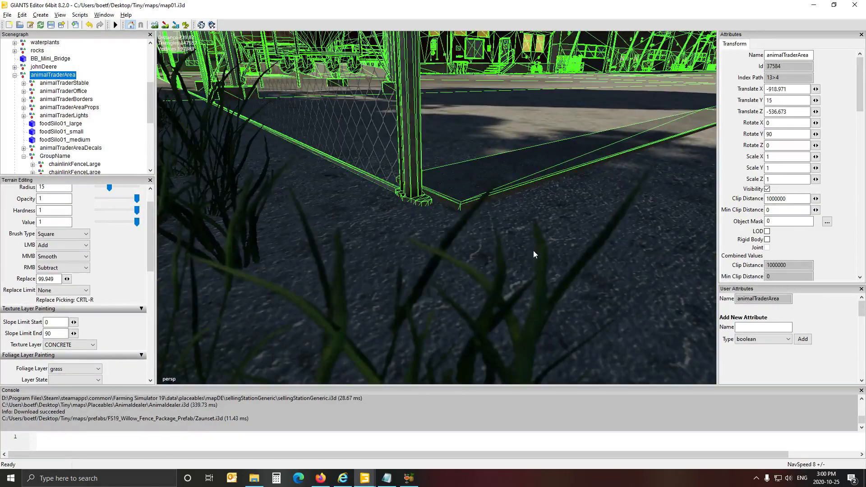
Try a Translate Y of 15.5 for animalTraderArea and inspect the front corner and the concrete ramp near the office.
click(778, 104)
key(Return)
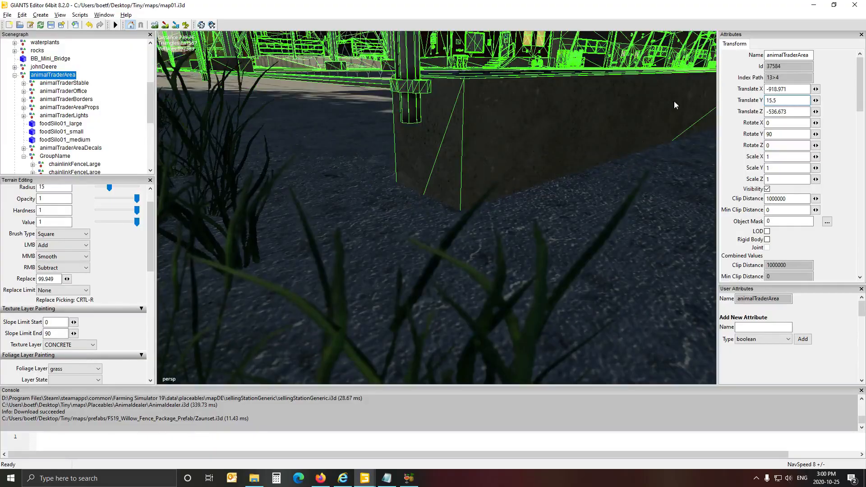
scroll(375, 175, down, 5)
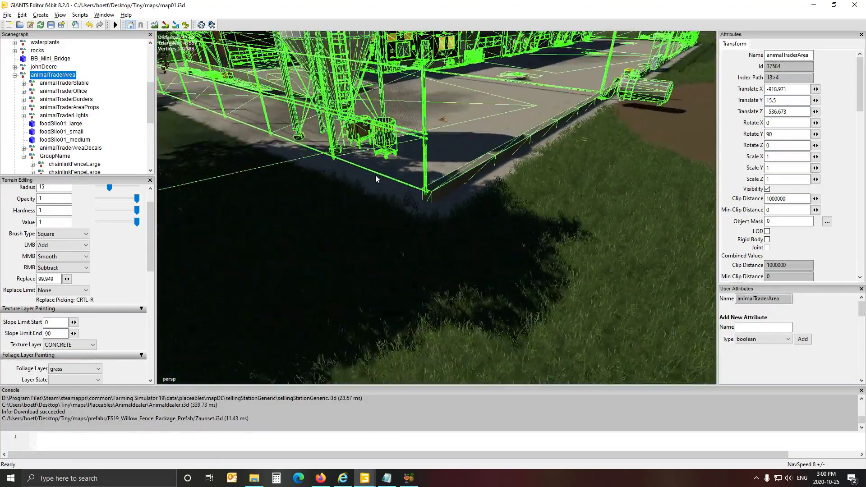
alt+drag(376, 175, 245, 148)
scroll(320, 160, up, 5)
scroll(283, 122, up, 5)
scroll(203, 144, down, 3)
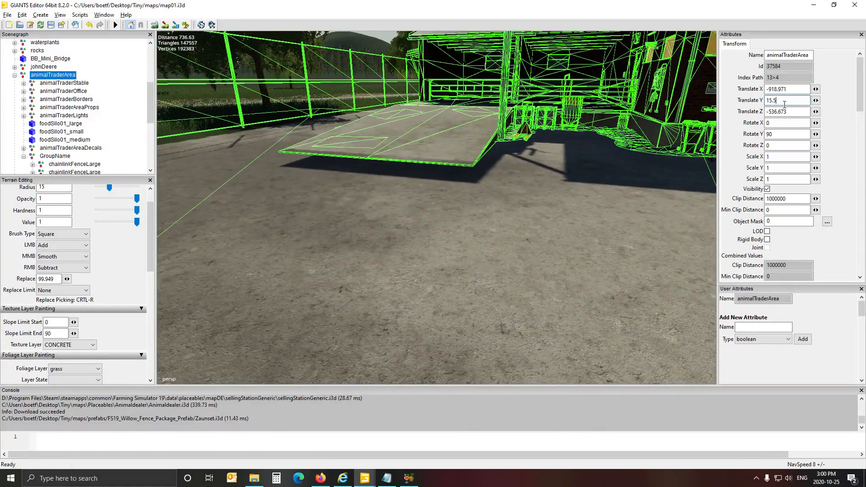
Try Translate Y values of 15.01, 15.1 and 15.08 for animalTraderArea against the concrete ramp's edge.
key(BackSpace)
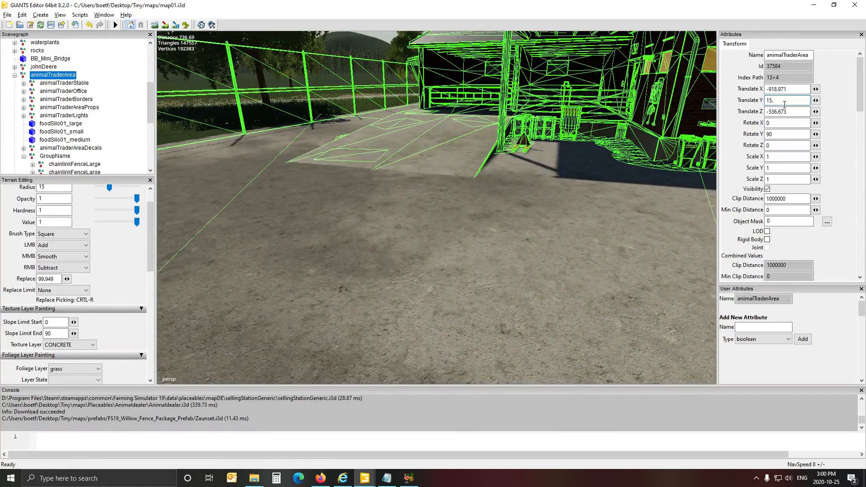
key(BackSpace)
text(.01)
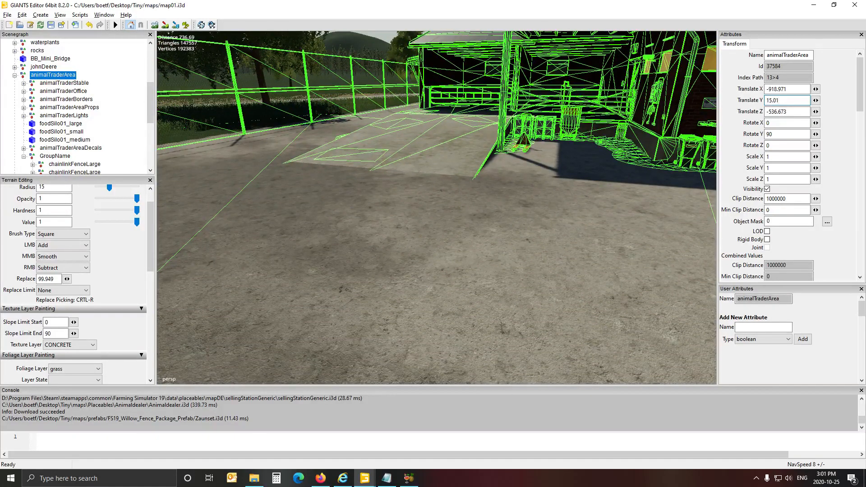
key(BackSpace)
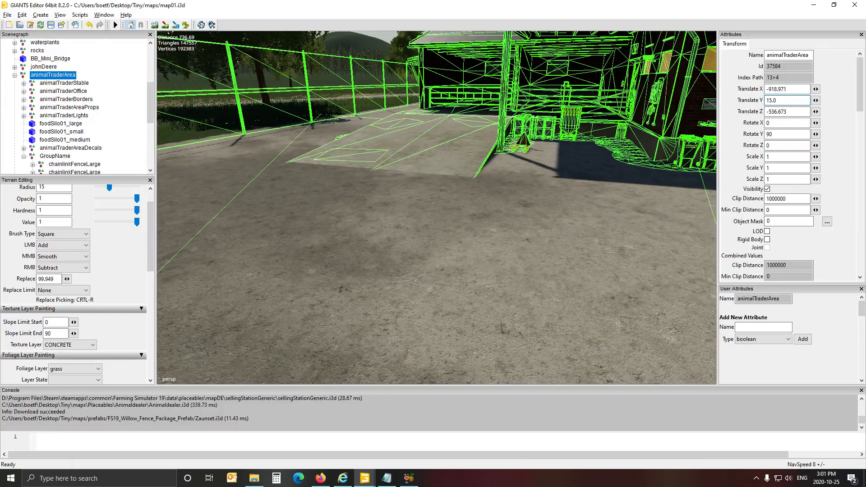
text(1)
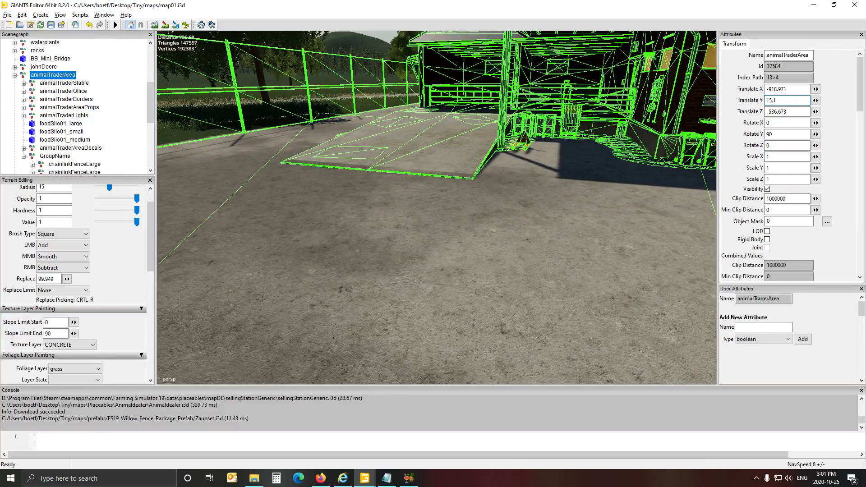
key(BackSpace)
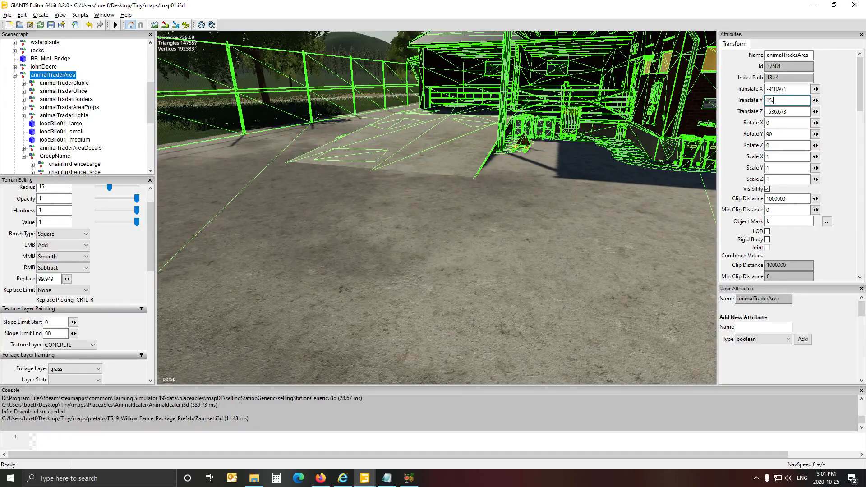
text(08)
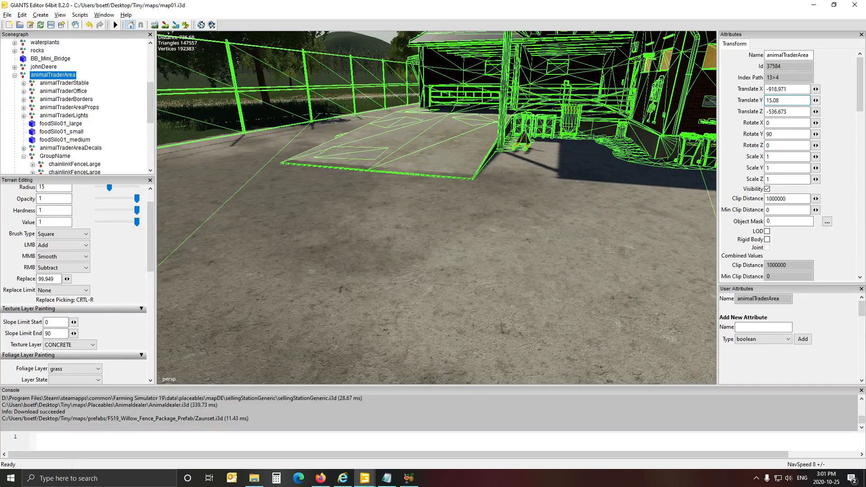
Lower animalTraderArea to a Translate Y of 15.05, then refine it to 15.03 so the ramp edge meets the ground.
key(BackSpace)
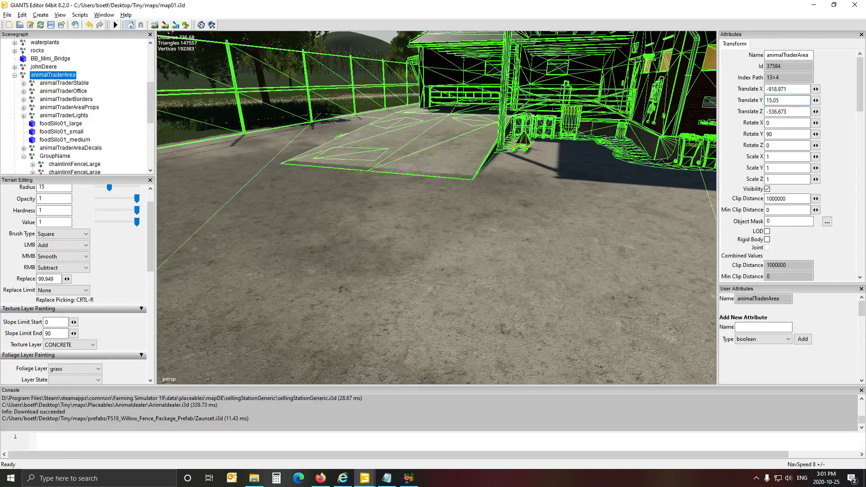
text(5)
right_drag(665, 188, 652, 222)
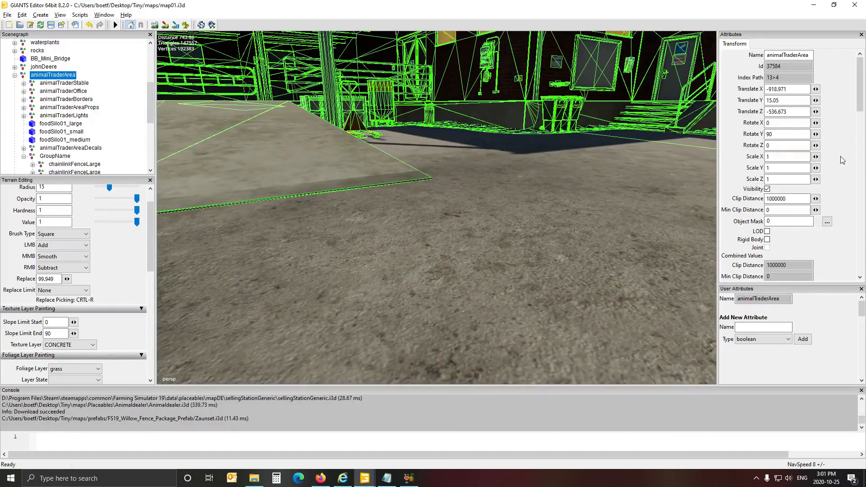
drag(776, 101, 794, 106)
text(3)
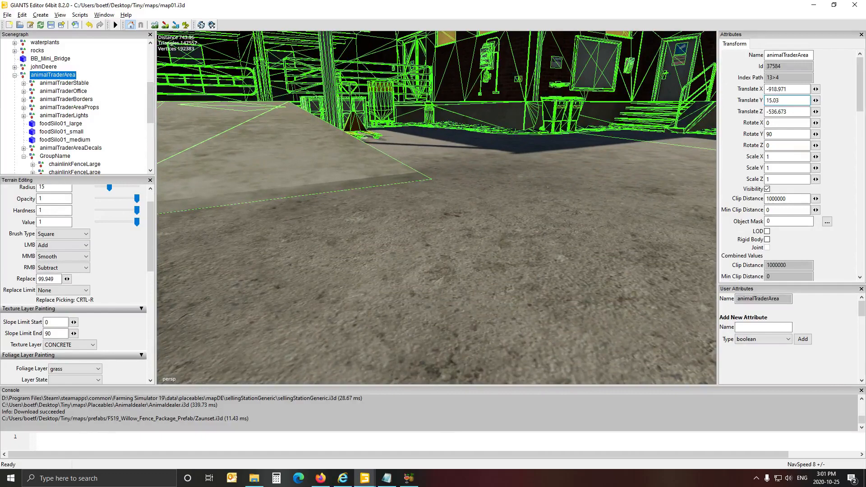
Inspect the concrete ramp's edge and the pallet jack up close for gaps above the ground.
click(526, 198)
right_drag(551, 207, 393, 203)
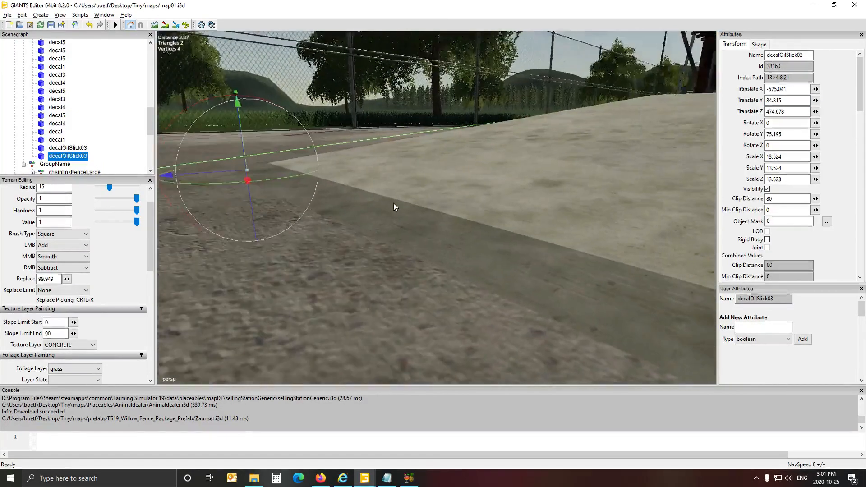
mouse_move(393, 203)
alt+mouse_down()
mouse_move(383, 203)
mouse_move(408, 215)
mouse_move(518, 223)
mouse_move(614, 178)
mouse_move(620, 189)
mouse_move(688, 186)
mouse_move(632, 191)
mouse_move(564, 218)
mouse_move(521, 218)
mouse_move(528, 197)
mouse_move(591, 187)
mouse_move(575, 185)
mouse_move(569, 225)
mouse_move(477, 235)
mouse_move(465, 226)
mouse_move(592, 210)
mouse_move(494, 232)
mouse_move(568, 220)
mouse_move(444, 202)
mouse_move(428, 174)
mouse_move(447, 194)
mouse_move(277, 193)
mouse_move(304, 217)
mouse_move(330, 199)
mouse_move(392, 195)
alt+mouse_up()
scroll(383, 203, up, 1)
scroll(384, 203, down, 2)
scroll(632, 191, up, 2)
scroll(556, 234, down, 3)
scroll(465, 226, up, 3)
scroll(591, 209, down, 3)
scroll(411, 192, down, 3)
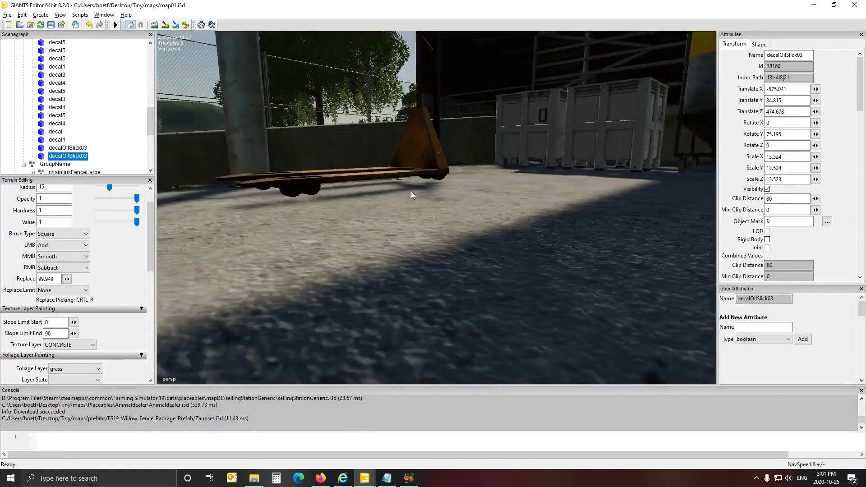
Check how the containers and green bins beside the brick office sit on the yard surface.
alt+drag(411, 192, 554, 175)
scroll(216, 164, up, 3)
scroll(246, 170, up, 2)
scroll(601, 170, up, 2)
scroll(593, 180, up, 1)
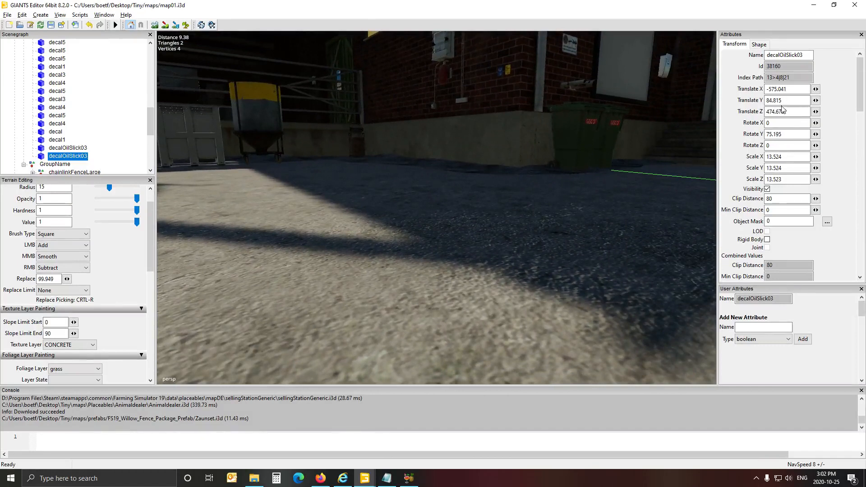
Lower animalTraderArea to a Translate Y of 15.01, then remove the decimals from that value.
scroll(63, 104, up, 10)
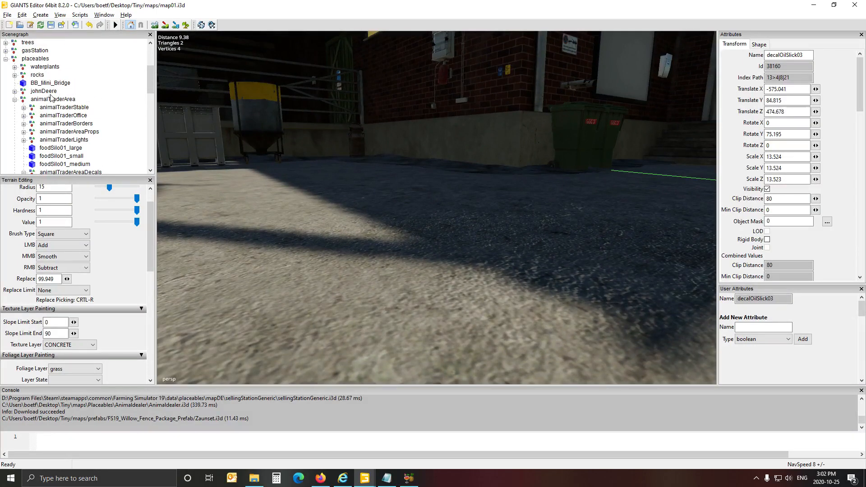
click(52, 100)
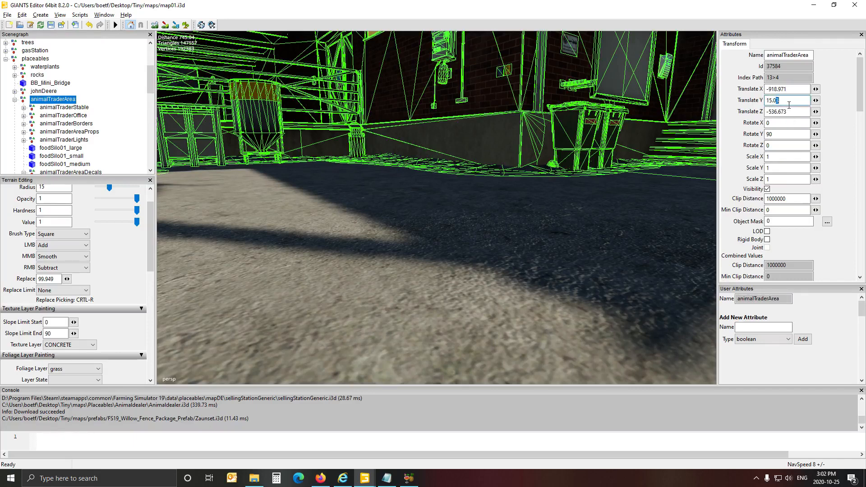
text(1)
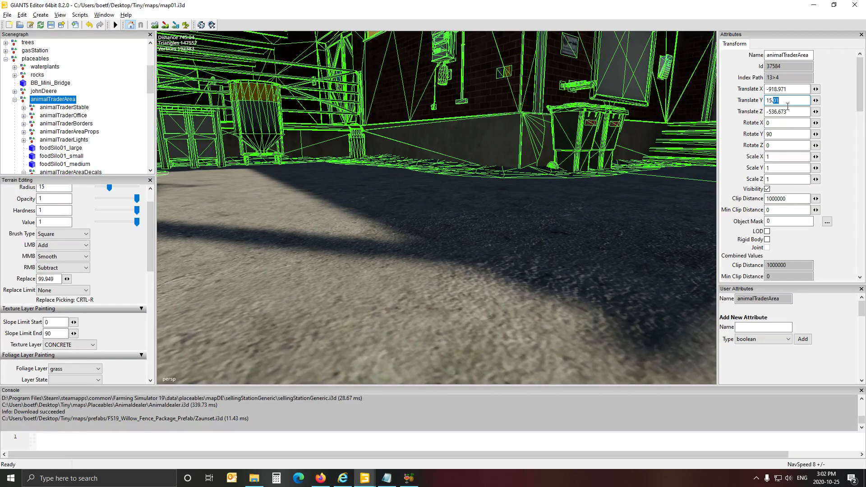
key(BackSpace)
click(419, 247)
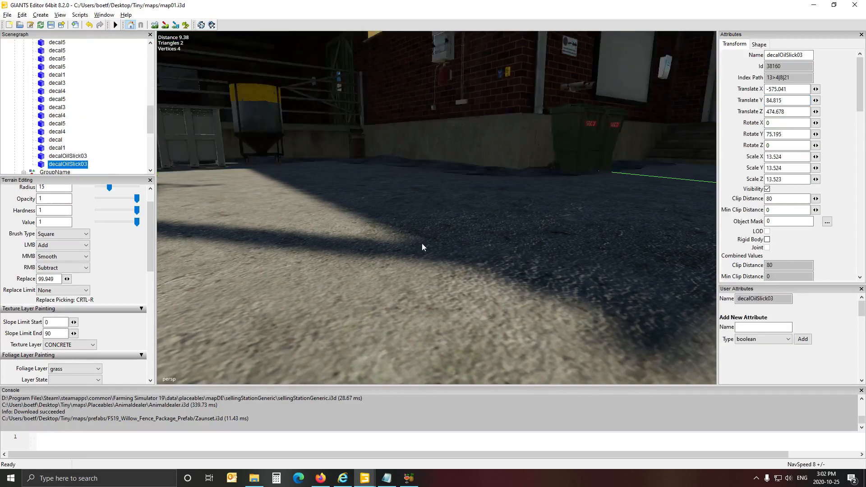
Inspect the concrete border along the yard's front fence for stretches where border pieces are missing.
mouse_move(503, 244)
right_down()
mouse_move(510, 224)
mouse_move(209, 261)
mouse_move(218, 250)
mouse_move(374, 238)
mouse_move(452, 208)
mouse_move(422, 250)
mouse_move(360, 233)
mouse_move(405, 231)
mouse_move(448, 207)
mouse_move(442, 236)
mouse_move(400, 249)
mouse_move(450, 263)
mouse_move(378, 264)
mouse_move(323, 249)
mouse_move(446, 245)
mouse_move(476, 249)
mouse_move(484, 260)
mouse_move(571, 253)
mouse_move(426, 267)
mouse_move(419, 245)
mouse_move(570, 247)
mouse_move(662, 234)
mouse_move(397, 289)
mouse_move(495, 289)
mouse_move(509, 325)
right_up()
right_drag(66, 352, 95, 346)
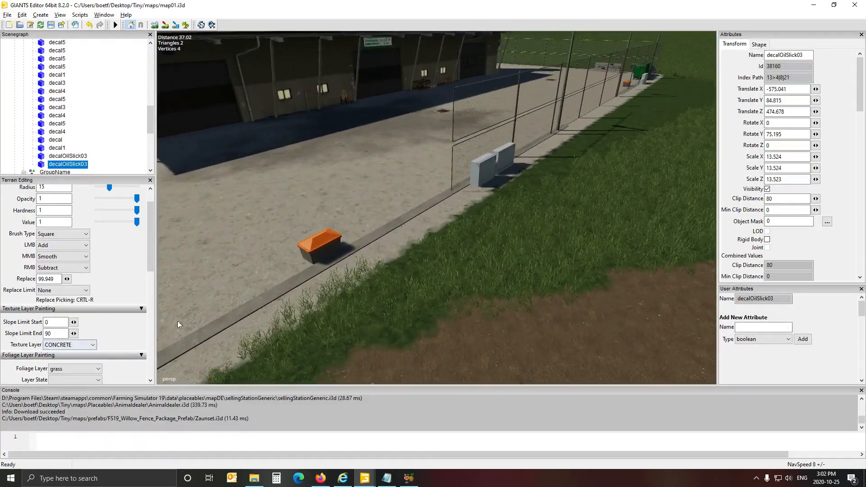
click(307, 273)
right_drag(339, 290, 313, 286)
key(d)
key(d)
key(d)
key(w)
key(w)
key(a)
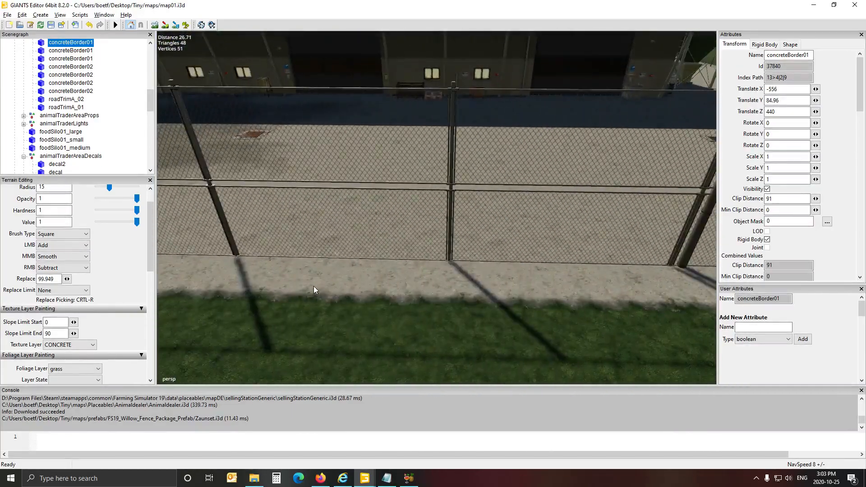
key(s)
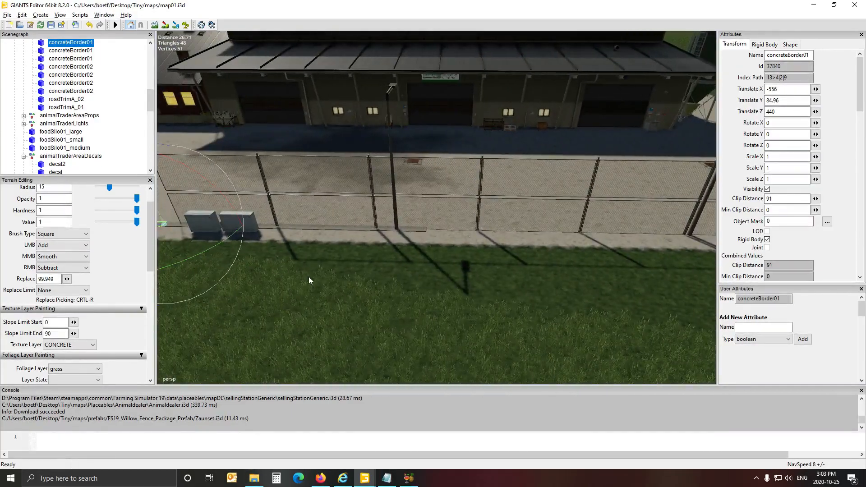
Duplicate the concreteBorder01 piece beside the two concrete blocks and slide the copy along the fence to a Translate Z of about 414.8.
click(332, 228)
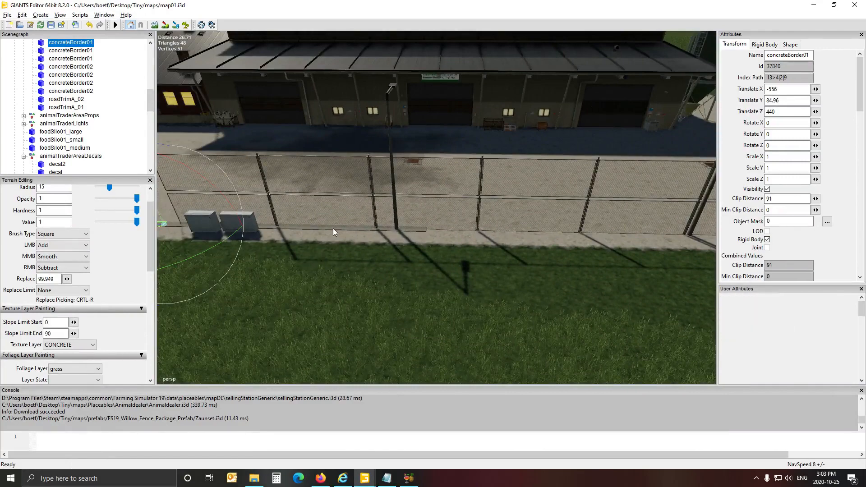
right_drag(333, 228, 298, 266)
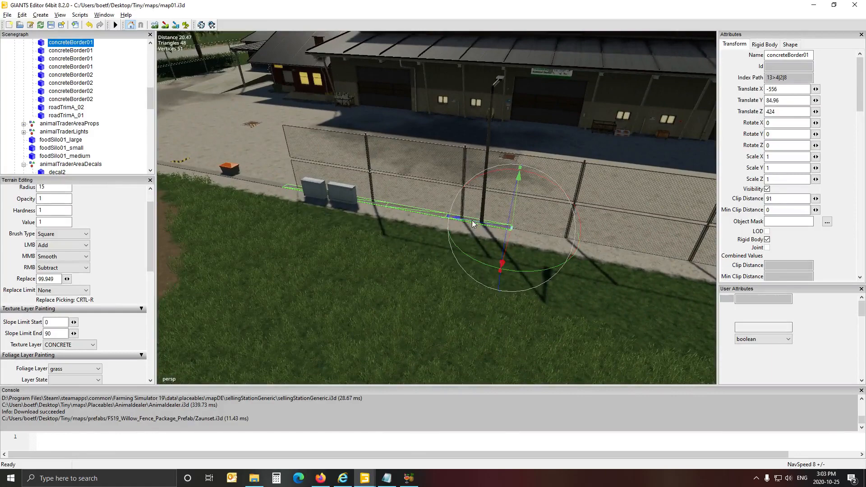
key(ctrl+d)
drag(470, 222, 656, 235)
key(d)
key(d)
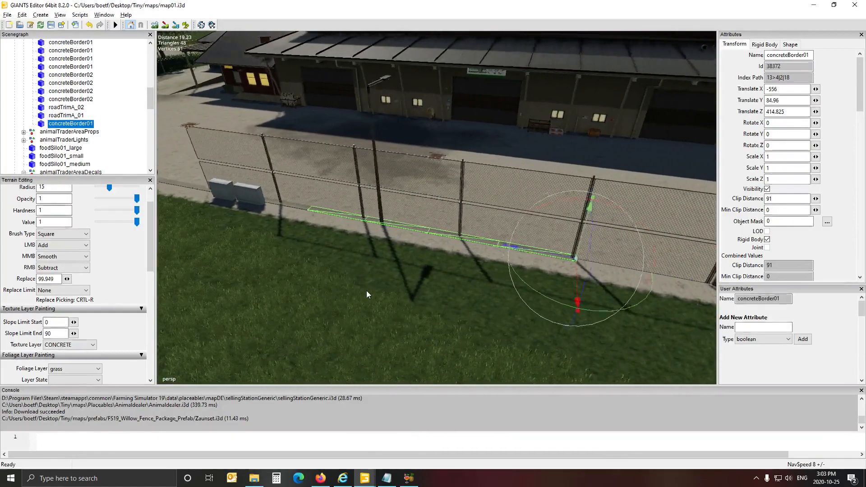
right_drag(367, 290, 394, 295)
key(s)
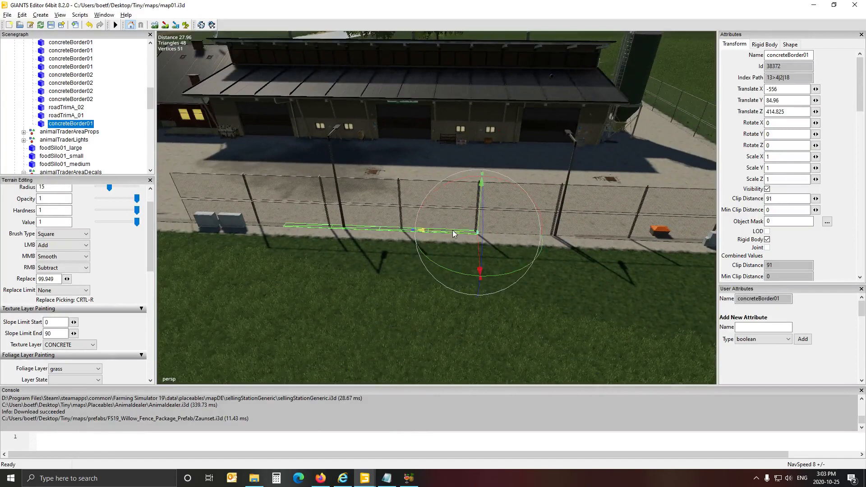
Move the duplicated front border to a Translate Z of about 406.8 and stretch its Scale Z to about 1.23, then deselect it.
drag(453, 231, 532, 240)
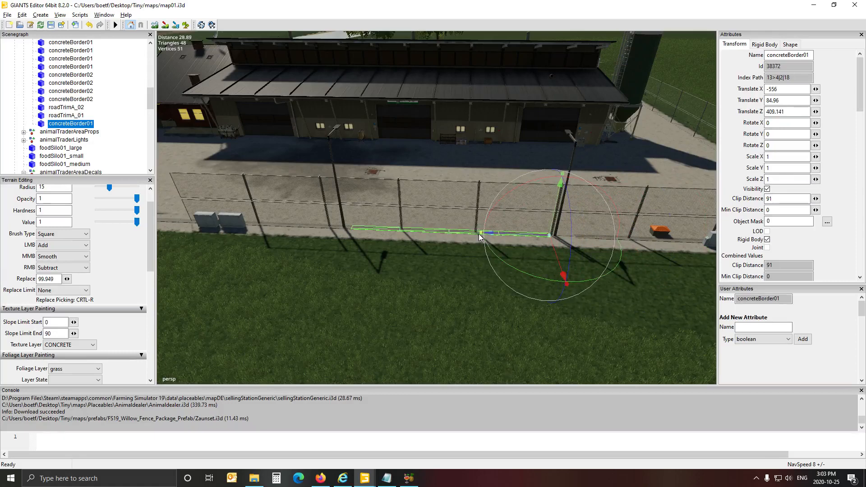
drag(478, 234, 531, 234)
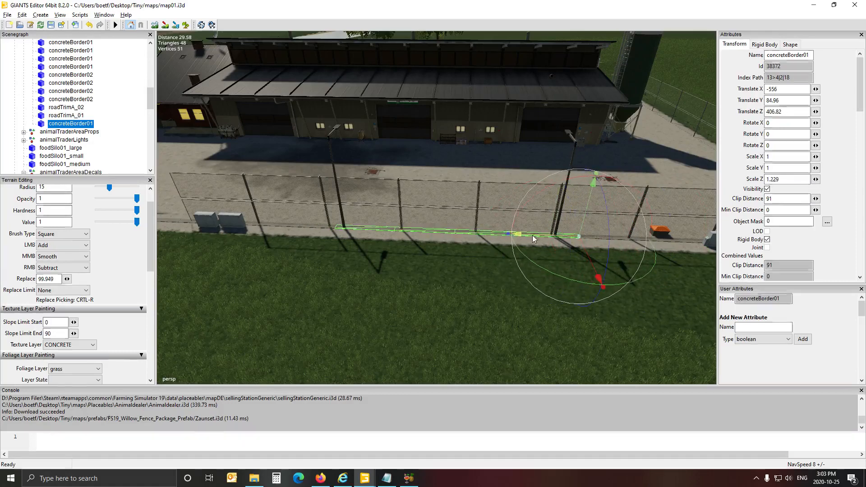
click(124, 137)
Duplicate the concreteBorder01 piece at the corner by the green containers and set the copy's Rotate Y to -90.
alt+drag(288, 225, 267, 229)
alt+middle_drag(267, 228, 270, 232)
alt+drag(270, 232, 160, 269)
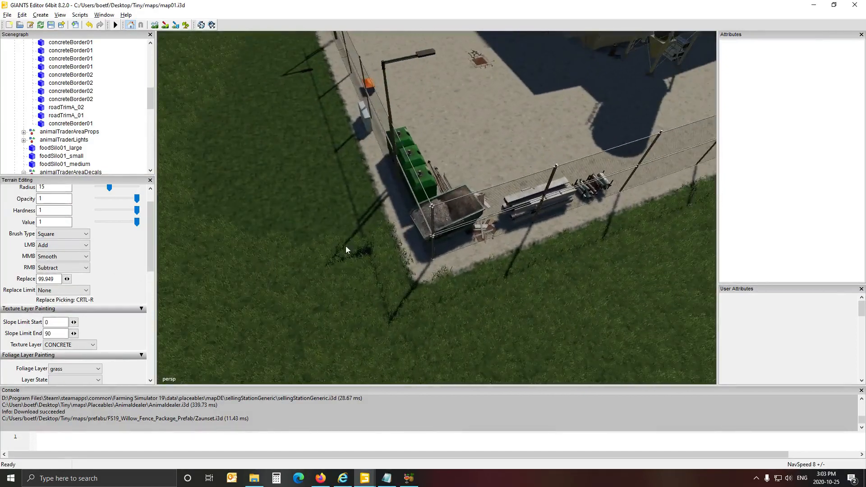
click(426, 249)
alt+drag(428, 252, 299, 300)
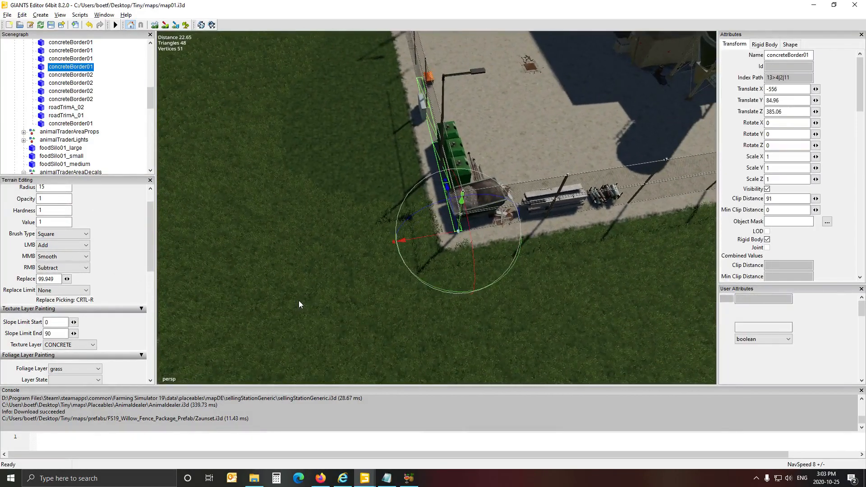
key(ctrl+d)
drag(455, 291, 408, 233)
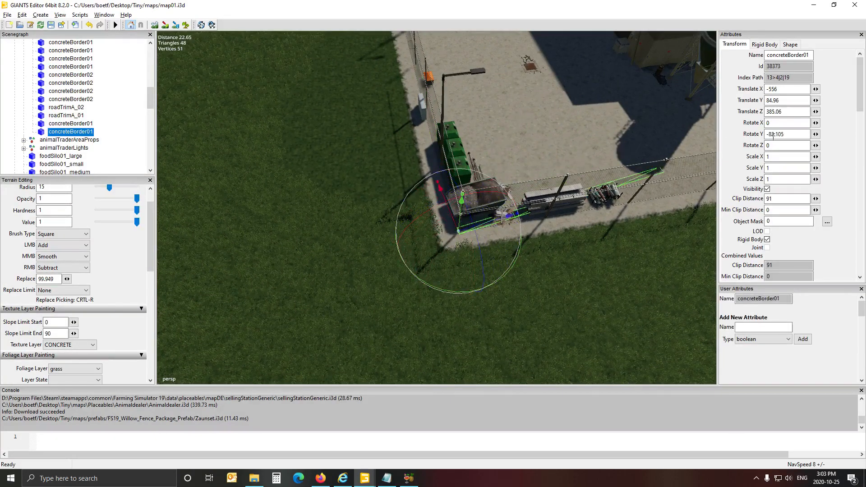
text(-90)
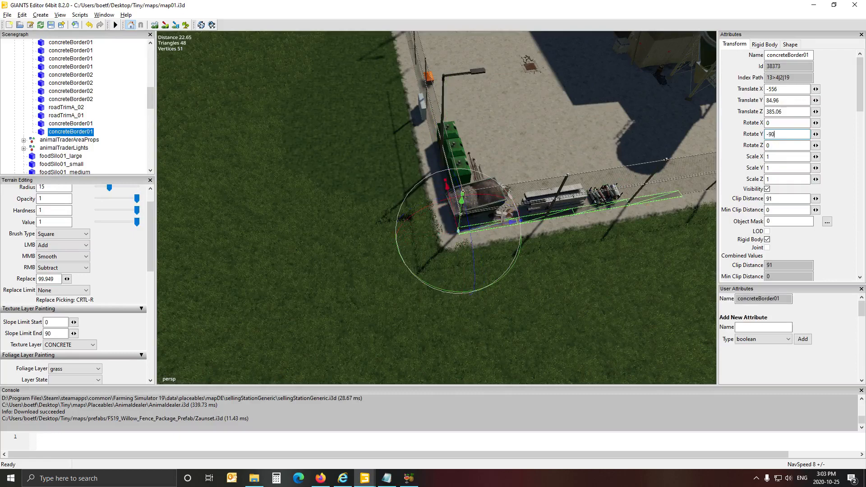
Duplicate the rotated border twice along the fence behind the silos, placing the copies at Translate X about -571.6 and -586.9.
scroll(584, 268, up, 1)
mouse_move(584, 268)
alt+mouse_down()
mouse_move(651, 239)
mouse_move(575, 264)
alt+mouse_up()
key(d)
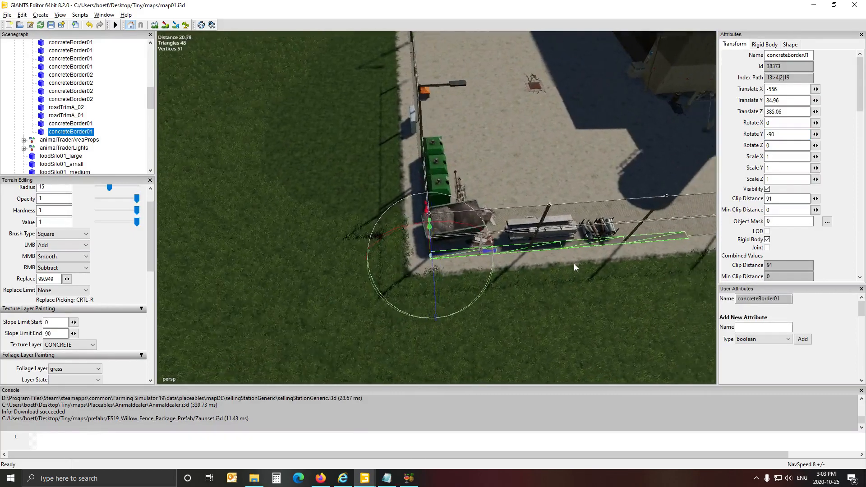
key(d)
scroll(574, 264, down, 4)
alt+drag(574, 264, 556, 267)
scroll(555, 267, down, 3)
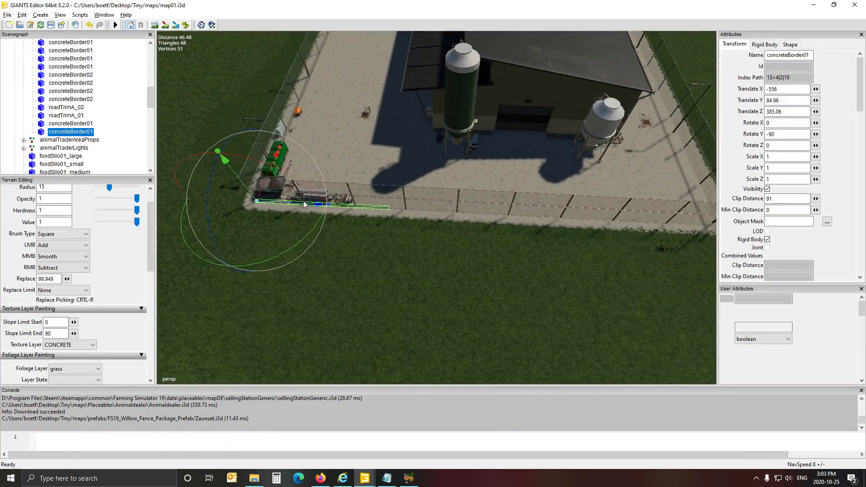
key(ctrl+d)
drag(318, 206, 461, 210)
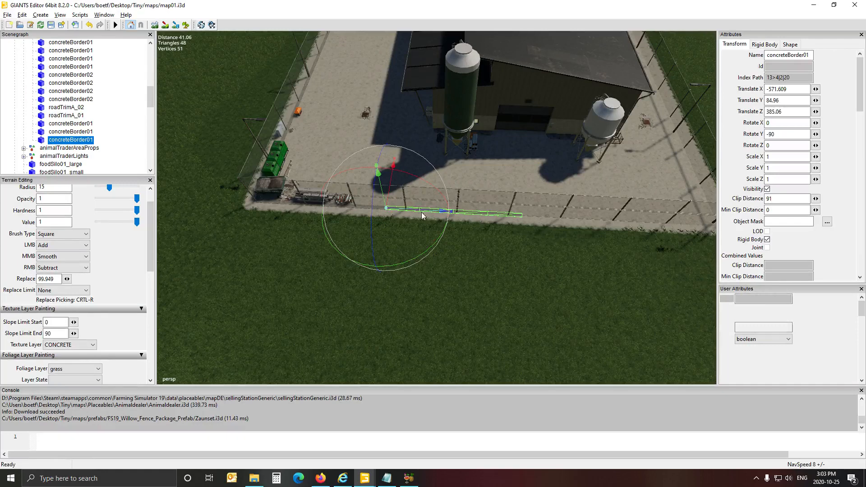
key(ctrl+d)
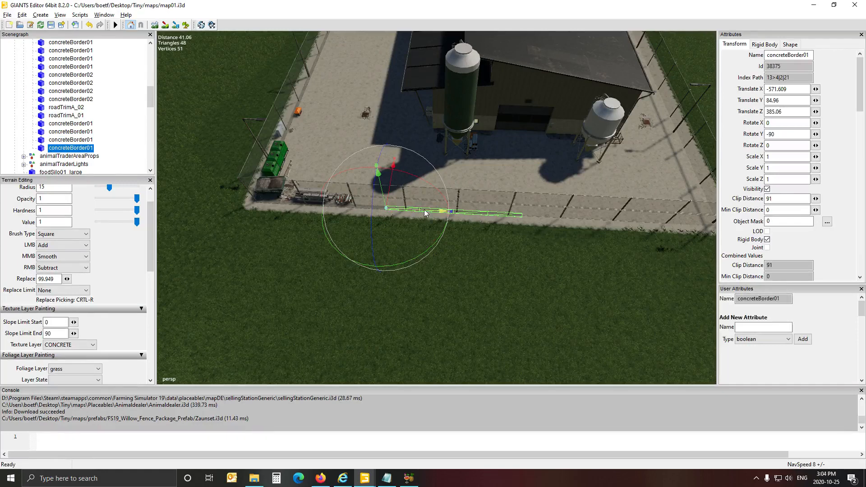
drag(424, 210, 571, 212)
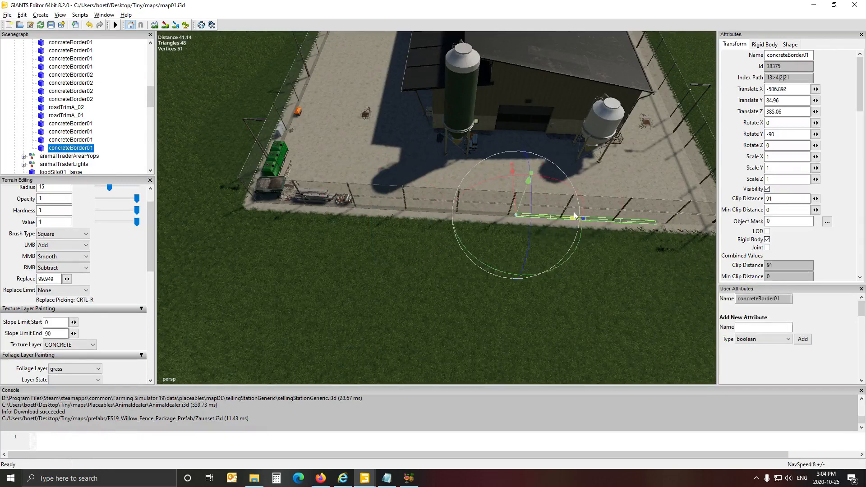
Add another border copy up to the fence corner by the lamp post, at a Translate X of about -594.2.
alt+drag(514, 285, 526, 305)
scroll(622, 242, up, 3)
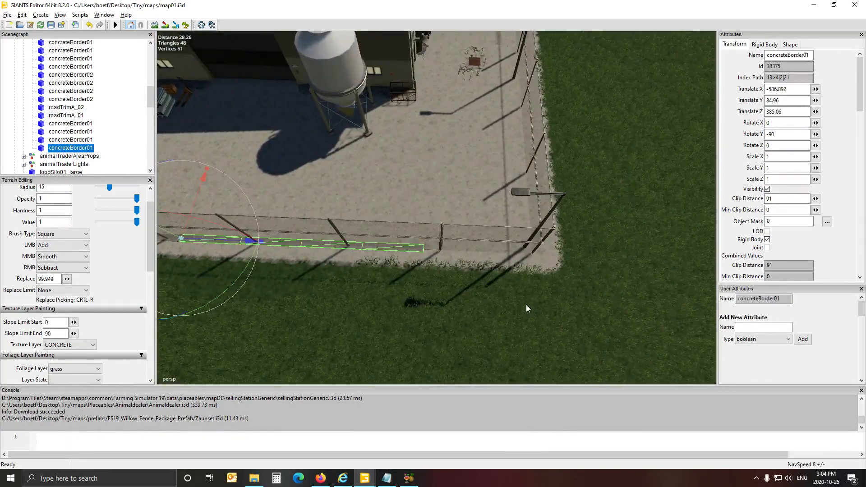
key(ctrl+d)
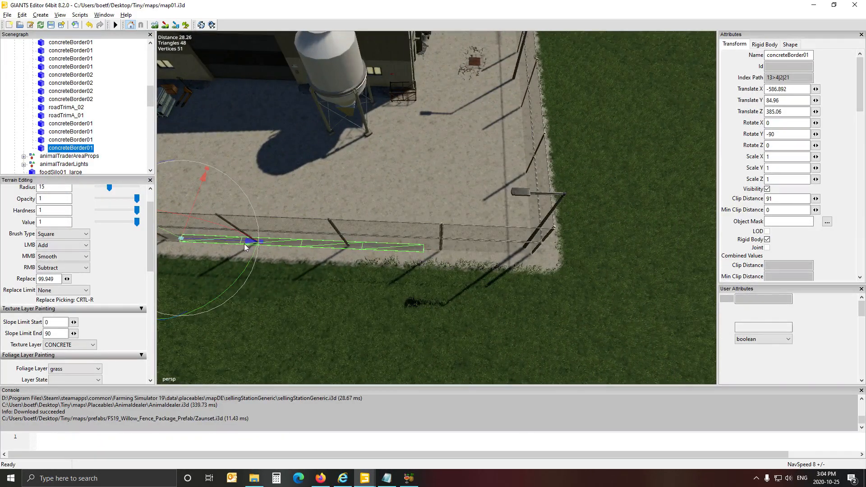
drag(245, 248, 357, 238)
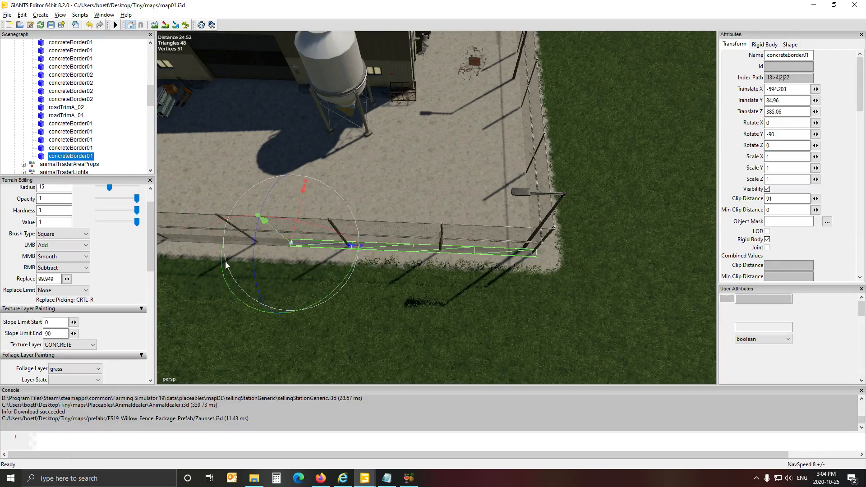
Duplicate the corner border, set the copy's Rotate Y to 0 and move it to a Translate X of about -609.9.
key(ctrl+d)
drag(335, 253, 327, 208)
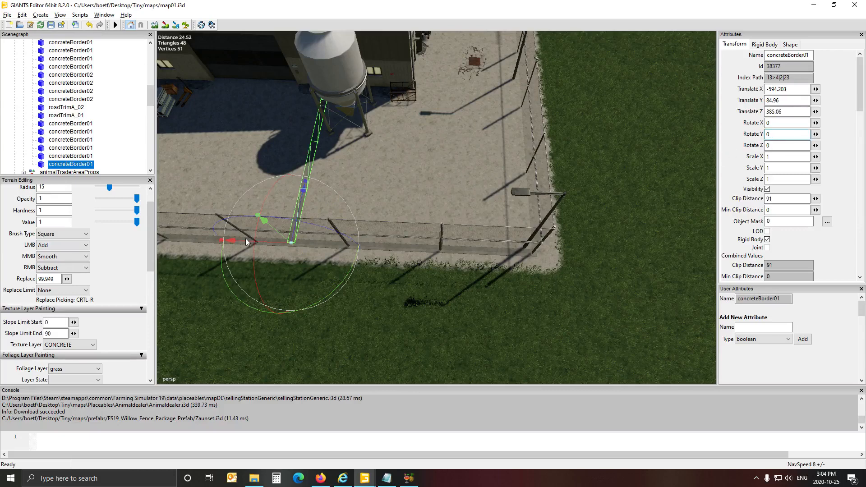
drag(247, 246, 511, 254)
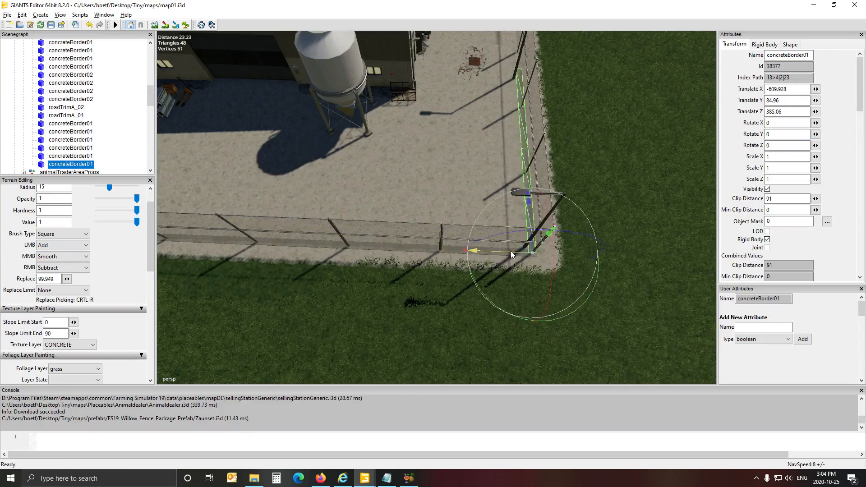
Duplicate the border twice along the fence behind the stable, placing the copies at Translate Z about 400.7 and 416.3.
right_drag(485, 311, 243, 297)
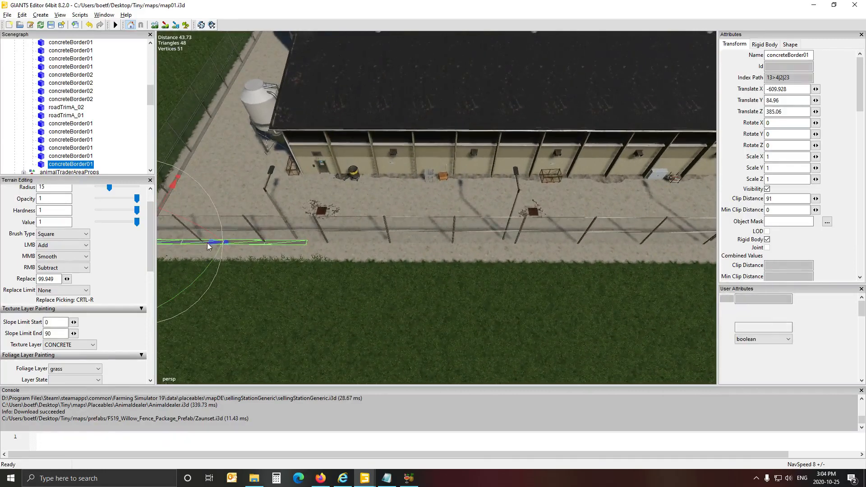
key(ctrl+d)
drag(210, 245, 369, 238)
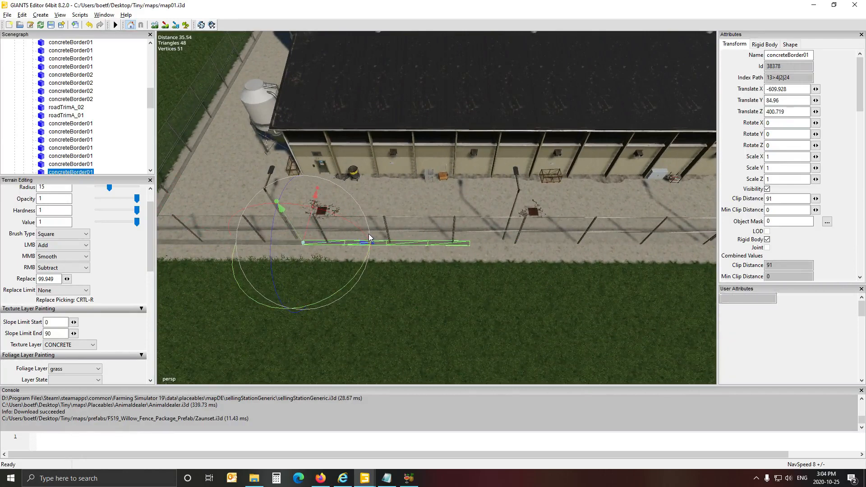
key(ctrl+d)
drag(353, 246, 535, 218)
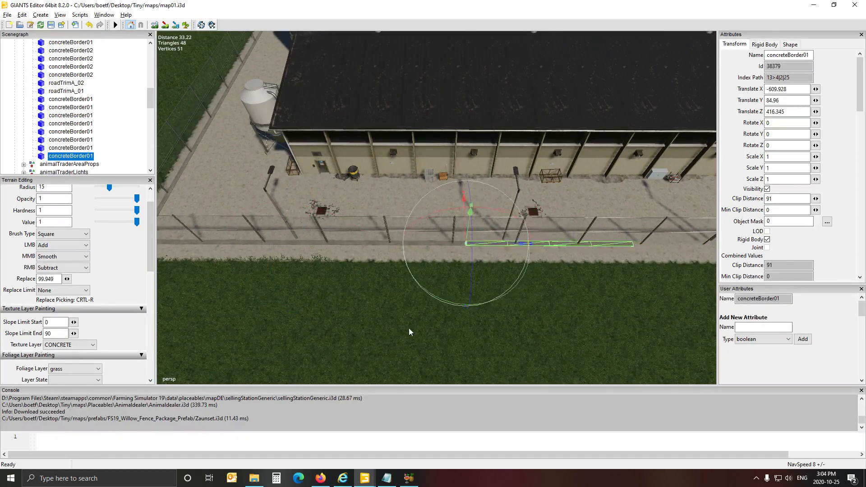
Add another border copy along the fence towards the brick office, at a Translate Z of about 431.8.
alt+drag(409, 329, 429, 308)
alt+middle_drag(429, 308, 397, 307)
alt+drag(398, 311, 382, 311)
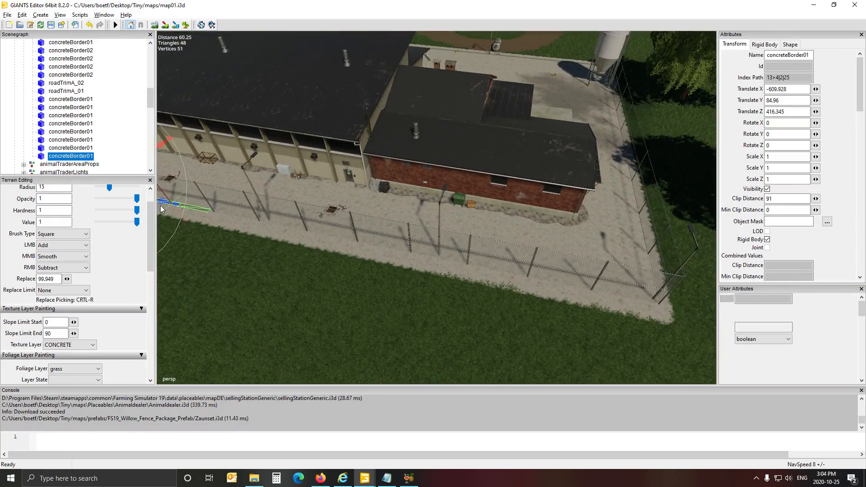
drag(161, 208, 270, 227)
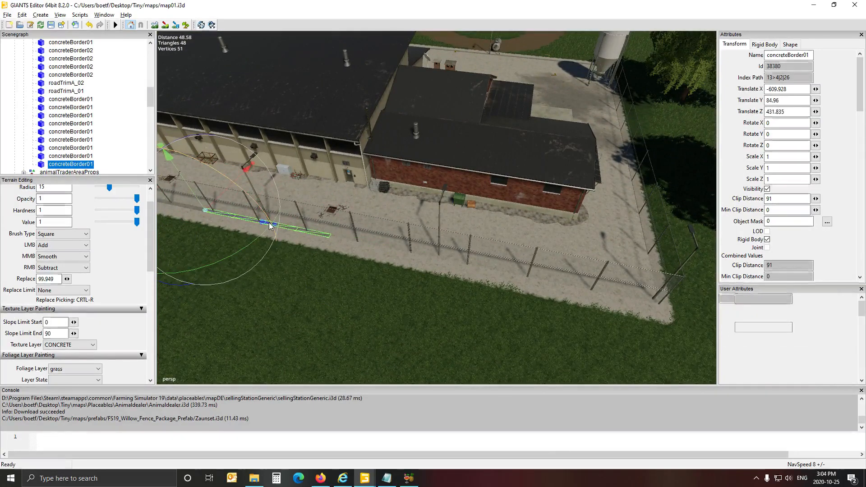
Duplicate the border to a Translate Z of about 447.4 and stretch its Scale Z to about 2.12 to reach the fence corner.
key(ctrl+d)
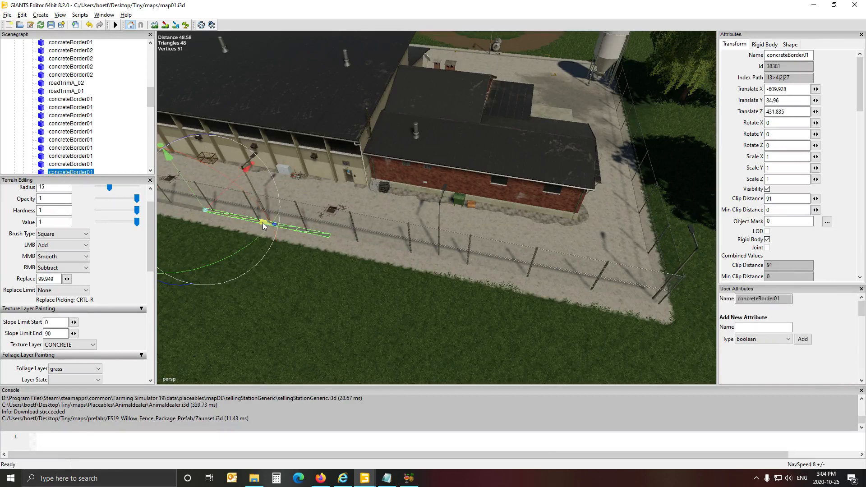
drag(264, 226, 405, 241)
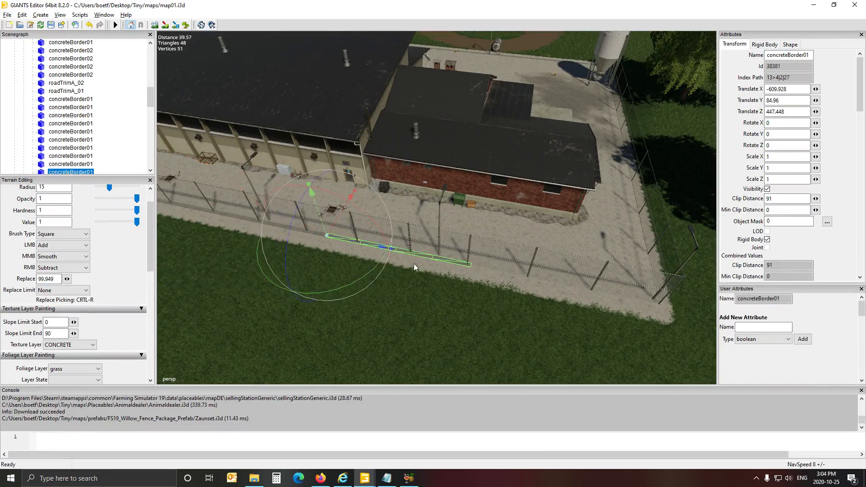
mouse_move(391, 250)
mouse_down()
mouse_move(410, 255)
mouse_move(402, 253)
mouse_up()
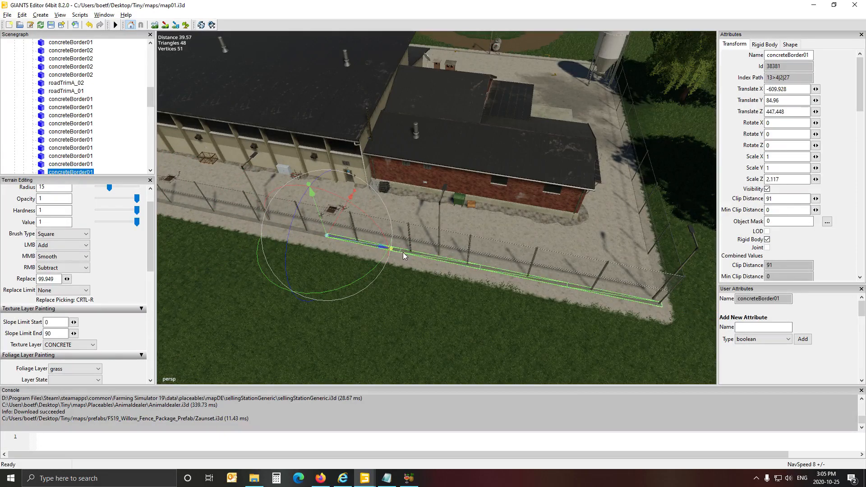
Inspect the joint where the stretched border meets its neighbour along the fence, and clear the selection.
mouse_move(400, 299)
right_down()
mouse_move(429, 299)
mouse_move(399, 298)
right_up()
alt+drag(400, 298, 424, 310)
scroll(267, 263, up, 3)
scroll(285, 264, up, 12)
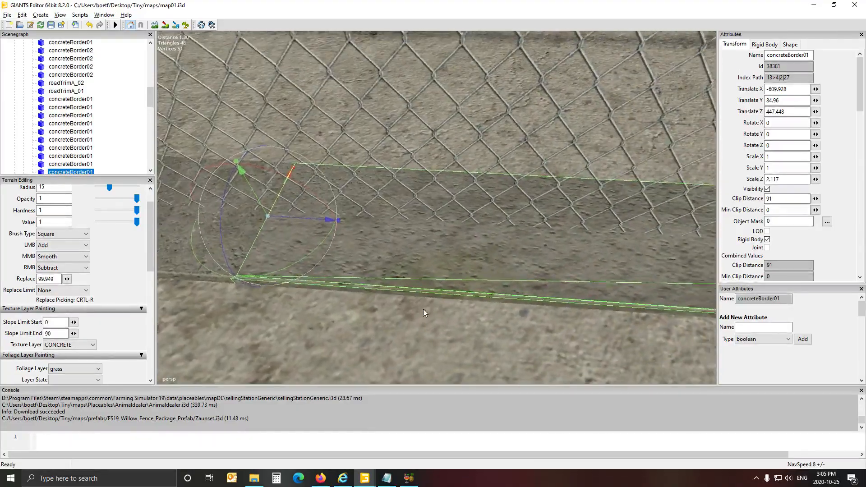
alt+middle_drag(423, 309, 429, 310)
alt+drag(377, 307, 432, 309)
scroll(434, 307, up, 2)
scroll(452, 307, up, 3)
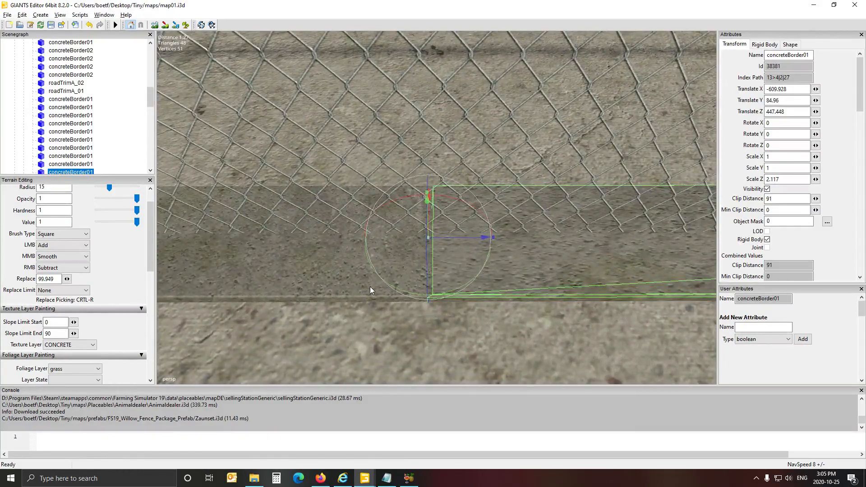
alt+drag(454, 317, 163, 140)
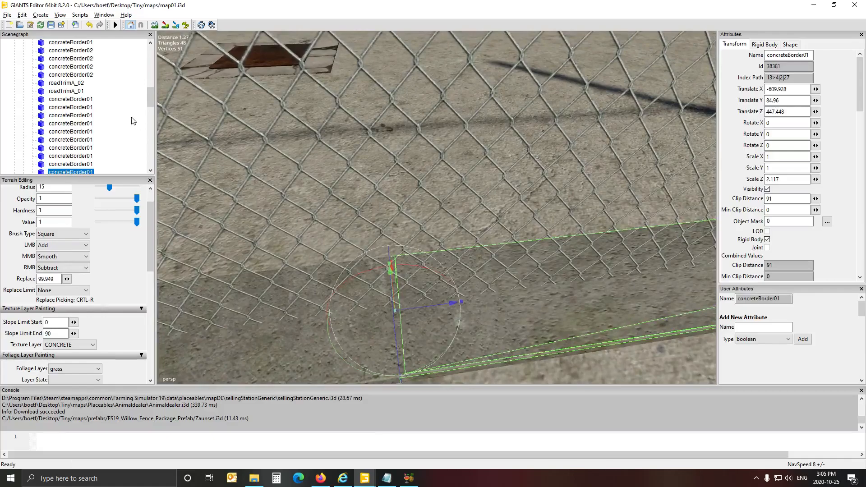
click(134, 130)
scroll(288, 166, down, 5)
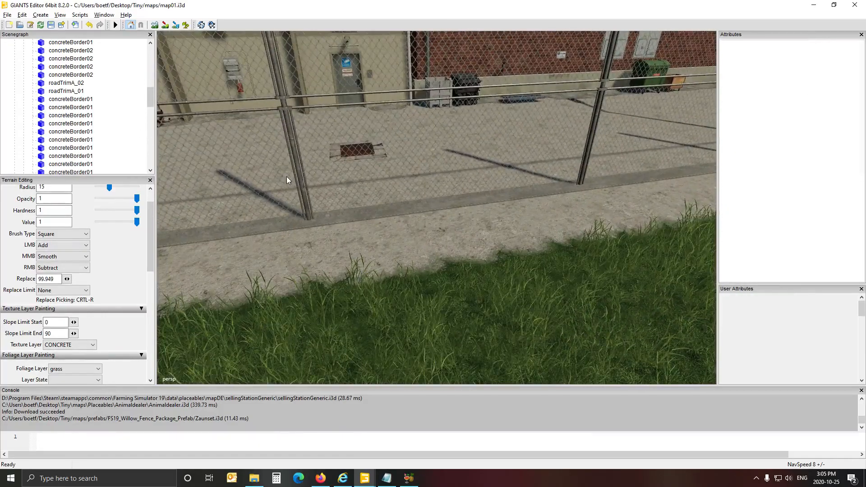
Duplicate the stretched border and move the copy to a Translate Z of about 480.9 at the fence corner.
alt+drag(287, 179, 159, 218)
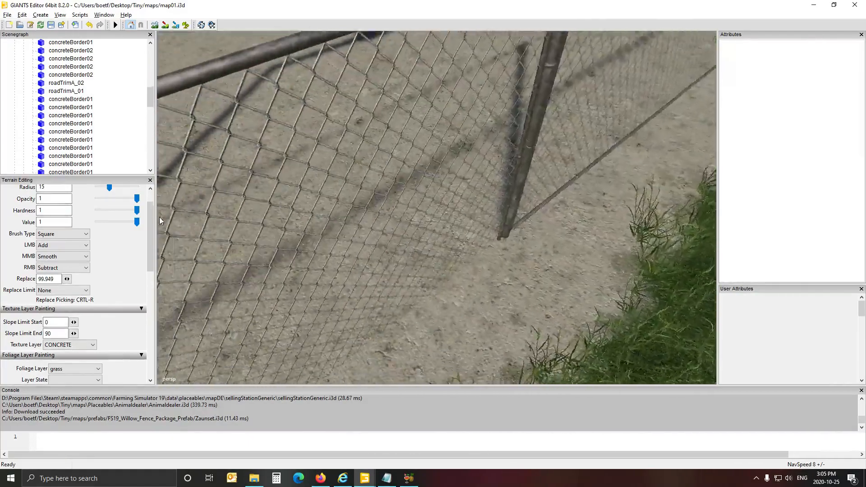
scroll(158, 217, down, 5)
scroll(158, 217, down, 3)
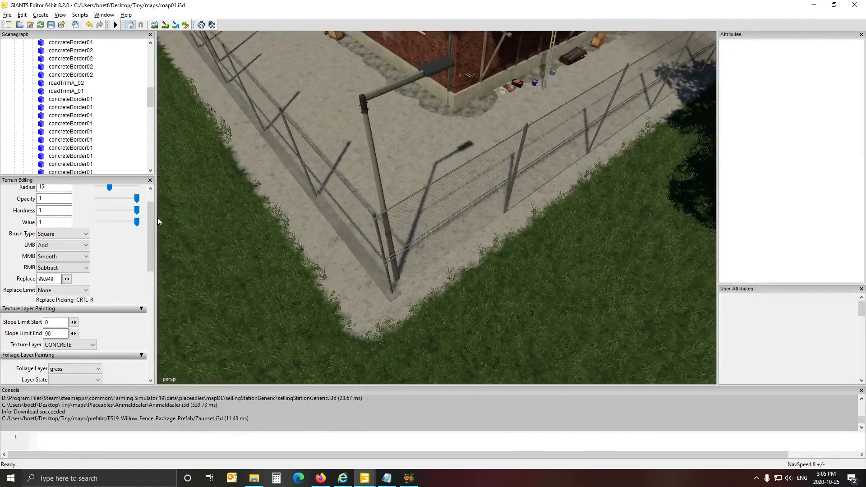
click(391, 297)
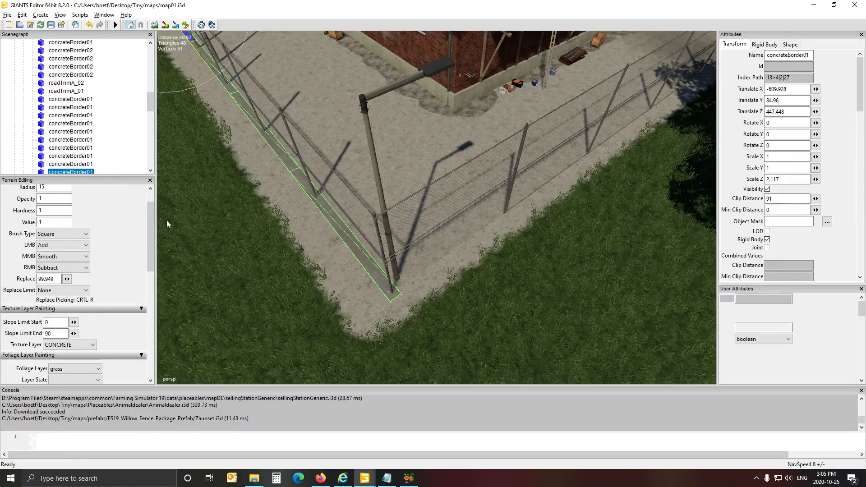
key(ctrl+d)
alt+drag(187, 93, 212, 163)
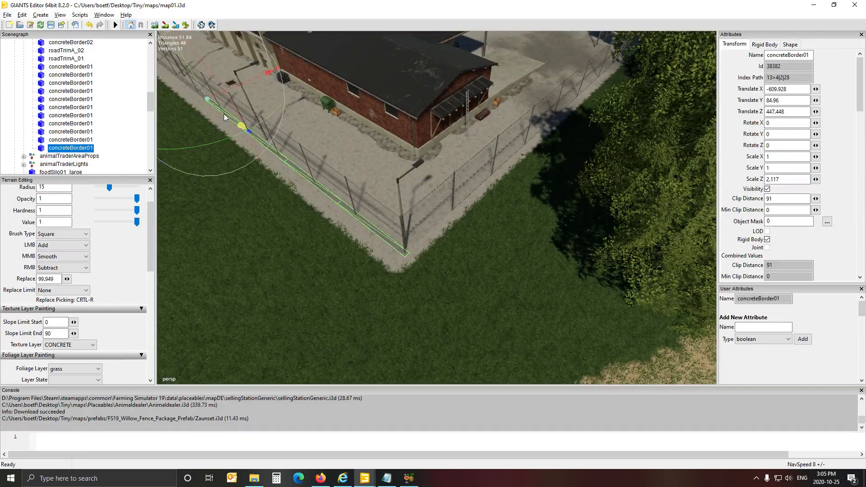
drag(224, 113, 543, 278)
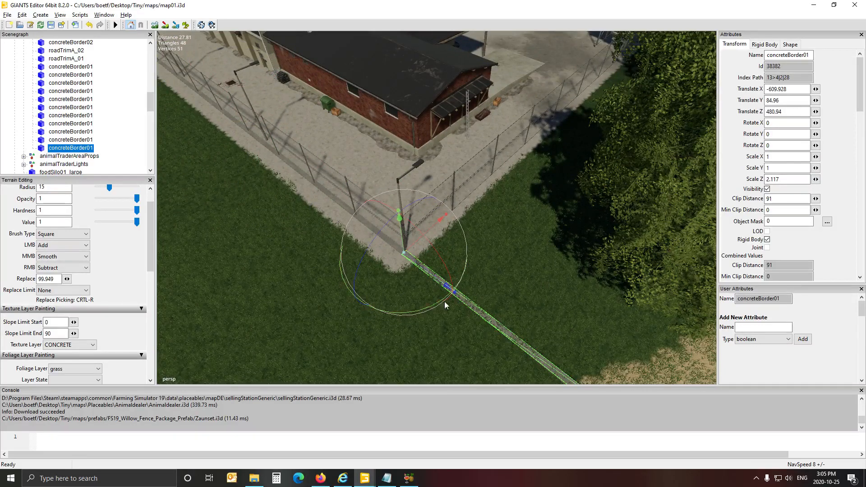
Turn the copy along the adjoining fence with Rotate Y 90 and nudge it to Translate X about -610.2, Z about 481.1.
drag(423, 309, 472, 232)
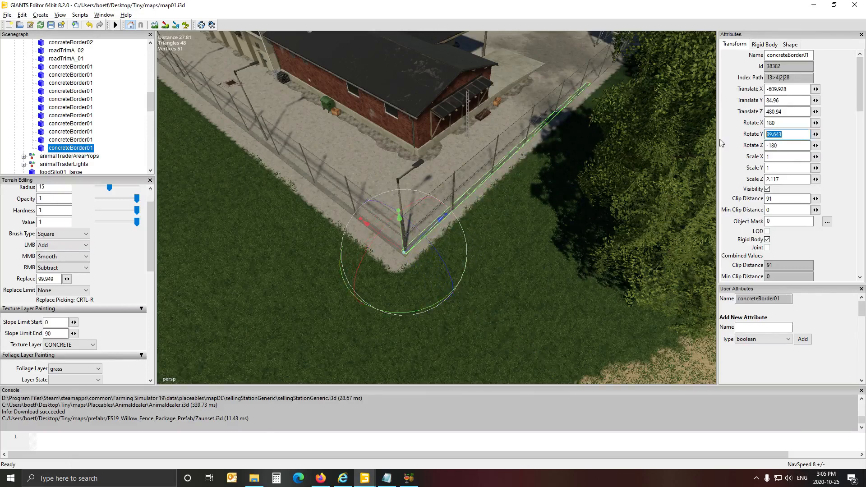
text(90)
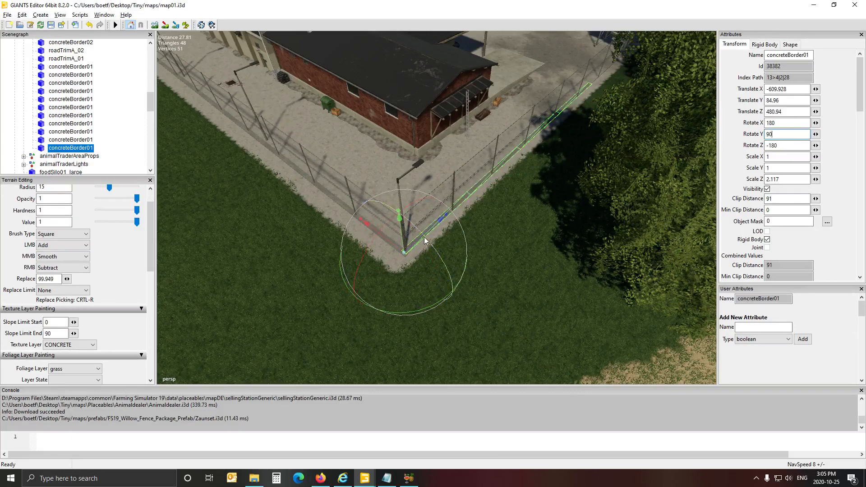
scroll(405, 280, up, 4)
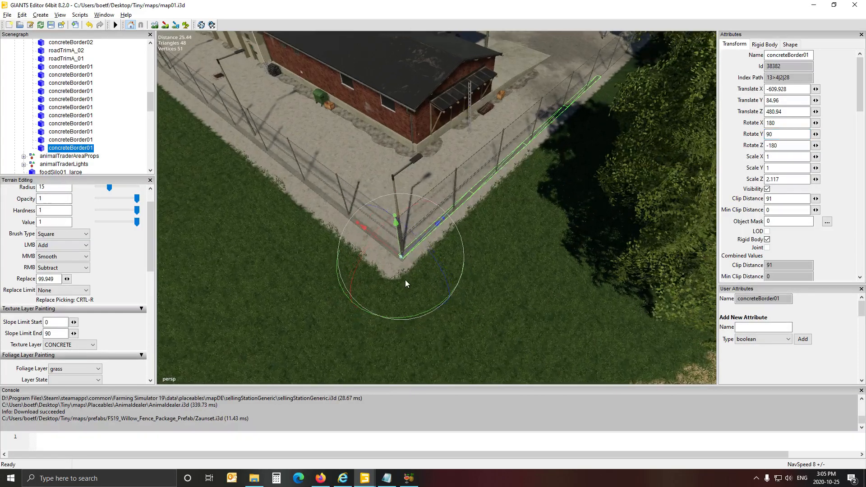
scroll(405, 289, up, 1)
drag(370, 264, 408, 257)
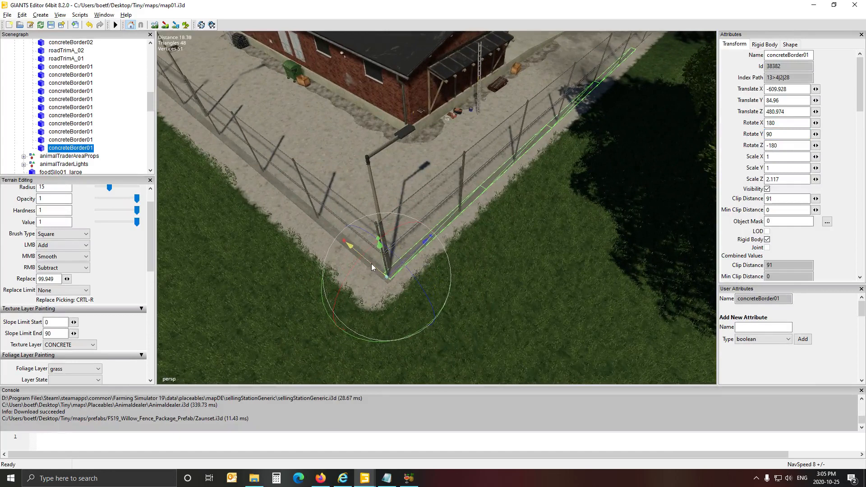
Duplicate this border at a Scale Z of about 1.83 and move the copy to Translate X about -585 beside the silo.
right_drag(400, 320, 292, 316)
key(w)
key(s)
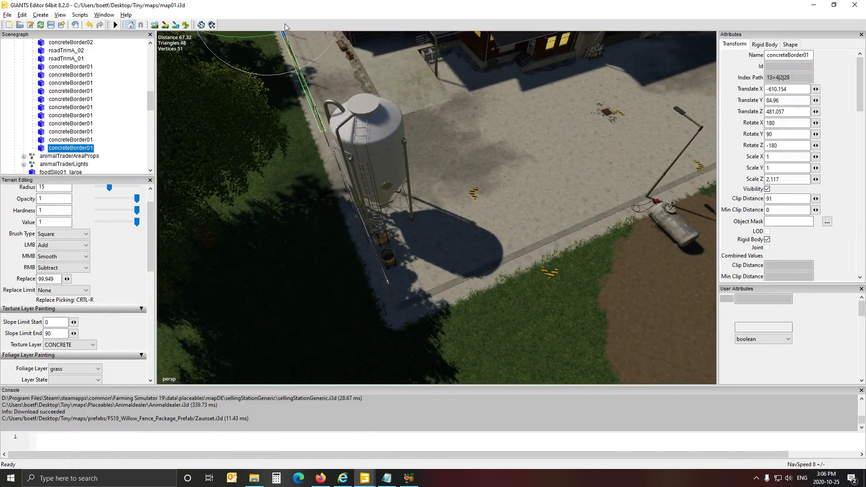
mouse_move(283, 34)
mouse_down()
mouse_move(296, 67)
mouse_move(283, 44)
mouse_up()
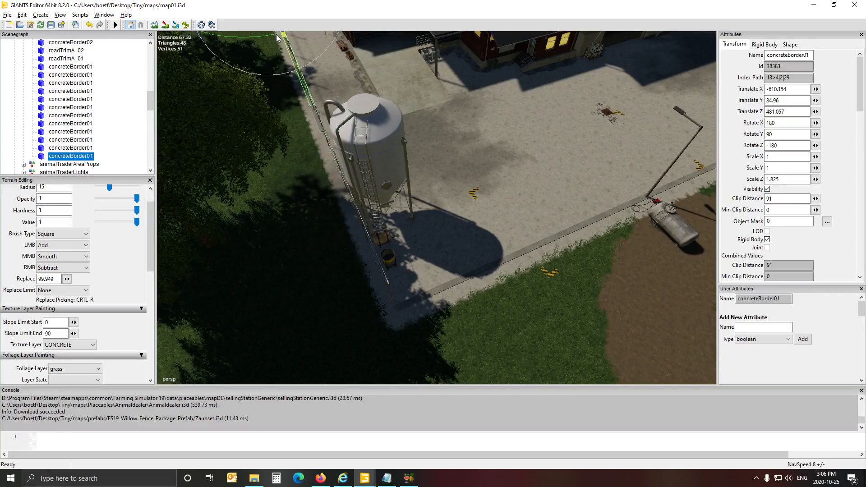
alt+drag(208, 117, 197, 114)
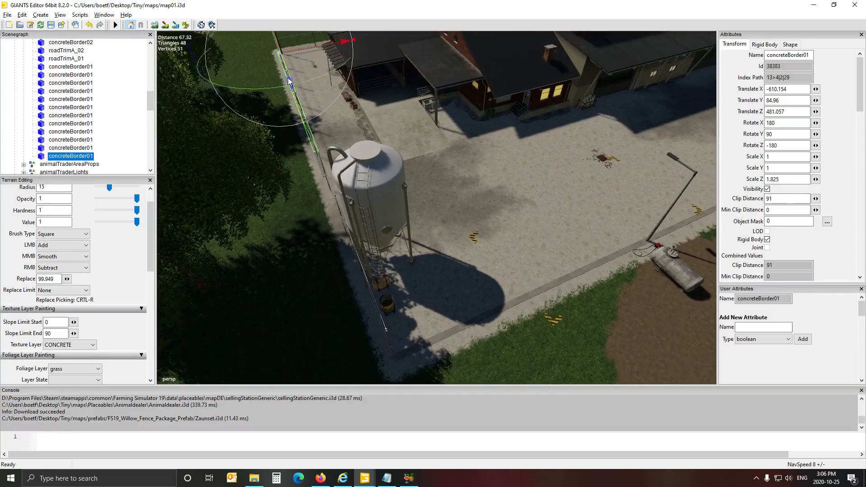
drag(290, 95, 370, 240)
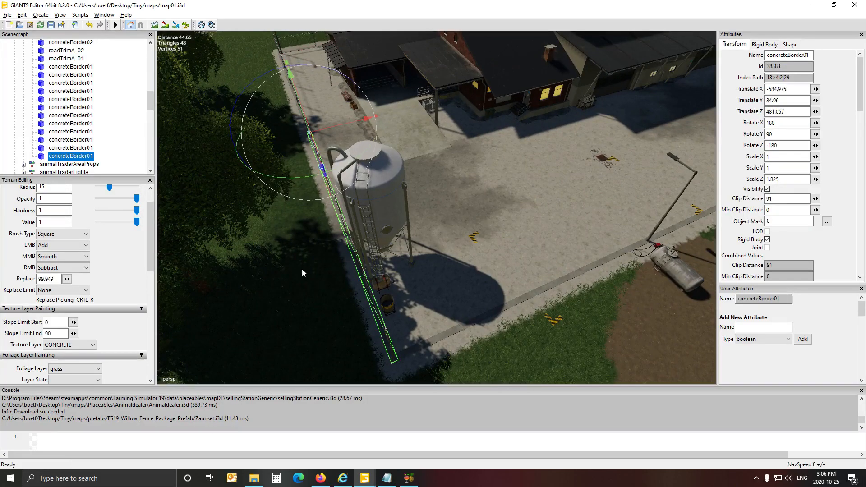
alt+drag(272, 326, 304, 341)
scroll(278, 320, down, 2)
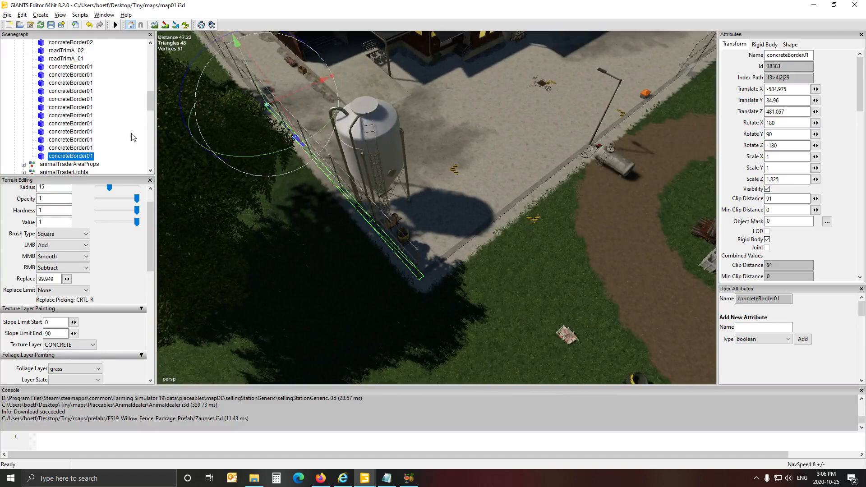
click(129, 123)
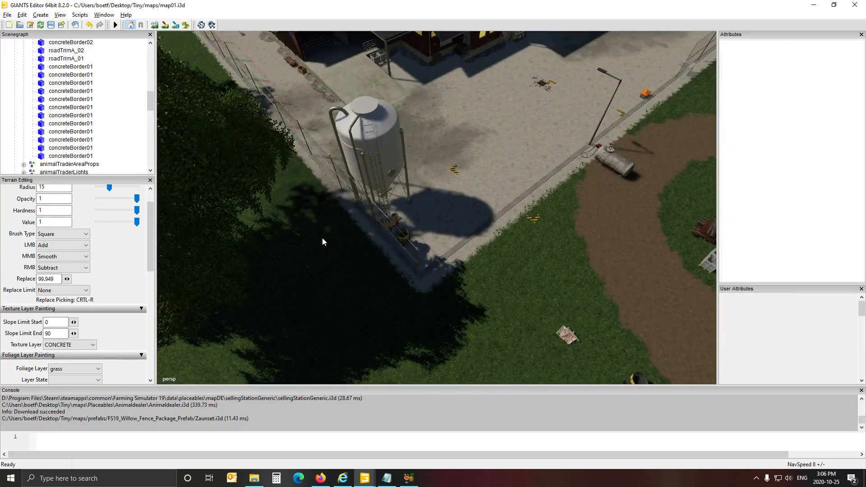
Move the street light pole standing in the concrete border outside the fence, to a Translate X of about -555.3.
alt+drag(322, 237, 318, 212)
key(a)
scroll(386, 187, up, 5)
scroll(316, 214, down, 3)
scroll(318, 212, up, 4)
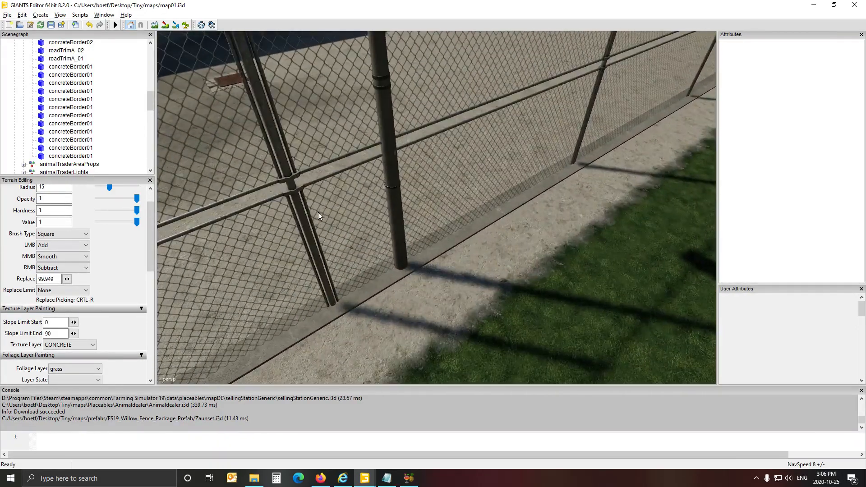
click(400, 267)
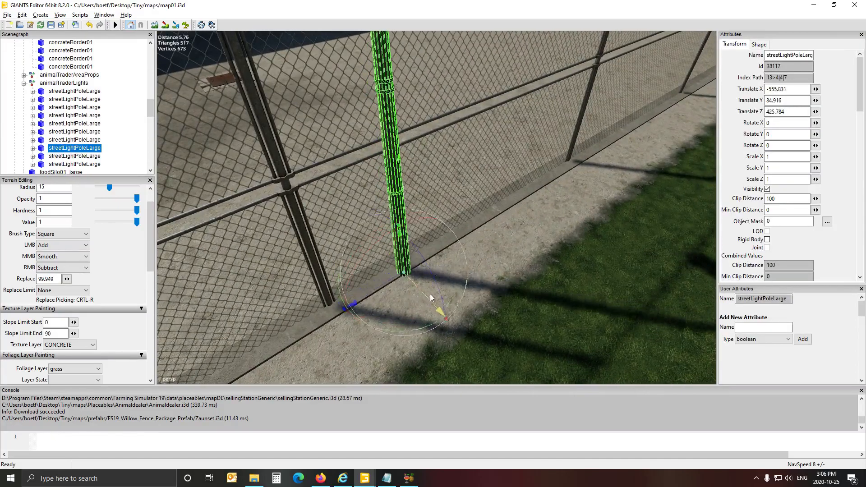
drag(430, 298, 505, 325)
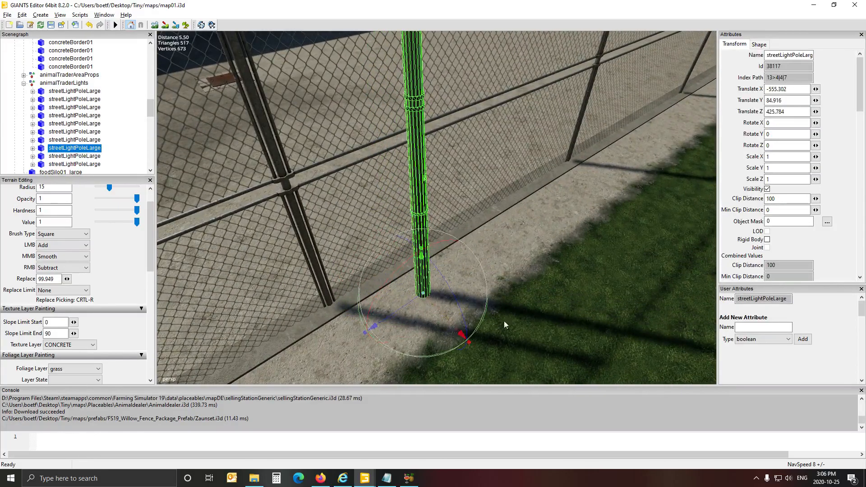
Move the next street light pole along the fence off the border, to a Translate X of about -555.2.
scroll(562, 322, down, 4)
mouse_move(561, 322)
alt+mouse_down()
mouse_move(486, 308)
mouse_move(569, 319)
mouse_move(550, 295)
mouse_move(570, 288)
mouse_move(572, 318)
alt+mouse_up()
scroll(570, 289, up, 3)
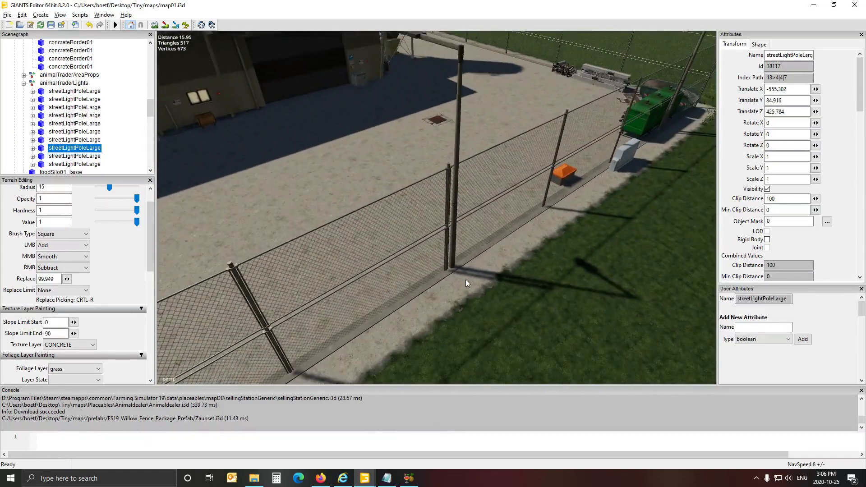
click(453, 268)
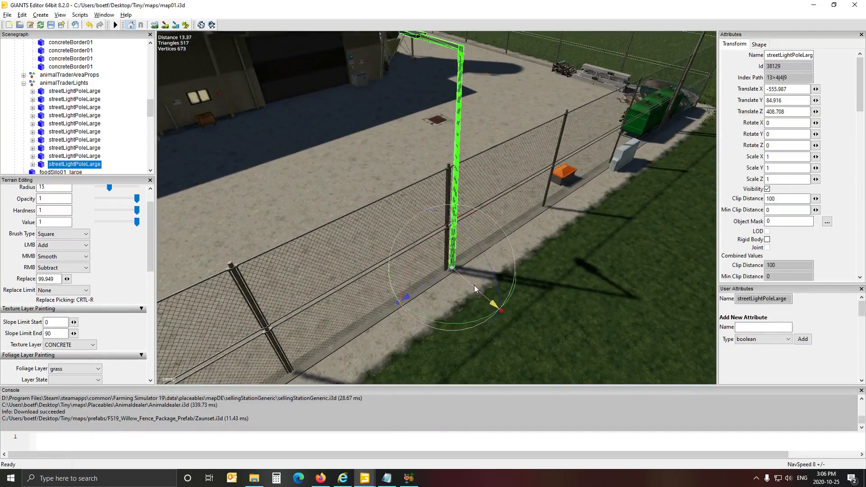
drag(474, 285, 496, 303)
Shift the street light pole beside the green dumpsters outward to a Translate X of about -555.1.
mouse_move(573, 303)
alt+mouse_down()
mouse_move(591, 267)
mouse_move(603, 269)
mouse_move(595, 303)
mouse_move(564, 296)
alt+mouse_up()
scroll(591, 267, up, 4)
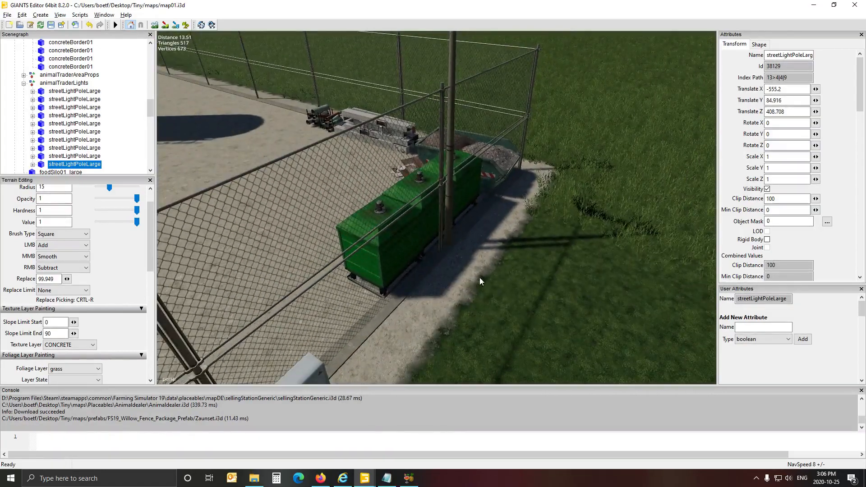
click(447, 245)
drag(478, 256, 551, 270)
Relocate the street light pole beside the fermenter tank to the grass opposite the silo, at Translate X about -555.2, Z about 471.8.
scroll(551, 270, down, 3)
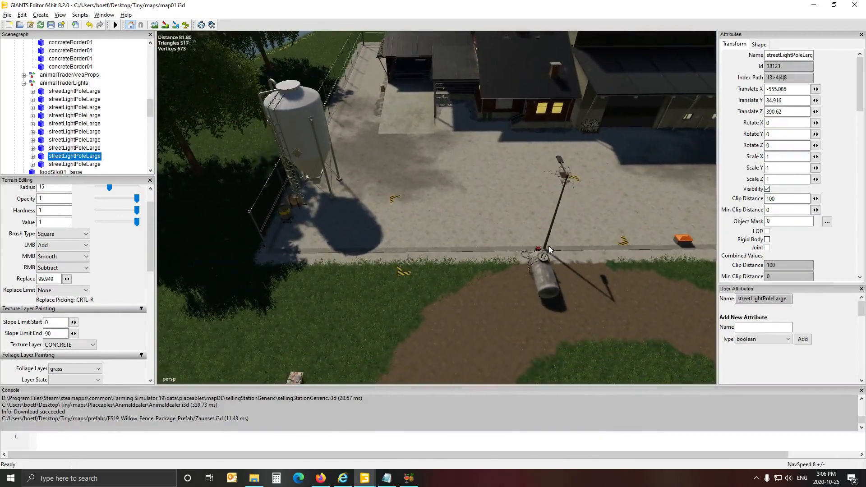
click(549, 252)
alt+drag(550, 250, 533, 343)
scroll(554, 320, up, 2)
click(469, 211)
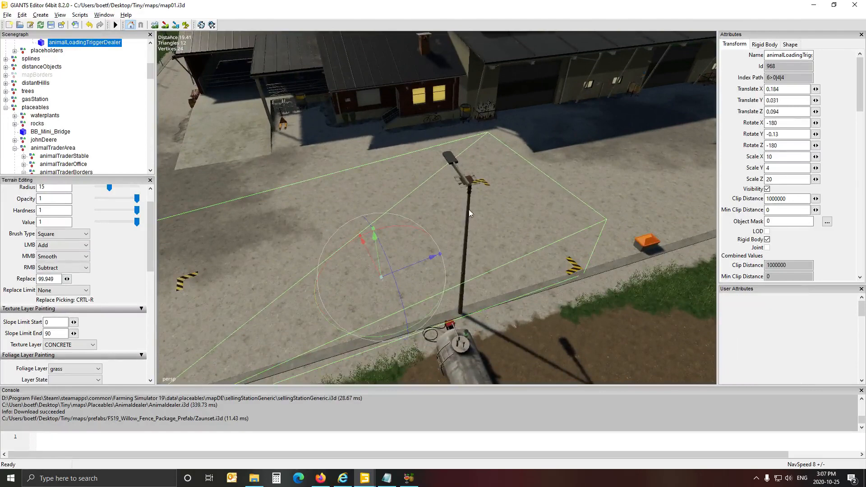
alt+drag(493, 261, 465, 297)
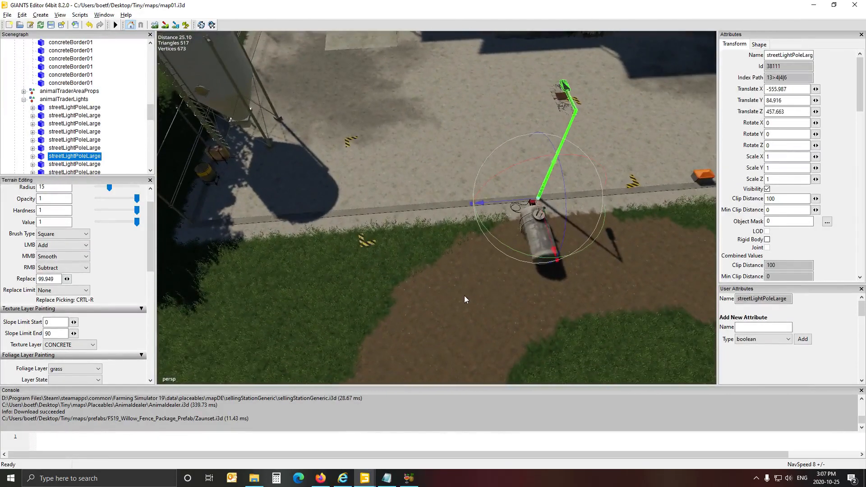
key(ctrl+b)
click(332, 225)
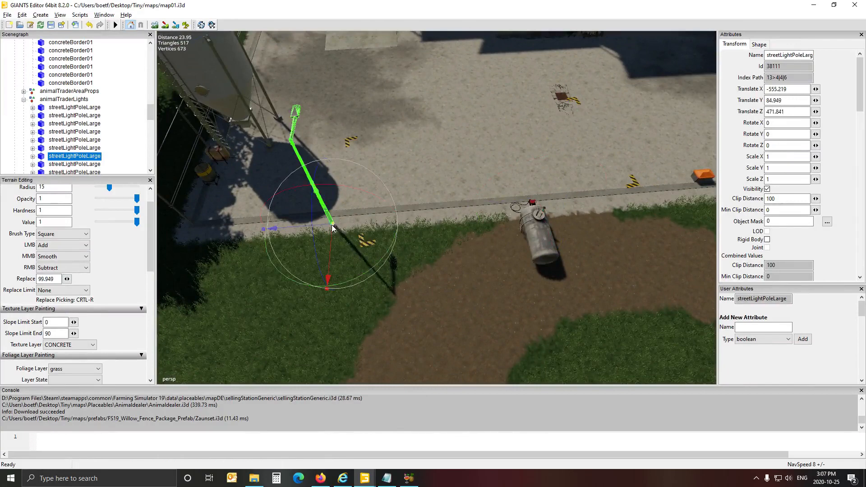
Place the fermenterSilo on the concrete inside the border at Translate X about -558.3, Z about 437.9, and set its Rotate Y to 0.
alt+drag(500, 242, 570, 249)
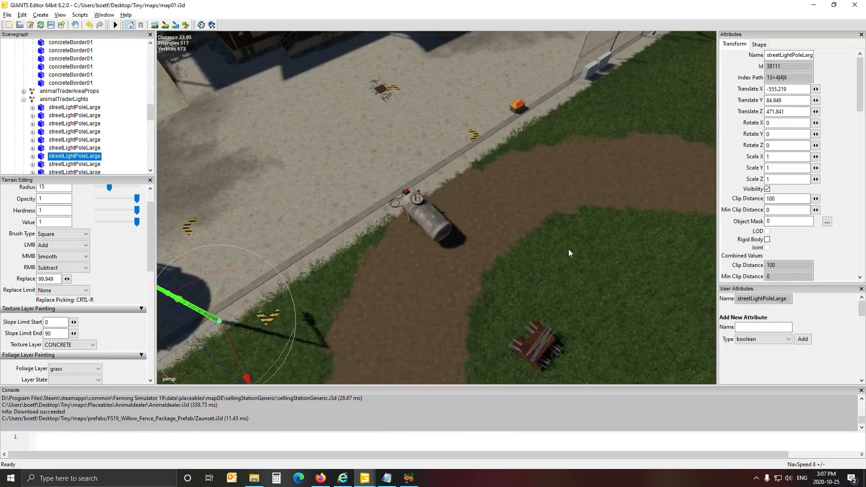
scroll(568, 249, up, 3)
click(420, 226)
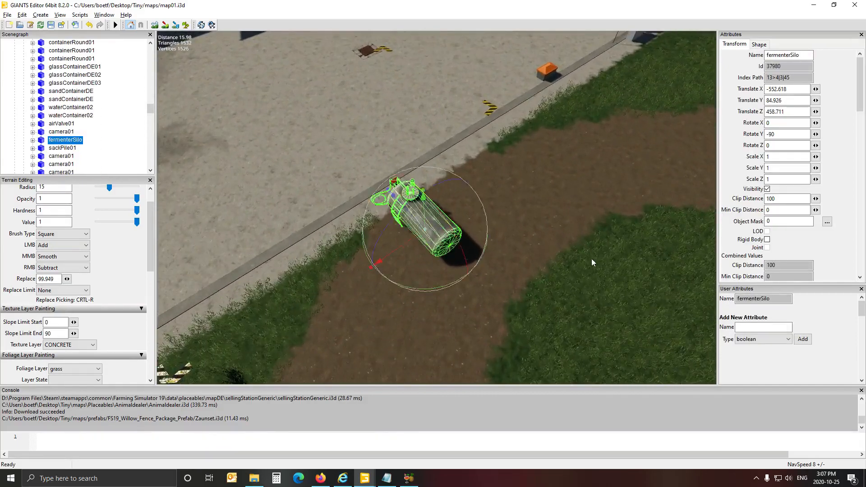
alt+drag(591, 259, 499, 223)
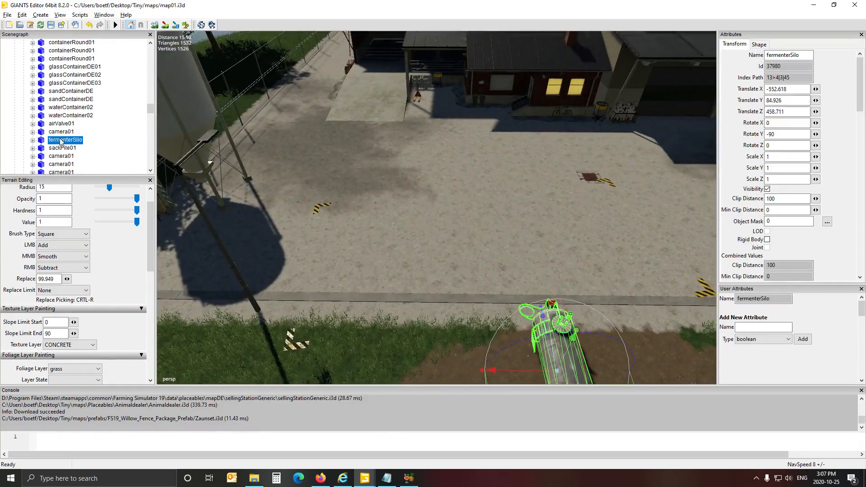
alt+drag(328, 190, 688, 257)
scroll(335, 158, up, 3)
scroll(480, 129, up, 4)
scroll(688, 257, down, 2)
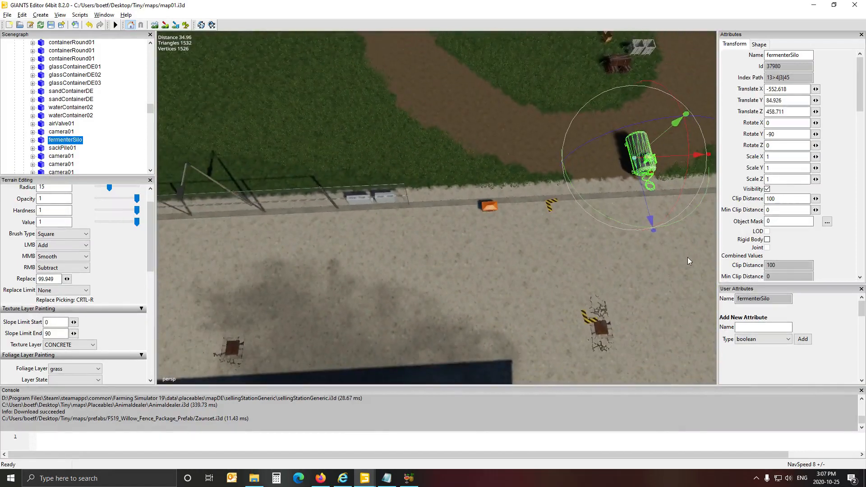
key(ctrl+b)
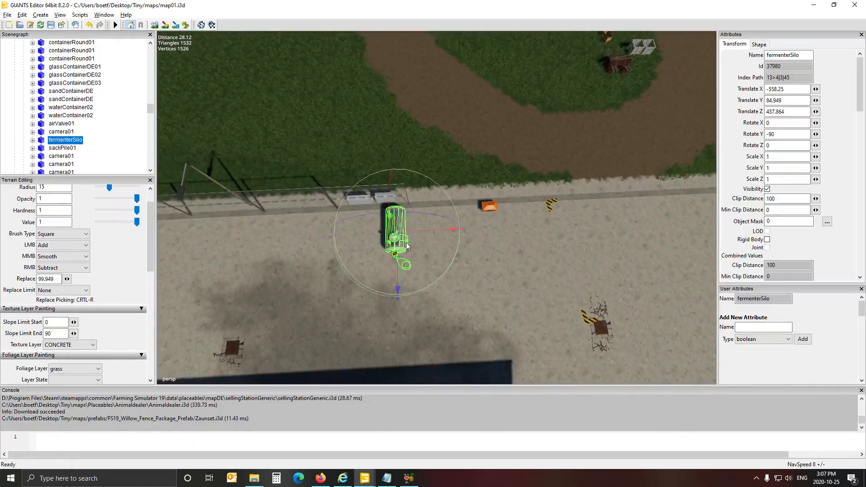
drag(416, 293, 346, 248)
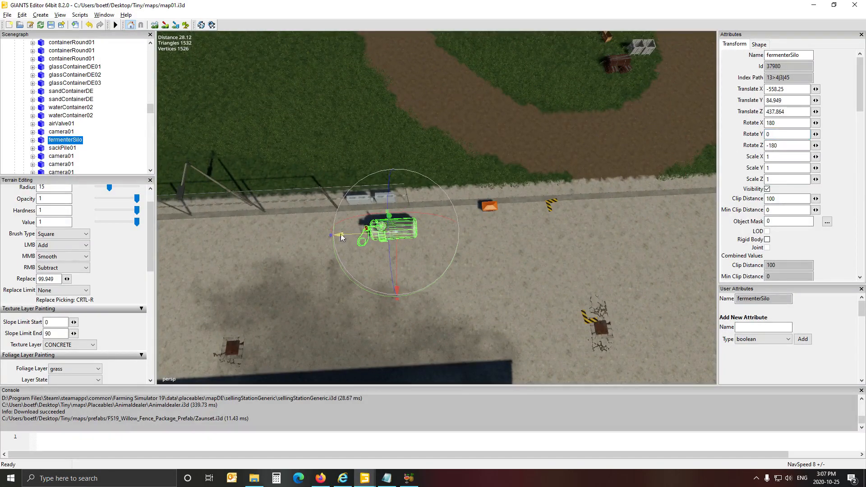
Move the fermenterSilo along the fence beside the grey cabinets, to Translate X about -557.3 and Z about 436.6.
mouse_move(340, 233)
mouse_down()
mouse_move(299, 235)
mouse_move(331, 233)
mouse_up()
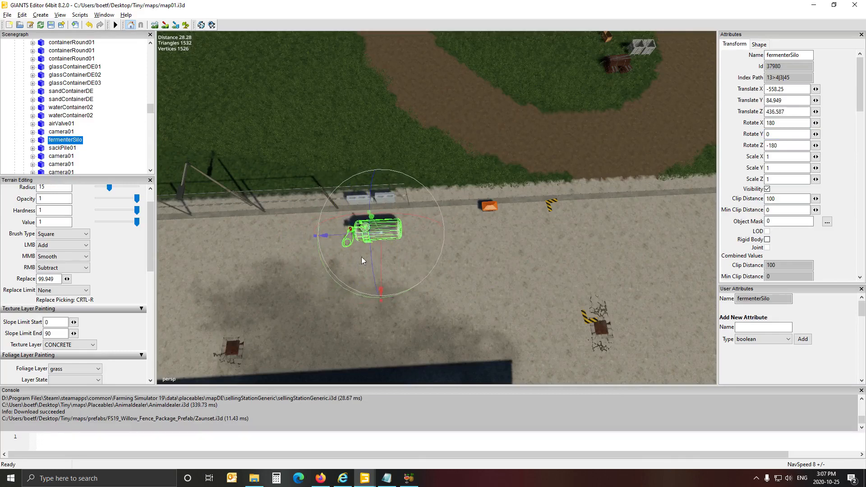
drag(382, 263, 384, 253)
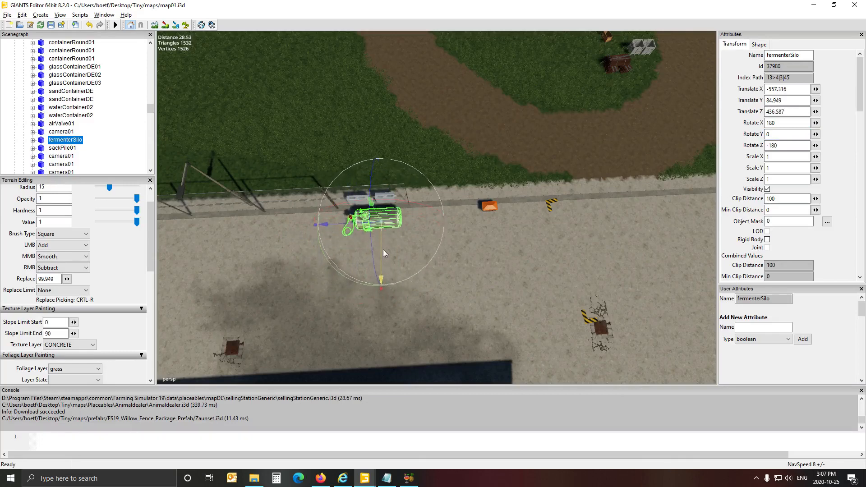
alt+drag(507, 283, 626, 216)
scroll(492, 297, up, 5)
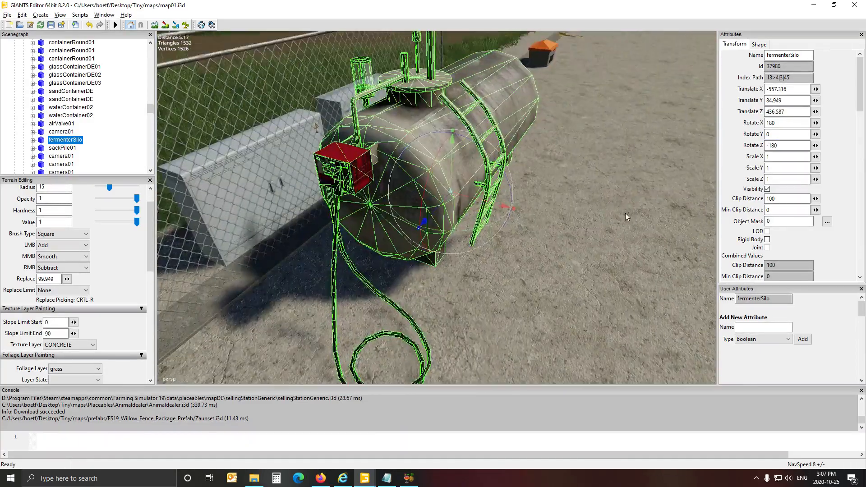
scroll(625, 213, down, 6)
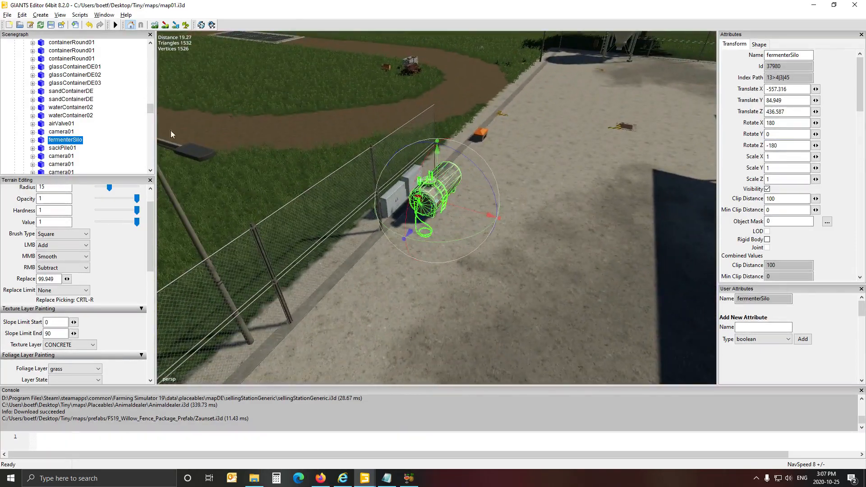
Place the warningStripesAnimalDealer group on the concrete in front of the house at Translate X about -455.8, Z about 30.2, and set its Rotate Y to 90.
click(125, 135)
alt+drag(278, 226, 464, 347)
click(359, 217)
scroll(474, 248, up, 5)
scroll(464, 348, down, 4)
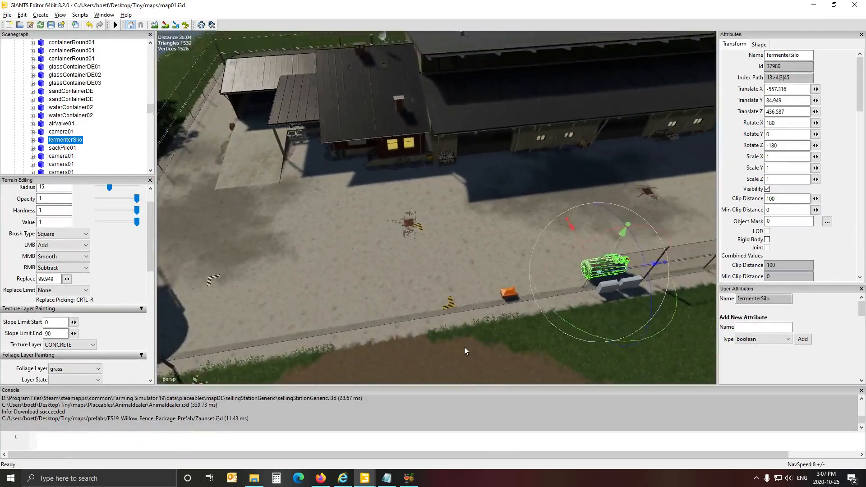
scroll(460, 350, down, 3)
click(289, 338)
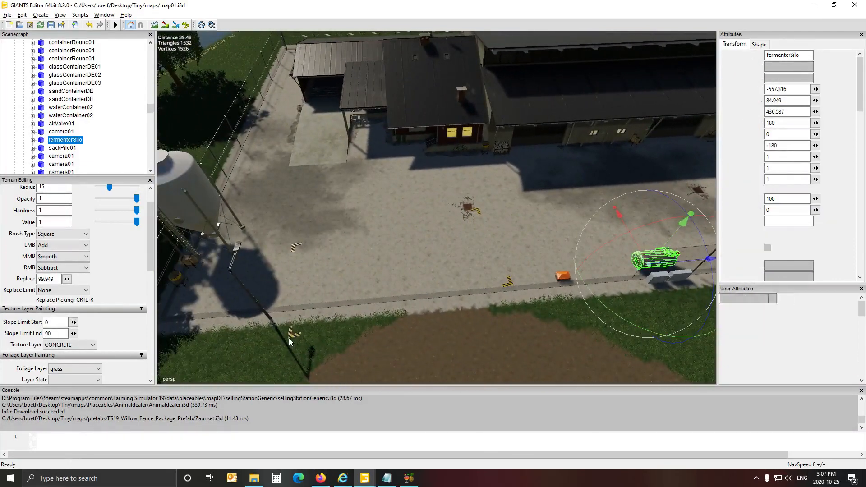
scroll(140, 149, up, 3)
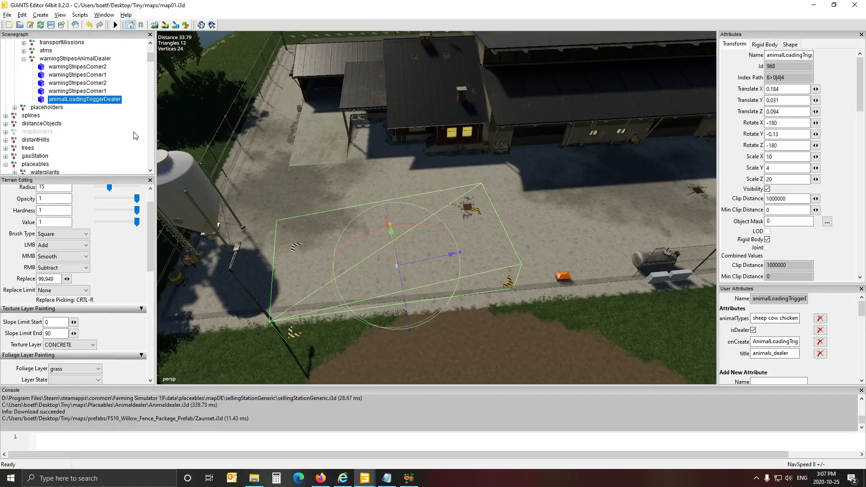
click(60, 59)
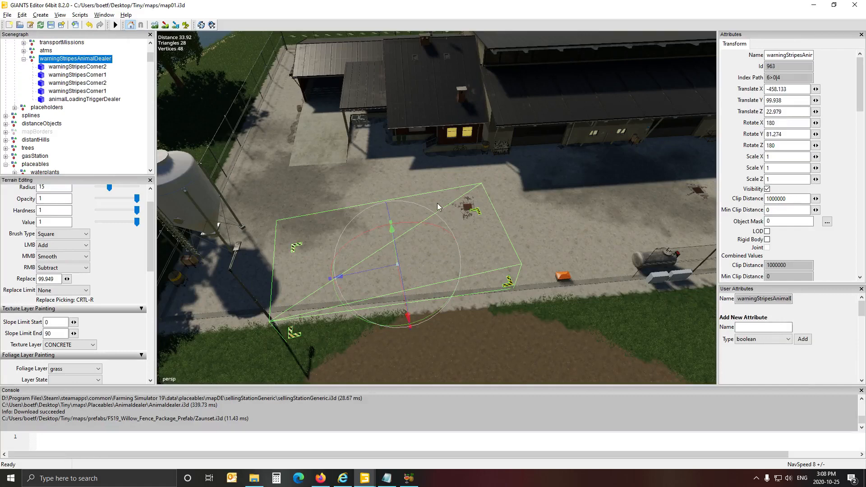
key(ctrl+b)
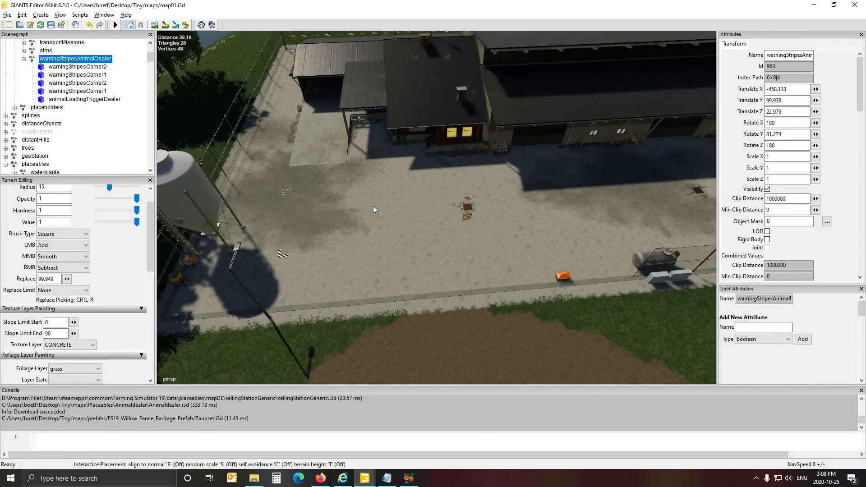
click(375, 211)
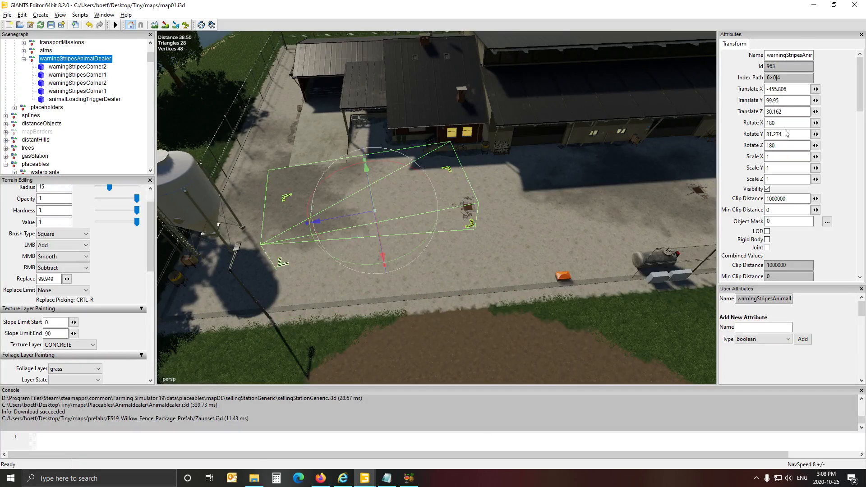
text(90)
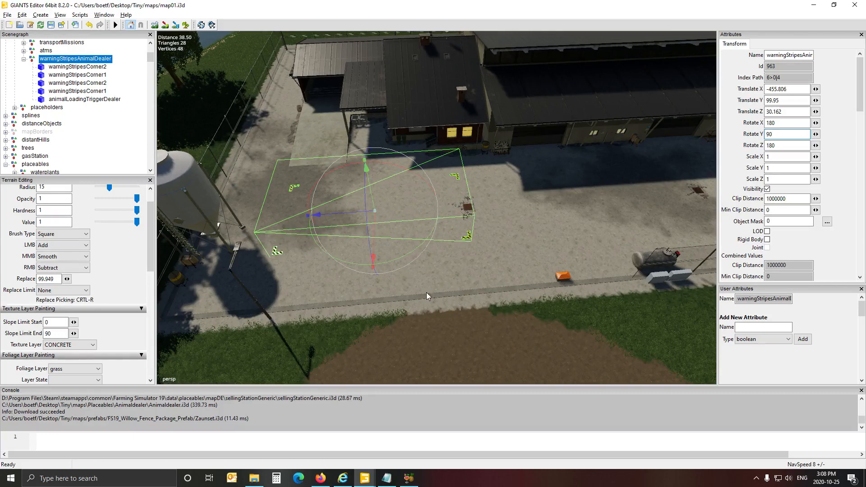
click(319, 293)
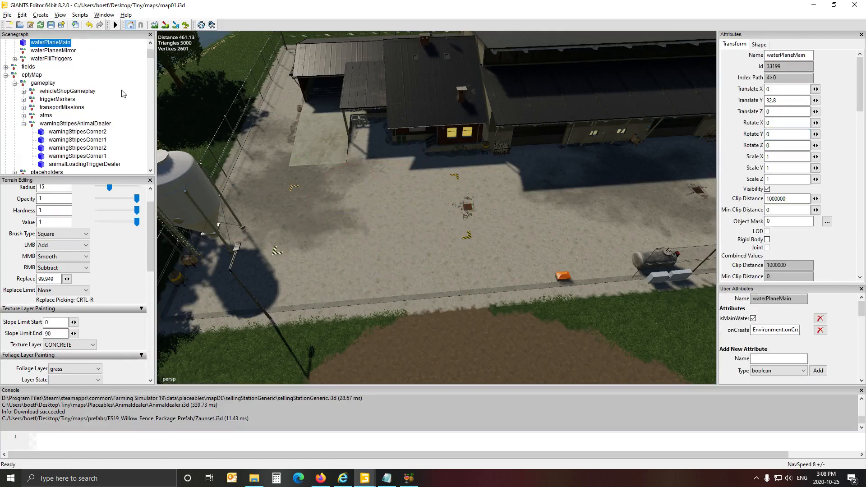
click(121, 85)
Examine the concrete yard, the fence line and the open border stretch facing the dirt road.
alt+drag(313, 252, 435, 188)
scroll(362, 254, down, 3)
scroll(358, 254, up, 5)
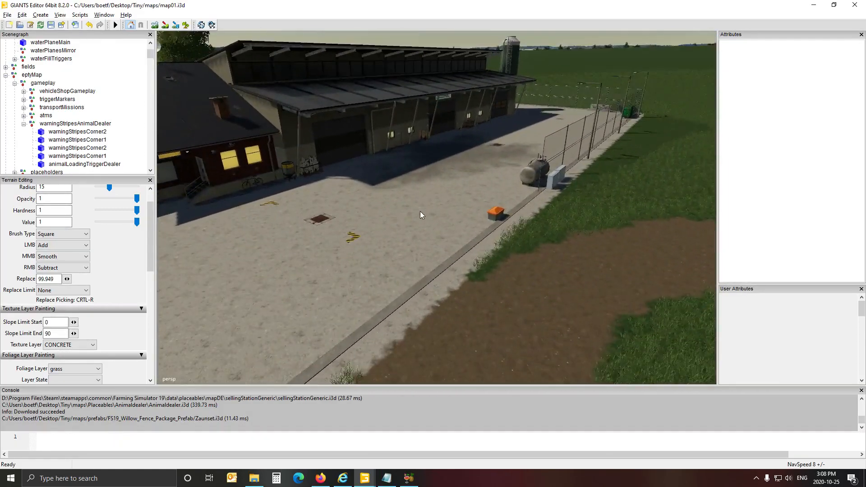
scroll(421, 211, down, 5)
scroll(388, 217, up, 3)
scroll(435, 188, up, 5)
click(470, 269)
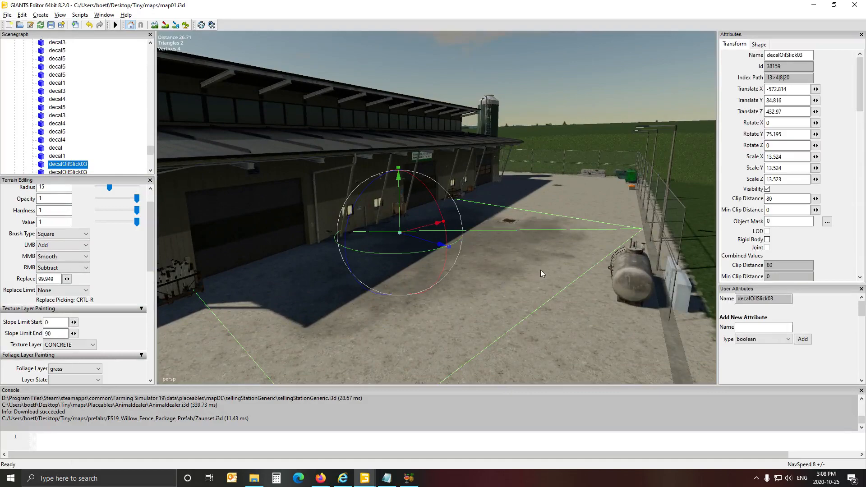
alt+drag(540, 270, 370, 235)
alt+drag(434, 182, 476, 221)
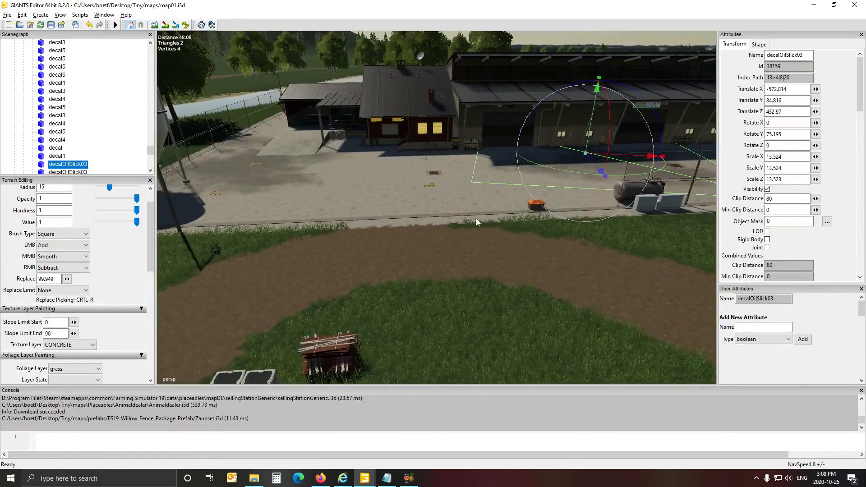
alt+drag(395, 230, 363, 229)
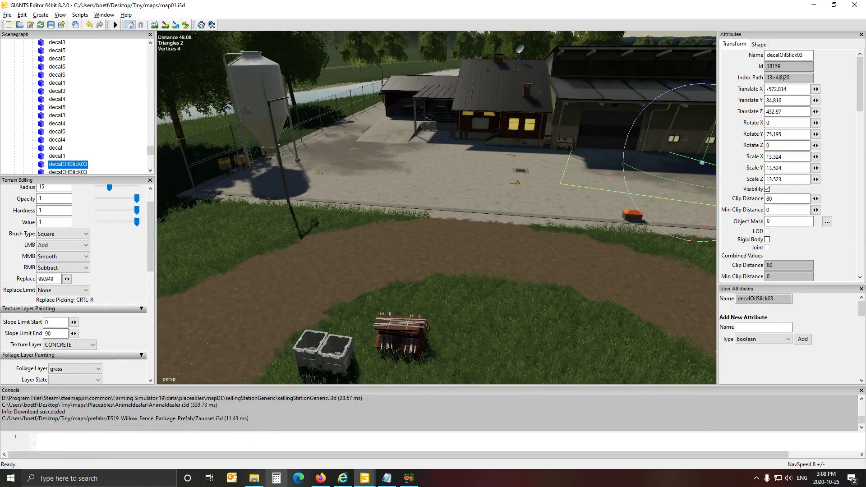
In File Explorer, copy the Open gate folder from Map Placeables and Mods\Placeables\Gates\Double fold steel gate on the Backup (E:) drive.
click(254, 479)
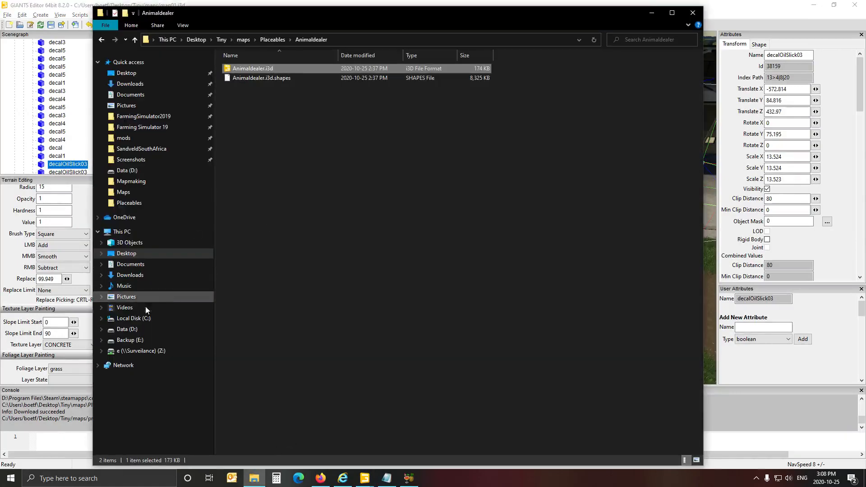
click(151, 340)
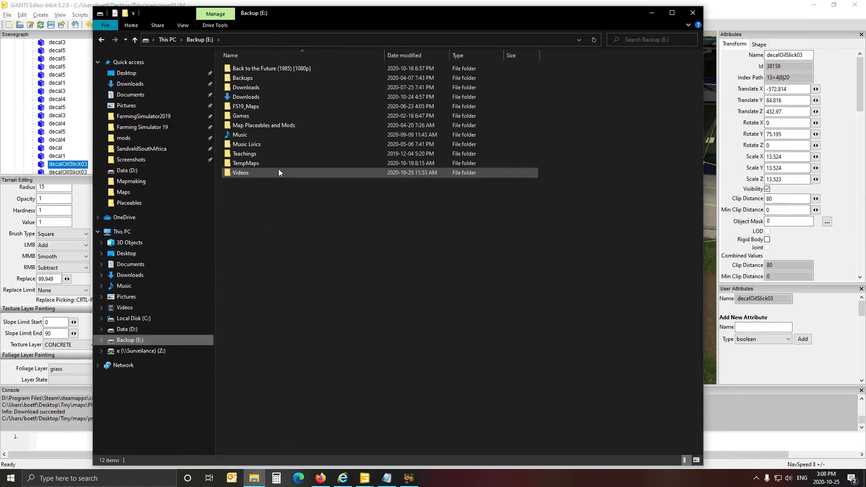
double_click(282, 125)
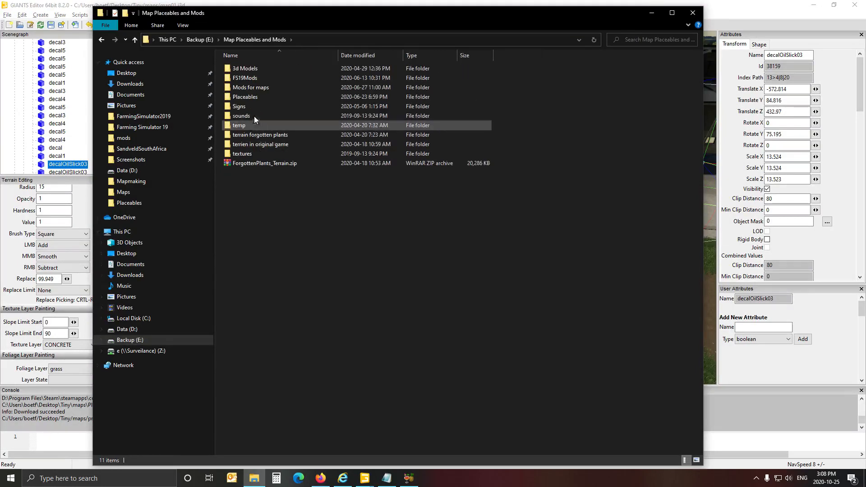
double_click(252, 97)
scroll(311, 203, down, 2)
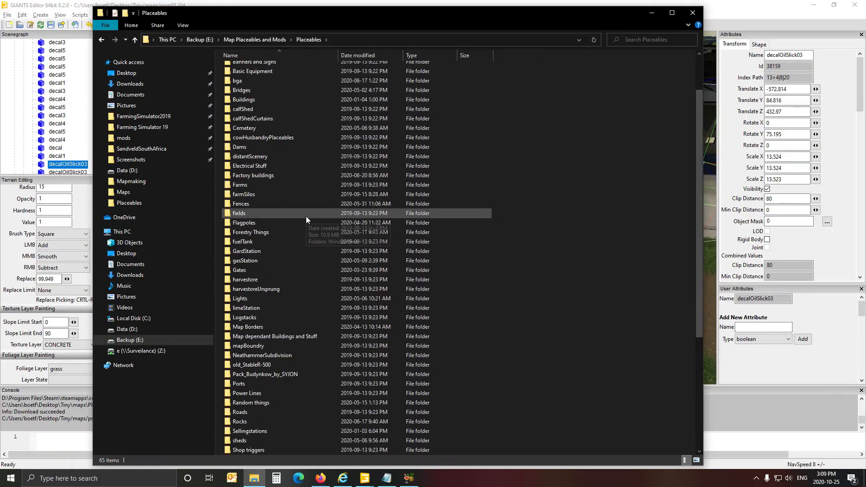
double_click(272, 271)
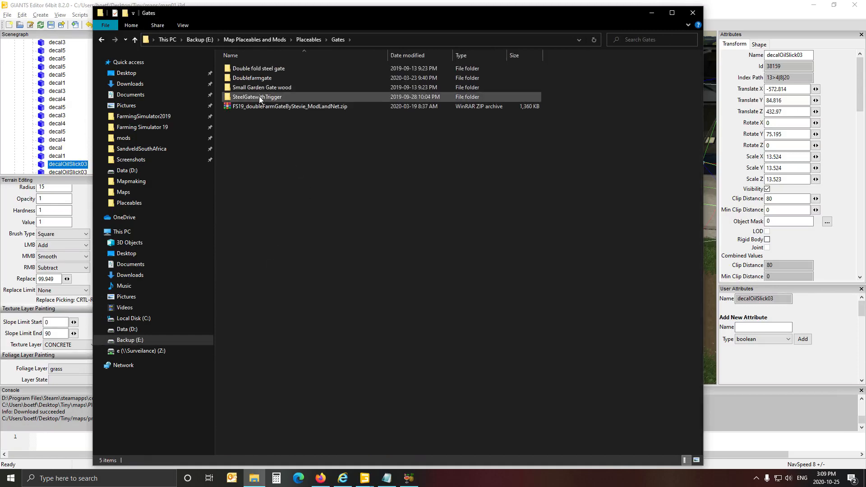
double_click(259, 70)
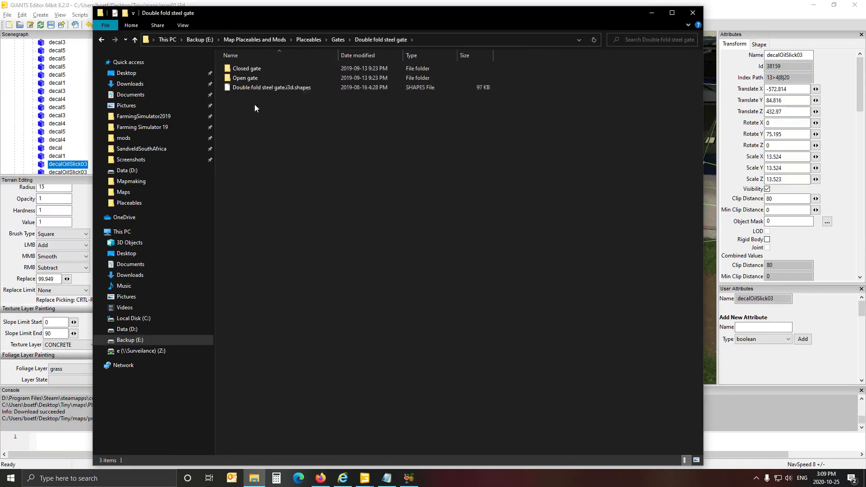
click(258, 81)
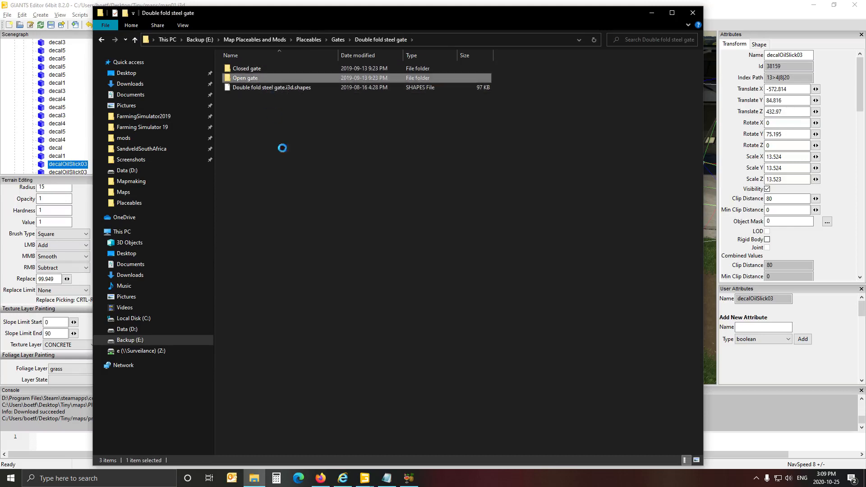
right_click(256, 79)
click(293, 289)
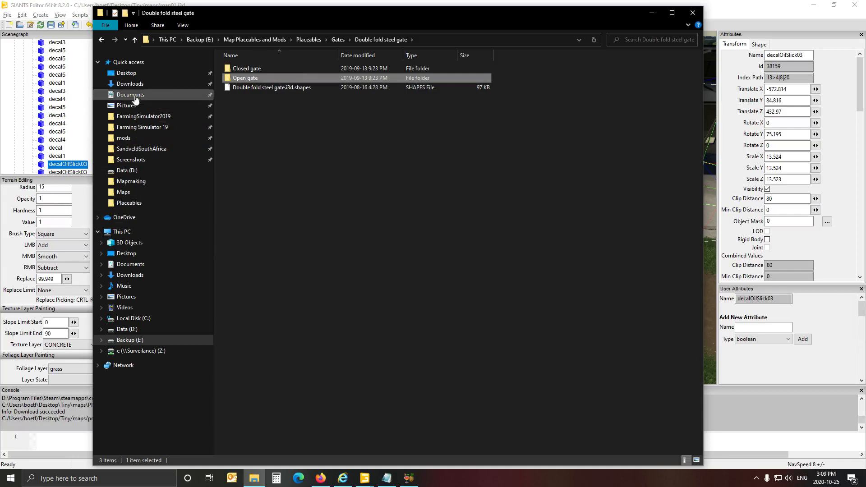
Paste the Open gate folder into Desktop\Tiny\maps\Placeables.
click(129, 74)
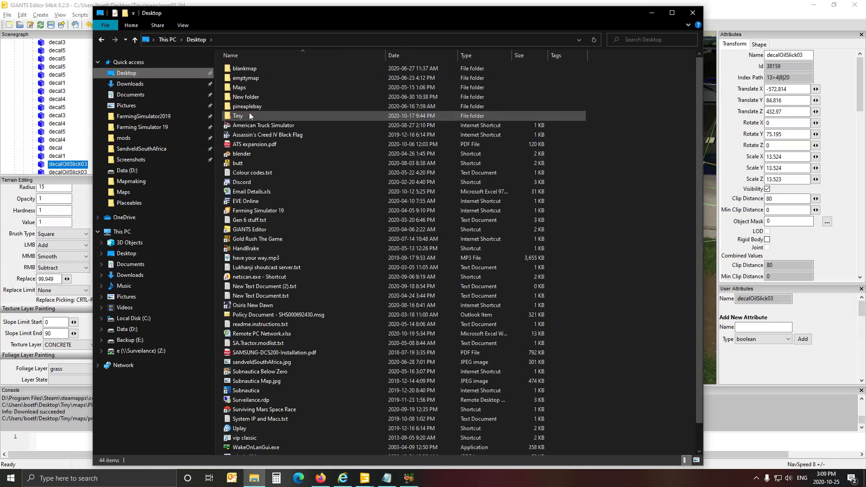
double_click(250, 114)
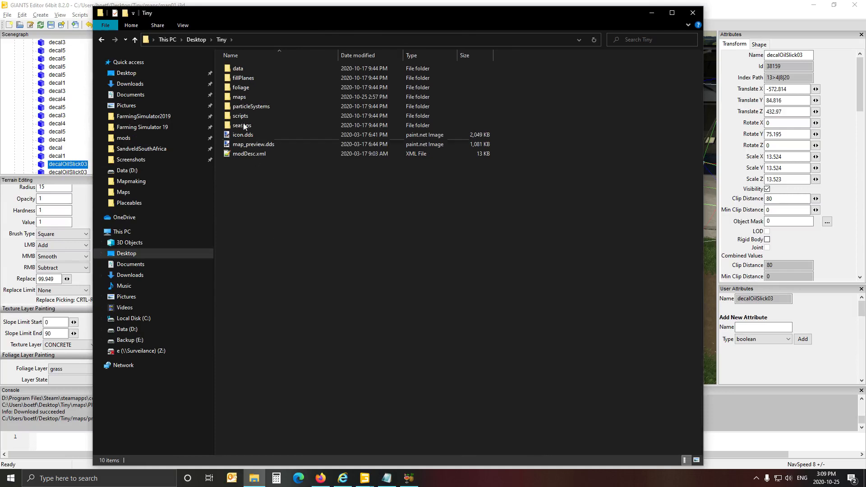
double_click(243, 98)
click(251, 135)
double_click(251, 136)
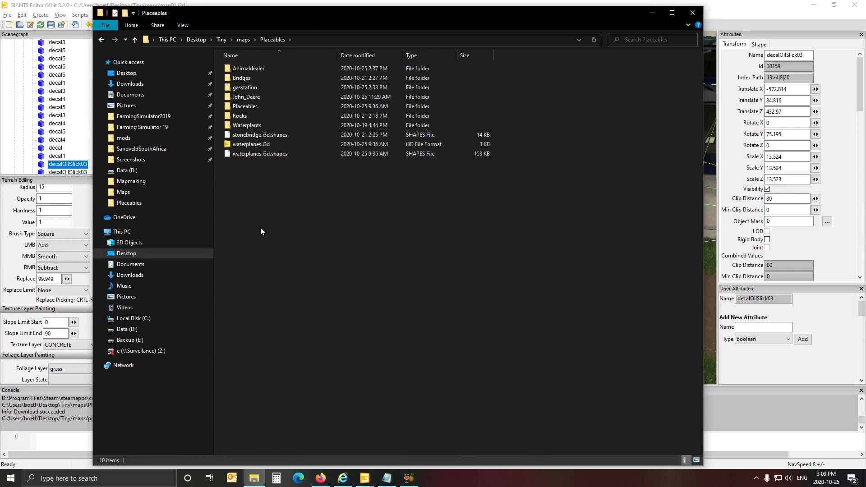
right_click(261, 228)
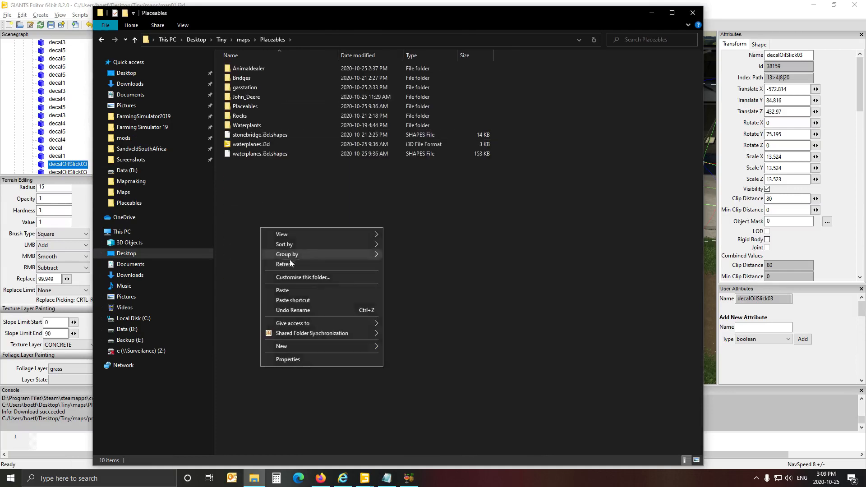
click(297, 290)
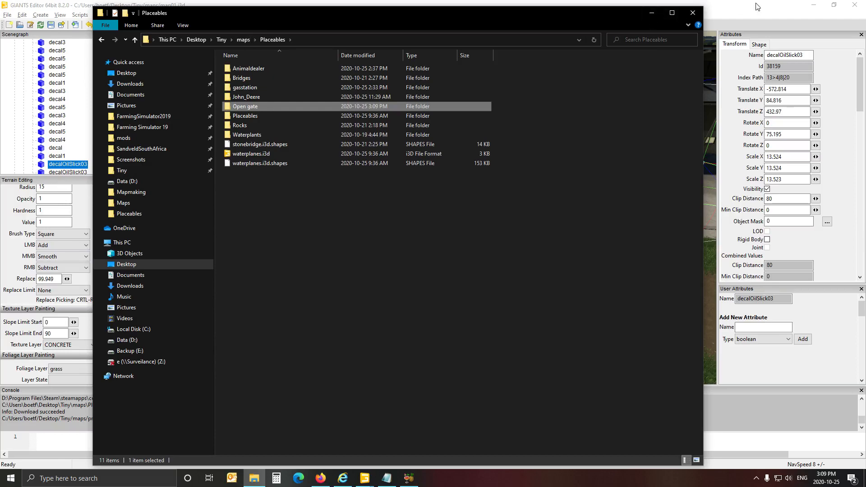
Back in GIANTS Editor, import Double fold steel gate.i3d from the Open gate folder into the map.
click(652, 13)
click(8, 15)
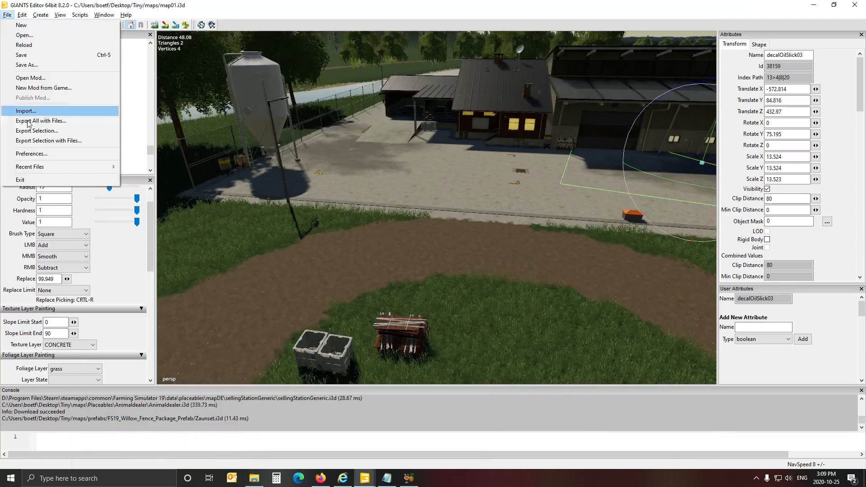
click(27, 110)
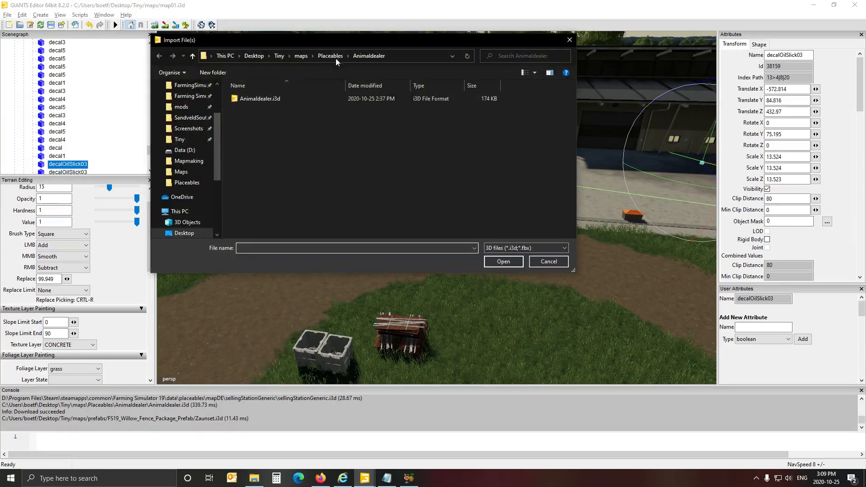
click(332, 58)
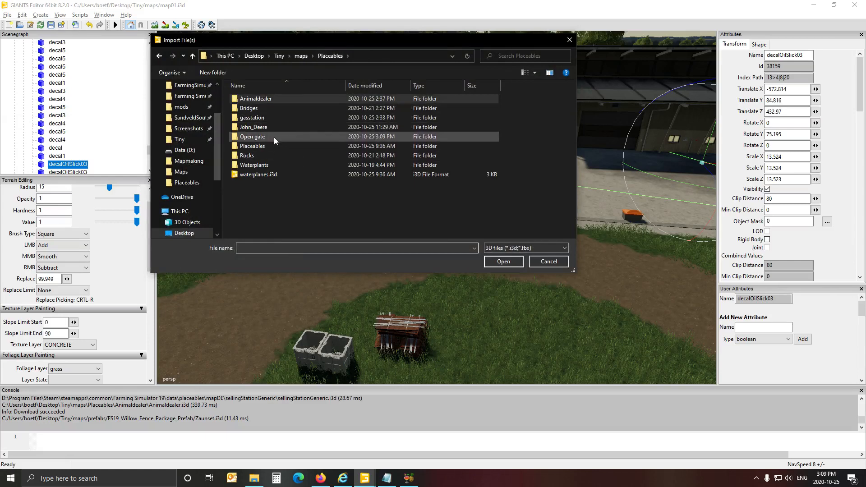
double_click(274, 137)
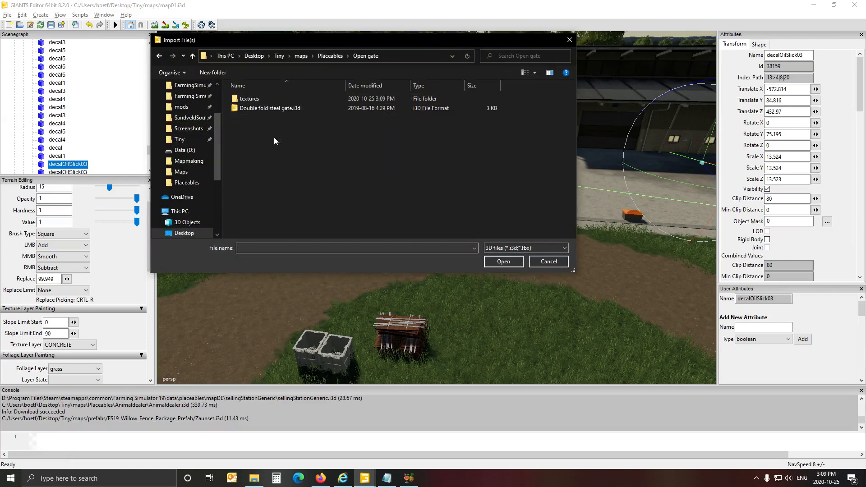
double_click(261, 108)
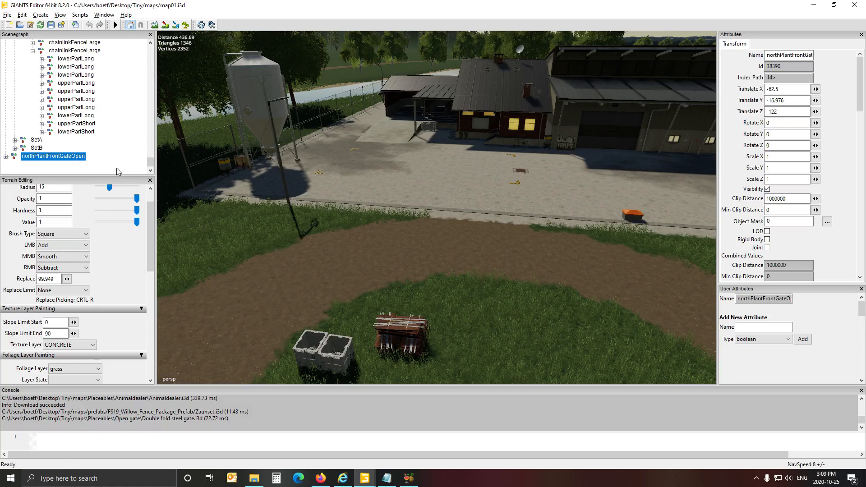
scroll(101, 145, up, 3)
scroll(100, 145, up, 5)
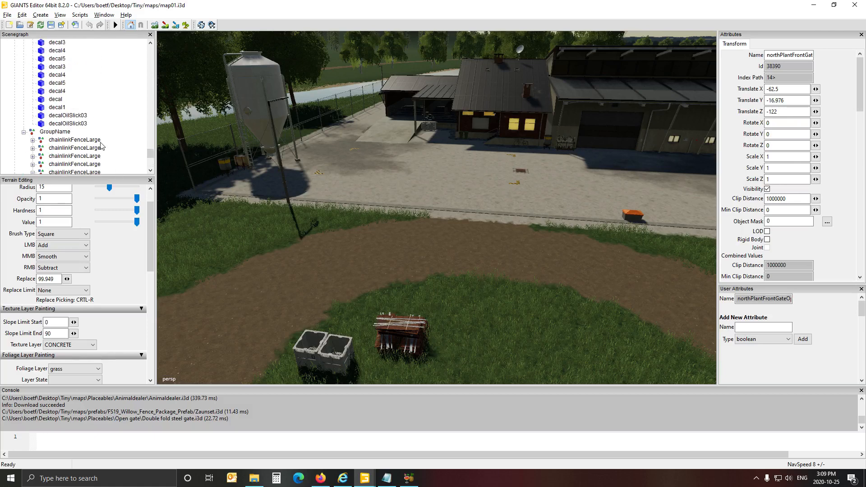
Collapse the animalTraderArea group in the scenegraph and move the imported northPlantFrontGateOpen into the placeables group.
scroll(101, 146, up, 10)
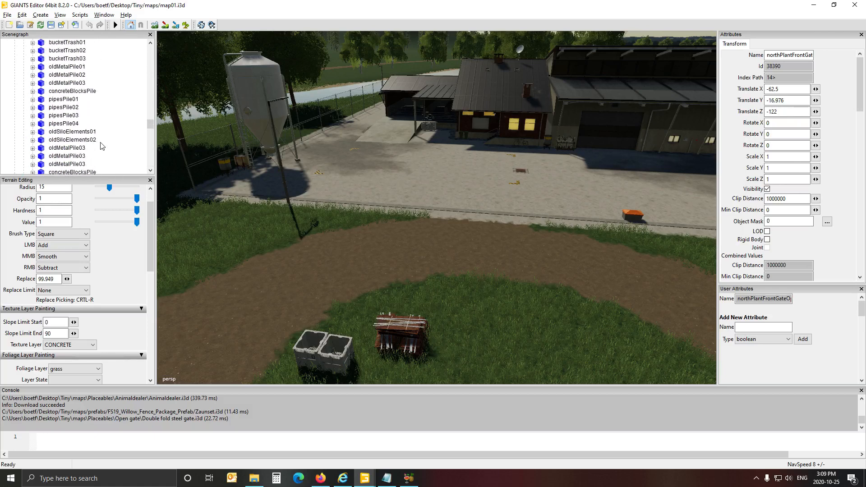
scroll(100, 145, up, 12)
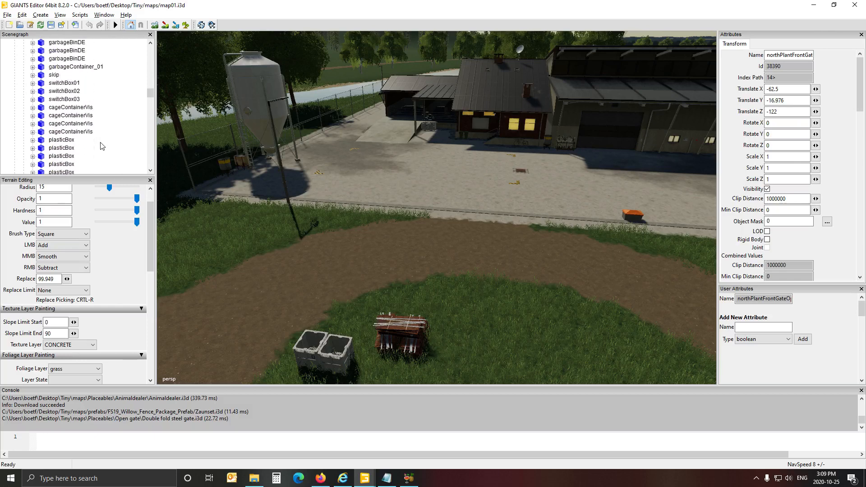
scroll(100, 145, up, 5)
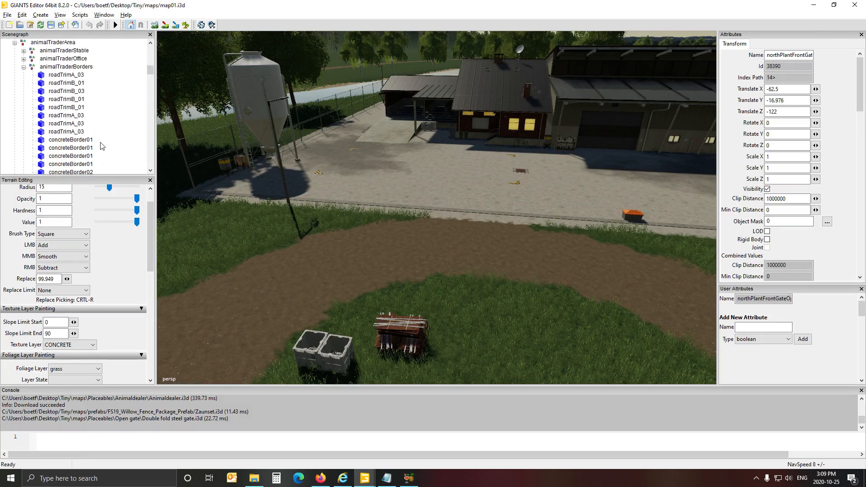
click(14, 132)
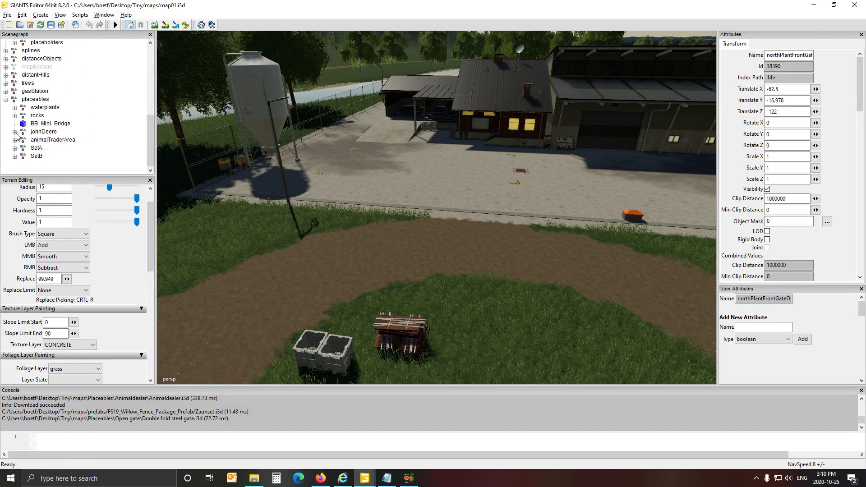
click(36, 99)
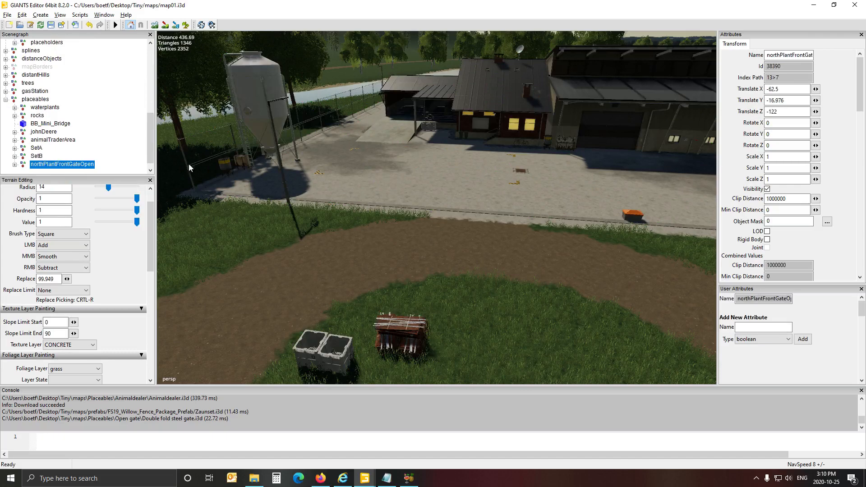
Place the gate on the yard's concrete border strip where the dirt road meets the entrance.
key(ctrl+b)
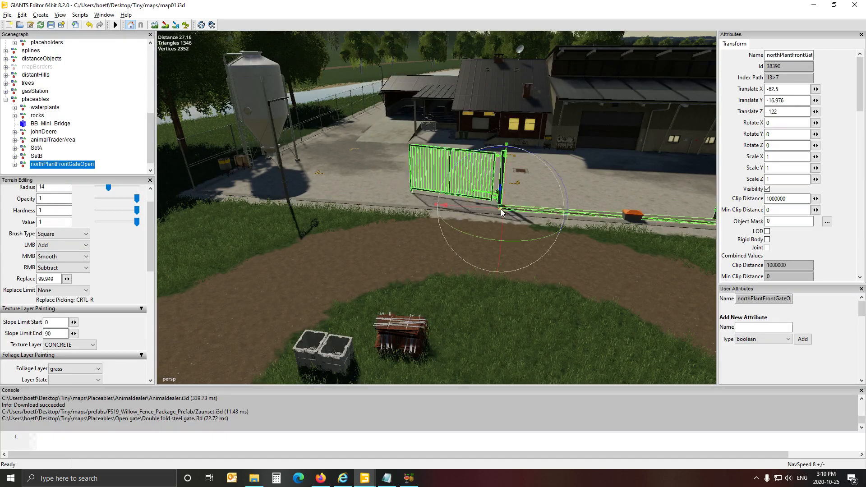
alt+drag(435, 261, 462, 325)
scroll(463, 255, up, 3)
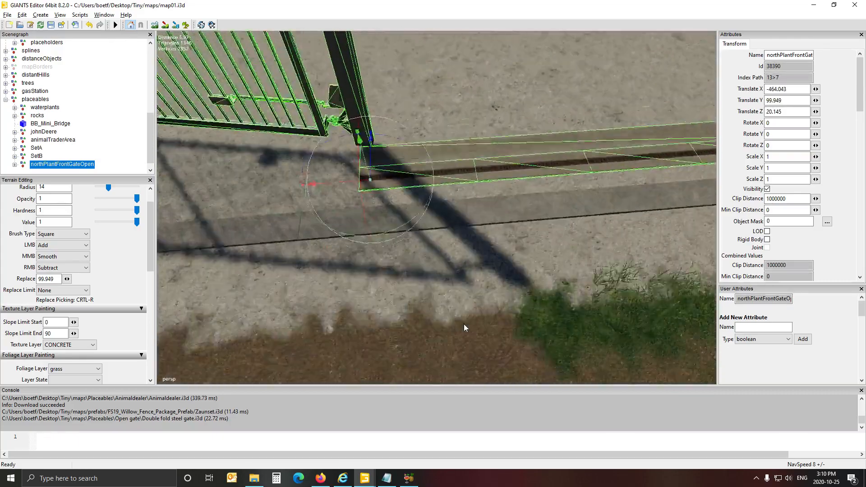
scroll(464, 329, down, 5)
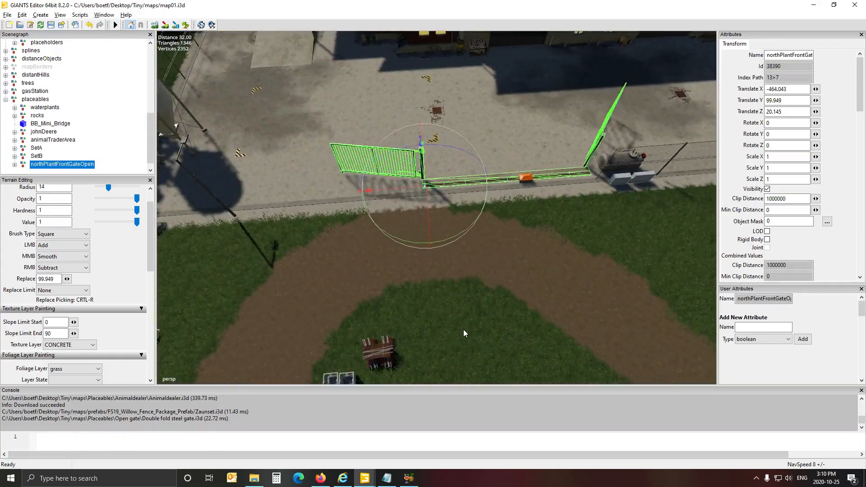
scroll(463, 330, up, 2)
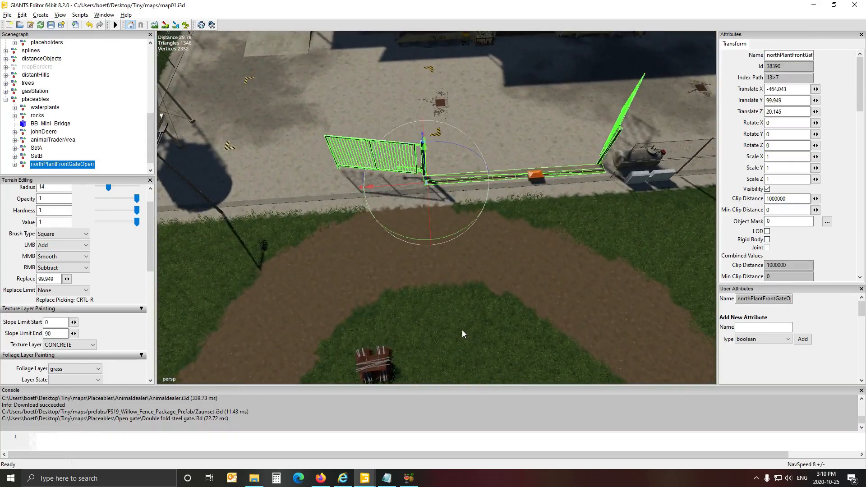
Turn the gate around with Rotate Y at 0 and shift it to about X -469.197, Z 19.349 along the border opening.
drag(406, 237, 438, 154)
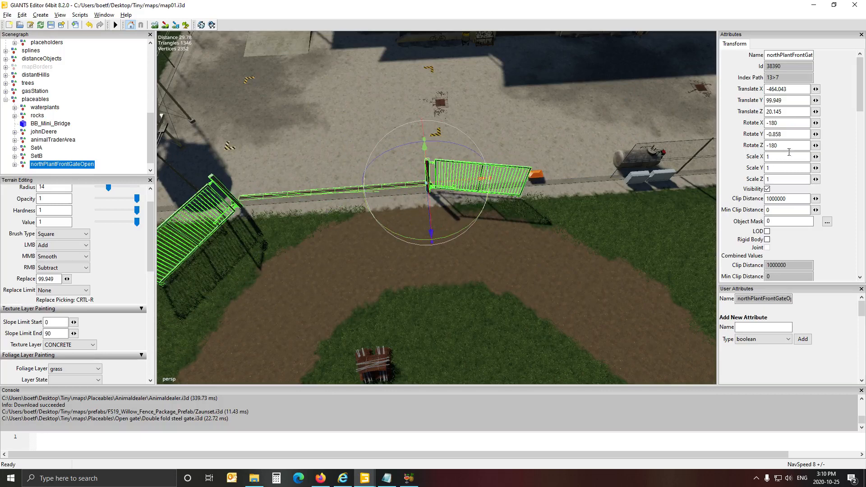
text(0)
key(Return)
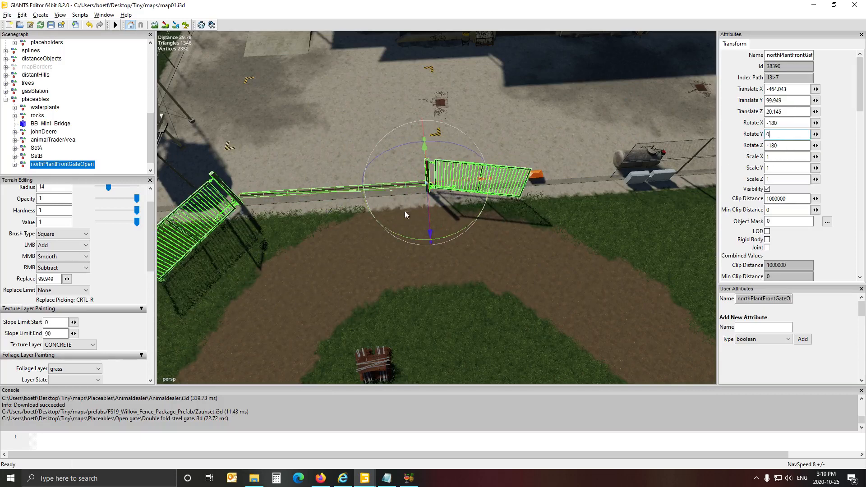
drag(468, 185, 536, 183)
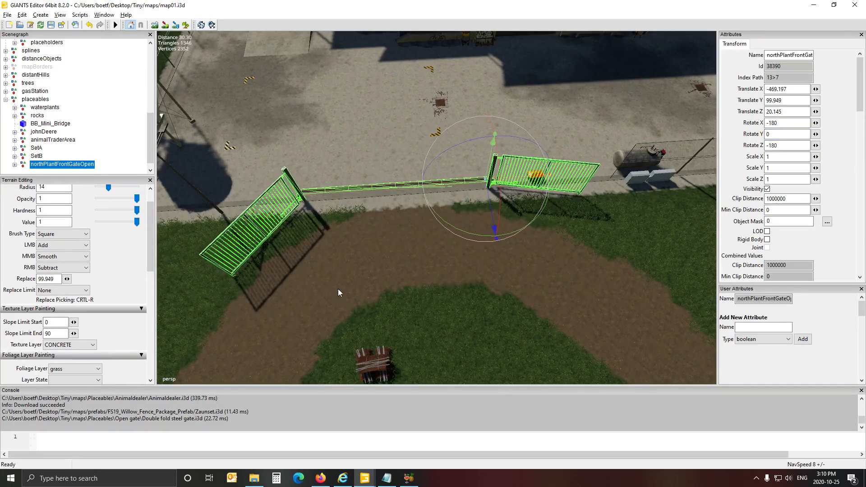
drag(491, 199, 494, 208)
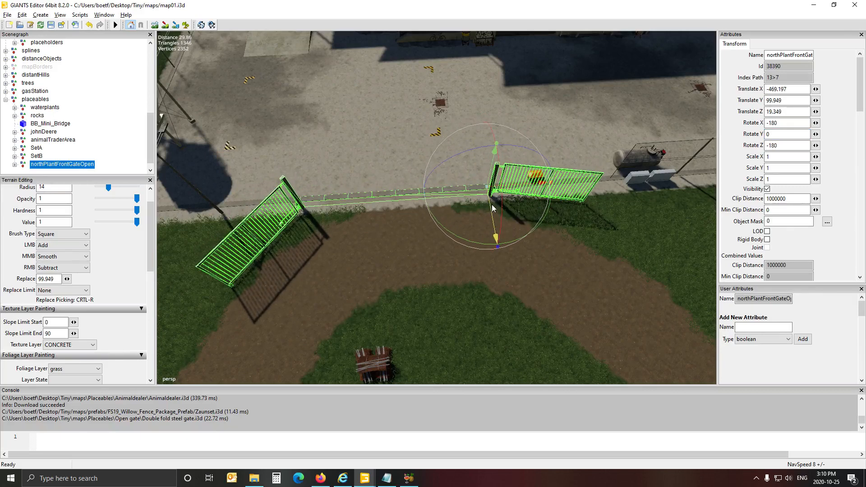
Check the gate's ground strip against the concrete border up close and set the gate's Translate Y to 99.951.
alt+drag(339, 274, 614, 227)
scroll(289, 291, up, 5)
alt+drag(422, 248, 374, 249)
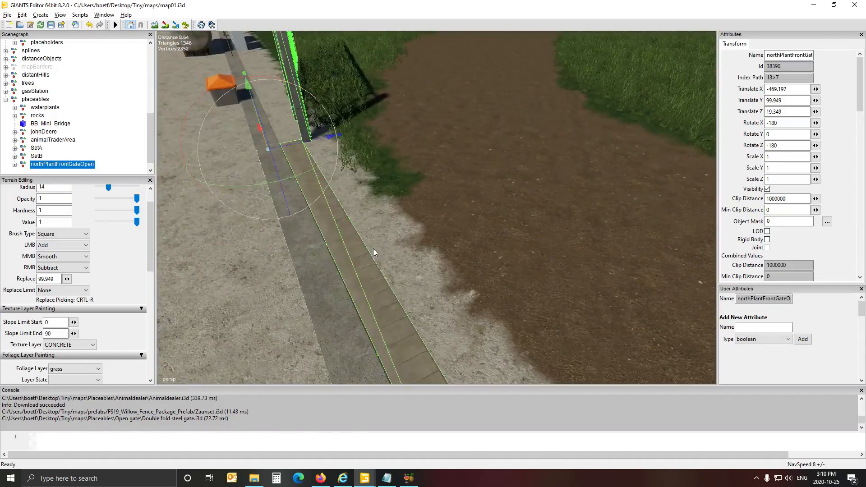
scroll(374, 249, down, 2)
scroll(373, 249, up, 1)
scroll(374, 252, down, 1)
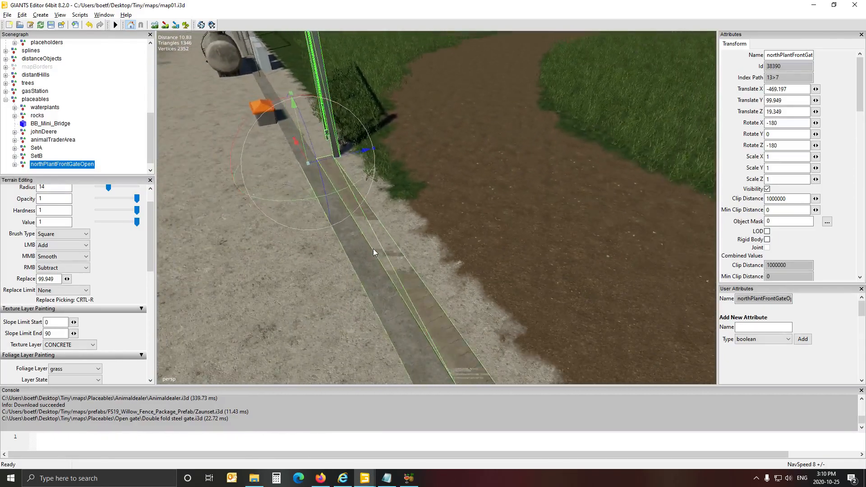
scroll(374, 251, up, 1)
scroll(374, 251, down, 1)
alt+drag(374, 252, 377, 288)
scroll(377, 288, down, 1)
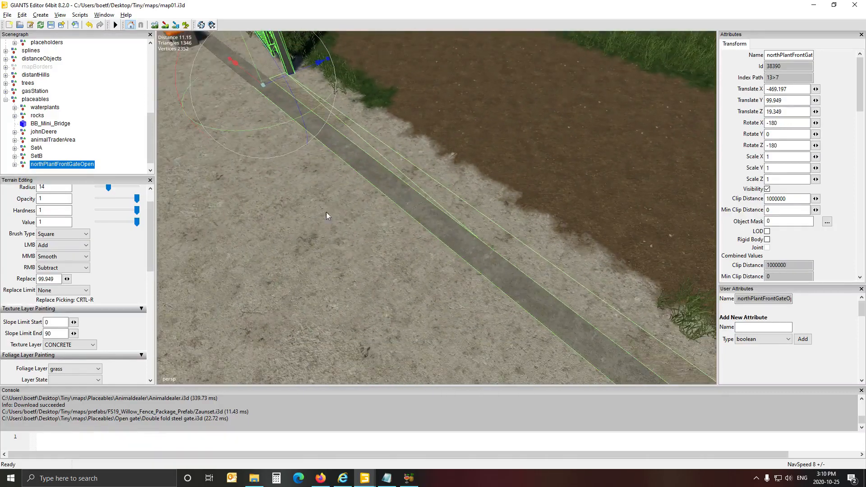
alt+drag(257, 130, 266, 142)
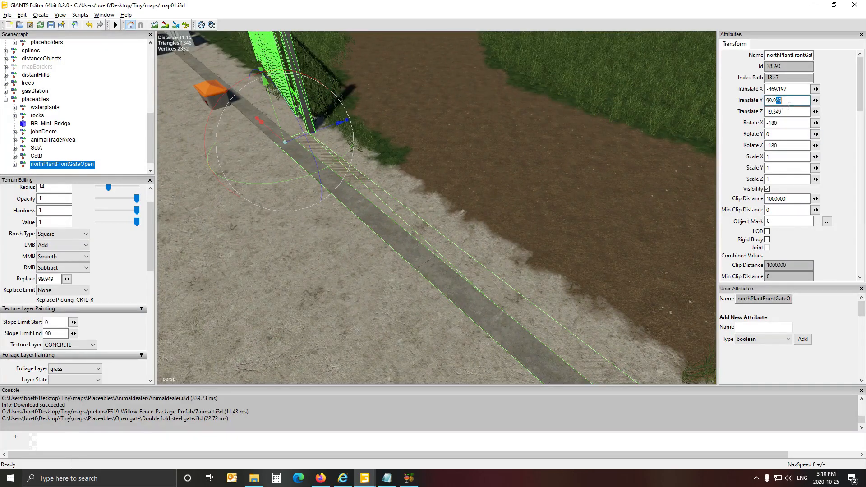
text(51)
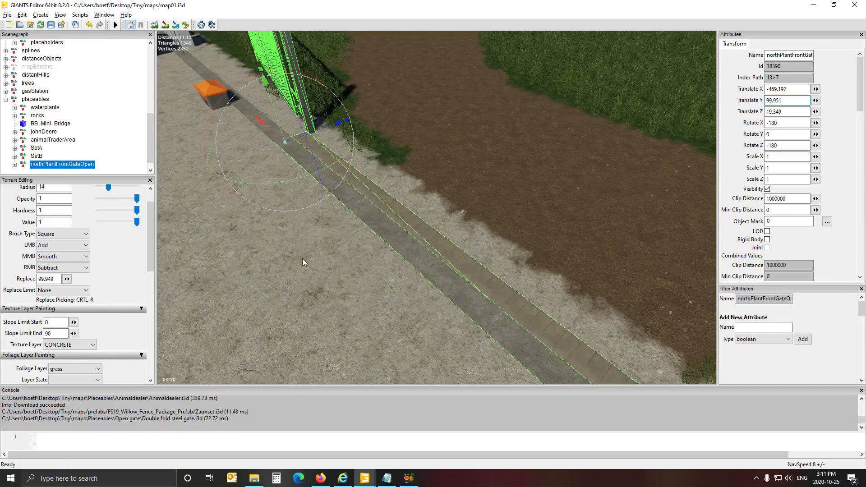
Examine how the gate leaves, posts and ground strip sit across the entrance from several angles.
click(105, 101)
alt+drag(249, 196, 619, 196)
scroll(435, 185, up, 3)
scroll(586, 183, down, 5)
click(66, 165)
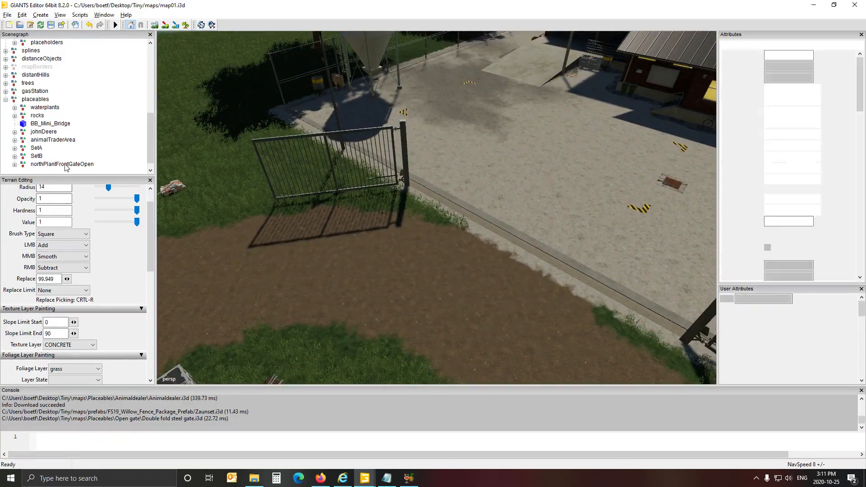
alt+drag(270, 205, 355, 242)
scroll(283, 223, down, 4)
scroll(347, 240, up, 3)
scroll(356, 242, down, 3)
key(Left)
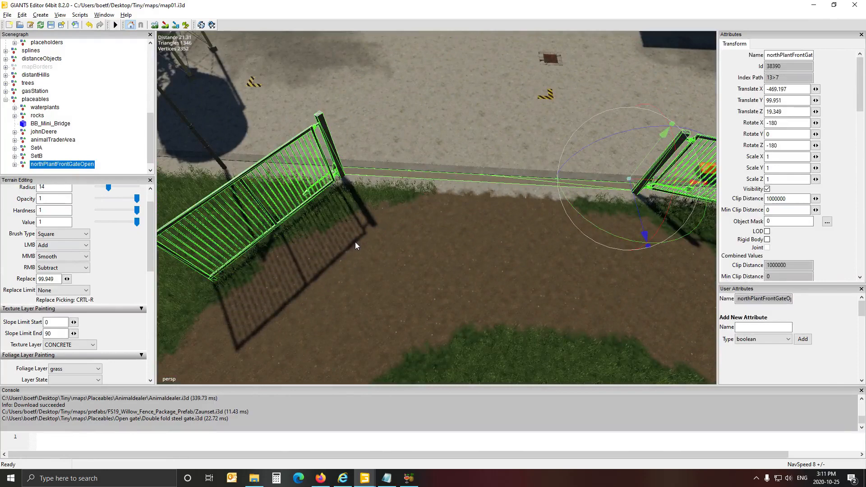
Clear the grass foliage along the entrance between the gate posts using a foliage brush radius of about 1.45.
click(162, 27)
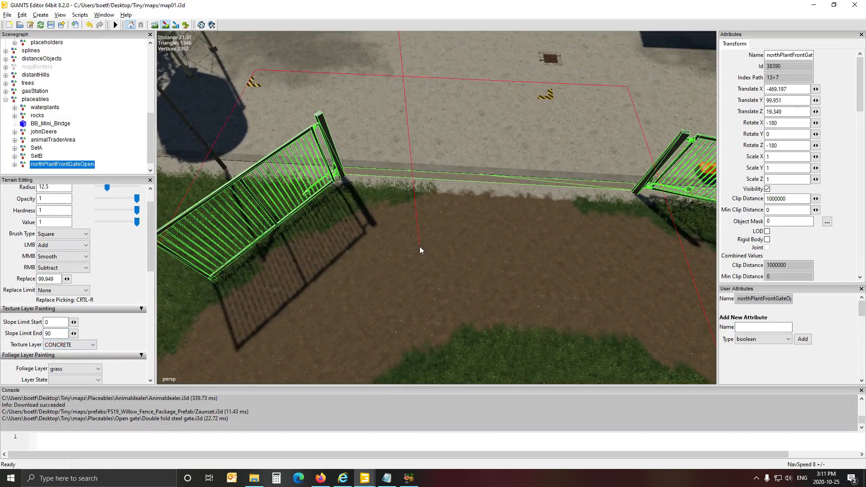
scroll(420, 246, down, 19)
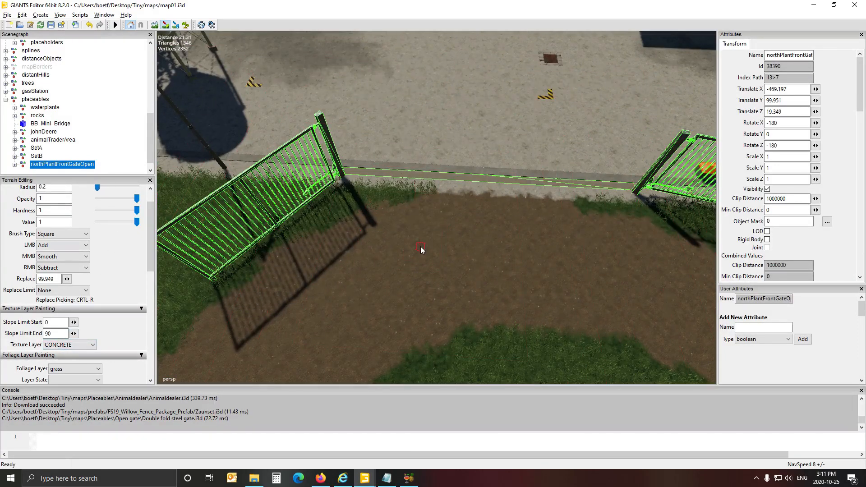
click(186, 25)
scroll(358, 194, up, 5)
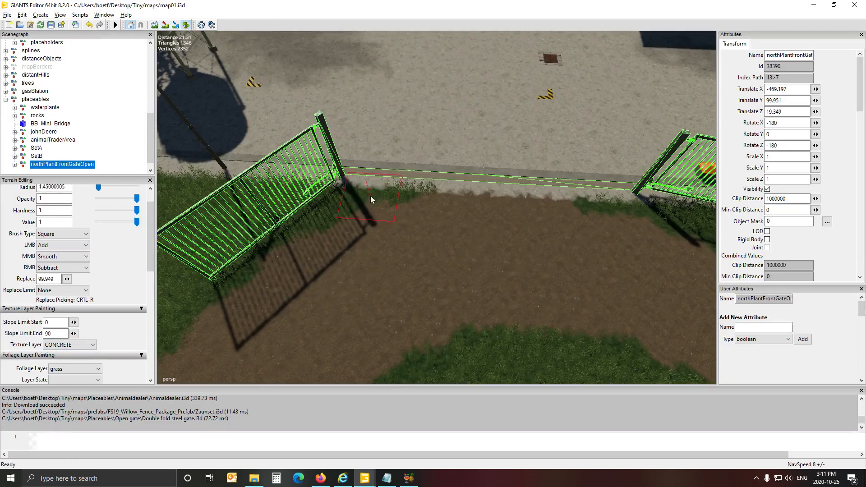
drag(371, 199, 467, 203)
drag(580, 205, 619, 207)
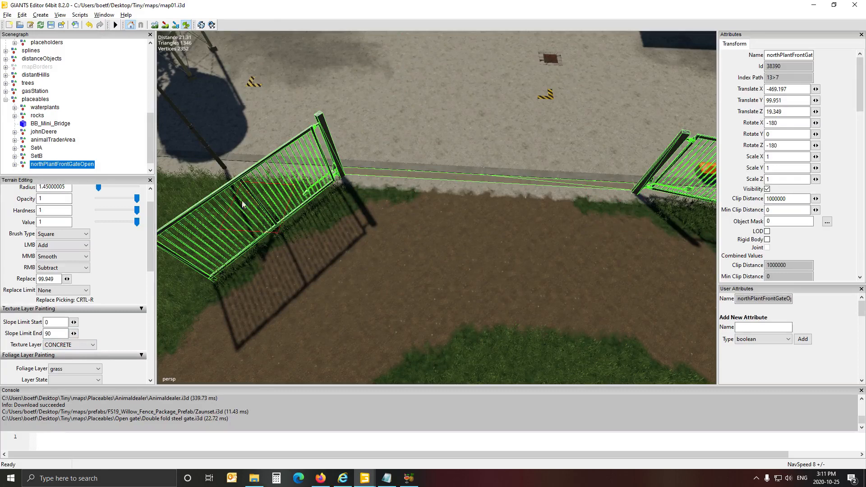
Paint the ROUGHDIRT texture layer over the remaining green patches in front of the gate posts.
click(69, 345)
scroll(62, 222, up, 4)
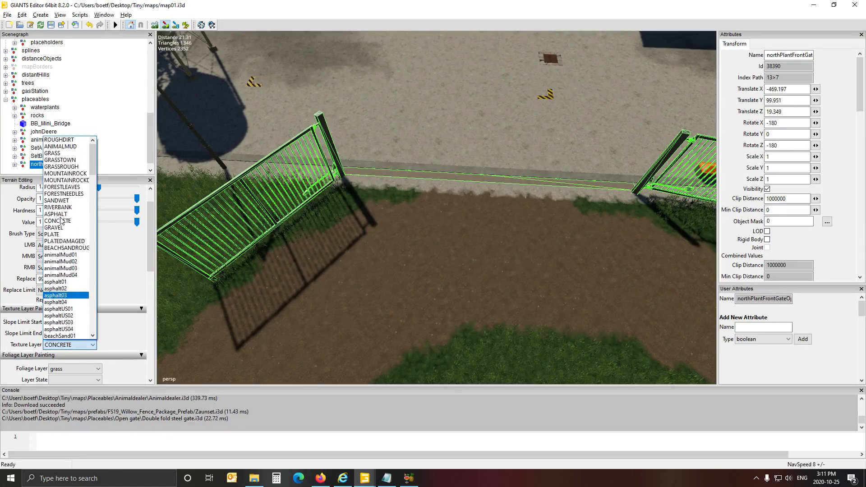
click(58, 140)
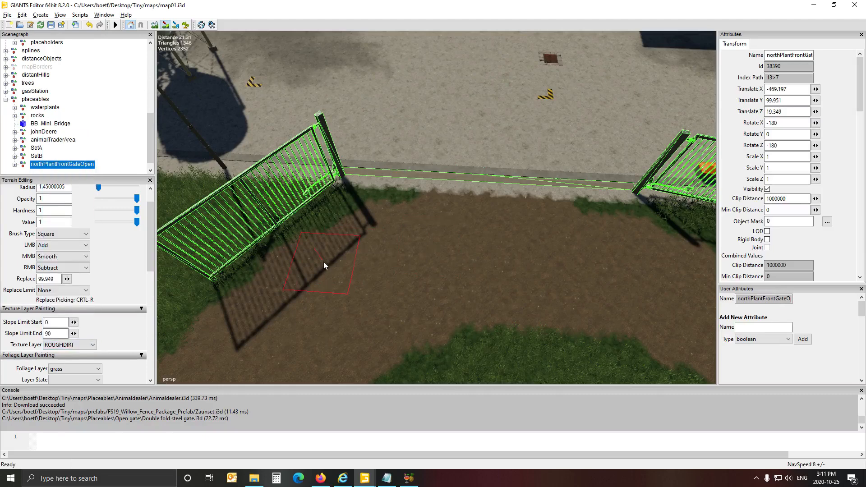
mouse_move(360, 231)
mouse_down()
mouse_move(363, 220)
mouse_move(398, 222)
mouse_up()
mouse_move(568, 234)
mouse_down()
mouse_move(633, 231)
mouse_move(676, 269)
mouse_up()
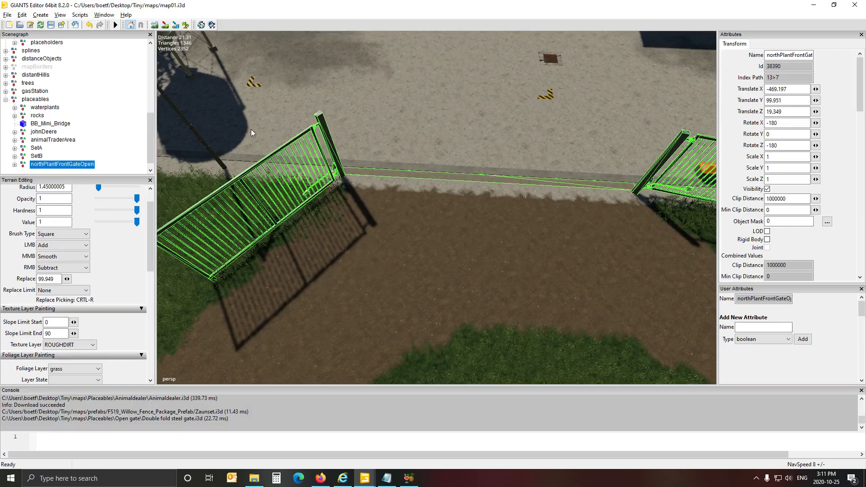
Stretch the chainlinkFenceLarge section between the gate and the yard's far corner to a Scale X of about 1.134.
alt+drag(251, 129, 307, 104)
scroll(375, 80, up, 3)
alt+middle_drag(307, 104, 301, 109)
scroll(297, 114, down, 5)
alt+drag(297, 114, 330, 112)
scroll(310, 122, down, 4)
scroll(330, 106, up, 2)
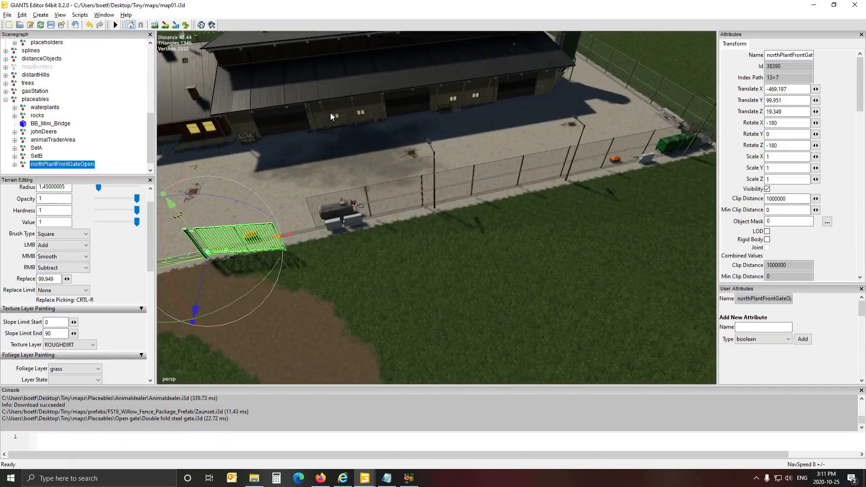
scroll(28, 119, up, 2)
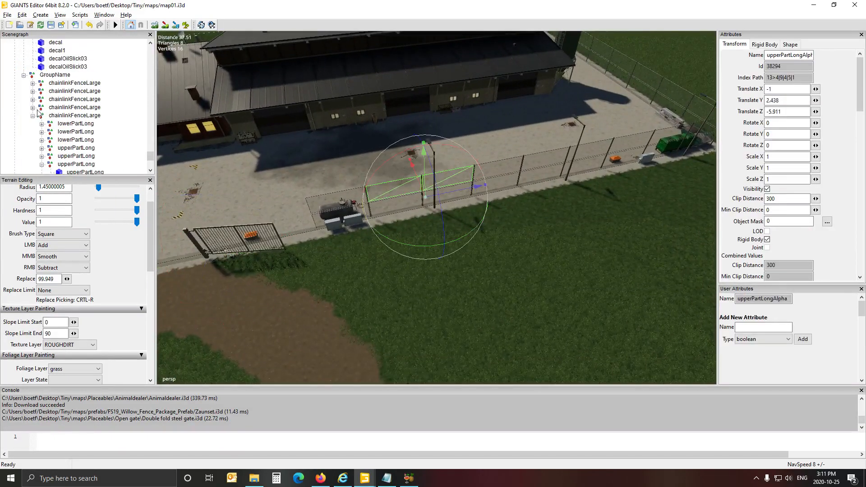
click(75, 125)
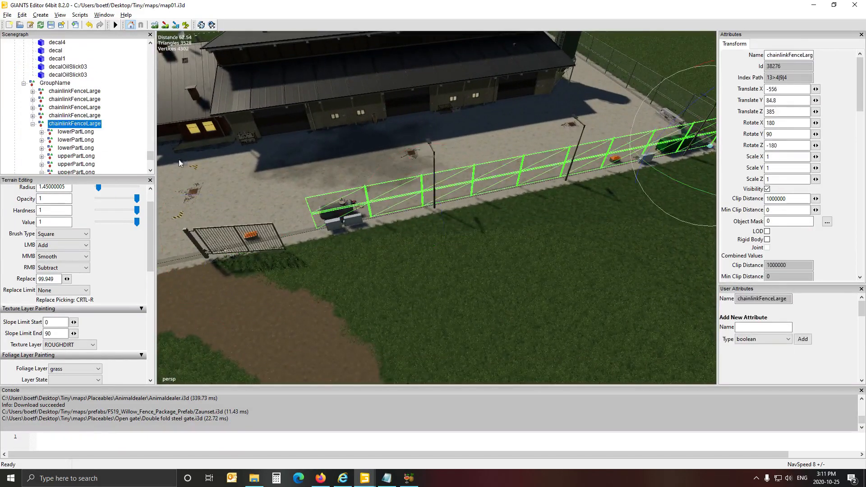
scroll(515, 208, down, 2)
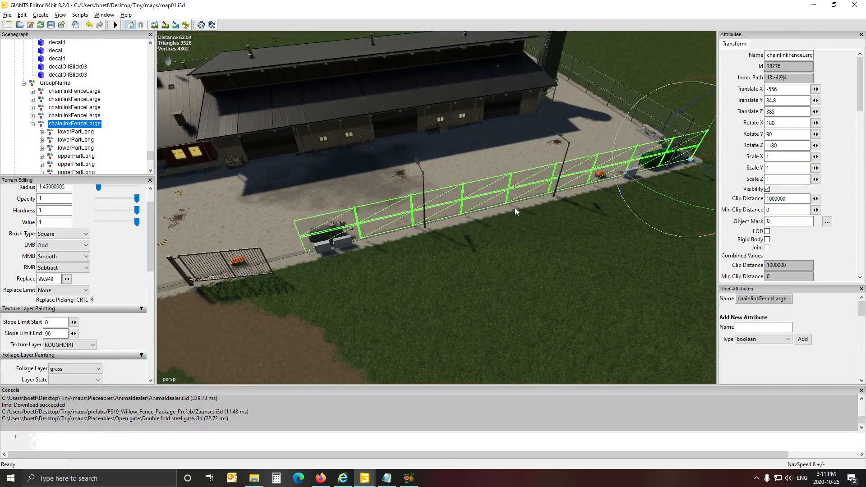
alt+drag(515, 208, 545, 207)
scroll(478, 218, up, 3)
scroll(491, 218, down, 3)
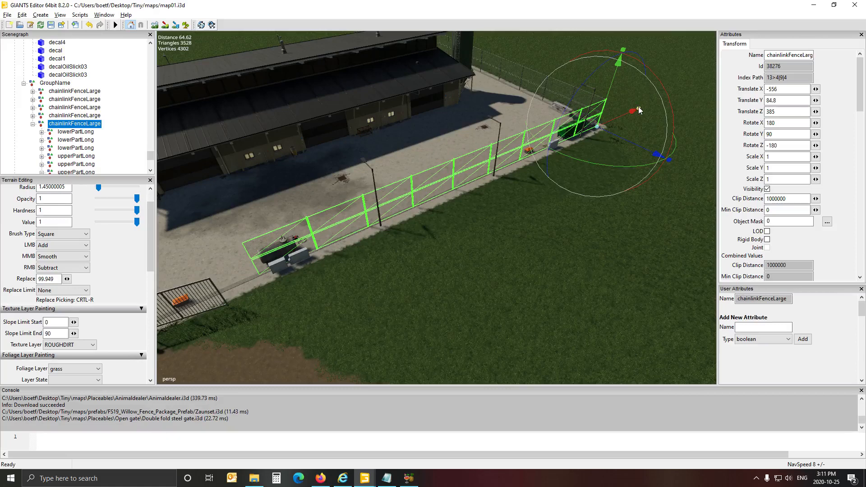
drag(638, 106, 639, 106)
alt+drag(548, 223, 619, 178)
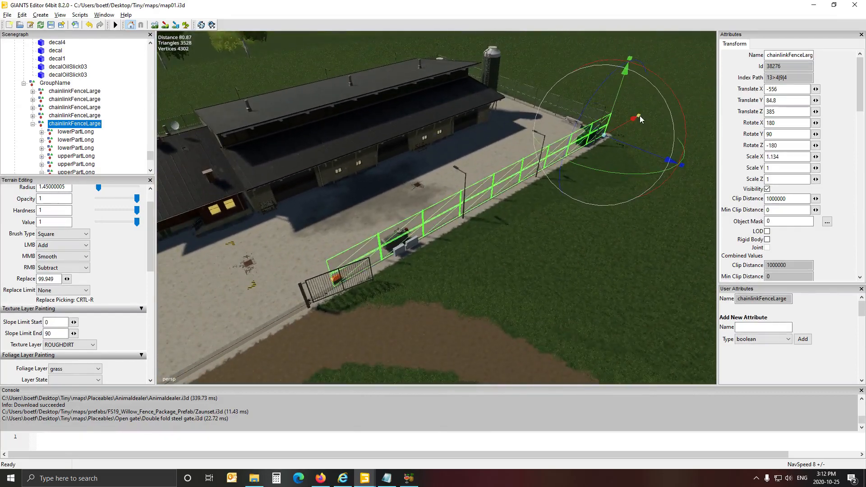
Stretch the chainlinkFenceLarge section further along the yard edge towards the gate post and set its Scale X to 1.20.
drag(640, 116, 643, 120)
alt+drag(561, 265, 548, 289)
scroll(470, 313, up, 4)
scroll(470, 313, down, 2)
scroll(518, 300, up, 2)
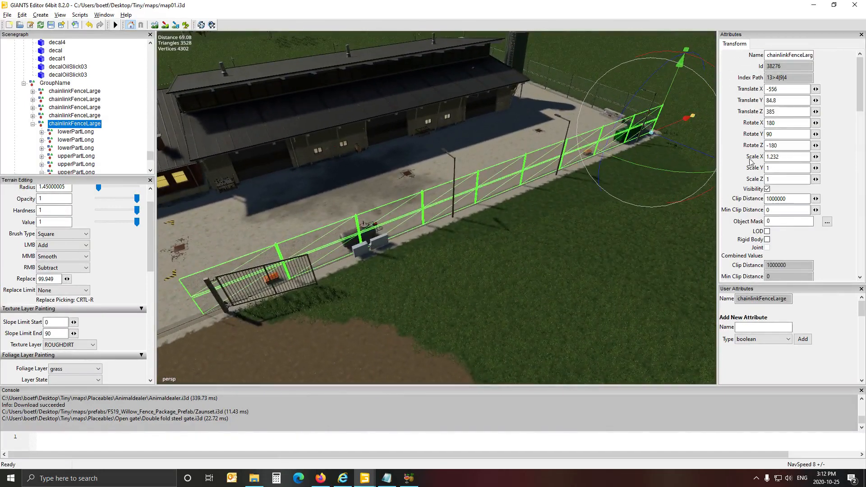
drag(777, 158, 789, 160)
text(0)
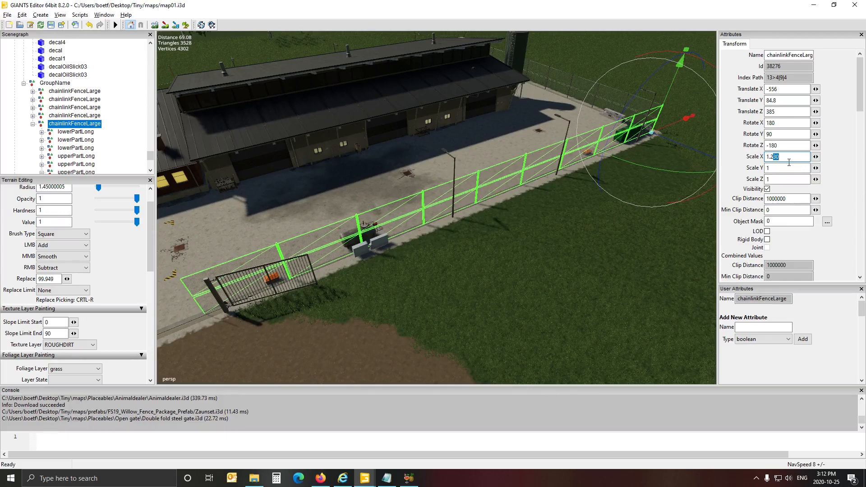
text(2)
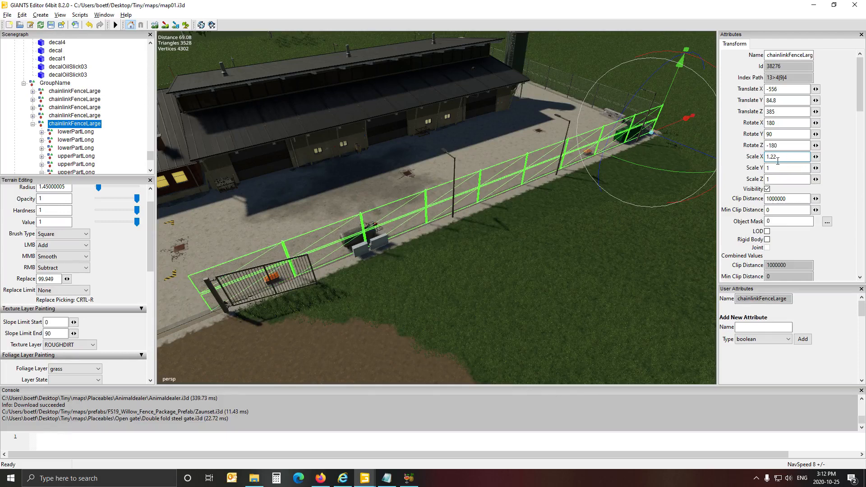
text(1)
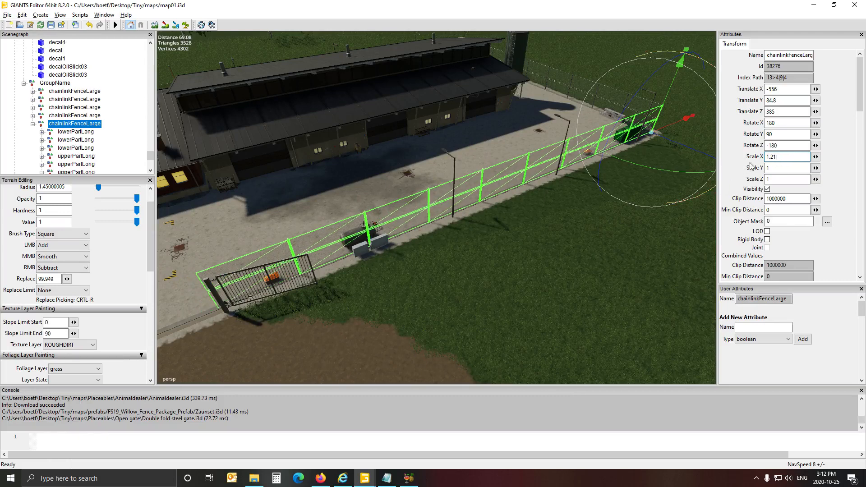
drag(781, 163, 784, 163)
text(0)
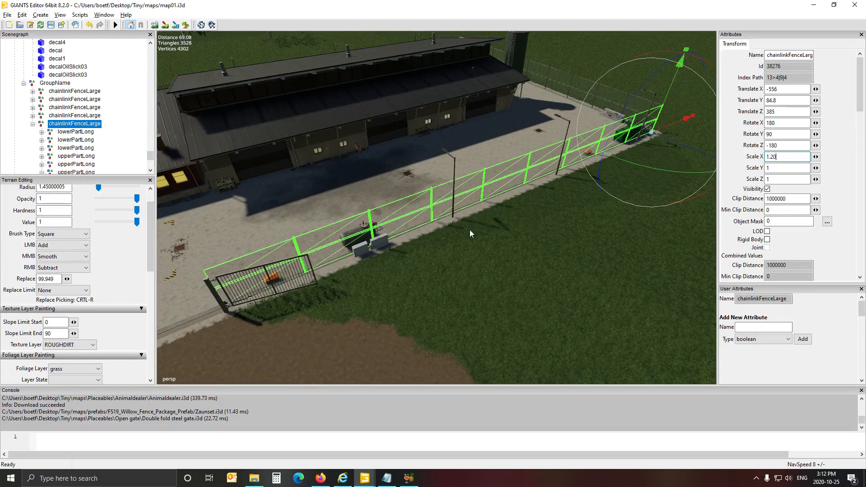
Examine how the end of the stretched fence meets the post and ground strip of the northPlantFrontGateOpen gate.
alt+drag(478, 281, 540, 309)
scroll(366, 282, up, 5)
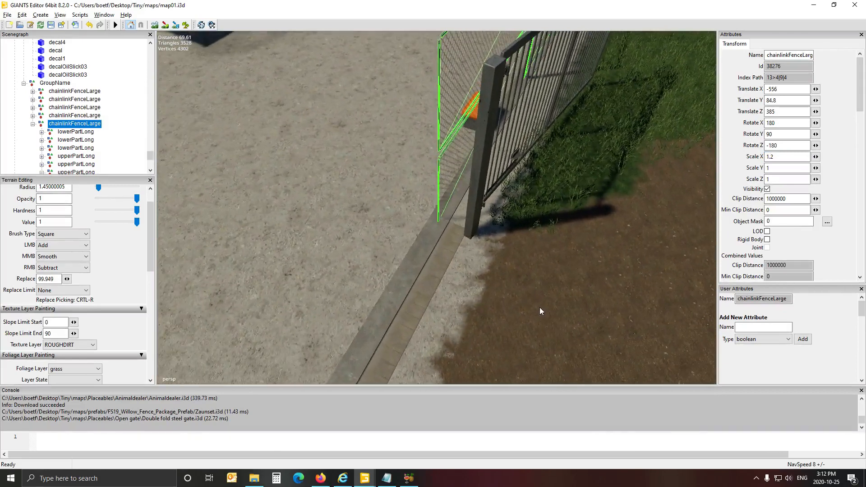
scroll(539, 307, down, 1)
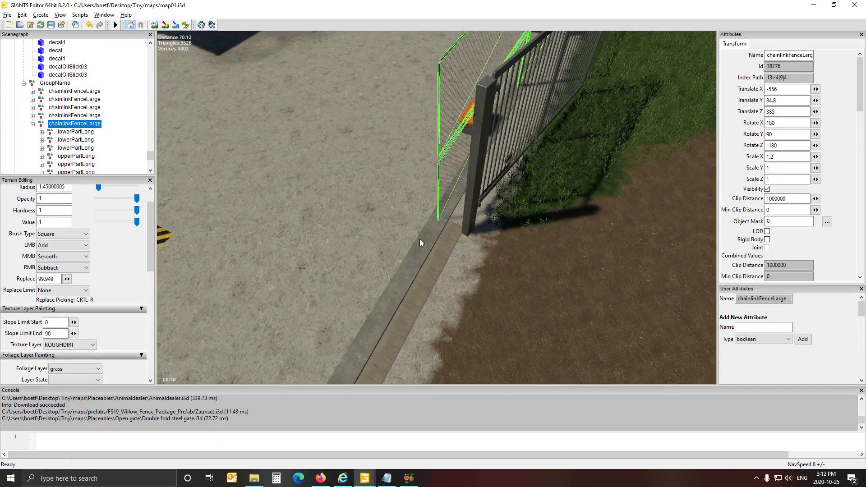
click(470, 227)
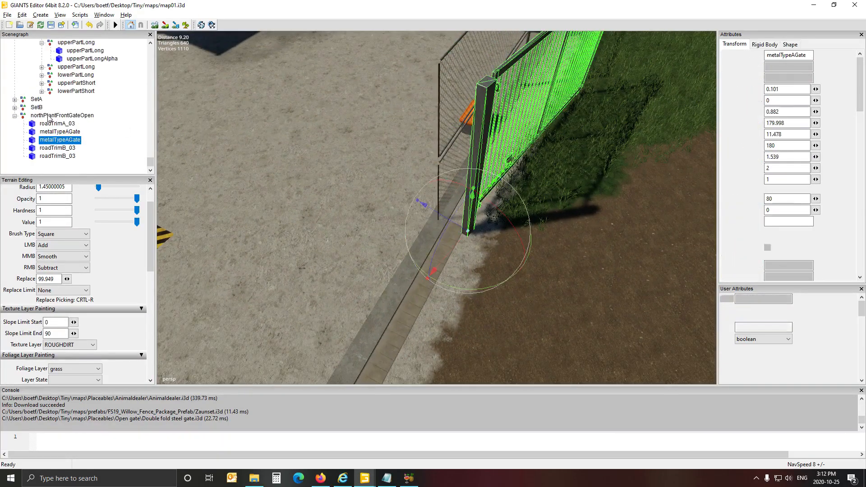
click(48, 115)
drag(457, 231, 670, 242)
scroll(442, 195, up, 4)
scroll(443, 195, up, 3)
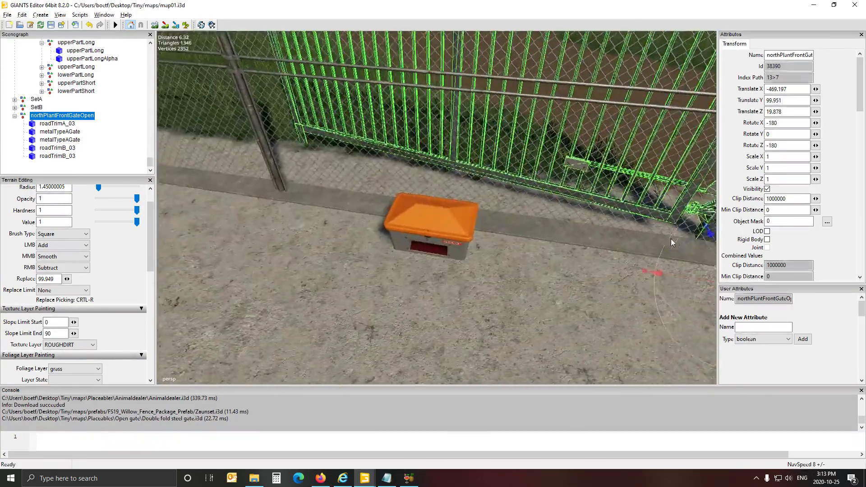
scroll(515, 257, down, 5)
alt+drag(516, 261, 441, 240)
scroll(447, 253, up, 4)
scroll(430, 254, down, 2)
alt+drag(441, 131, 406, 200)
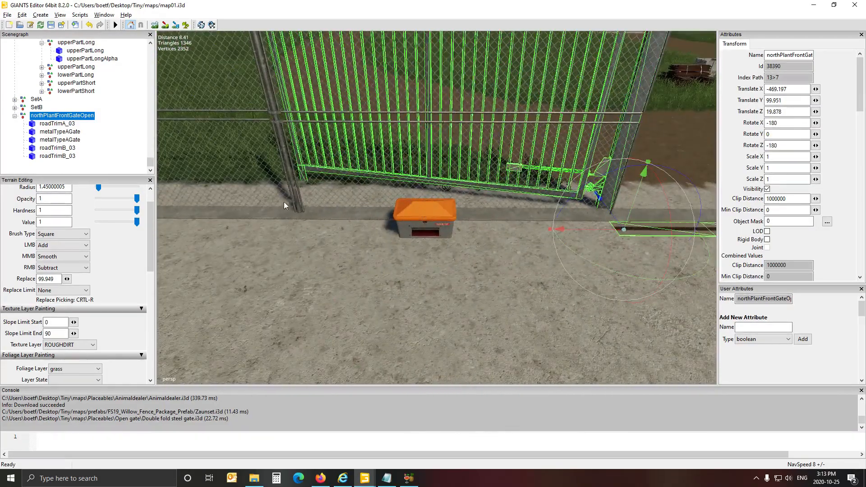
Inspect the lowerPartShort and upperPartShort groups of the last fence panel to identify the meshes that include its post.
click(298, 210)
alt+drag(305, 239, 296, 223)
scroll(296, 223, down, 5)
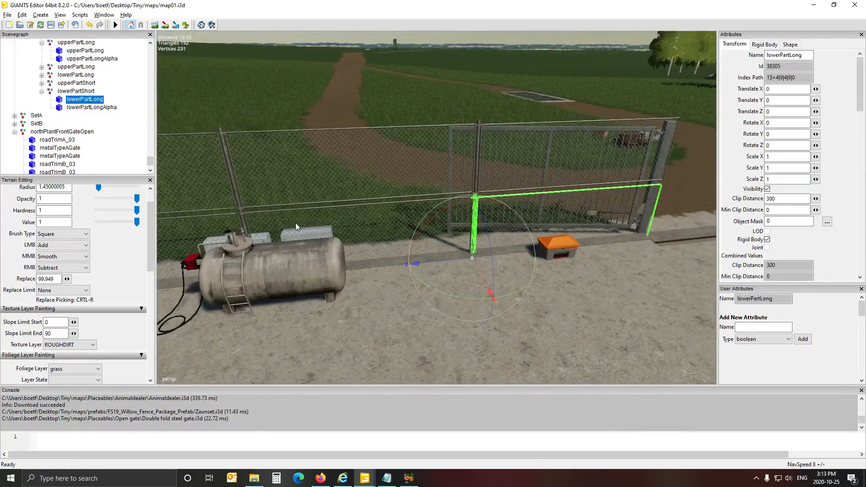
click(76, 110)
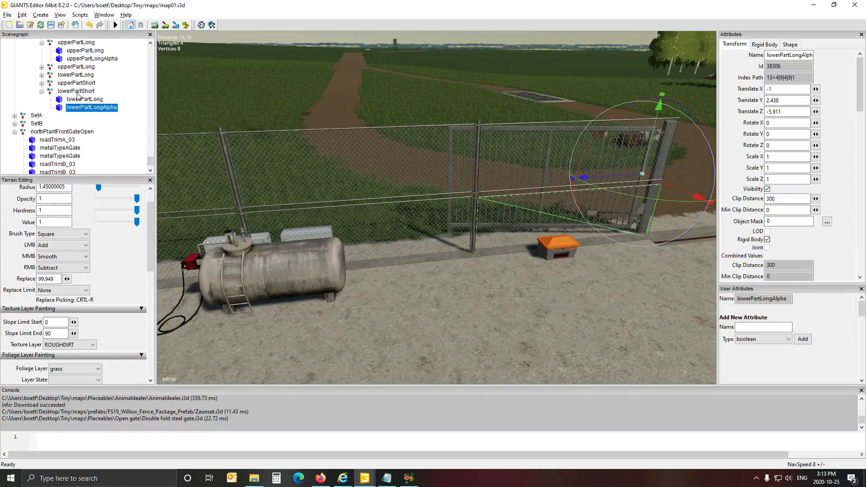
click(76, 92)
scroll(486, 163, up, 3)
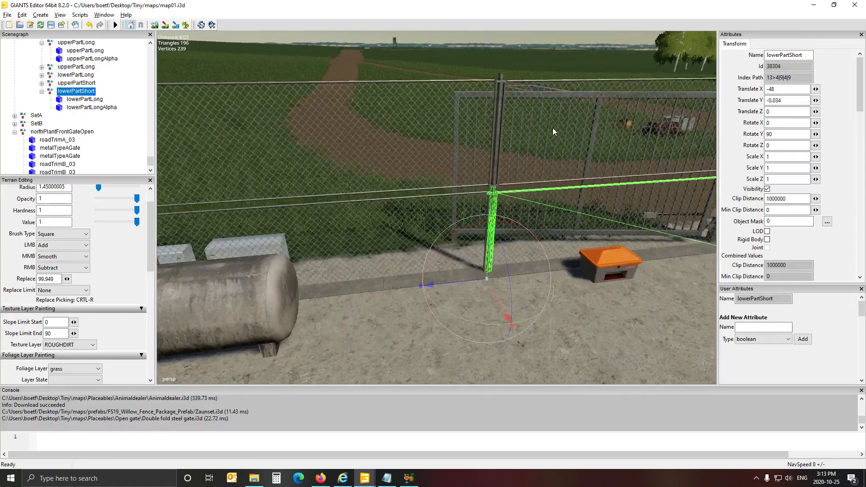
alt+drag(493, 167, 496, 166)
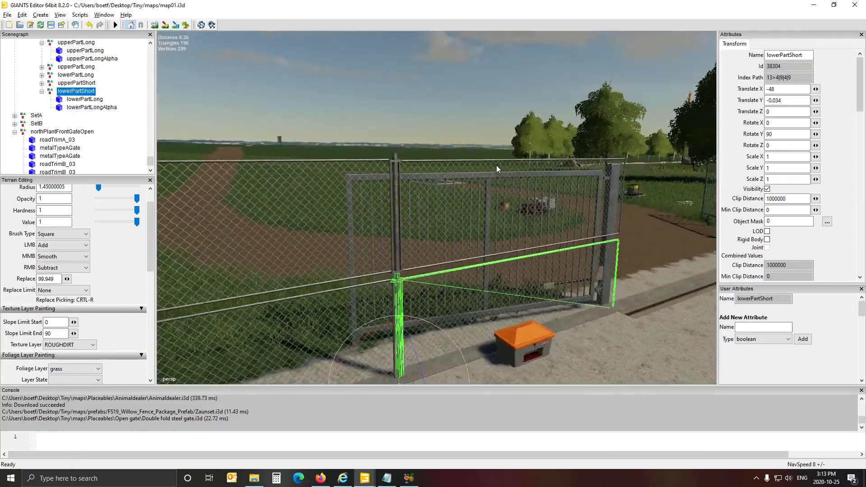
scroll(496, 165, up, 4)
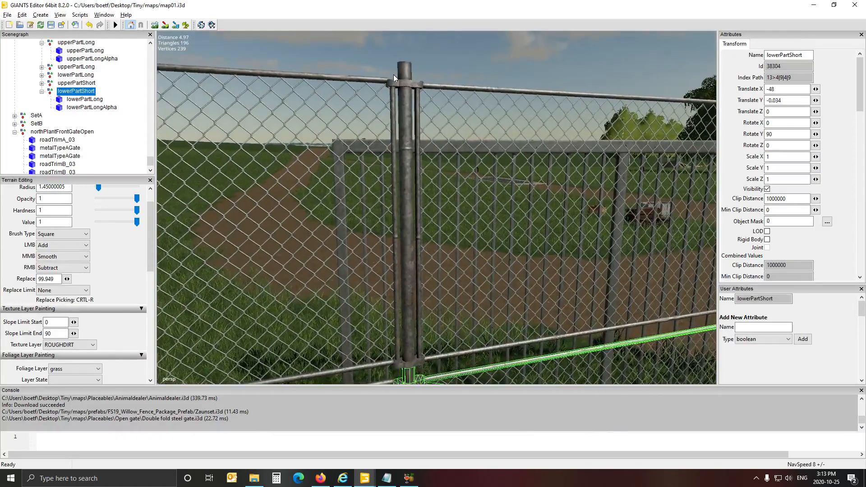
click(405, 73)
scroll(367, 189, down, 4)
alt+drag(367, 189, 329, 224)
scroll(359, 243, down, 2)
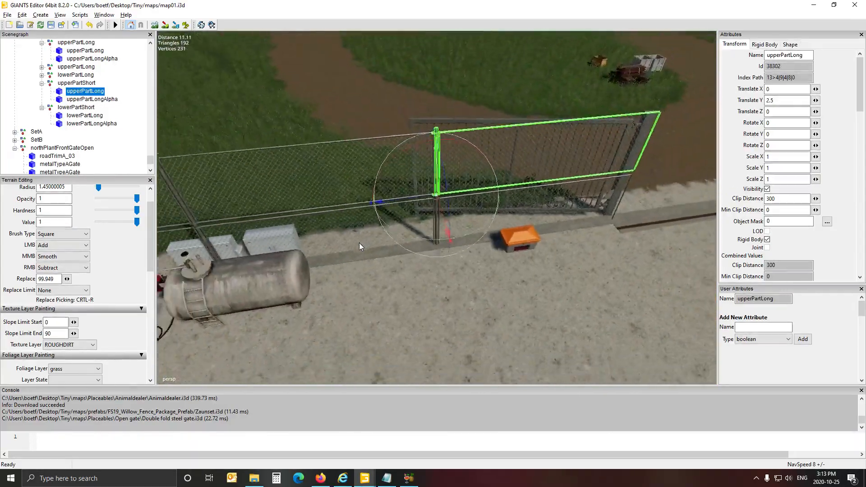
scroll(341, 260, up, 4)
scroll(330, 236, down, 4)
scroll(328, 224, up, 3)
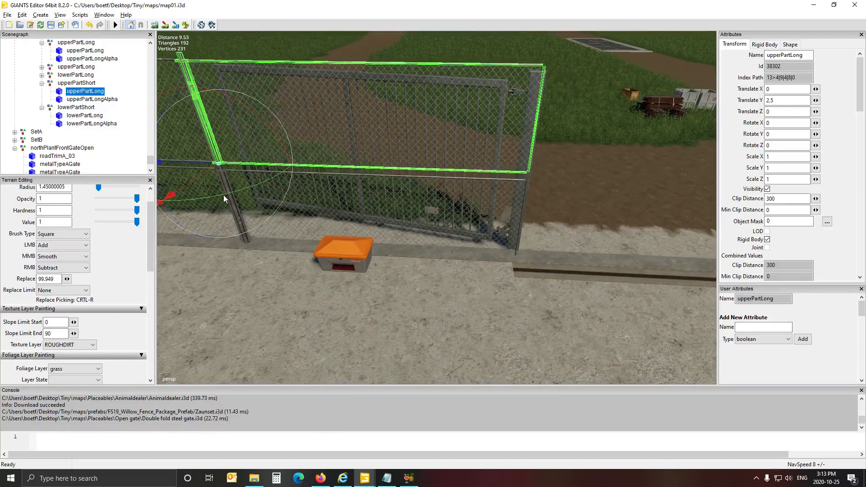
Duplicate lowerPartLong inside lowerPartShort and turn the copy around with Rotate X -180, Rotate Y 0 and Rotate Z -180.
click(225, 180)
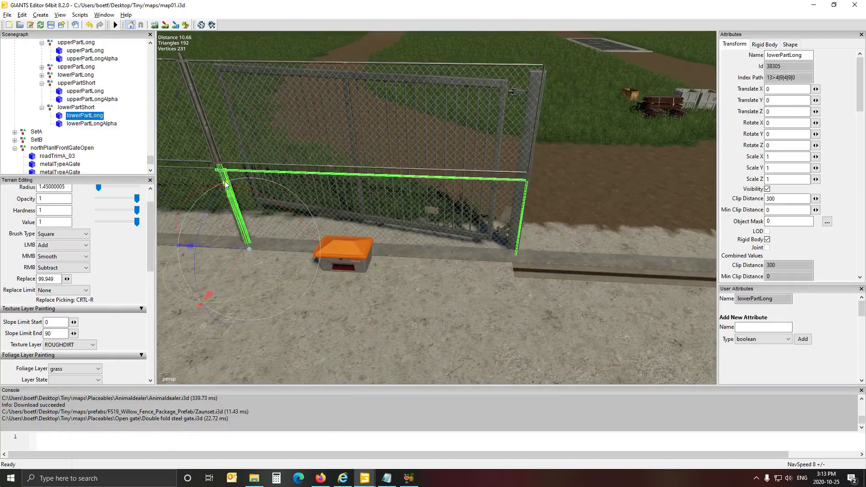
click(77, 107)
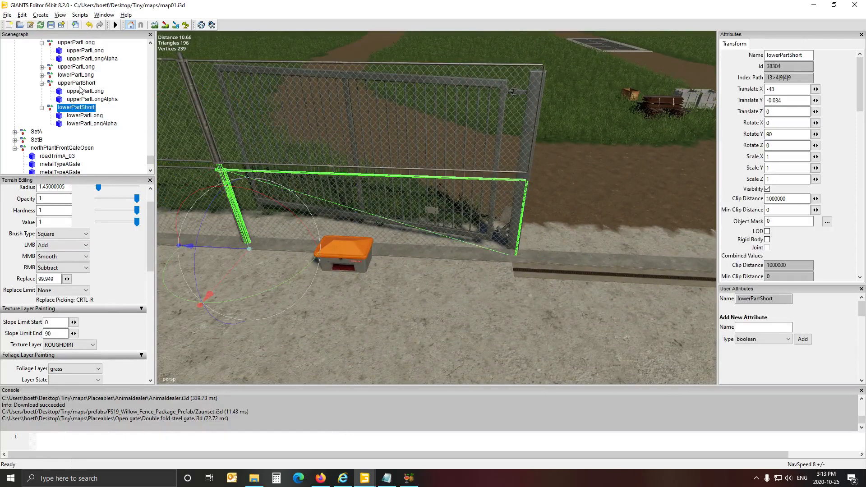
click(81, 116)
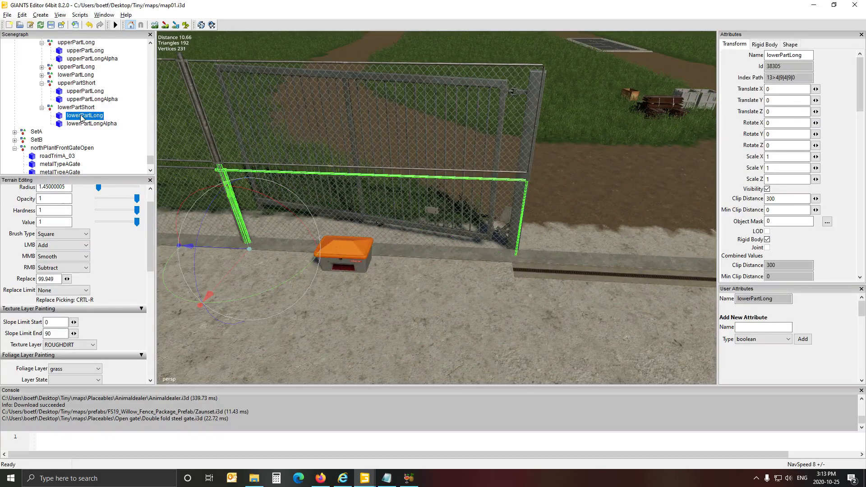
click(82, 125)
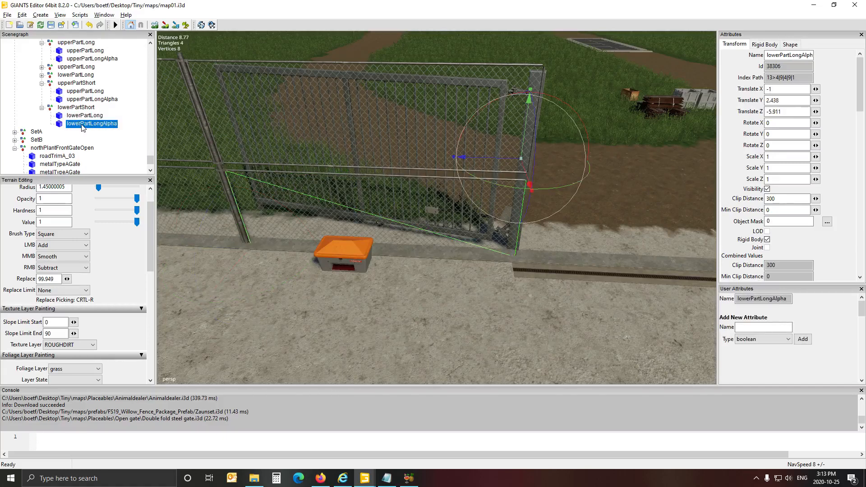
click(84, 116)
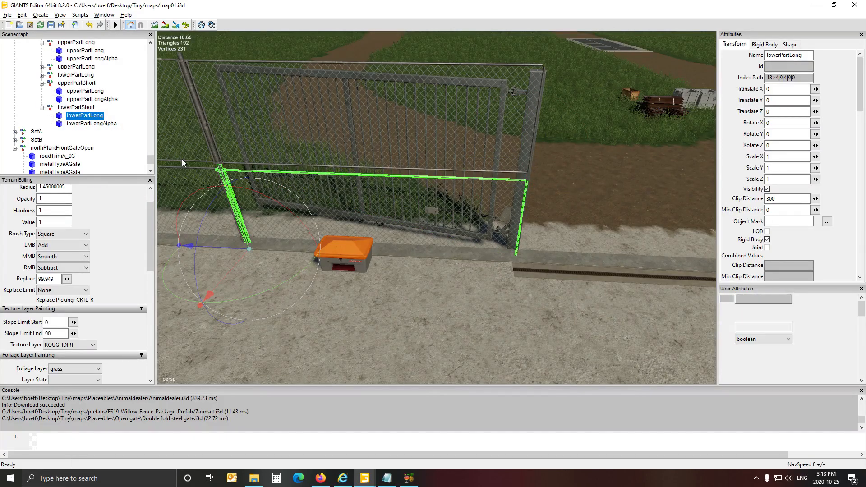
key(ctrl+d)
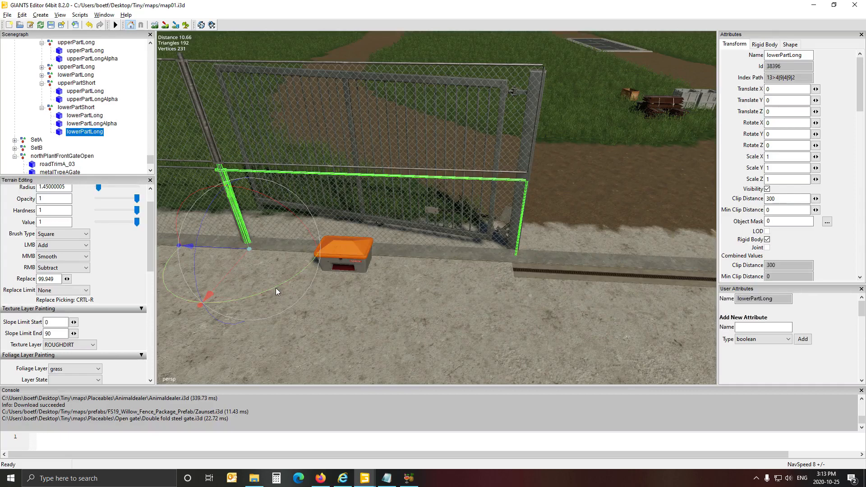
drag(275, 288, 311, 283)
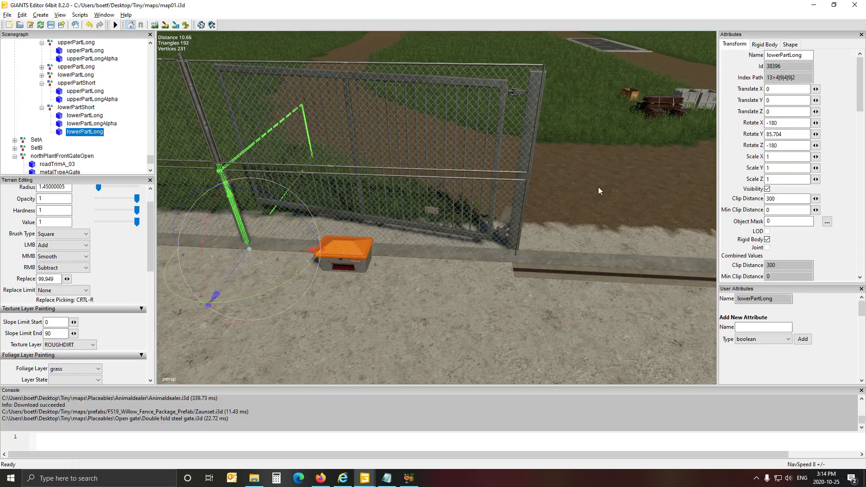
double_click(795, 137)
text(0)
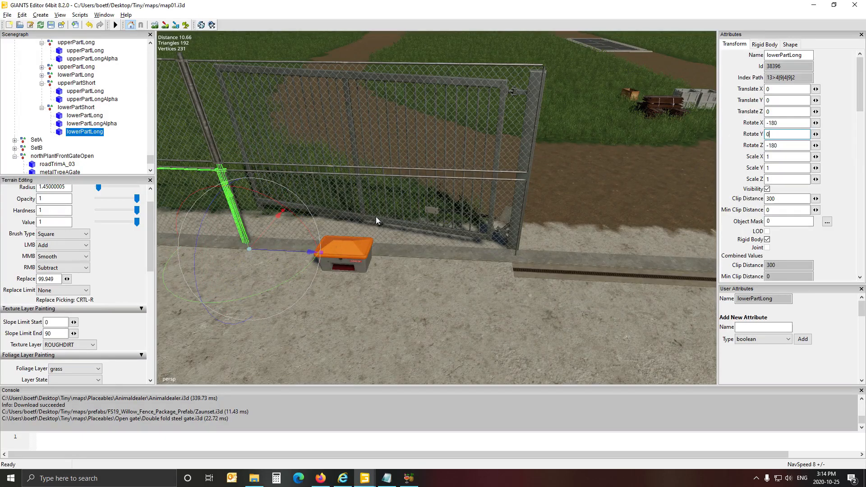
Move the lowerPartLong copy along the fence to the gate end at Translate Z about -6.001 and check its post there.
drag(280, 249, 532, 267)
right_drag(329, 317, 400, 276)
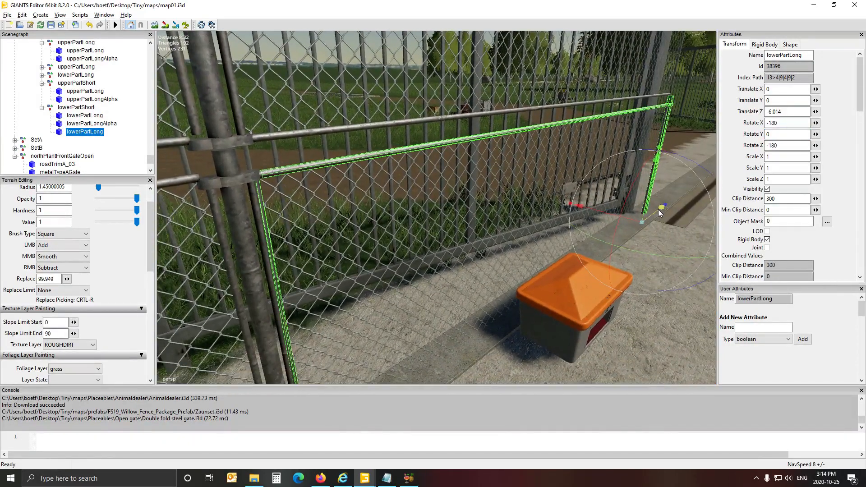
drag(659, 209, 656, 207)
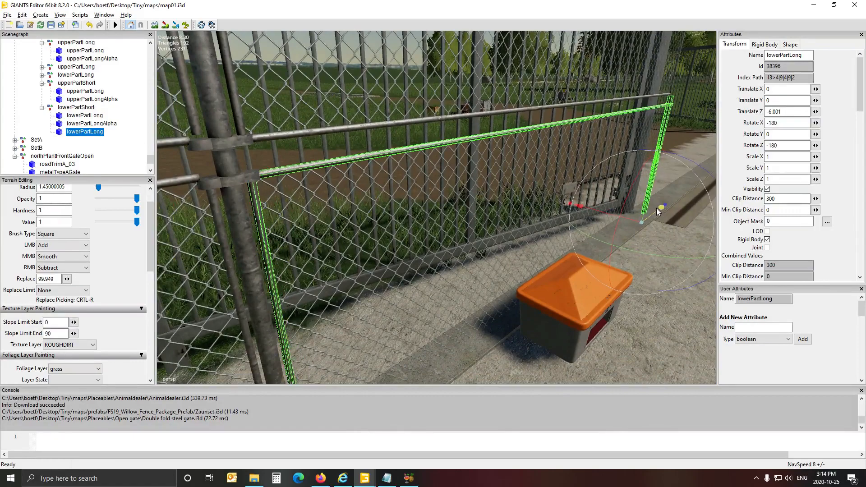
alt+drag(314, 329, 166, 216)
scroll(246, 342, down, 3)
click(143, 115)
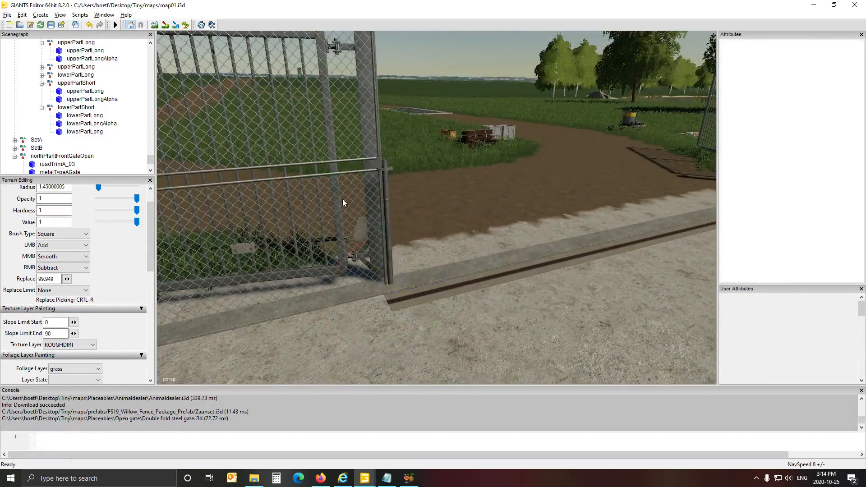
alt+drag(343, 200, 323, 201)
scroll(334, 172, up, 3)
scroll(316, 210, down, 5)
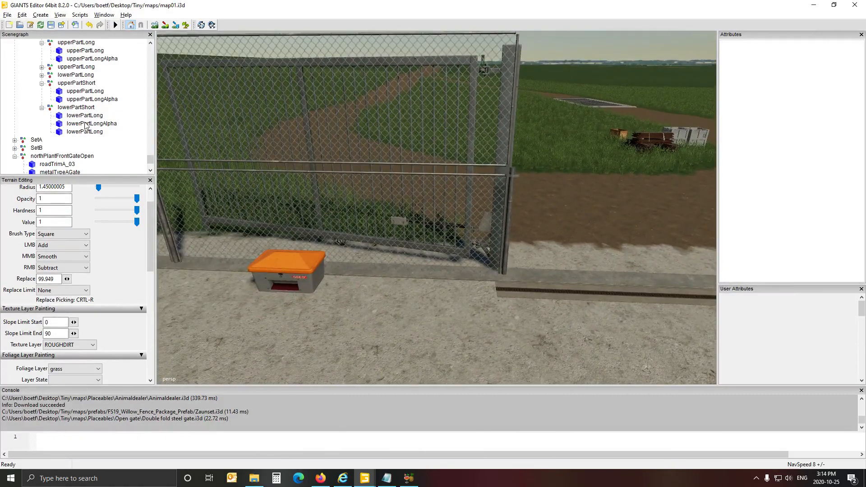
Duplicate upperPartLong inside upperPartShort and turn the copy around with Rotate X -180, Rotate Y 0 and Rotate Z -180.
click(90, 100)
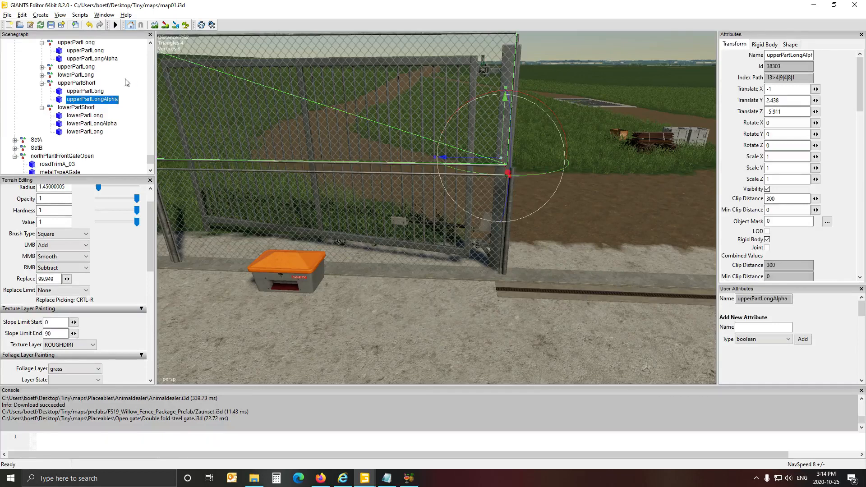
click(85, 90)
alt+drag(298, 145, 160, 128)
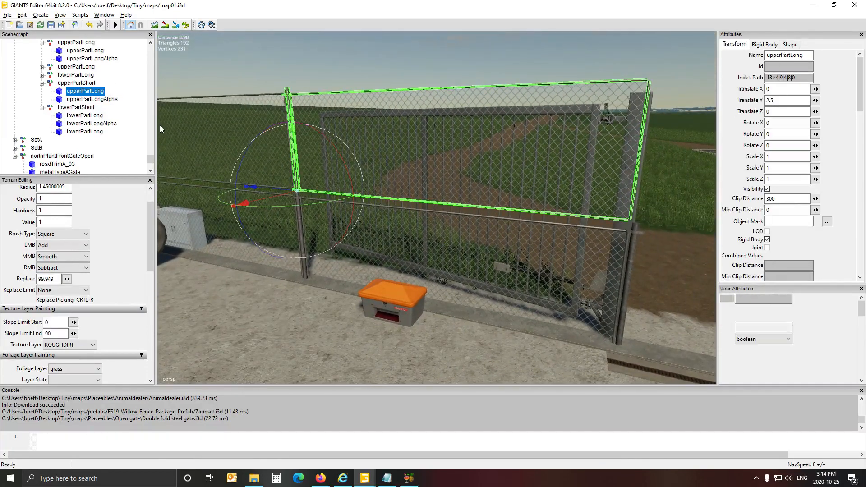
key(ctrl+d)
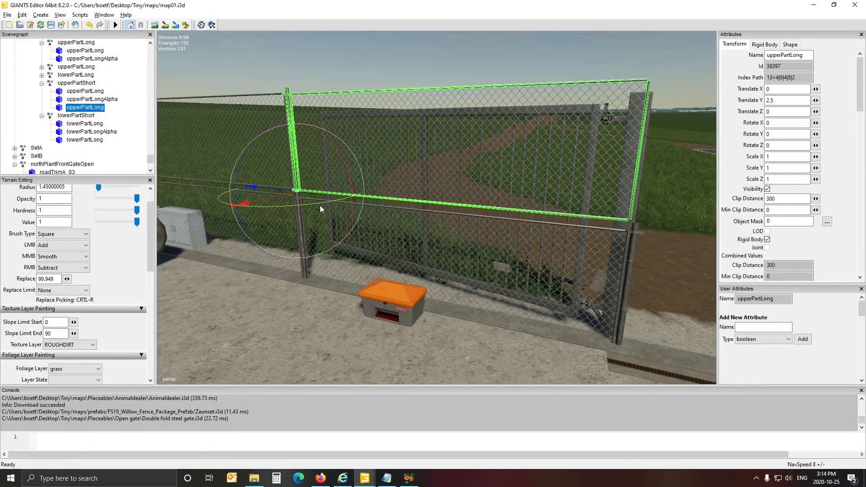
drag(319, 205, 353, 195)
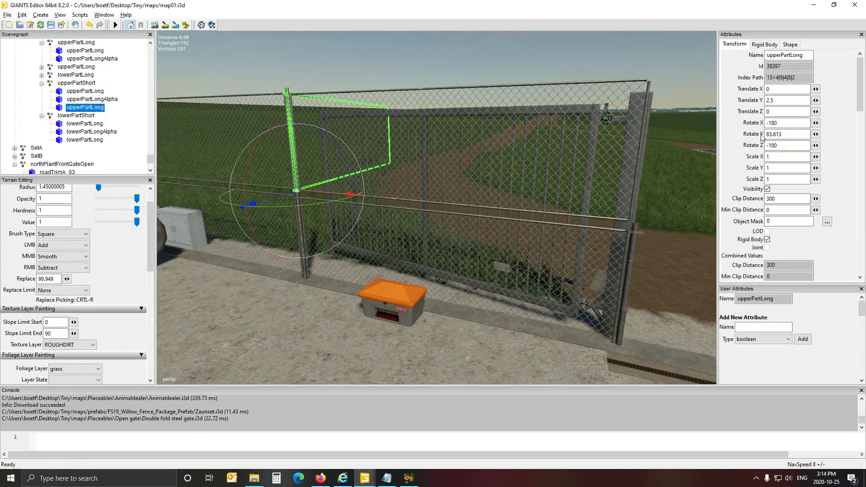
double_click(803, 137)
text(0)
key(Return)
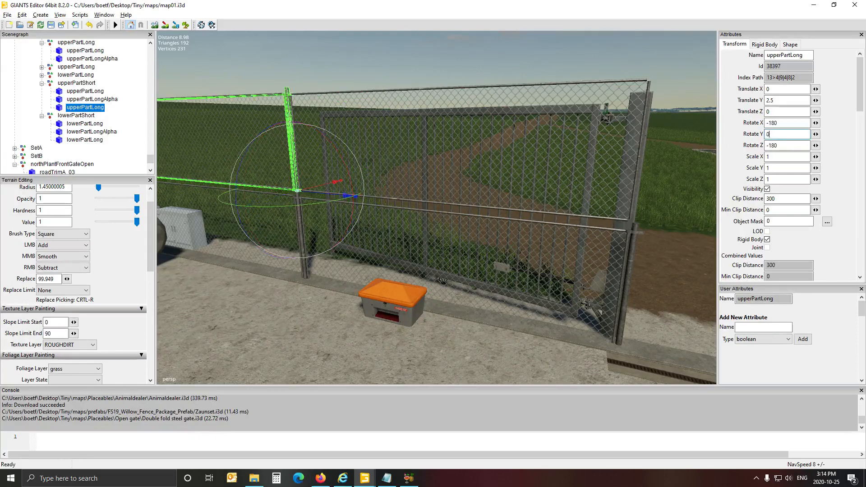
Move the upperPartLong copy along the fence to the gate end at Translate Z about -5.997 and check its post there.
drag(324, 193, 655, 211)
alt+drag(341, 310, 487, 321)
scroll(285, 280, up, 4)
scroll(353, 325, up, 3)
scroll(468, 334, up, 2)
scroll(467, 333, up, 2)
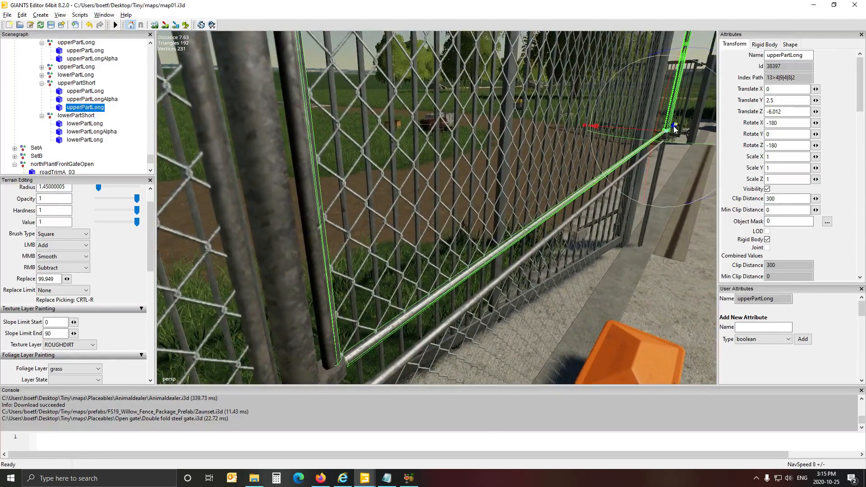
drag(672, 130, 672, 127)
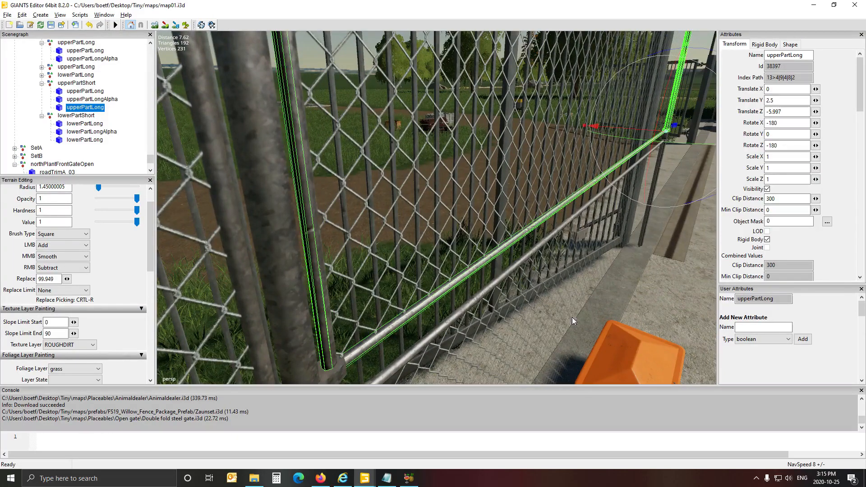
alt+drag(642, 303, 653, 298)
alt+drag(616, 306, 482, 323)
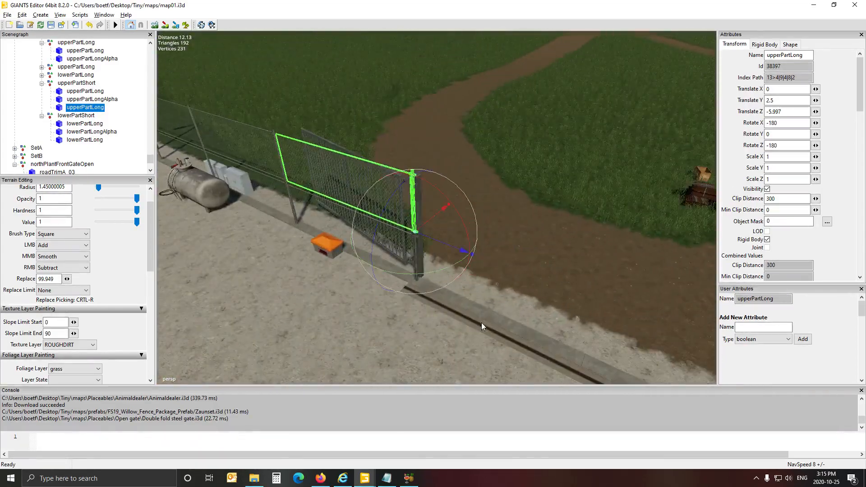
click(133, 114)
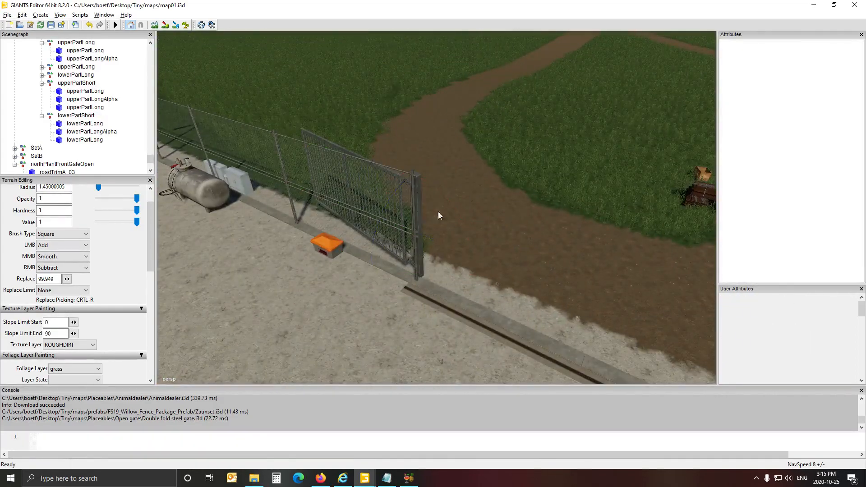
Examine the other side of the gate and the open fence stretch between its post and the corner by the silo.
alt+drag(440, 215, 166, 181)
key(Right)
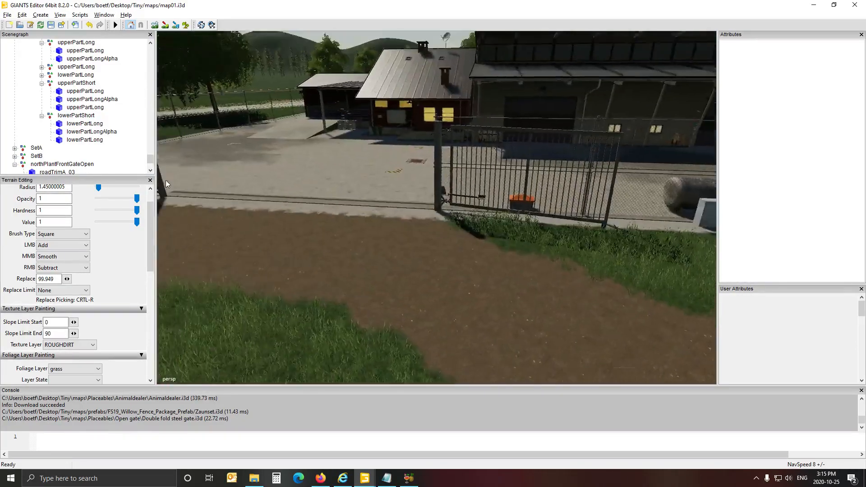
key(Down)
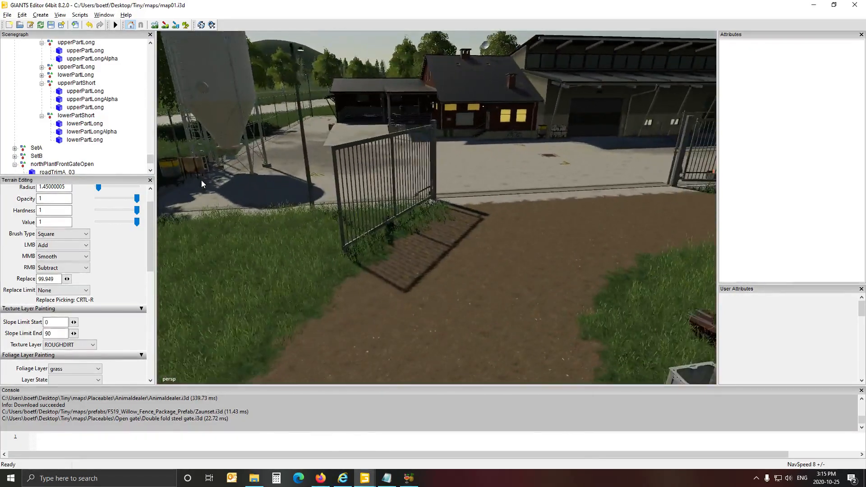
key(Left)
key(Left)
key(Up)
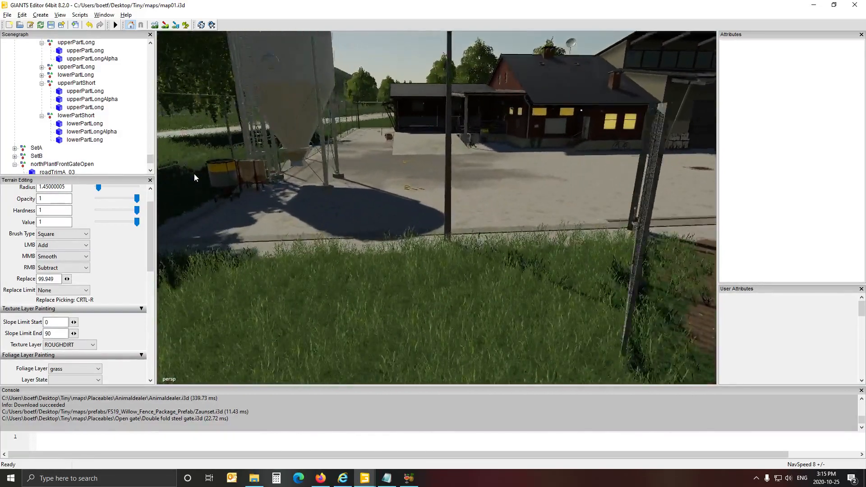
scroll(253, 192, down, 4)
alt+drag(194, 174, 272, 193)
scroll(162, 180, up, 4)
scroll(397, 204, down, 3)
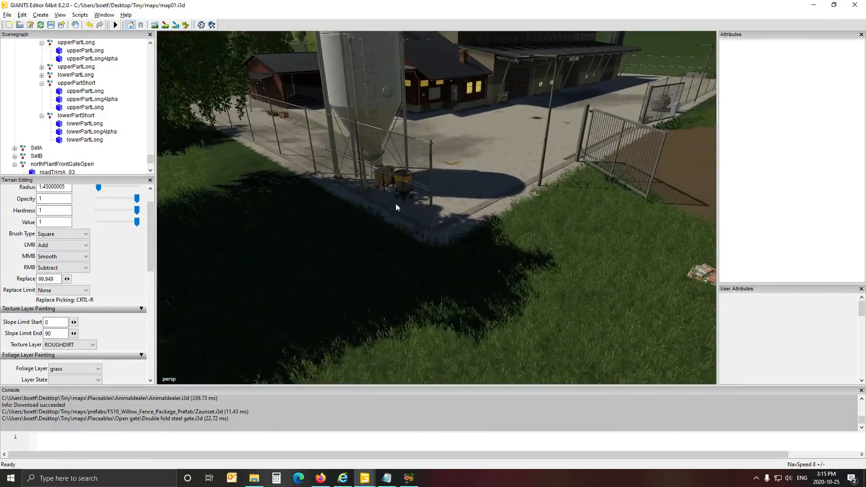
Select the lowerPartLong group of the fence panel that ends at the silo corner.
click(430, 202)
click(77, 148)
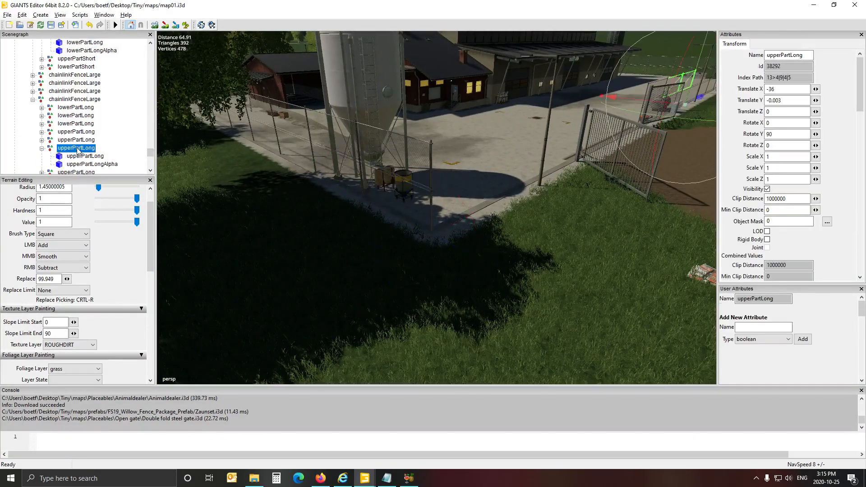
click(432, 212)
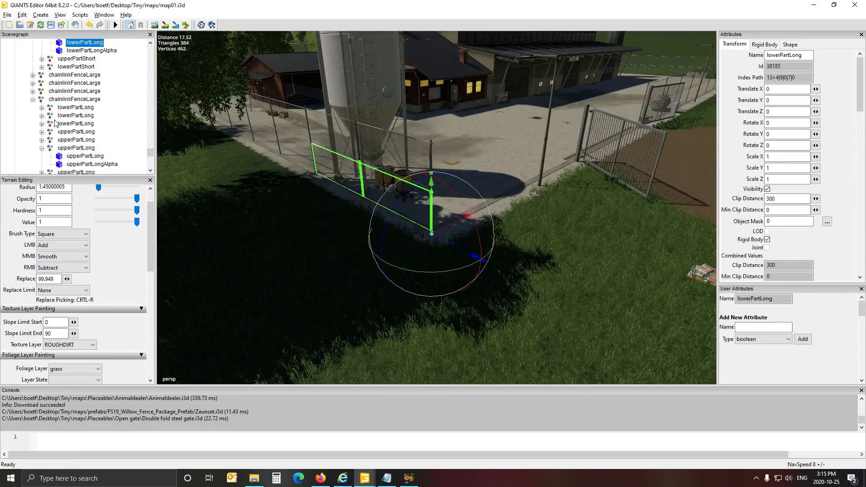
scroll(74, 110, up, 3)
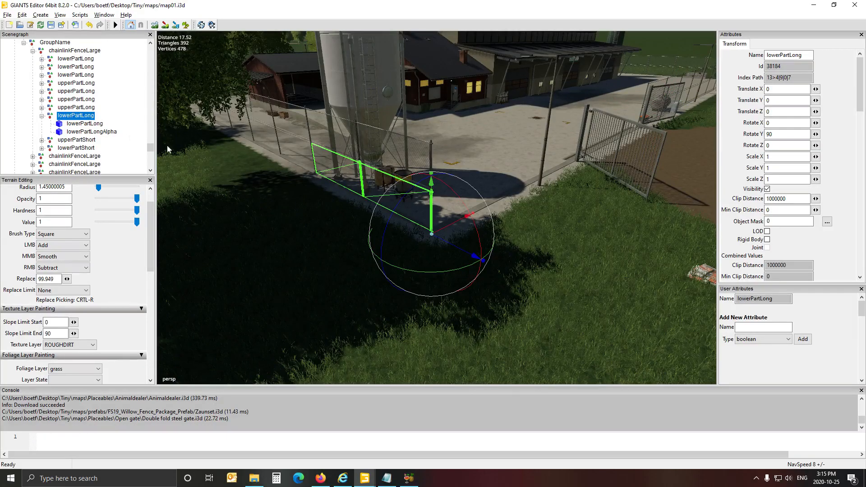
scroll(548, 225, up, 4)
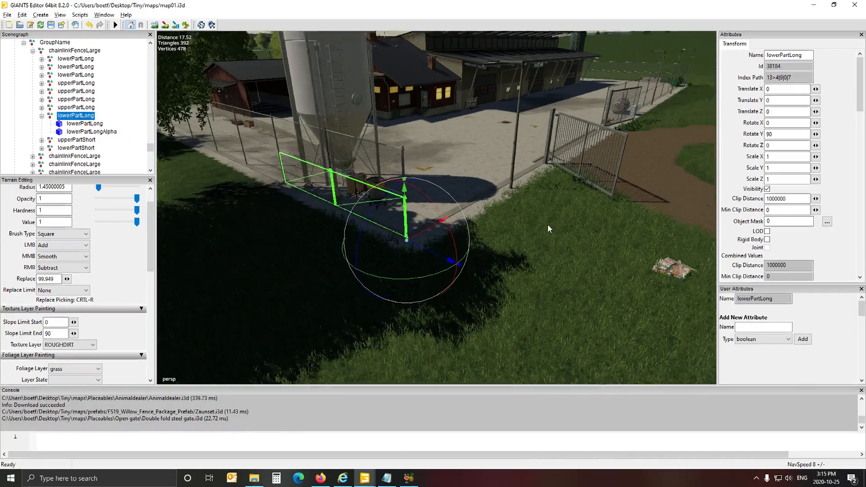
mouse_move(547, 224)
alt+mouse_down()
mouse_move(565, 217)
mouse_move(495, 237)
mouse_move(535, 226)
alt+mouse_up()
alt+middle_drag(535, 226, 535, 231)
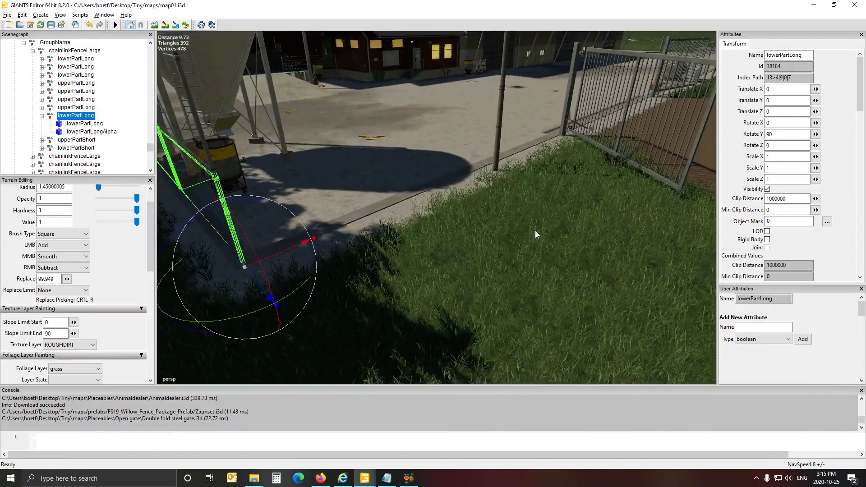
scroll(535, 231, down, 5)
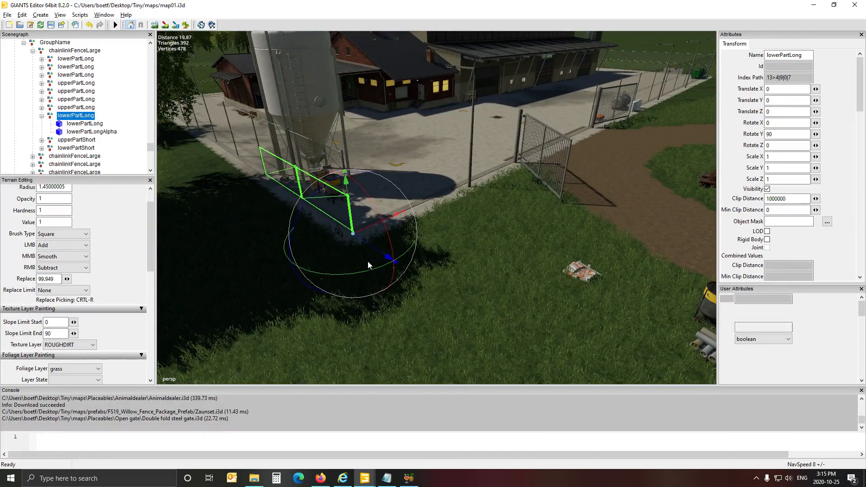
Duplicate the lowerPartLong group at Translate X about 0.003 and turn the copy toward the gate with Rotate X -180, Rotate Y 0 and Rotate Z -180.
key(ctrl+d)
mouse_move(375, 251)
mouse_down()
mouse_move(655, 410)
mouse_move(615, 398)
mouse_move(626, 405)
mouse_move(487, 329)
mouse_move(366, 248)
mouse_up()
alt+drag(461, 328, 495, 337)
scroll(440, 333, up, 6)
scroll(451, 347, down, 4)
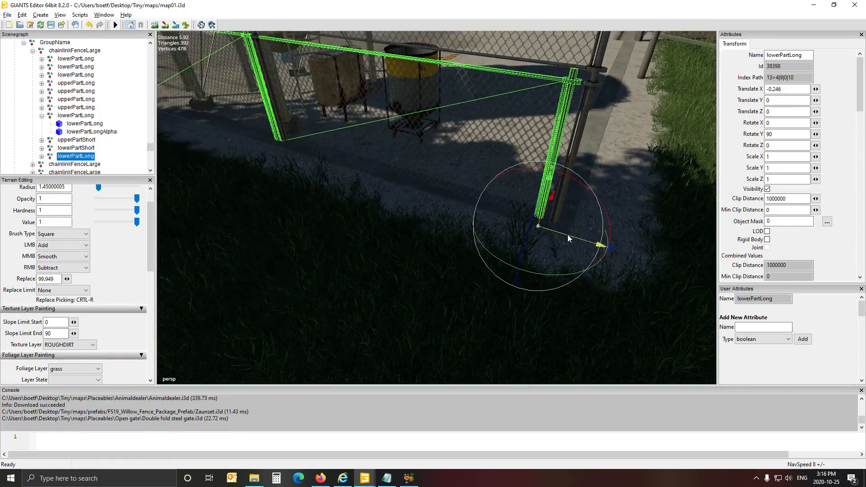
drag(567, 235, 583, 237)
alt+drag(343, 283, 275, 300)
scroll(282, 299, down, 5)
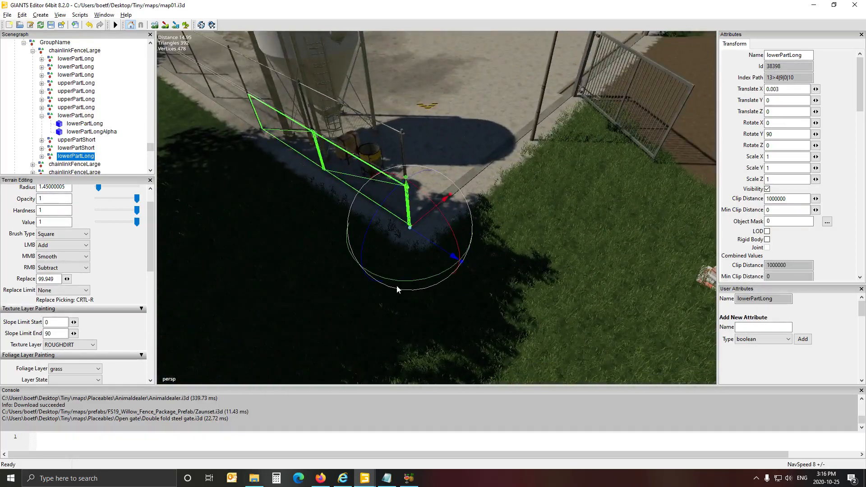
drag(401, 283, 443, 230)
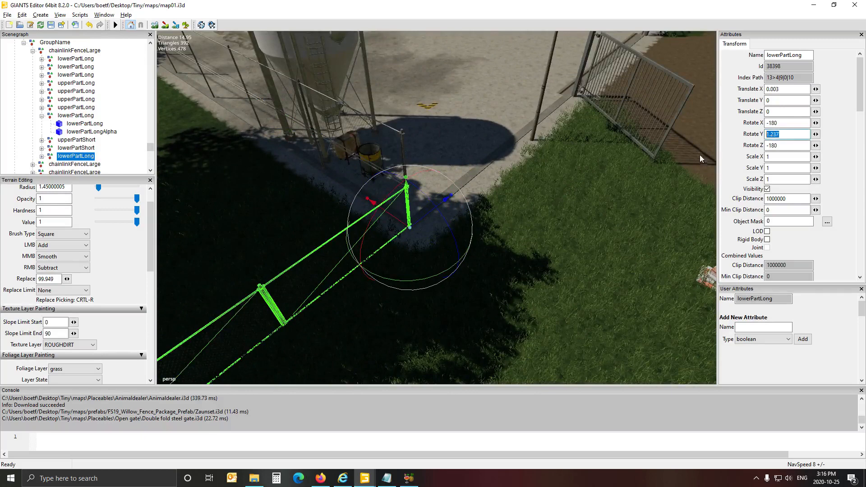
text(0)
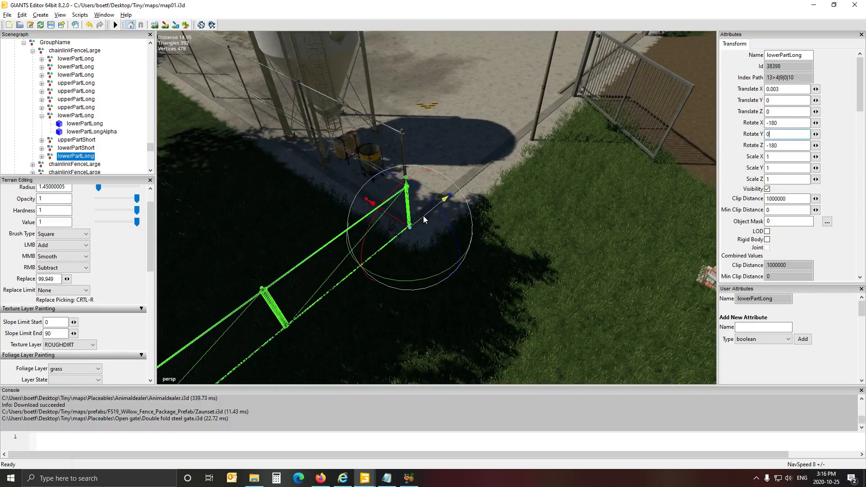
Move the turned lowerPartLong copy along the curb to the gate post at Translate Z about -15.743.
drag(424, 220, 651, 78)
right_drag(494, 335, 469, 286)
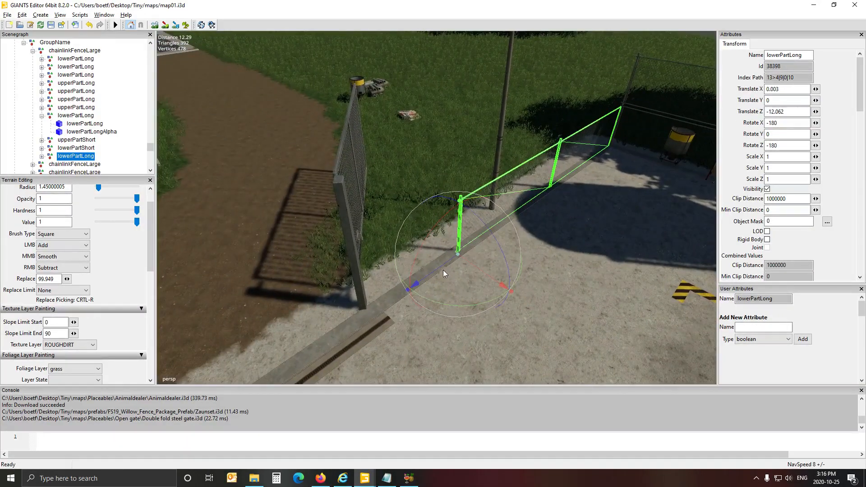
drag(436, 269, 326, 330)
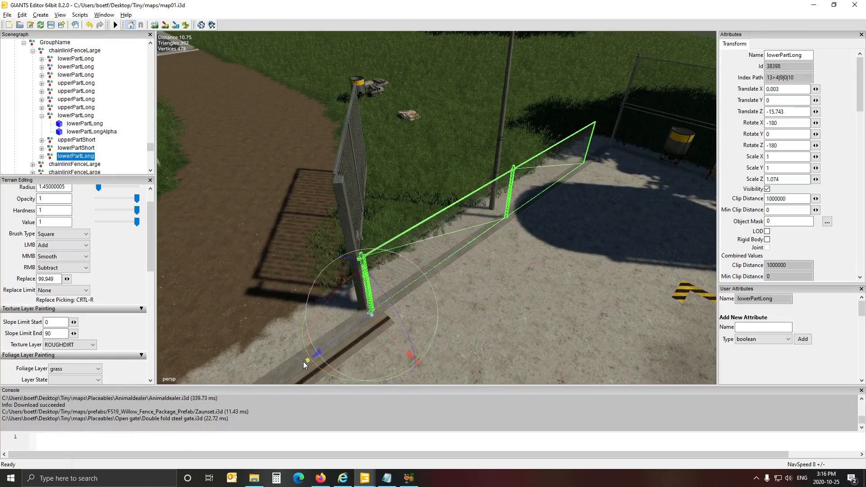
Stretch the lowerPartLong copy from the gate post back to the silo corner with Scale Z about 1.313.
drag(303, 361, 582, 396)
scroll(532, 344, up, 3)
scroll(510, 366, up, 6)
scroll(670, 375, down, 5)
scroll(459, 368, up, 2)
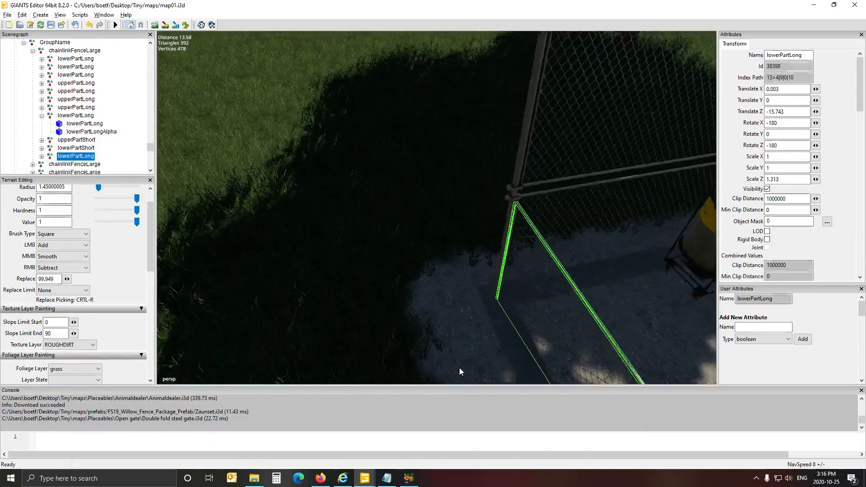
Examine up close how the stretched lower panel meets the corner post by the silo.
scroll(461, 367, up, 5)
scroll(632, 358, down, 2)
right_click(663, 355)
alt+drag(323, 285, 412, 239)
scroll(465, 271, down, 3)
scroll(471, 234, up, 3)
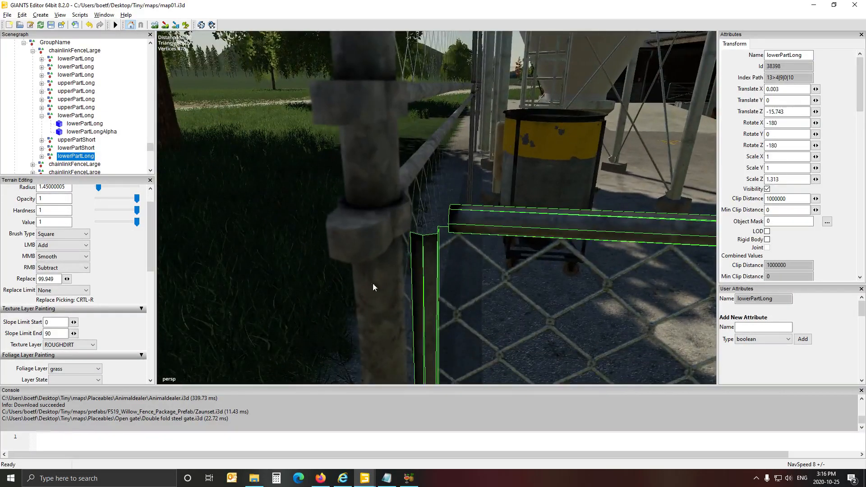
alt+drag(373, 283, 393, 310)
scroll(374, 305, down, 5)
scroll(394, 310, down, 3)
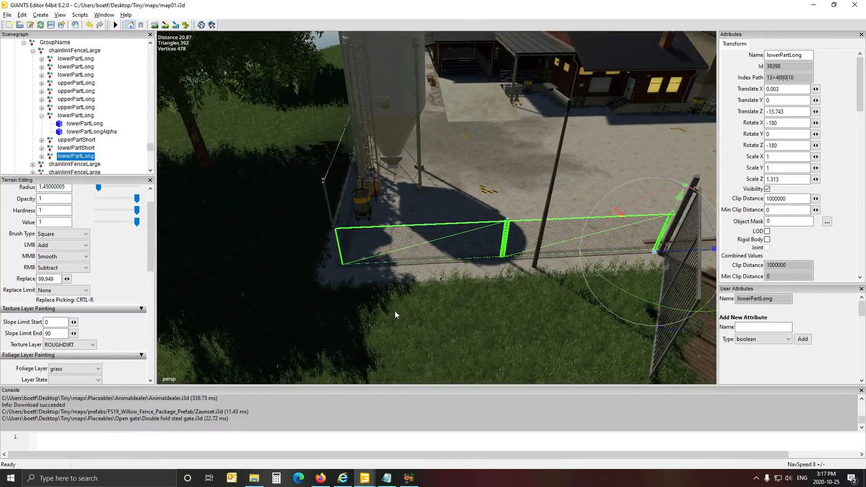
Duplicate the stretched lowerPartLong group, raise the copy to Translate Y about 2.451 as the upper panel and stretch it to Scale Z about 1.321.
alt+drag(474, 298, 518, 303)
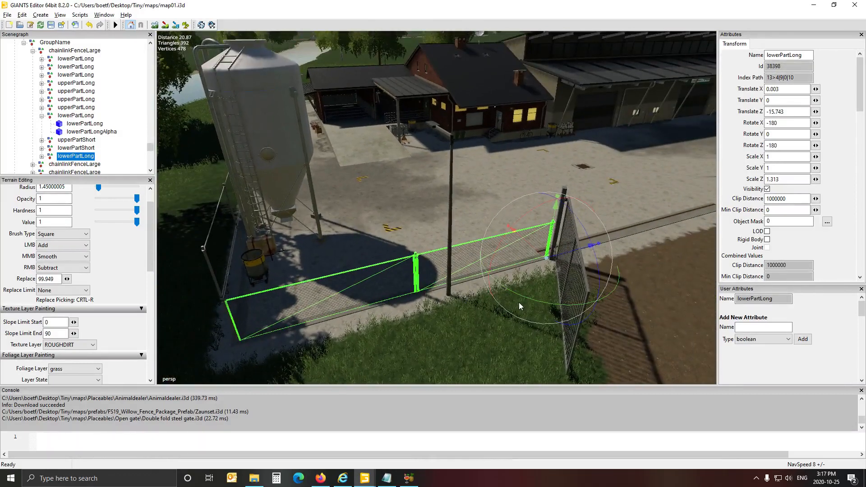
key(ctrl+d)
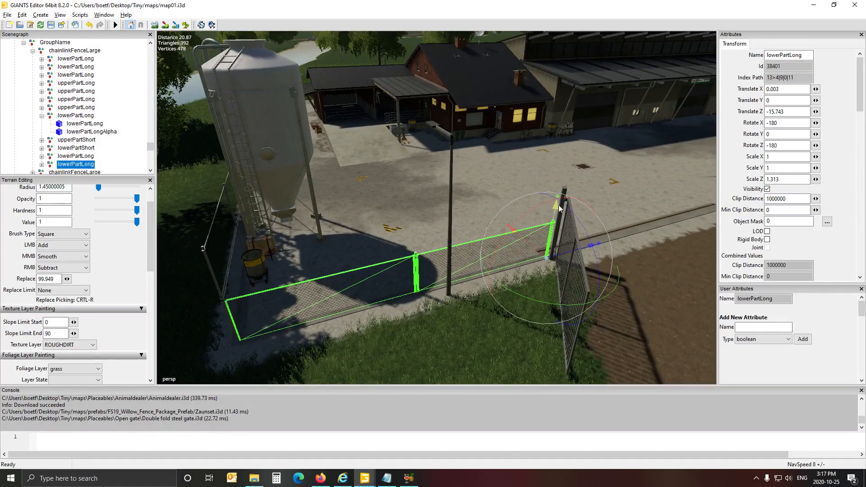
drag(555, 211, 508, 324)
scroll(378, 320, up, 3)
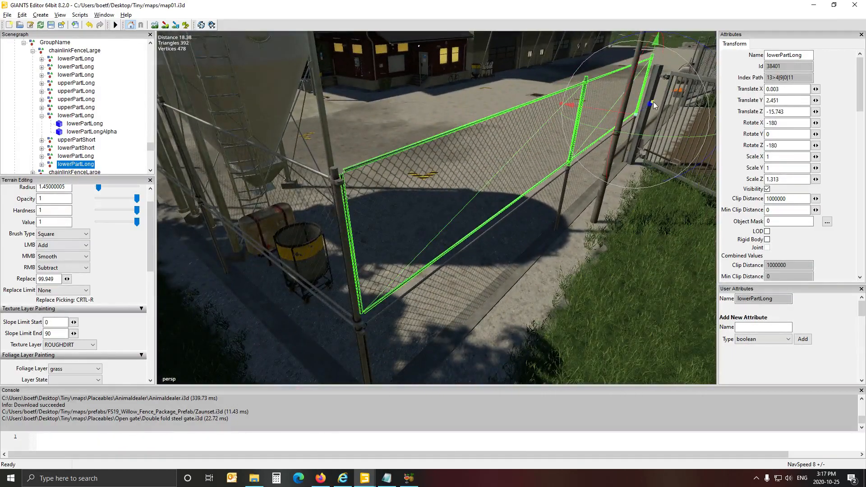
drag(653, 101, 653, 102)
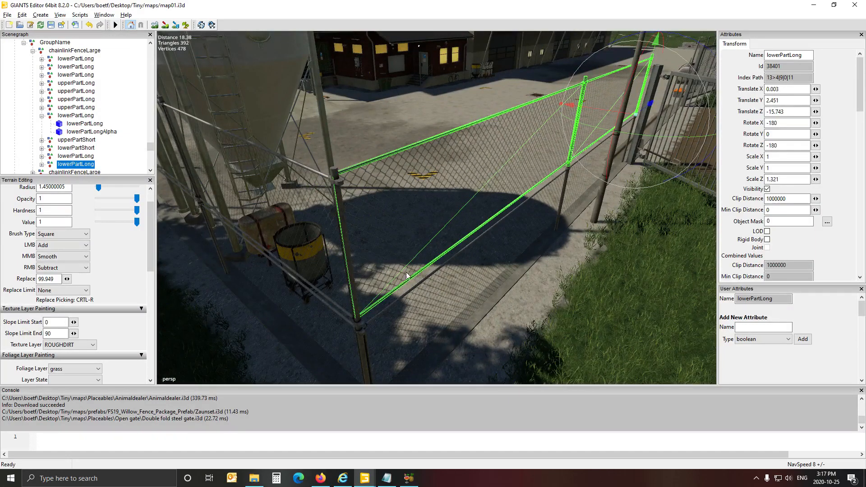
right_drag(406, 275, 429, 278)
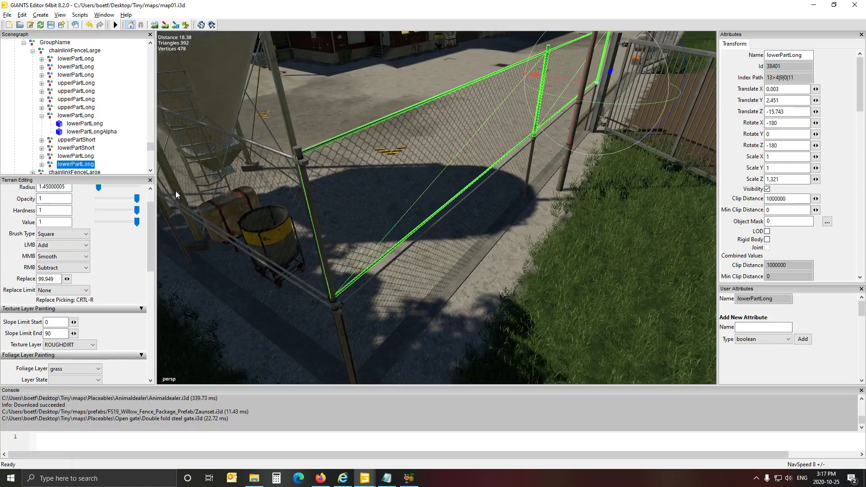
Stretch the lower panel's lowerPartLong group slightly further toward the corner post, to Scale Z about 1.316.
click(527, 182)
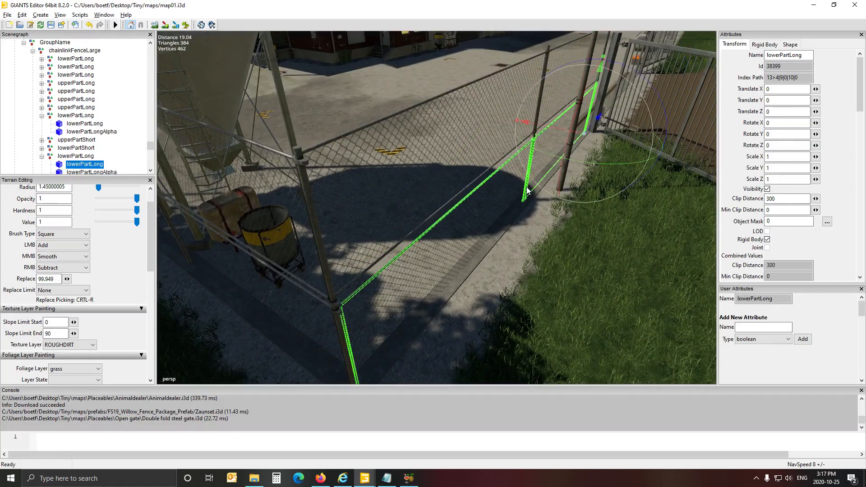
click(89, 156)
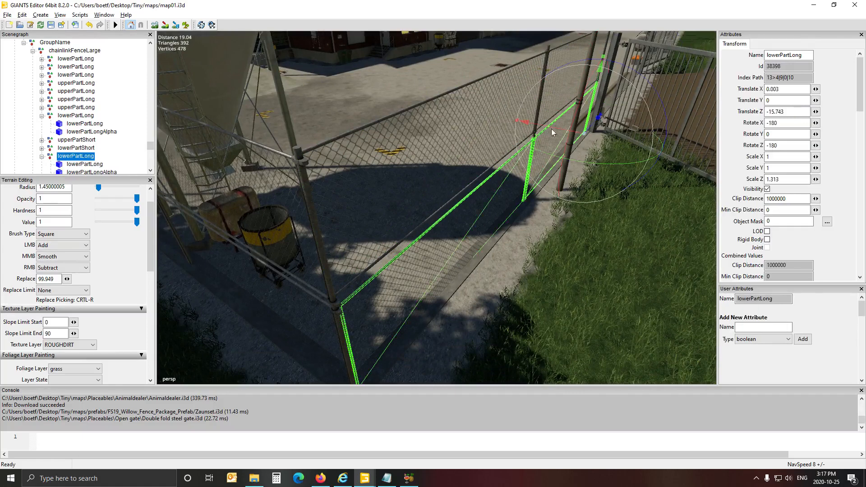
drag(602, 118, 603, 118)
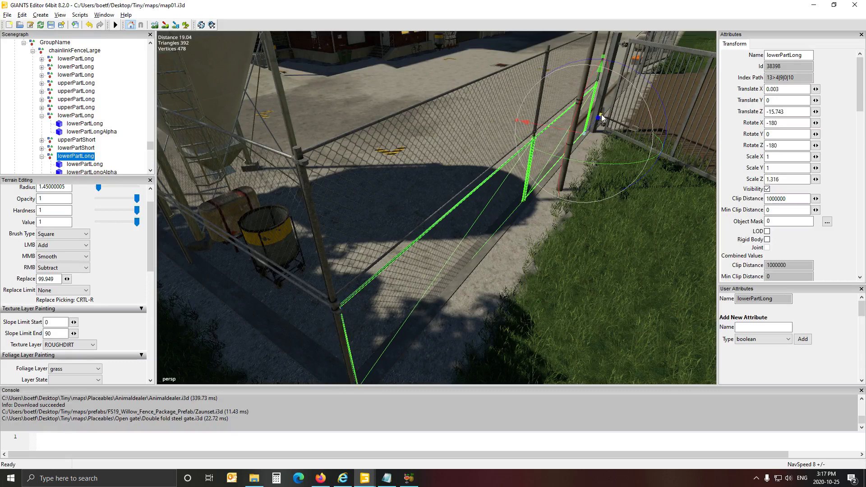
Inspect the upper and lower panels between the silo corner and the gate for gaps at the corner post.
click(328, 143)
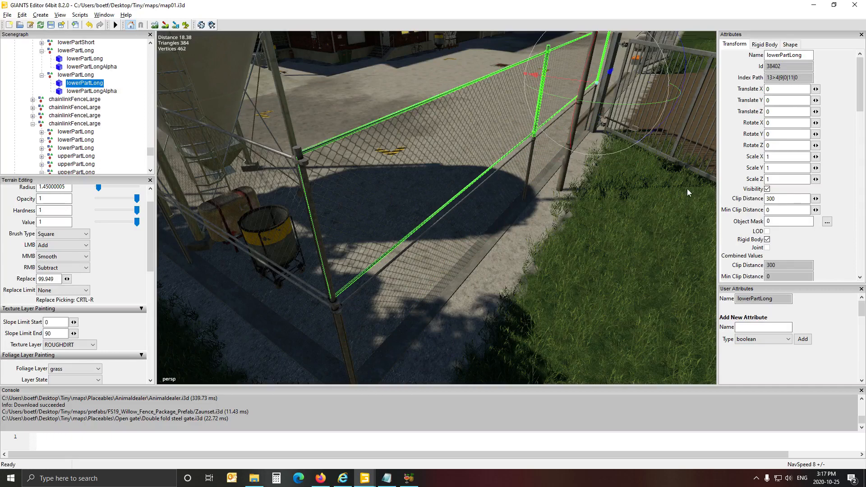
alt+drag(586, 303, 484, 298)
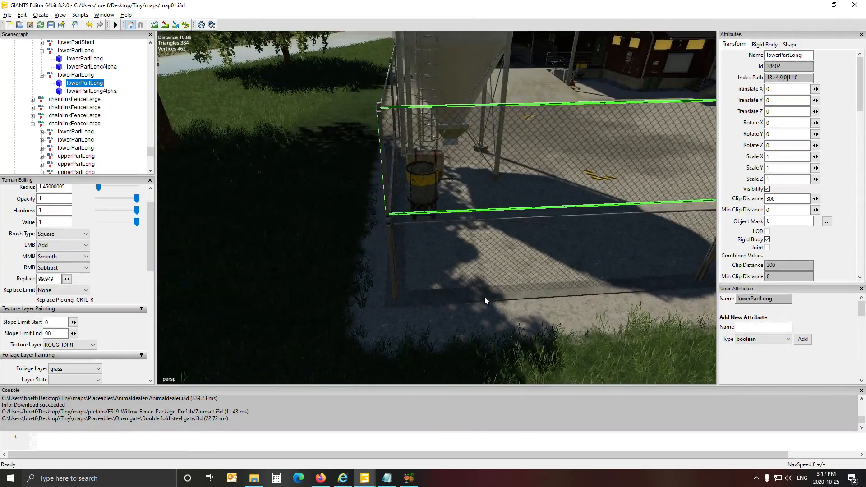
alt+right_drag(485, 298, 499, 296)
alt+drag(498, 296, 500, 296)
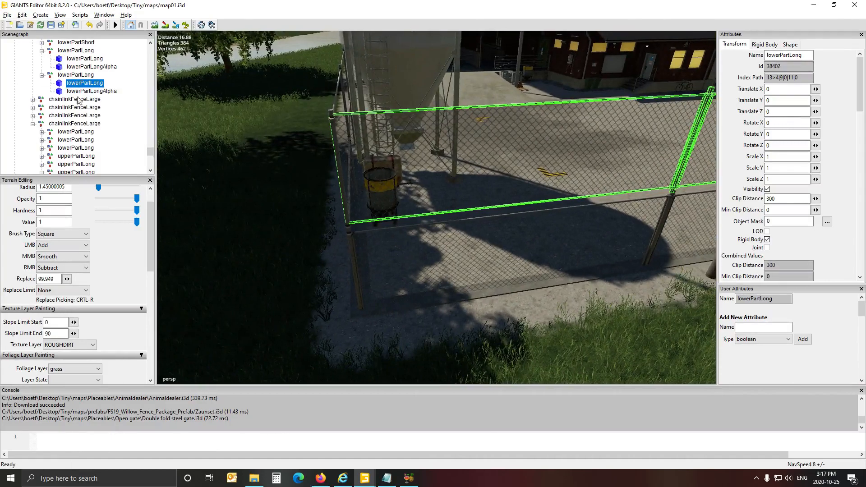
click(134, 124)
alt+drag(241, 171, 328, 150)
scroll(264, 171, down, 3)
scroll(293, 172, up, 3)
scroll(325, 134, up, 3)
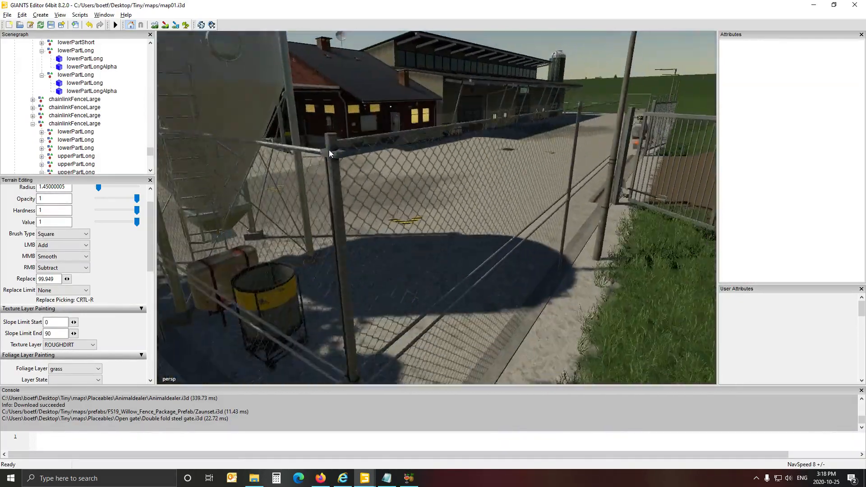
Lower the upper panel's lowerPartLong group between the silo corner and the gate to Translate Y about 2.376.
scroll(330, 150, down, 3)
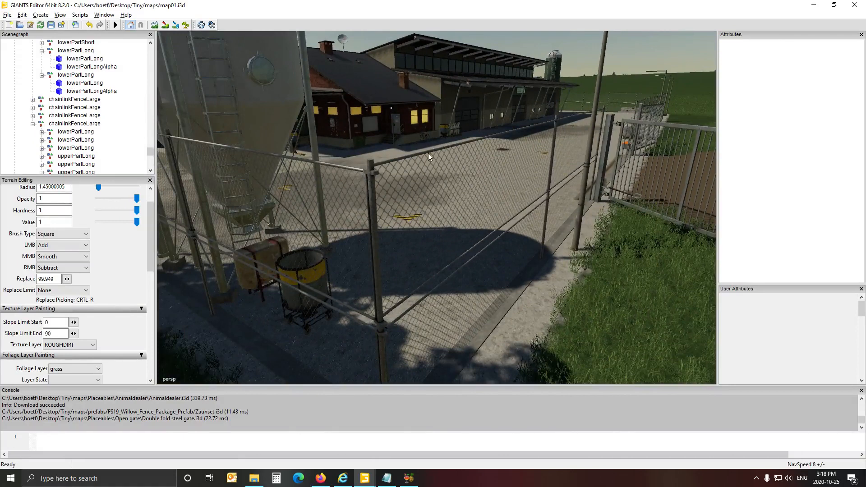
click(429, 156)
click(86, 75)
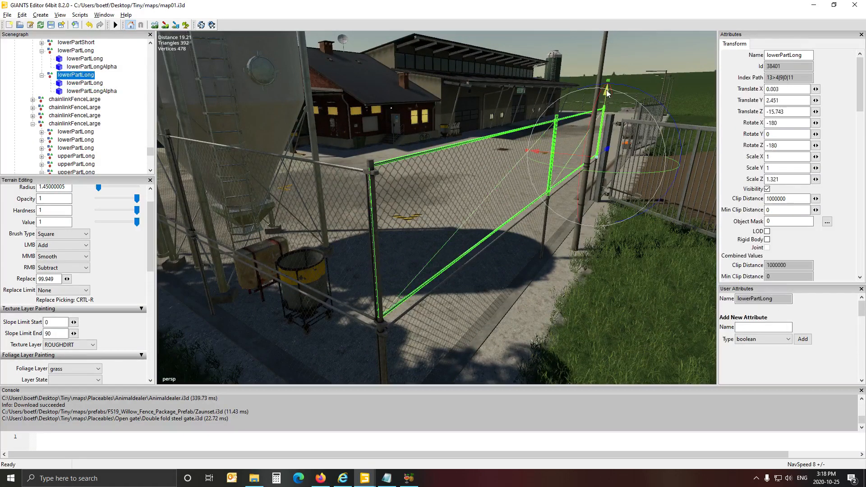
drag(607, 94, 612, 96)
mouse_move(559, 176)
alt+mouse_down()
mouse_move(538, 202)
mouse_move(594, 218)
mouse_move(477, 176)
mouse_move(506, 184)
mouse_move(565, 175)
alt+mouse_up()
scroll(506, 184, down, 2)
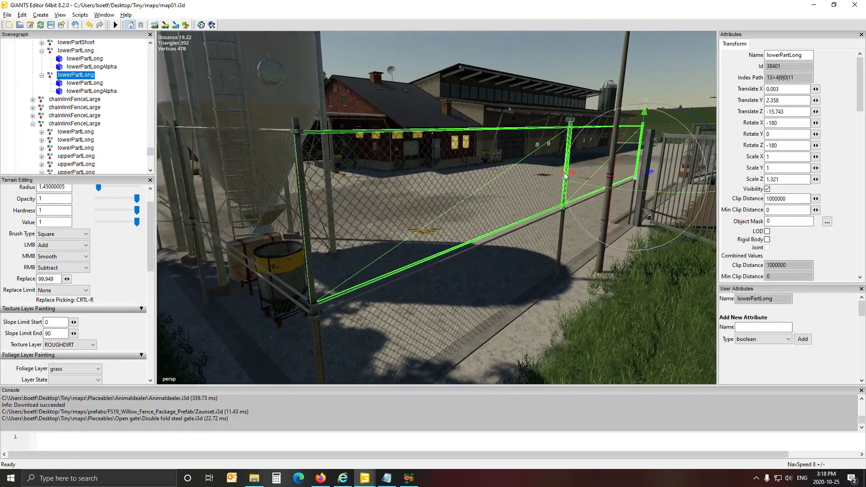
drag(645, 118, 646, 112)
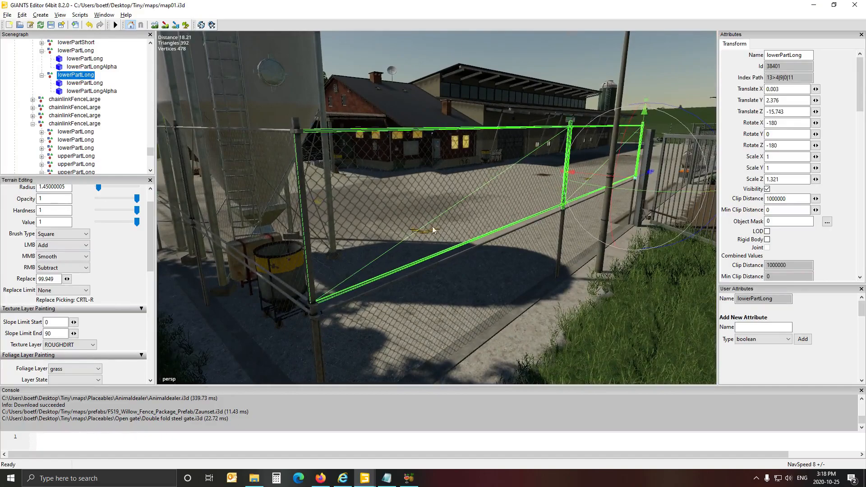
Inspect the fence panels where they meet the gate post, then survey the whole yard, access road and weigh station from above.
alt+drag(476, 233, 108, 251)
scroll(434, 239, down, 3)
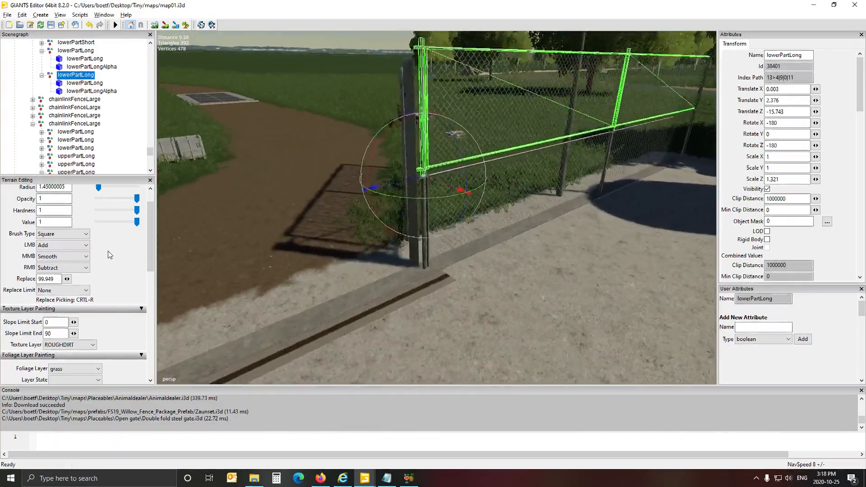
scroll(107, 251, up, 4)
alt+drag(173, 156, 431, 280)
scroll(388, 177, down, 2)
scroll(503, 196, down, 3)
scroll(432, 277, down, 3)
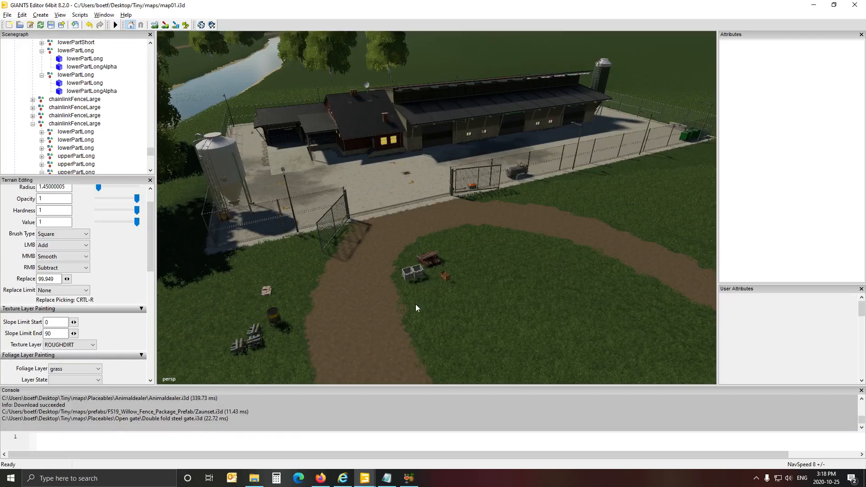
alt+drag(415, 304, 409, 324)
scroll(409, 323, down, 4)
scroll(409, 324, up, 5)
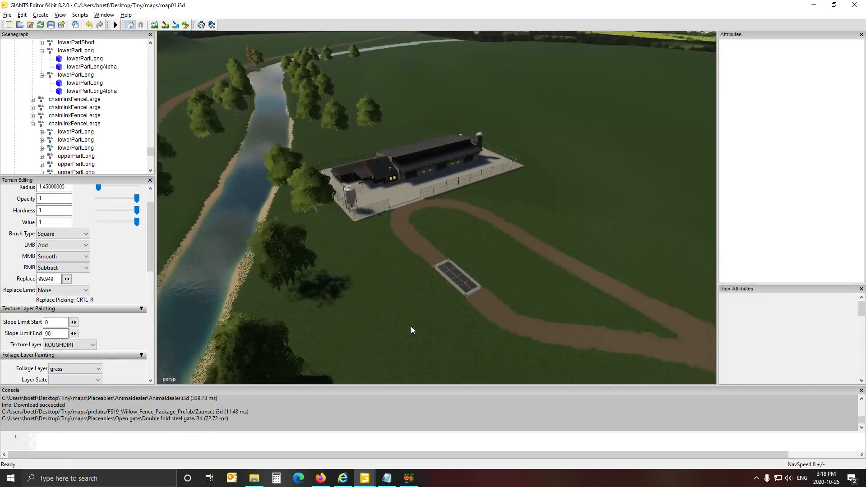
alt+drag(408, 326, 215, 327)
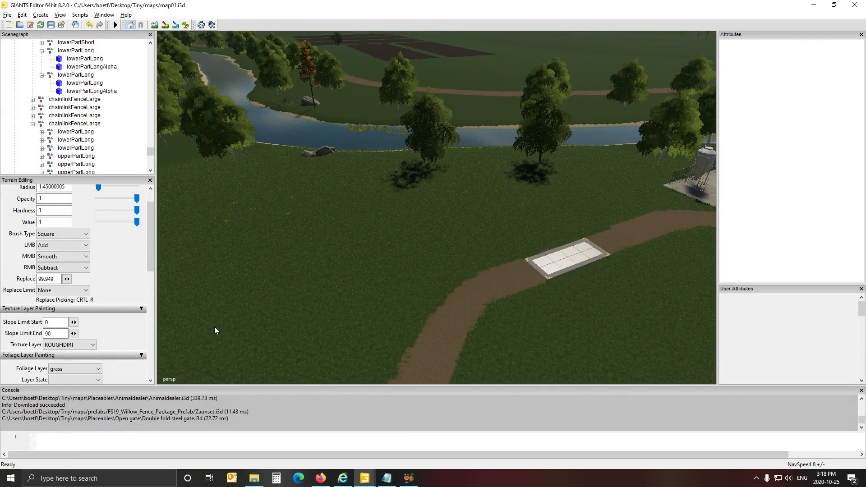
Identify the stray warning stripe marker in the grass and collapse the triggerMarkers and warningStripesAnimalDealer groups.
click(234, 203)
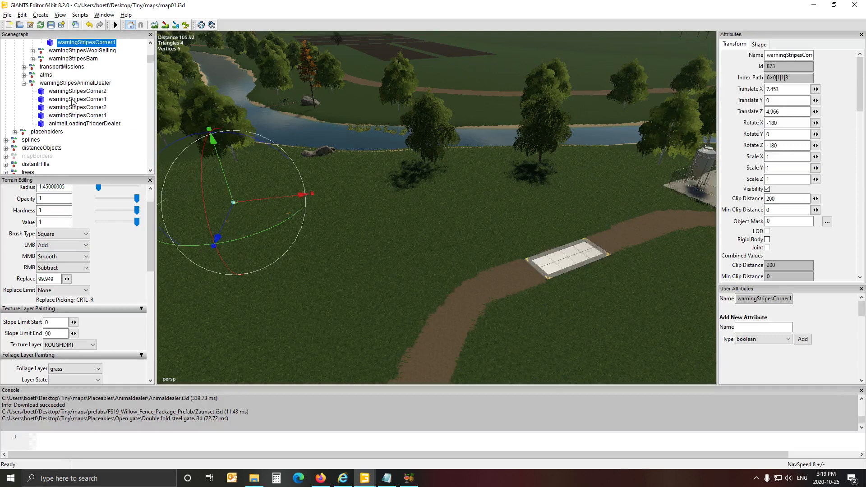
scroll(69, 102, up, 3)
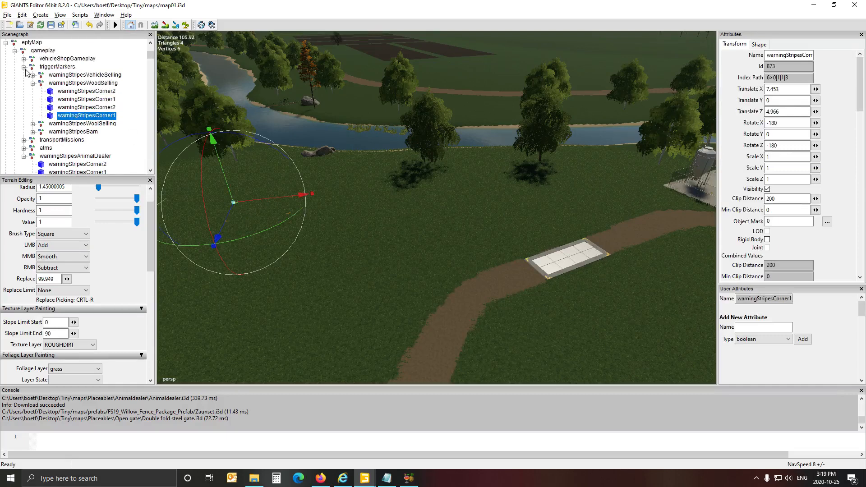
click(23, 67)
click(23, 91)
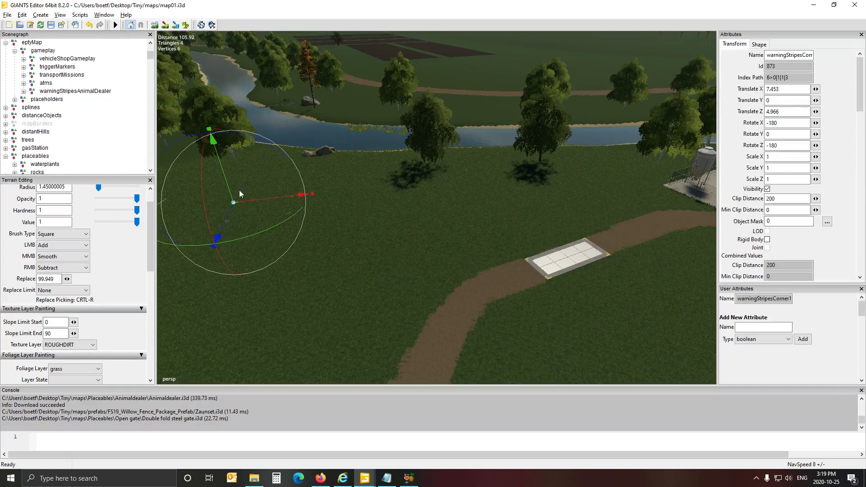
Examine the fenced animal dealer yard and its looped dirt access road from several angles.
middle_drag(371, 243, 410, 238)
mouse_move(410, 238)
alt+mouse_down()
mouse_move(423, 226)
mouse_move(407, 223)
alt+mouse_up()
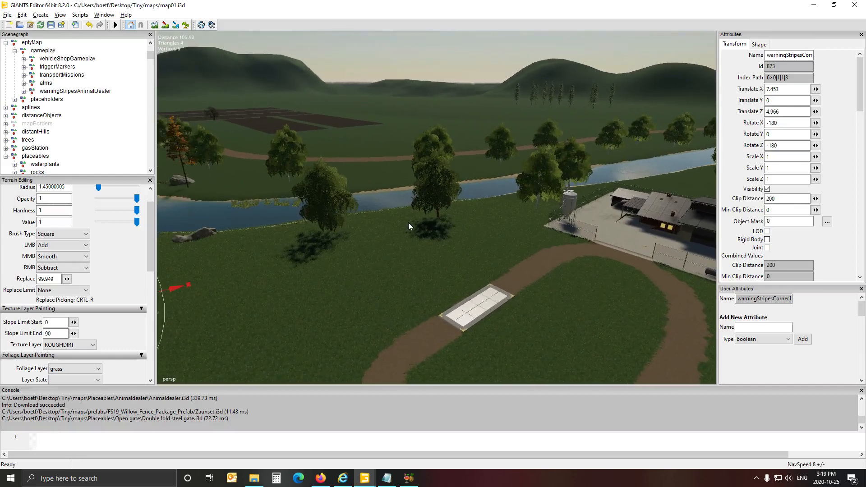
alt+drag(322, 267, 410, 283)
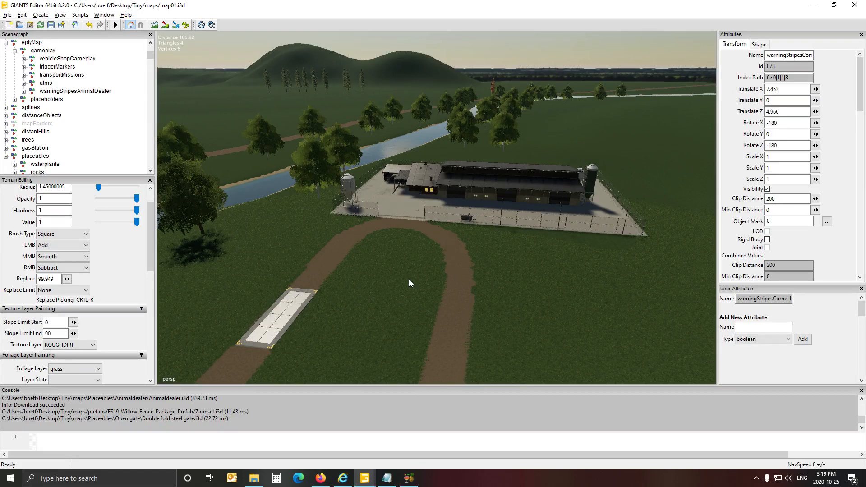
mouse_move(418, 299)
right_down()
mouse_move(393, 293)
mouse_move(424, 294)
mouse_move(207, 282)
mouse_move(467, 303)
mouse_move(376, 310)
mouse_move(404, 293)
right_up()
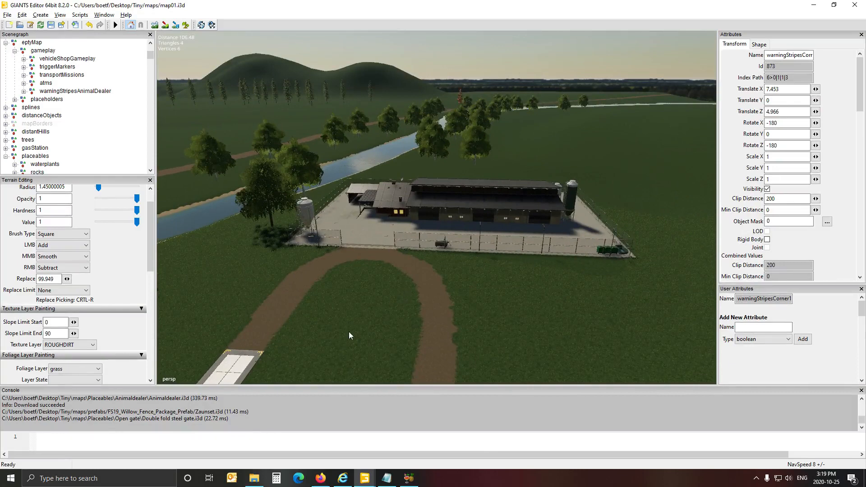
alt+drag(349, 332, 316, 351)
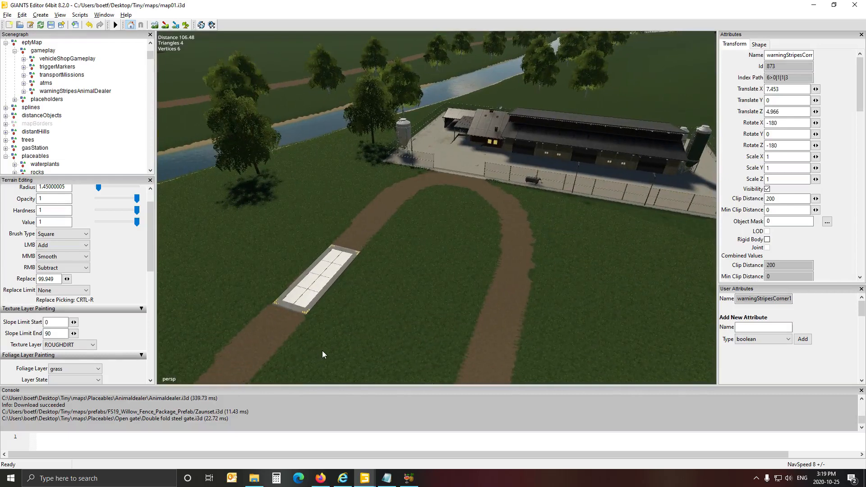